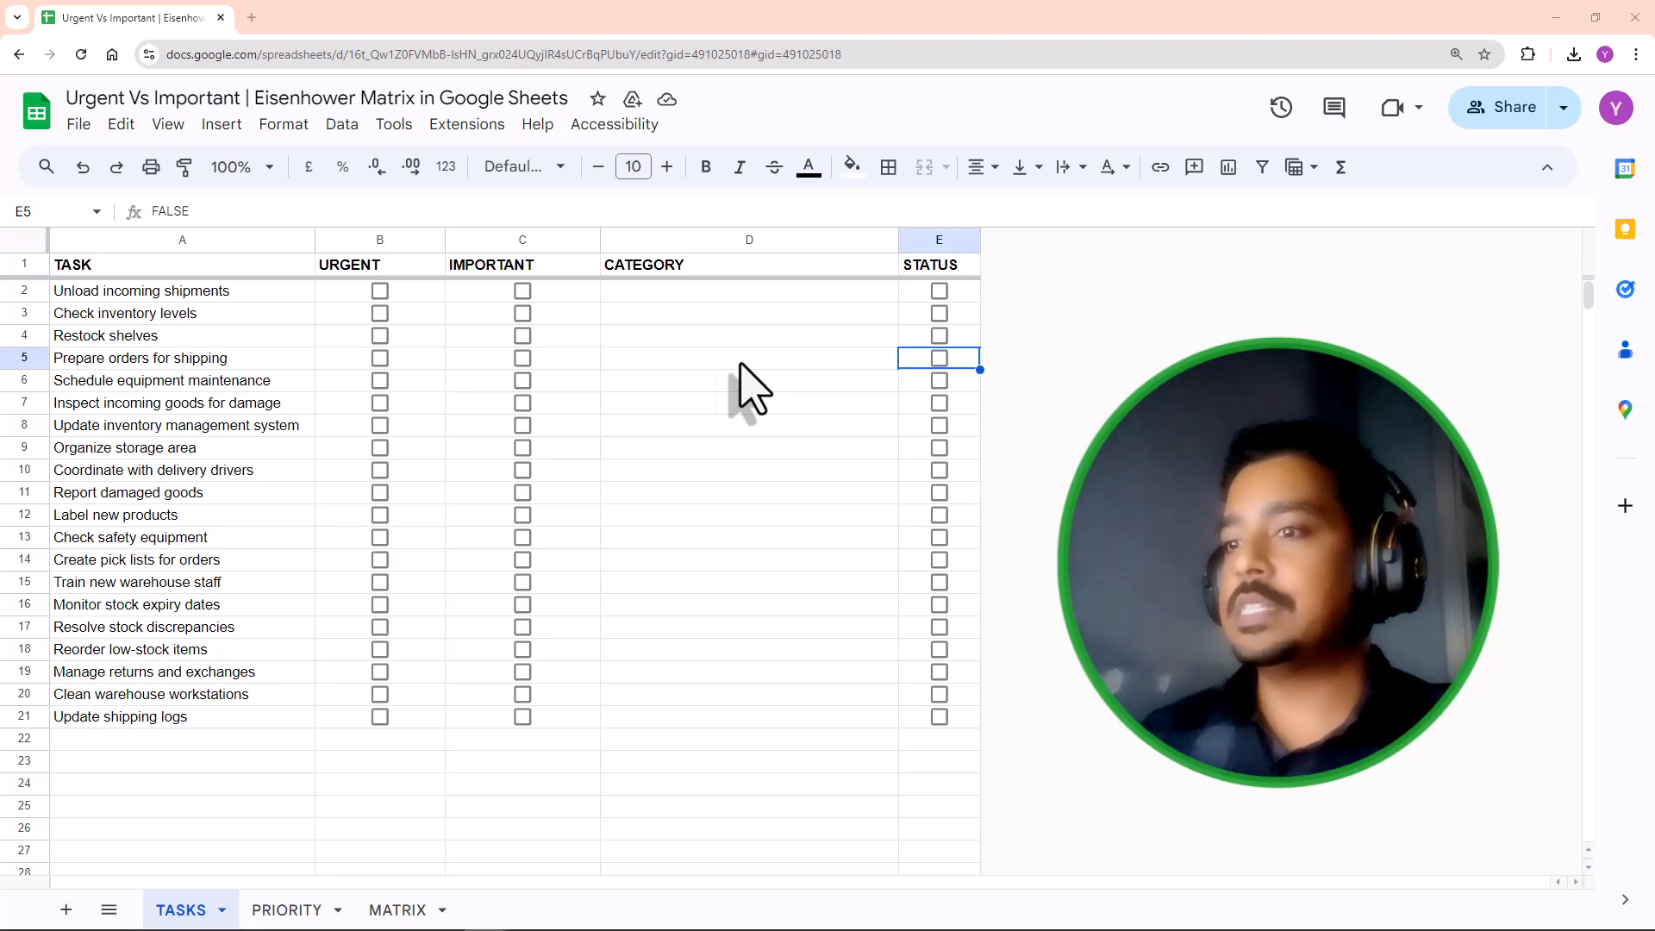
# Step: Review the quadrants of the PRIORITY and MATRIX sheets, including Do Later, Eliminate and Delegate
pyautogui.click(271, 910)
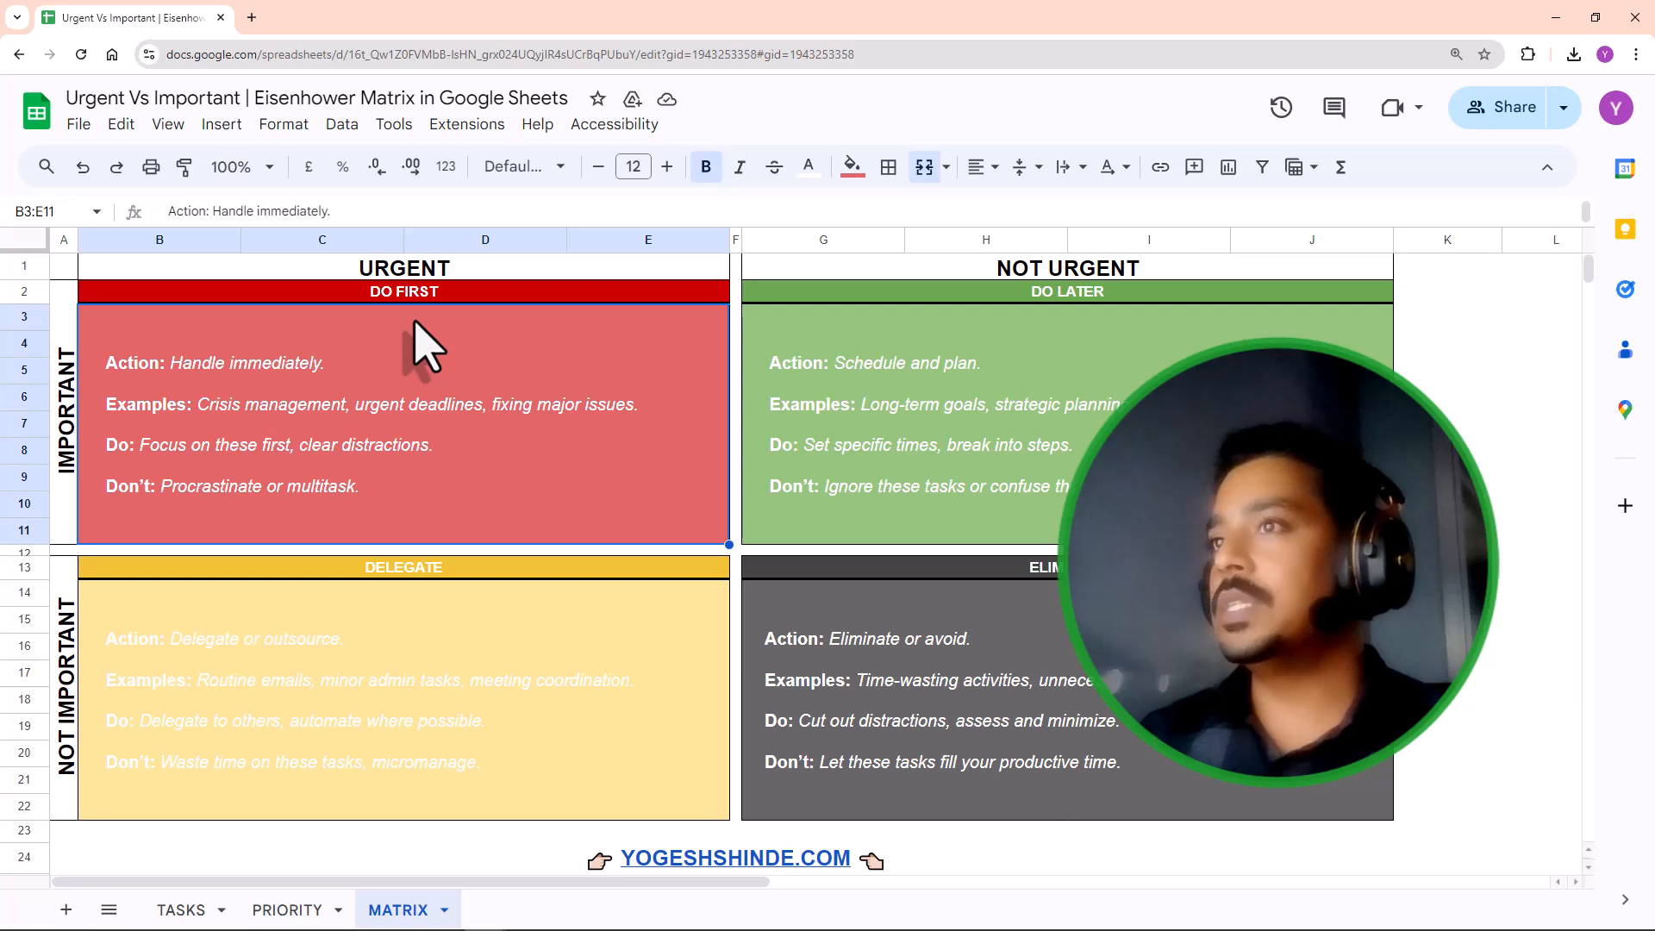
pyautogui.click(1038, 385)
pyautogui.click(899, 749)
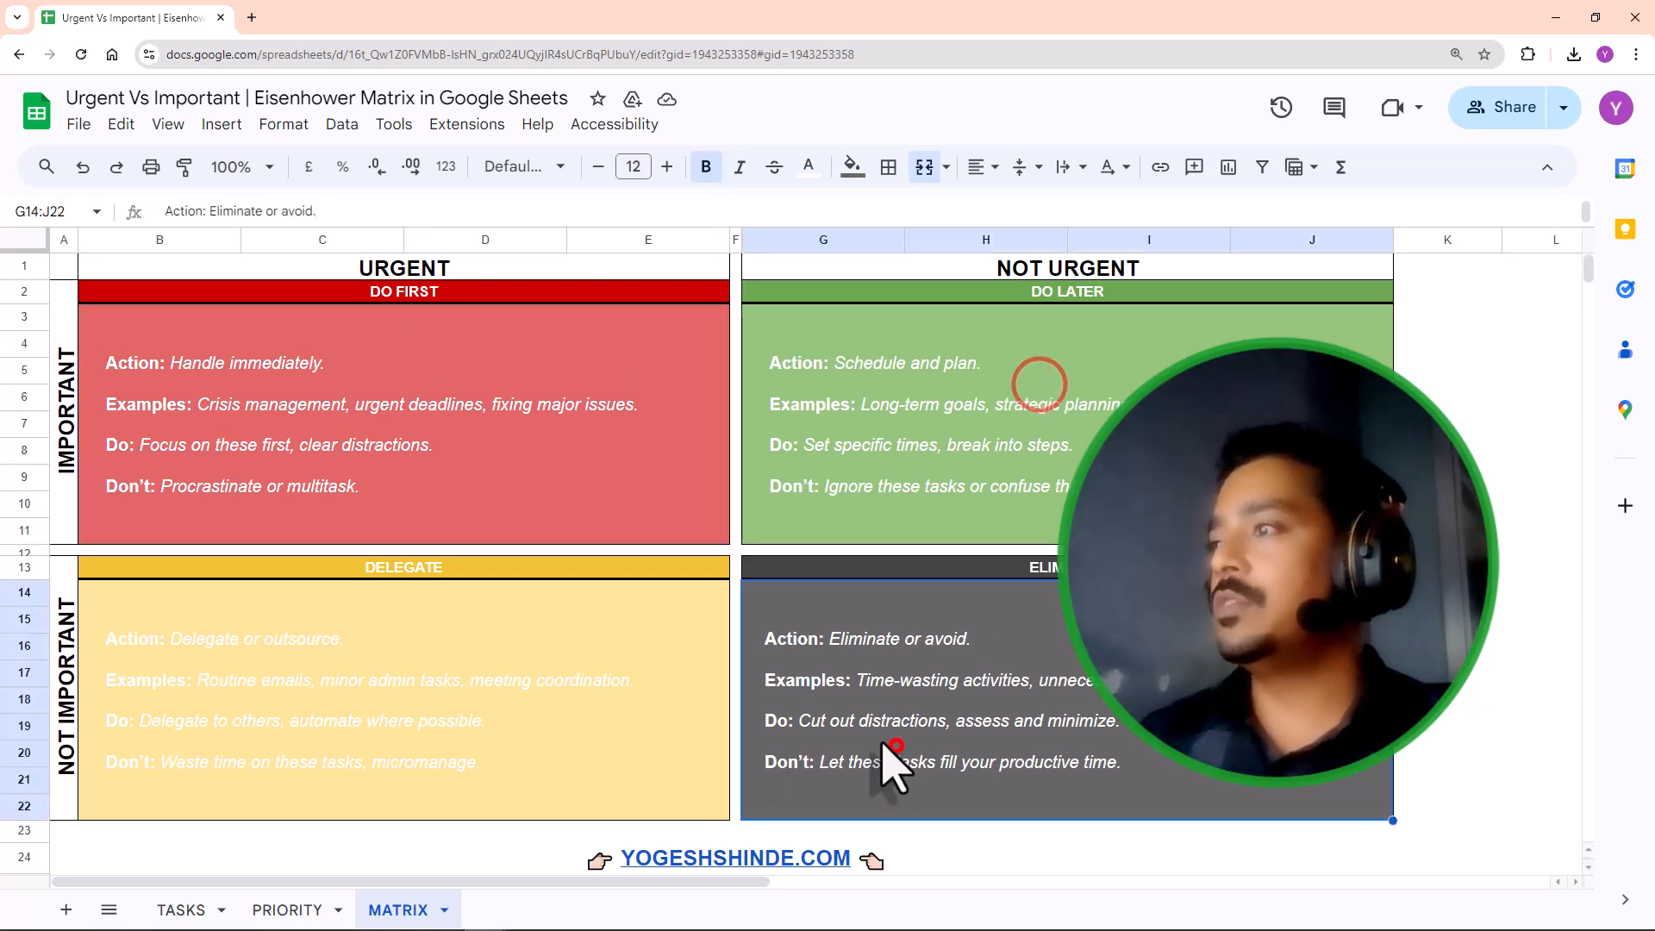
pyautogui.click(508, 700)
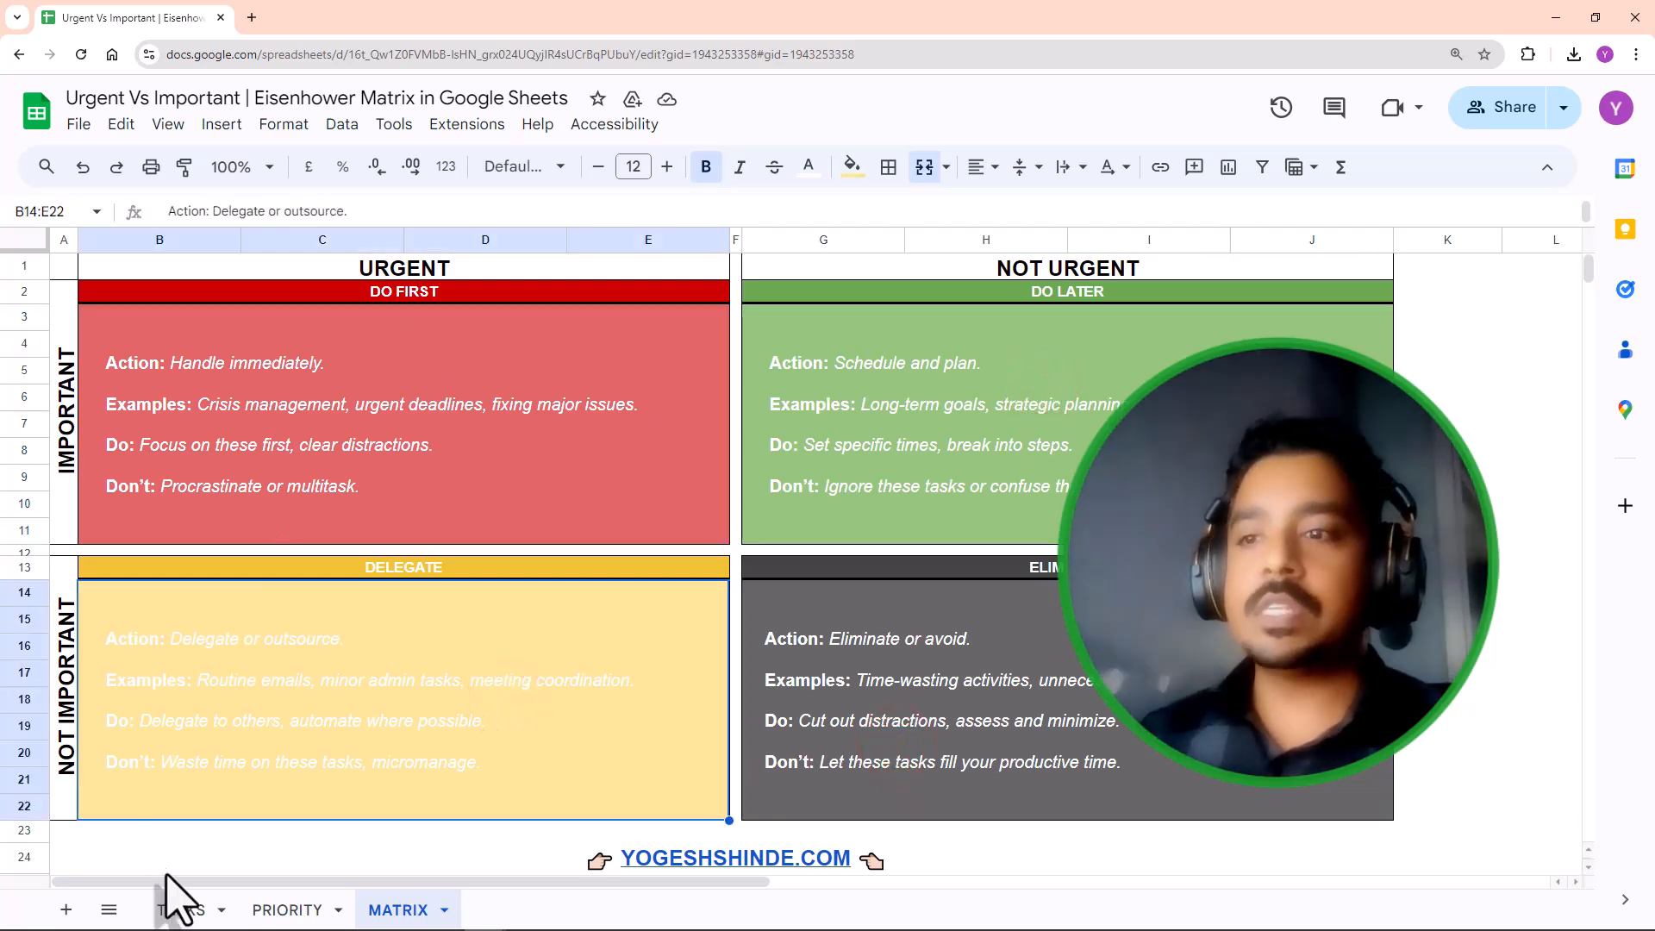
# Step: Review the task list in A2:A21 and the Urgent, Important and Category columns on the TASKS sheet
pyautogui.click(179, 909)
pyautogui.moveTo(111, 290); pyautogui.dragTo(123, 712)
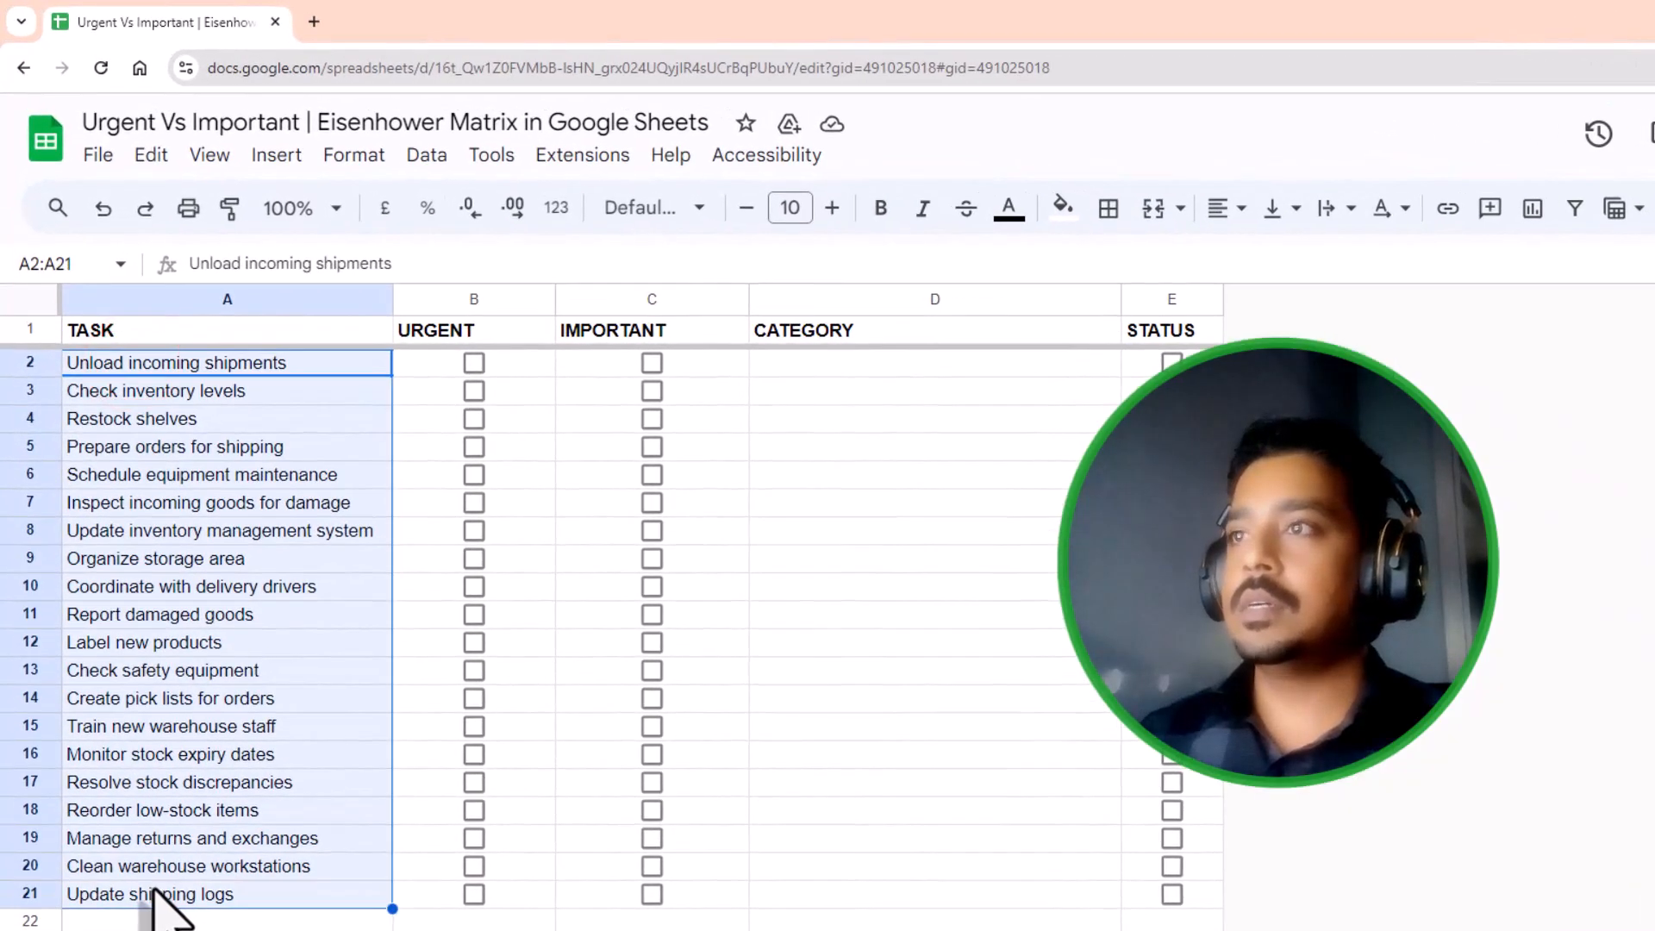
pyautogui.moveTo(721, 362); pyautogui.dragTo(506, 364)
pyautogui.click(692, 364)
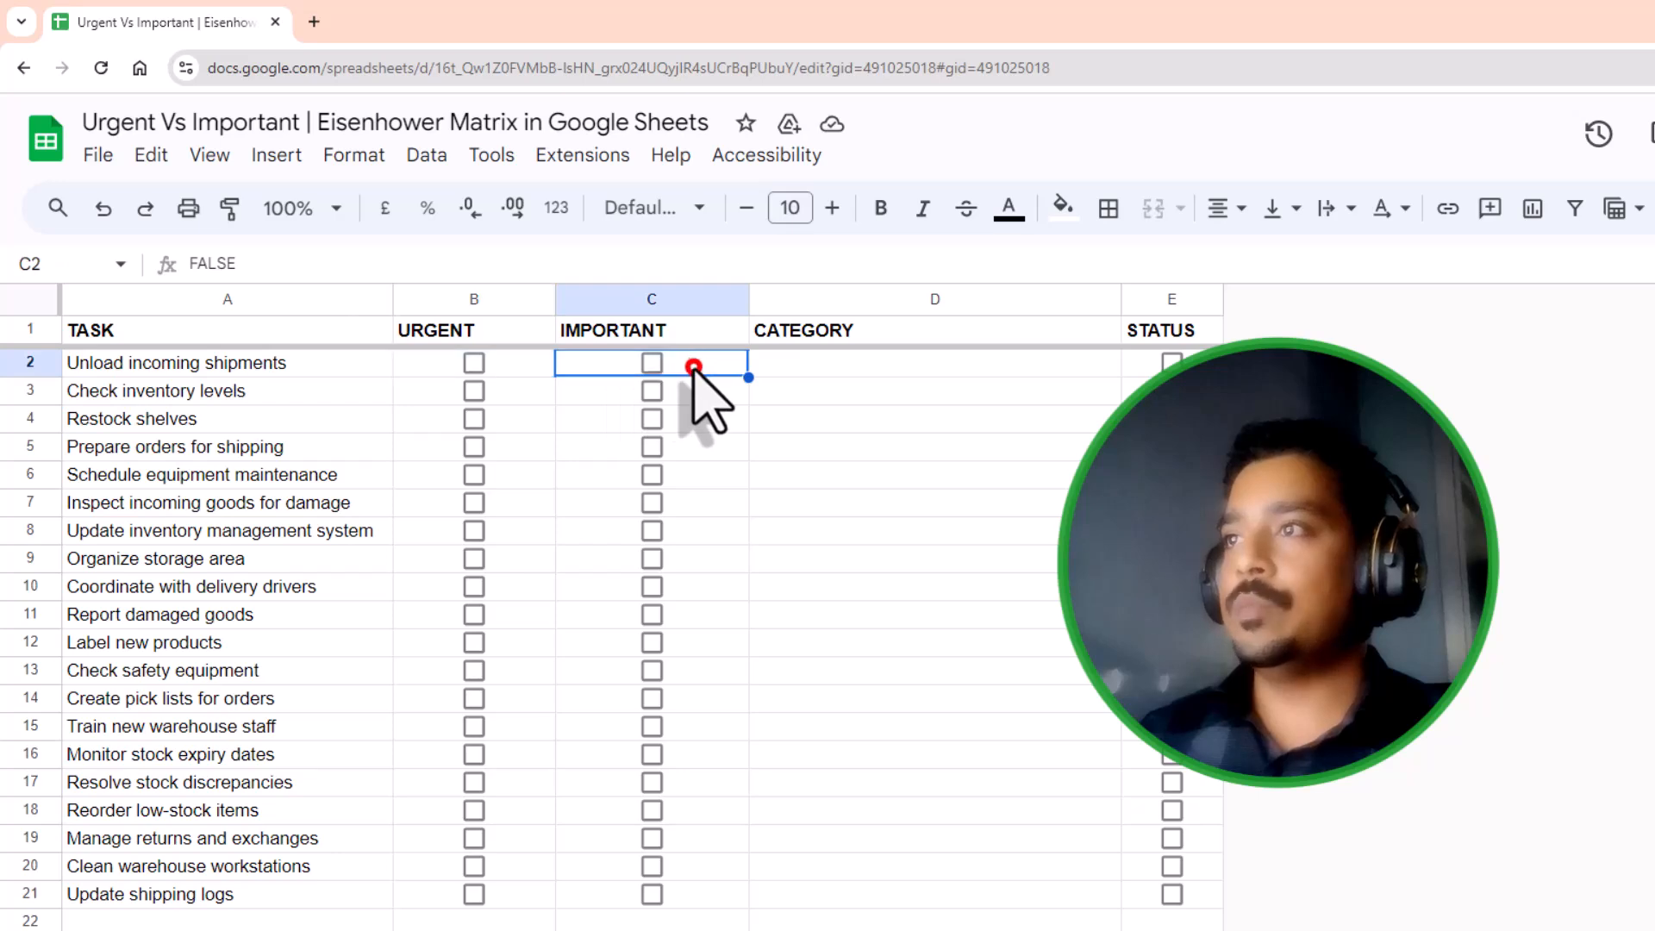
pyautogui.click(870, 364)
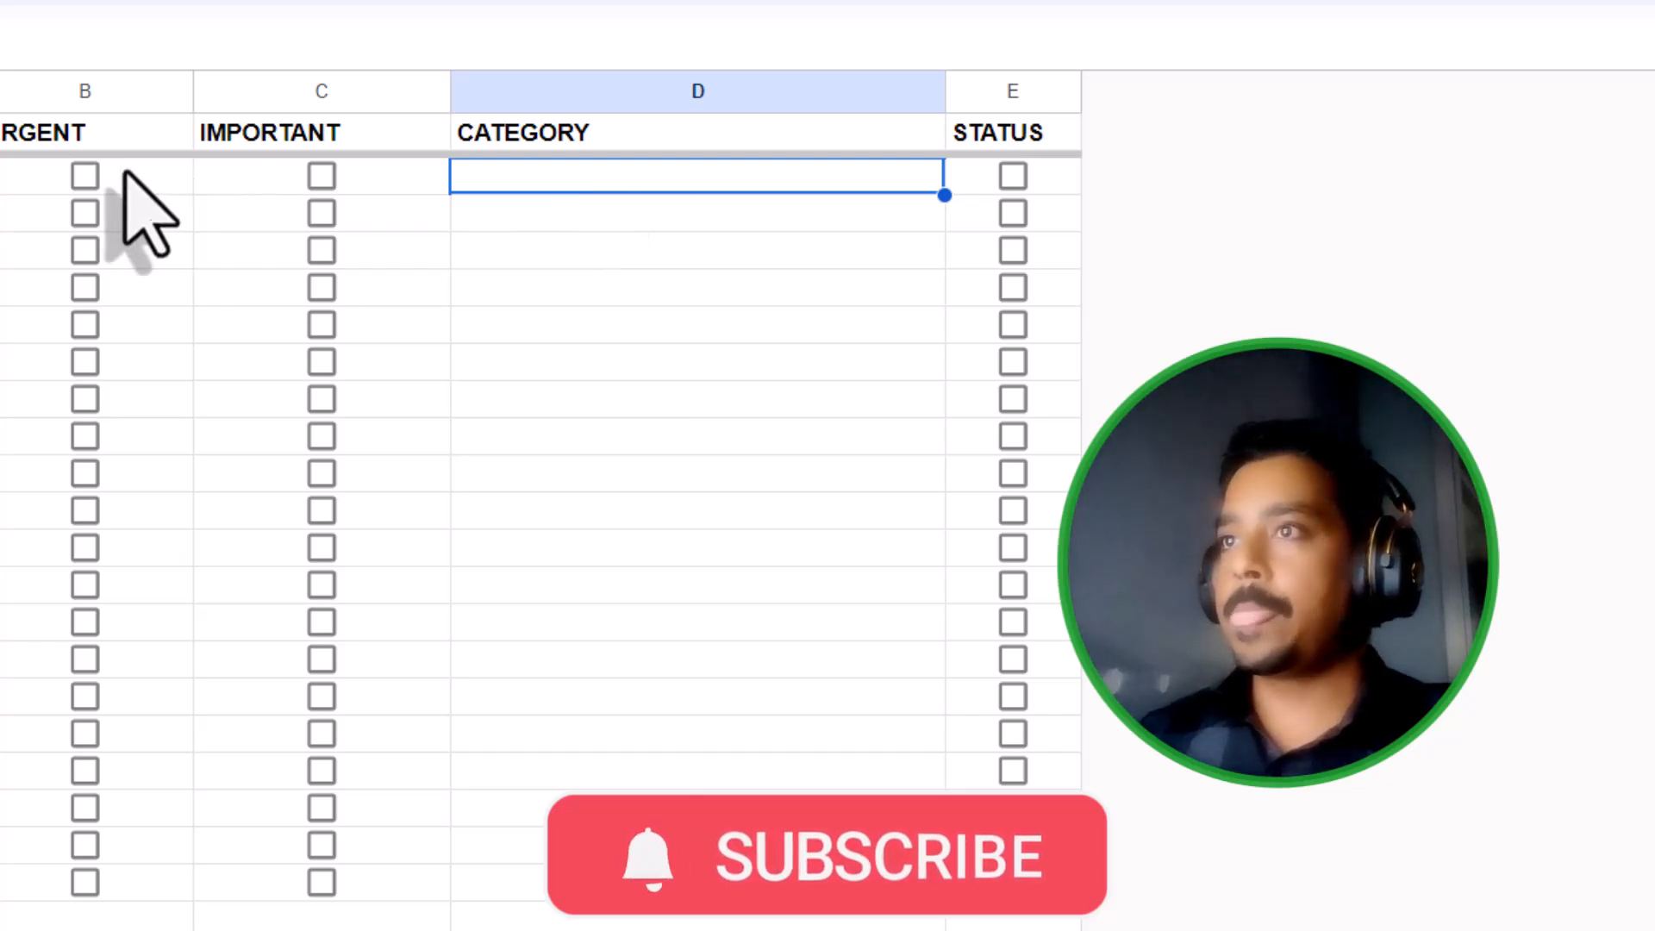
# Step: Mark "Unload incoming shipments" as urgent and important, and enter =AND(B2=true,C2=true) in its Category cell
pyautogui.click(84, 176)
pyautogui.click(321, 176)
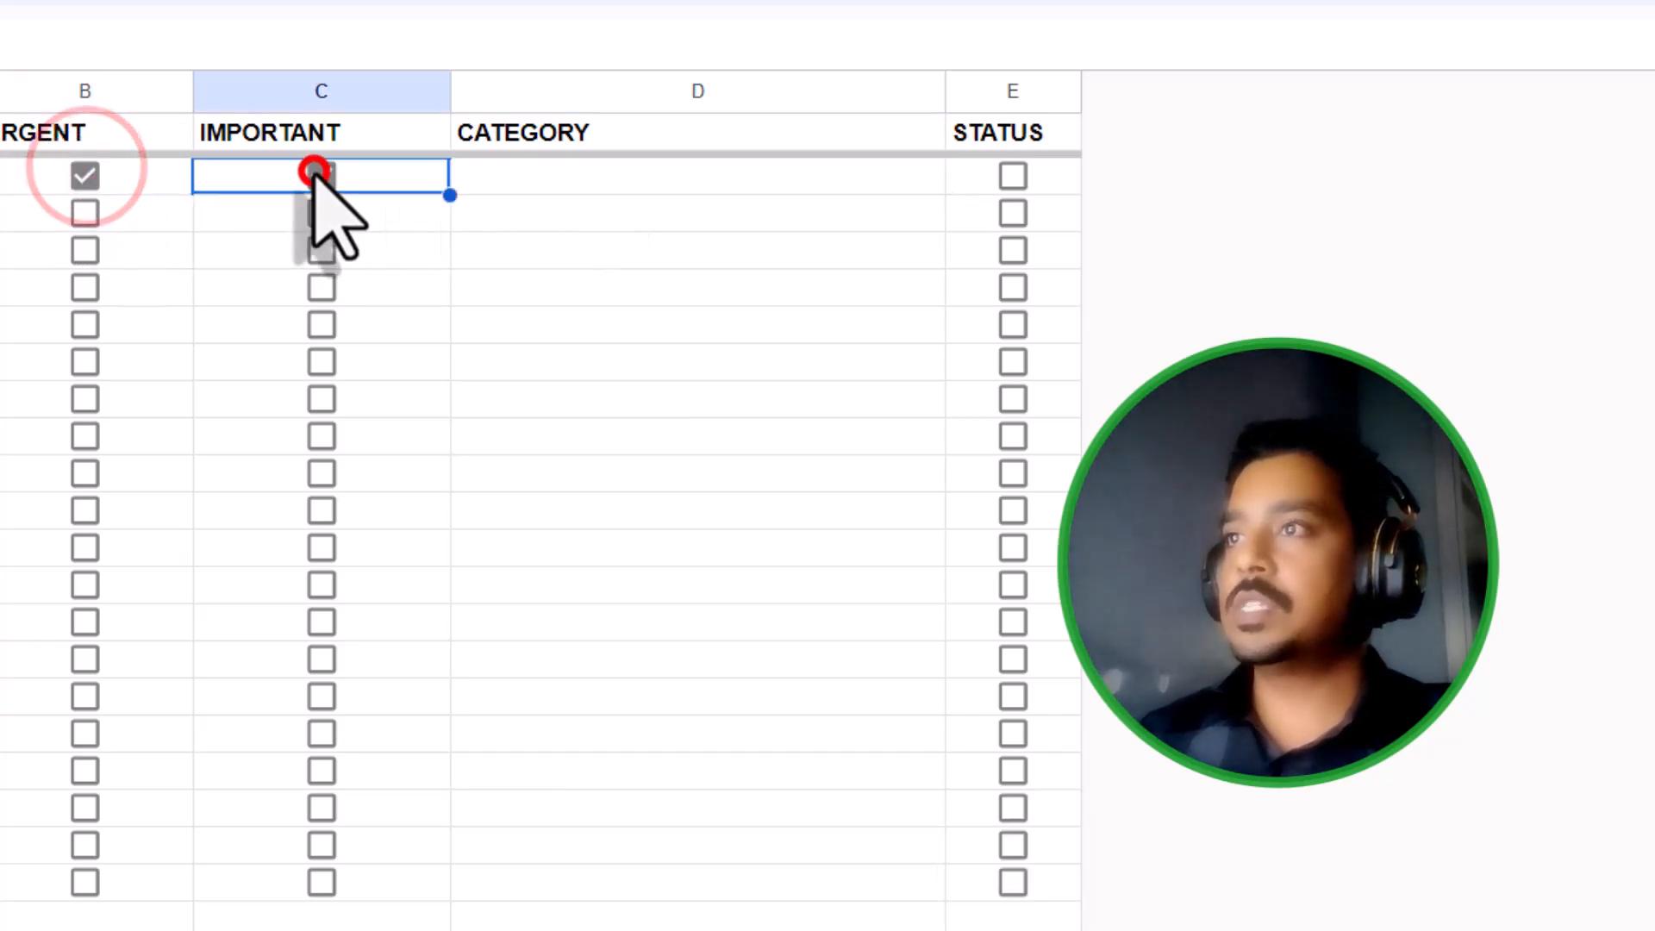
pyautogui.click(547, 176)
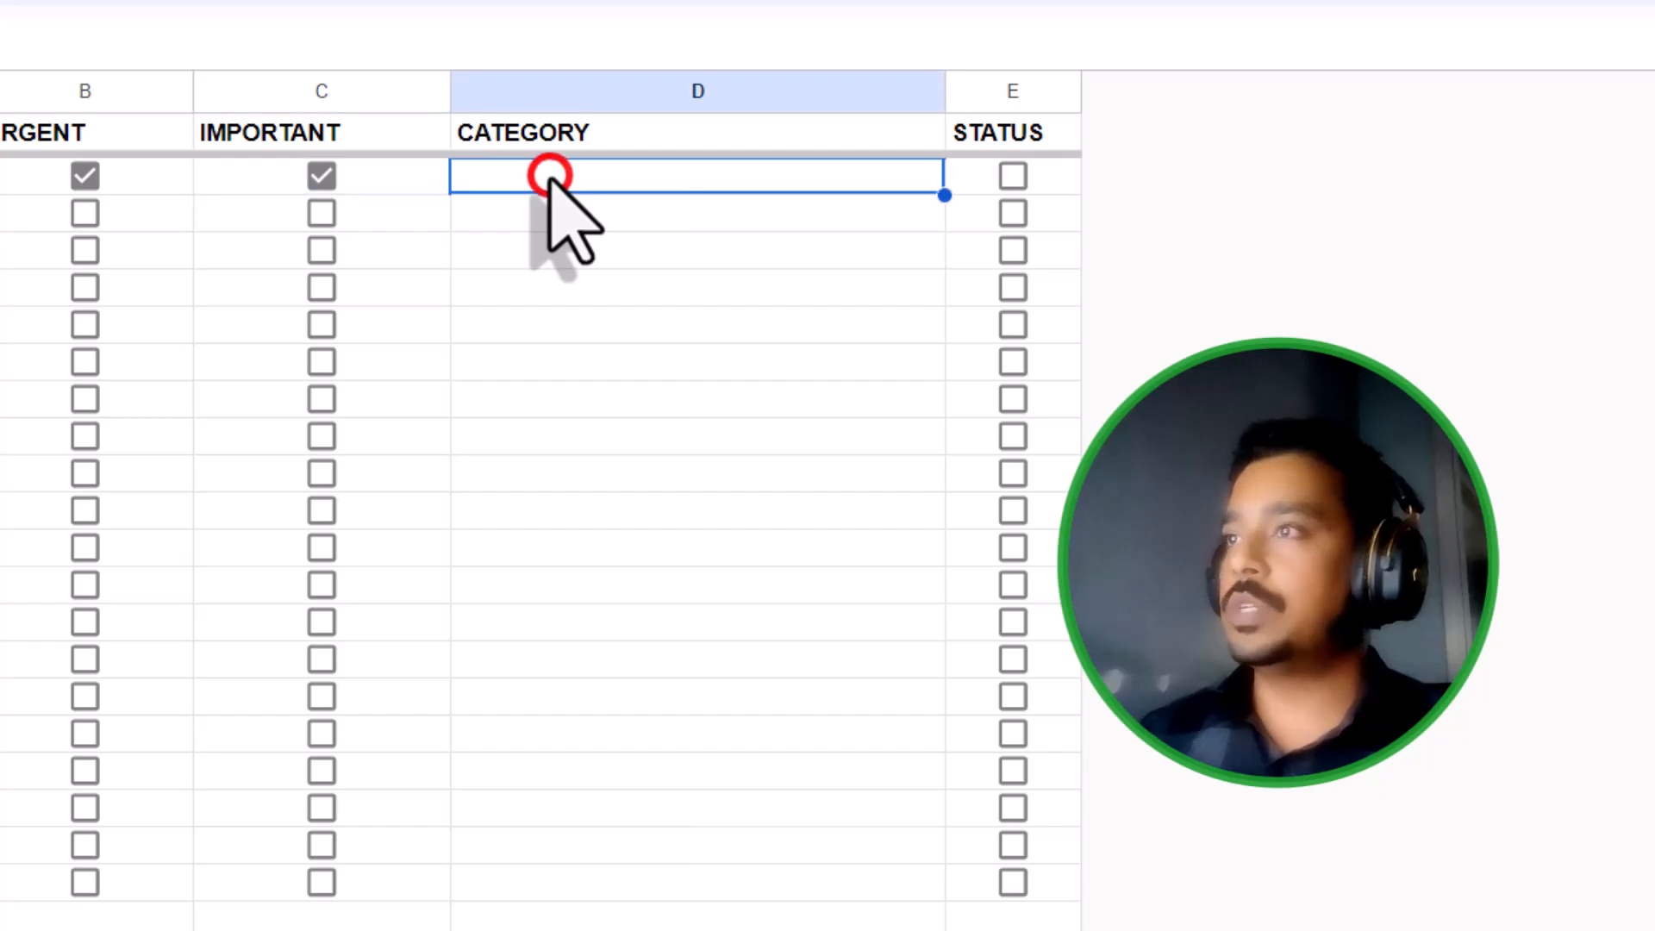
pyautogui.write('=and')
pyautogui.press('Tab')
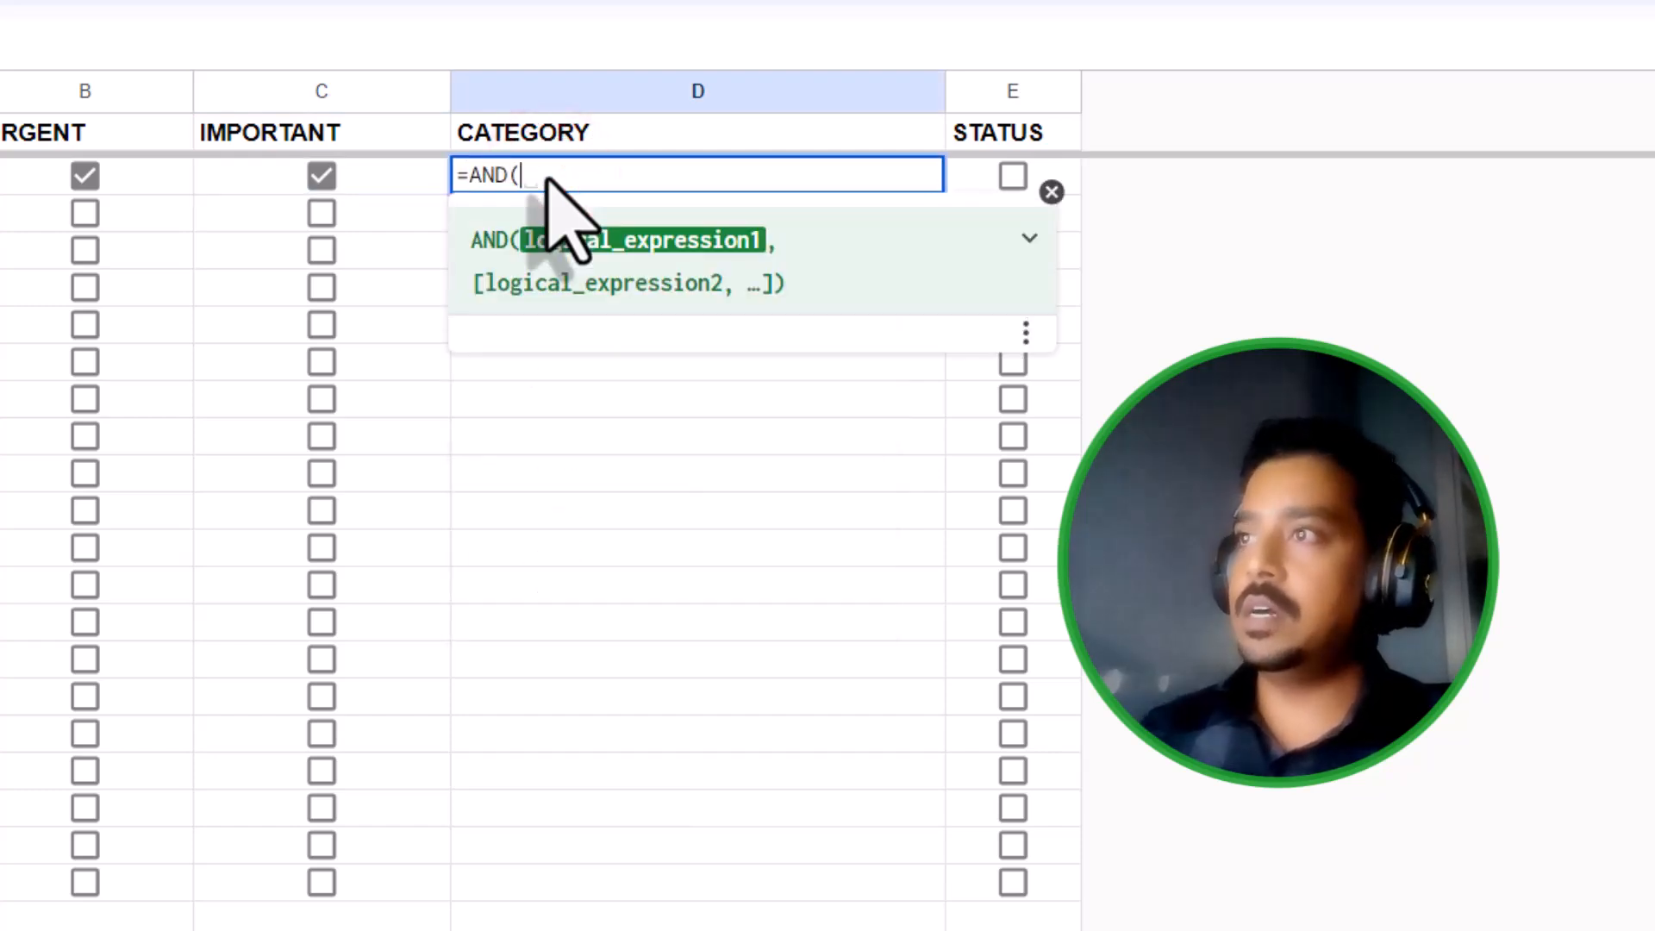
pyautogui.click(136, 173)
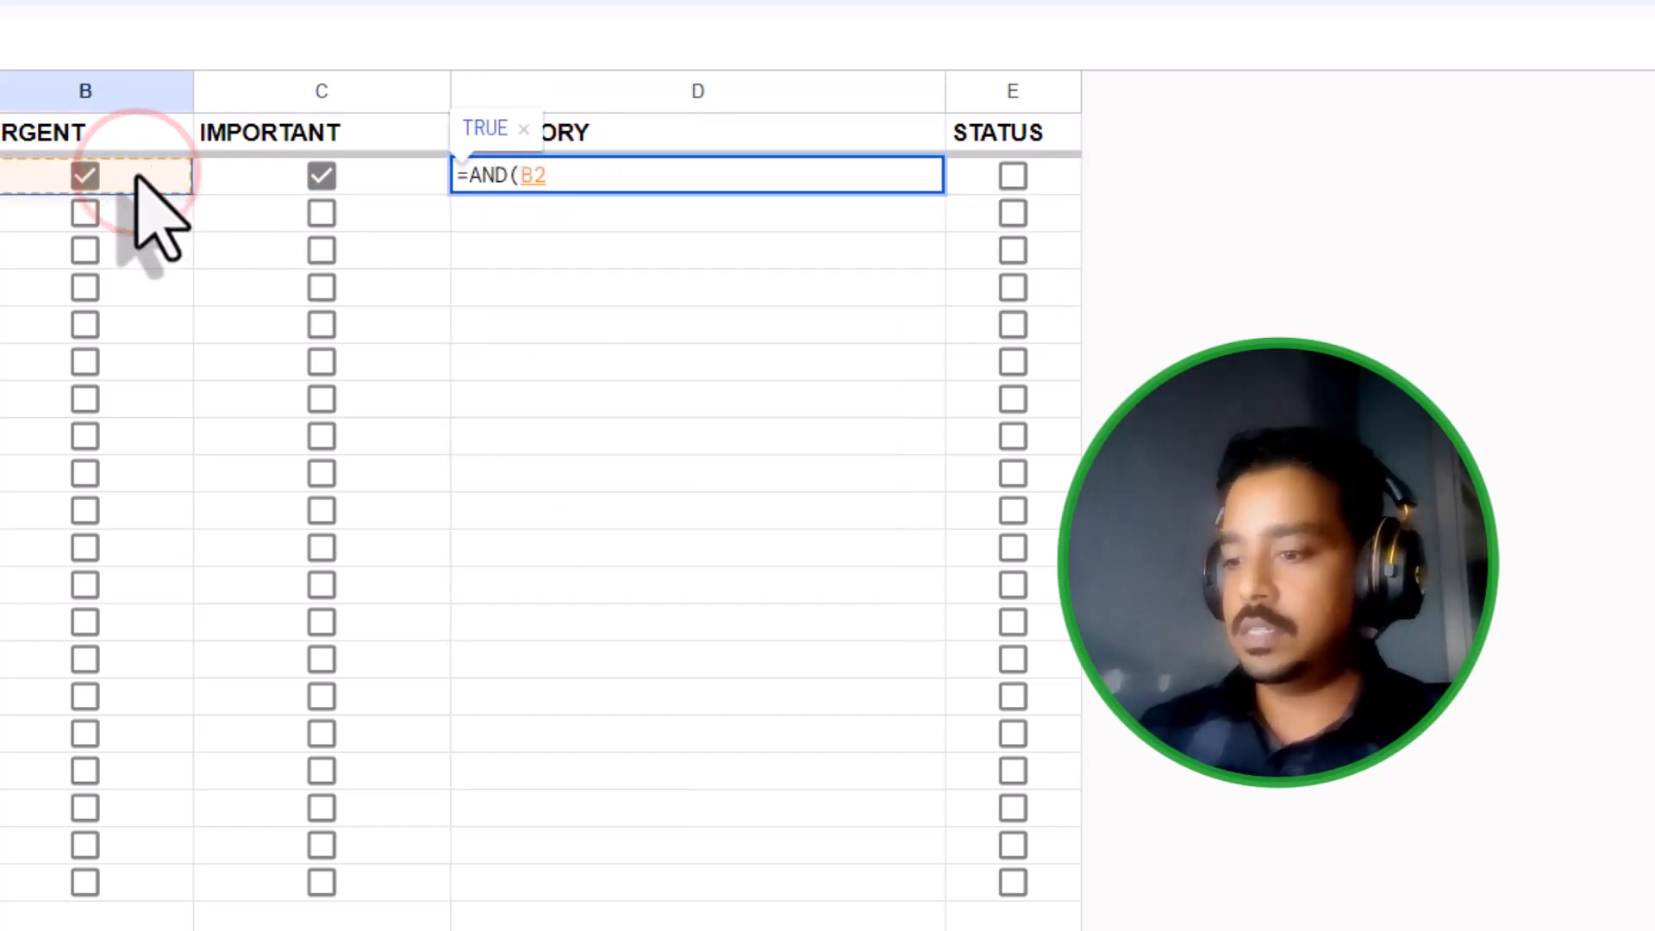
pyautogui.write('=true,')
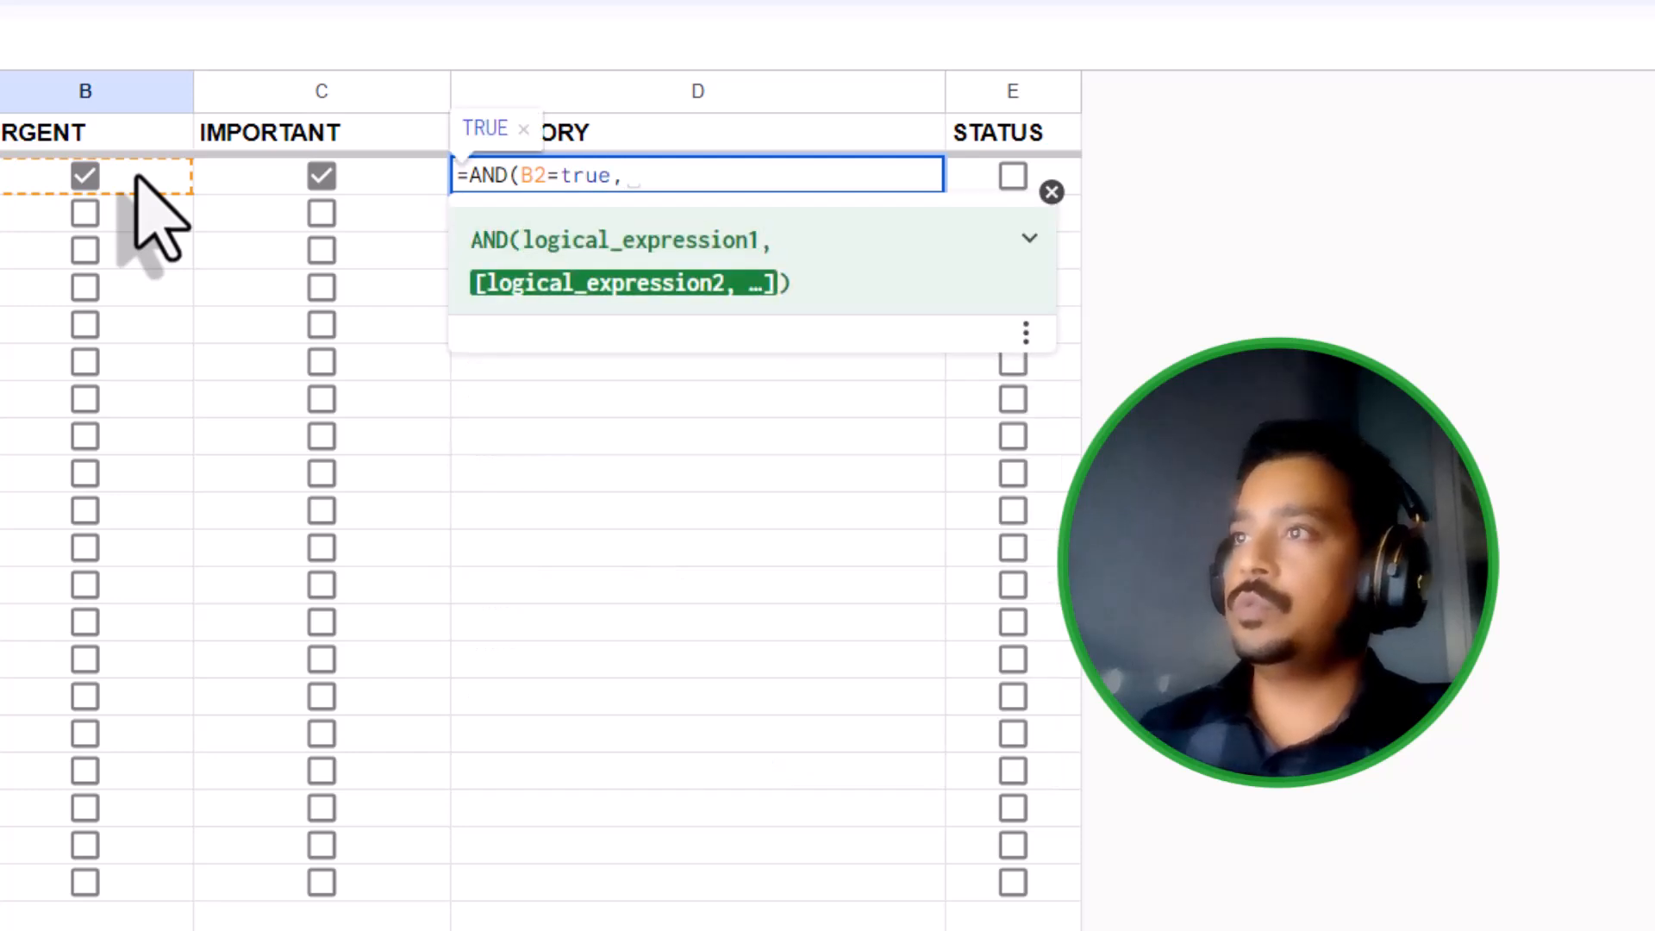
pyautogui.click(336, 178)
pyautogui.write('=tr')
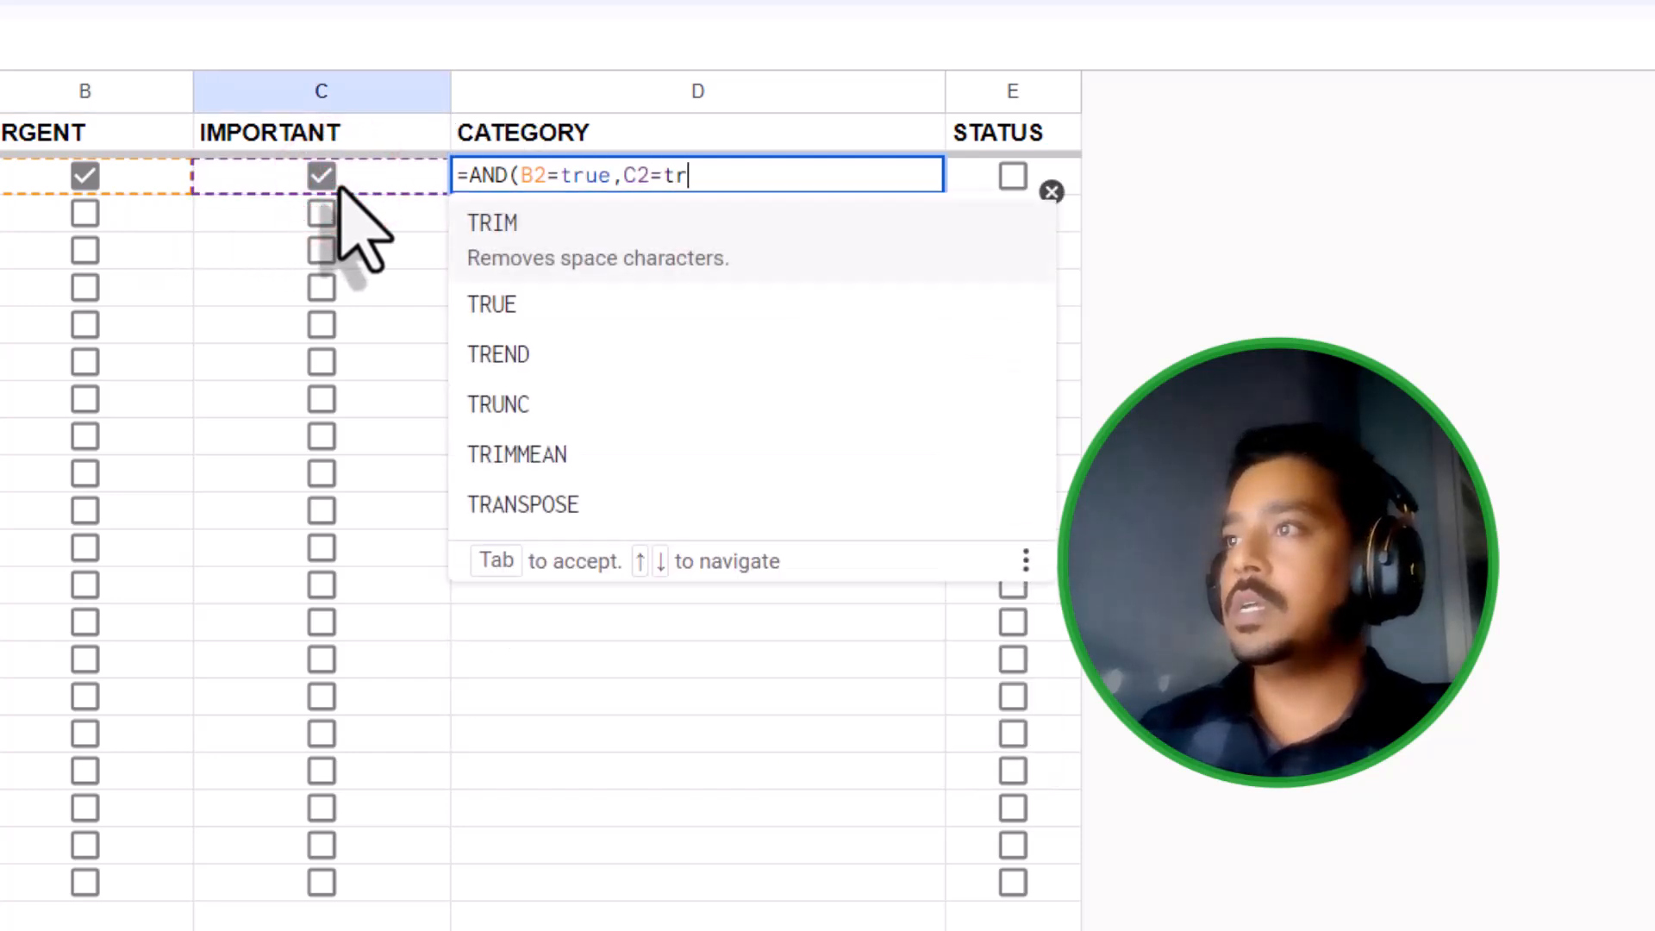
pyautogui.write('ue')
pyautogui.press('Return')
# Step: Wrap the AND test in D2 in an IFS function that returns "DO NOW"
pyautogui.click(573, 177)
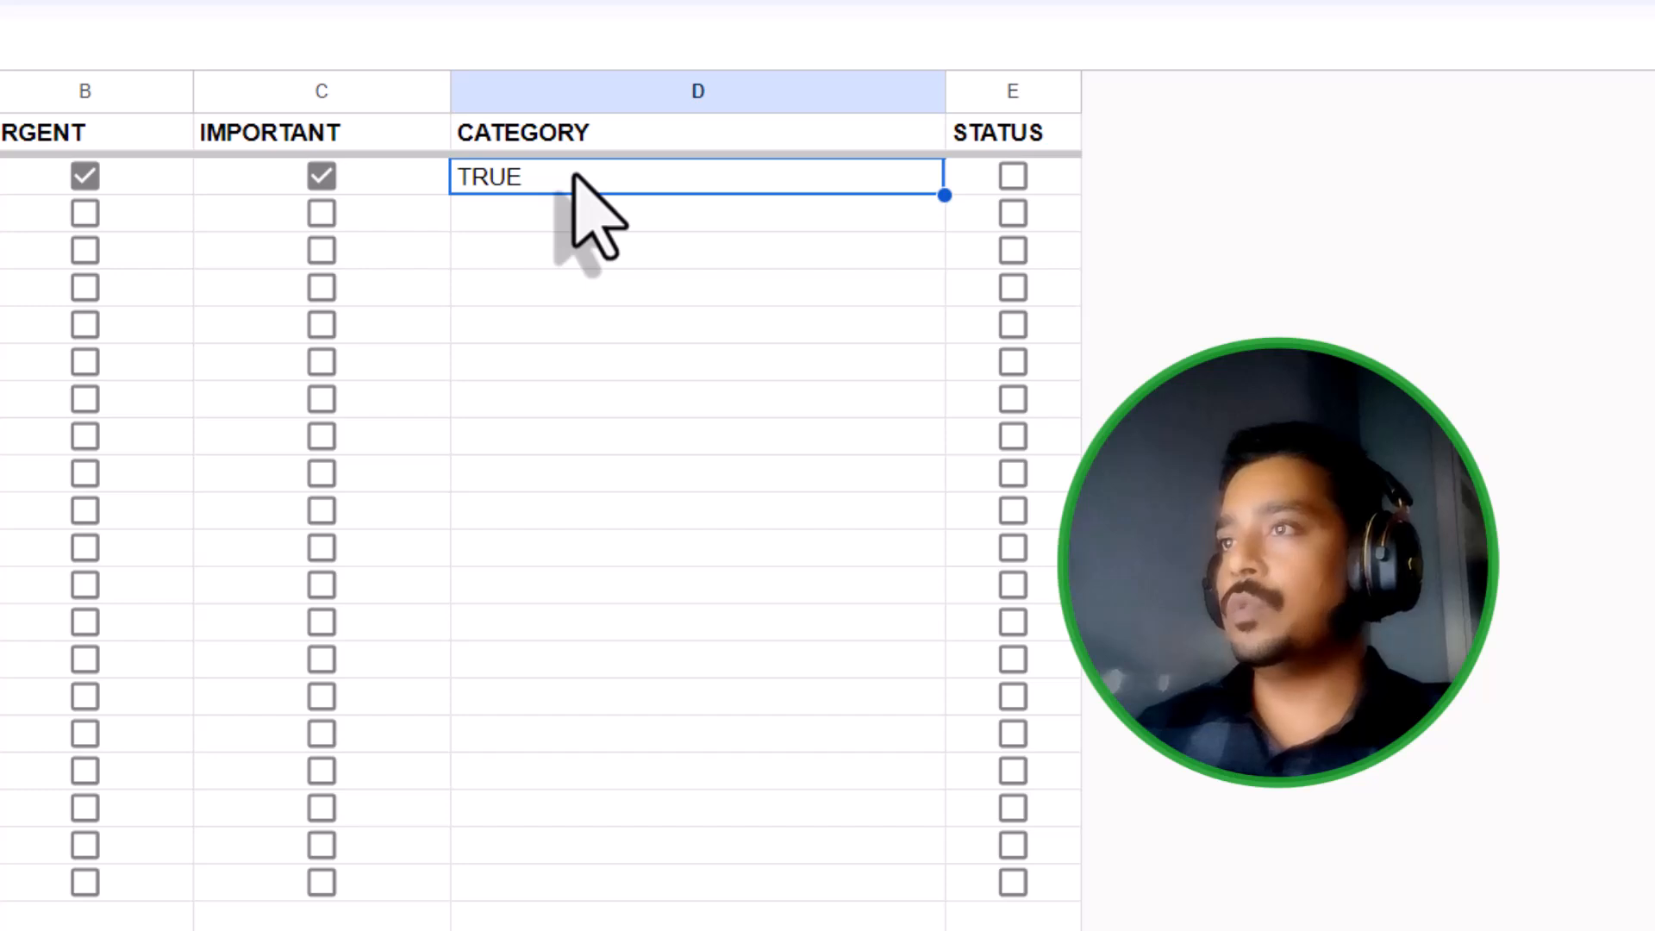
pyautogui.doubleClick(574, 177)
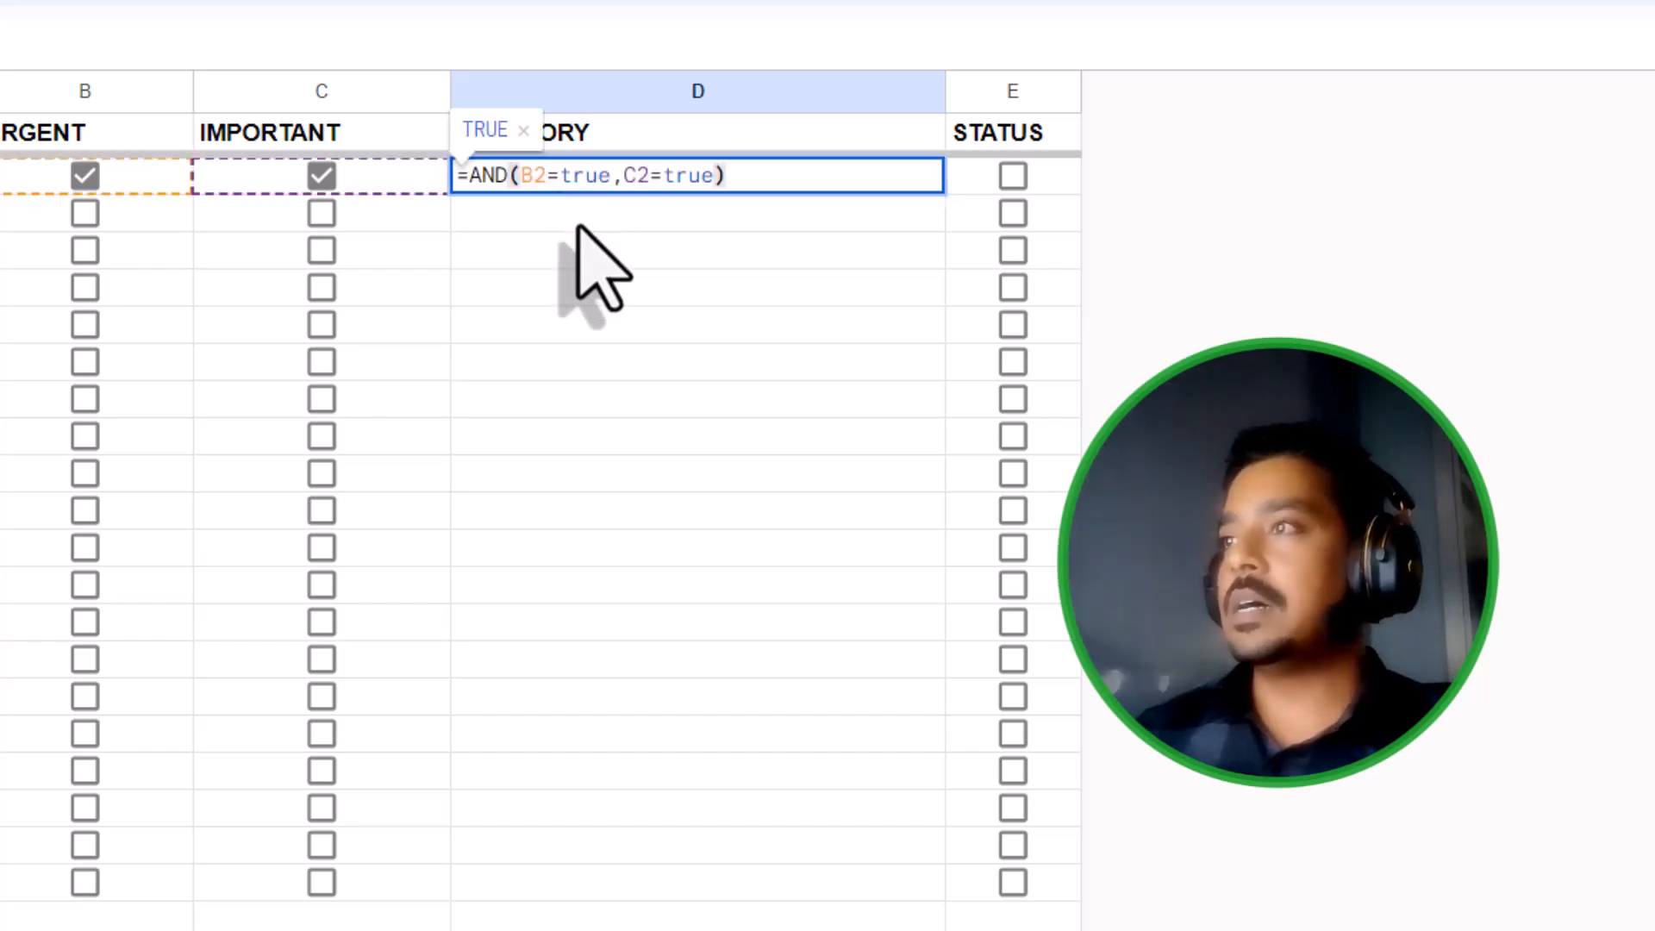
pyautogui.click(461, 171)
pyautogui.write('IFS')
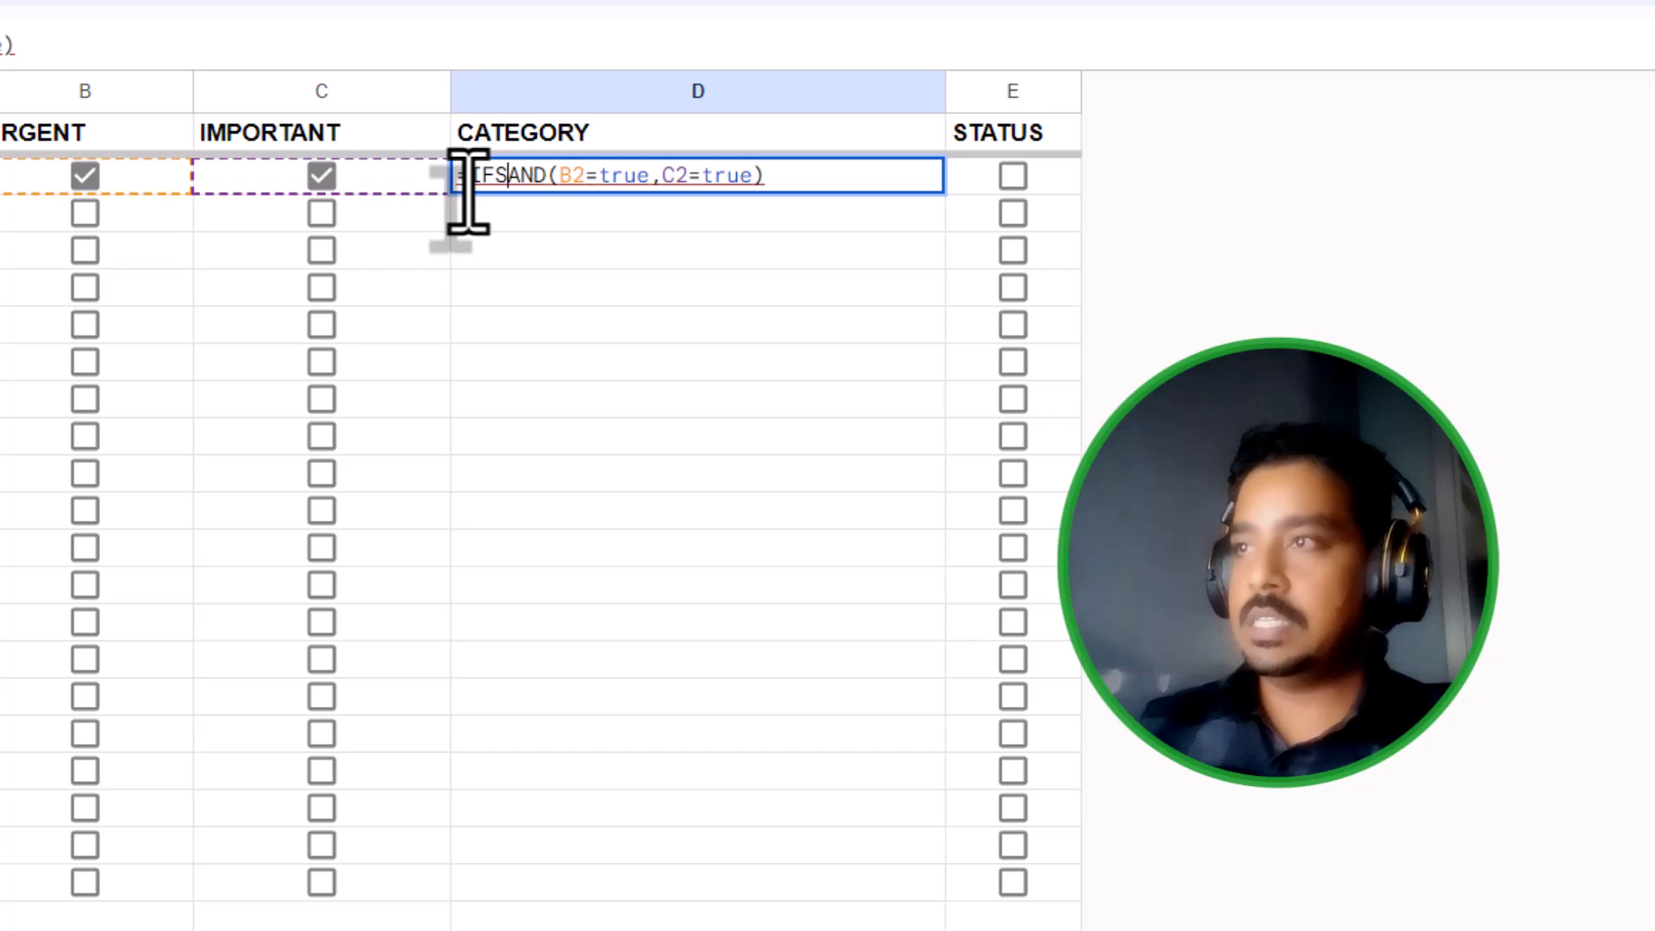
pyautogui.write('(')
pyautogui.press('Right')
pyautogui.press('Right')
pyautogui.press('Right')
pyautogui.press('Right')
pyautogui.press('Right')
pyautogui.press('Right')
pyautogui.press('Right')
pyautogui.press('Right')
pyautogui.press('Right')
pyautogui.press('Right')
pyautogui.press('Right')
pyautogui.press('Right')
pyautogui.press('Right')
pyautogui.press('Right')
pyautogui.press('Right')
pyautogui.press('Right')
pyautogui.press('Right')
pyautogui.press('Right')
pyautogui.press('Right')
pyautogui.press('Right')
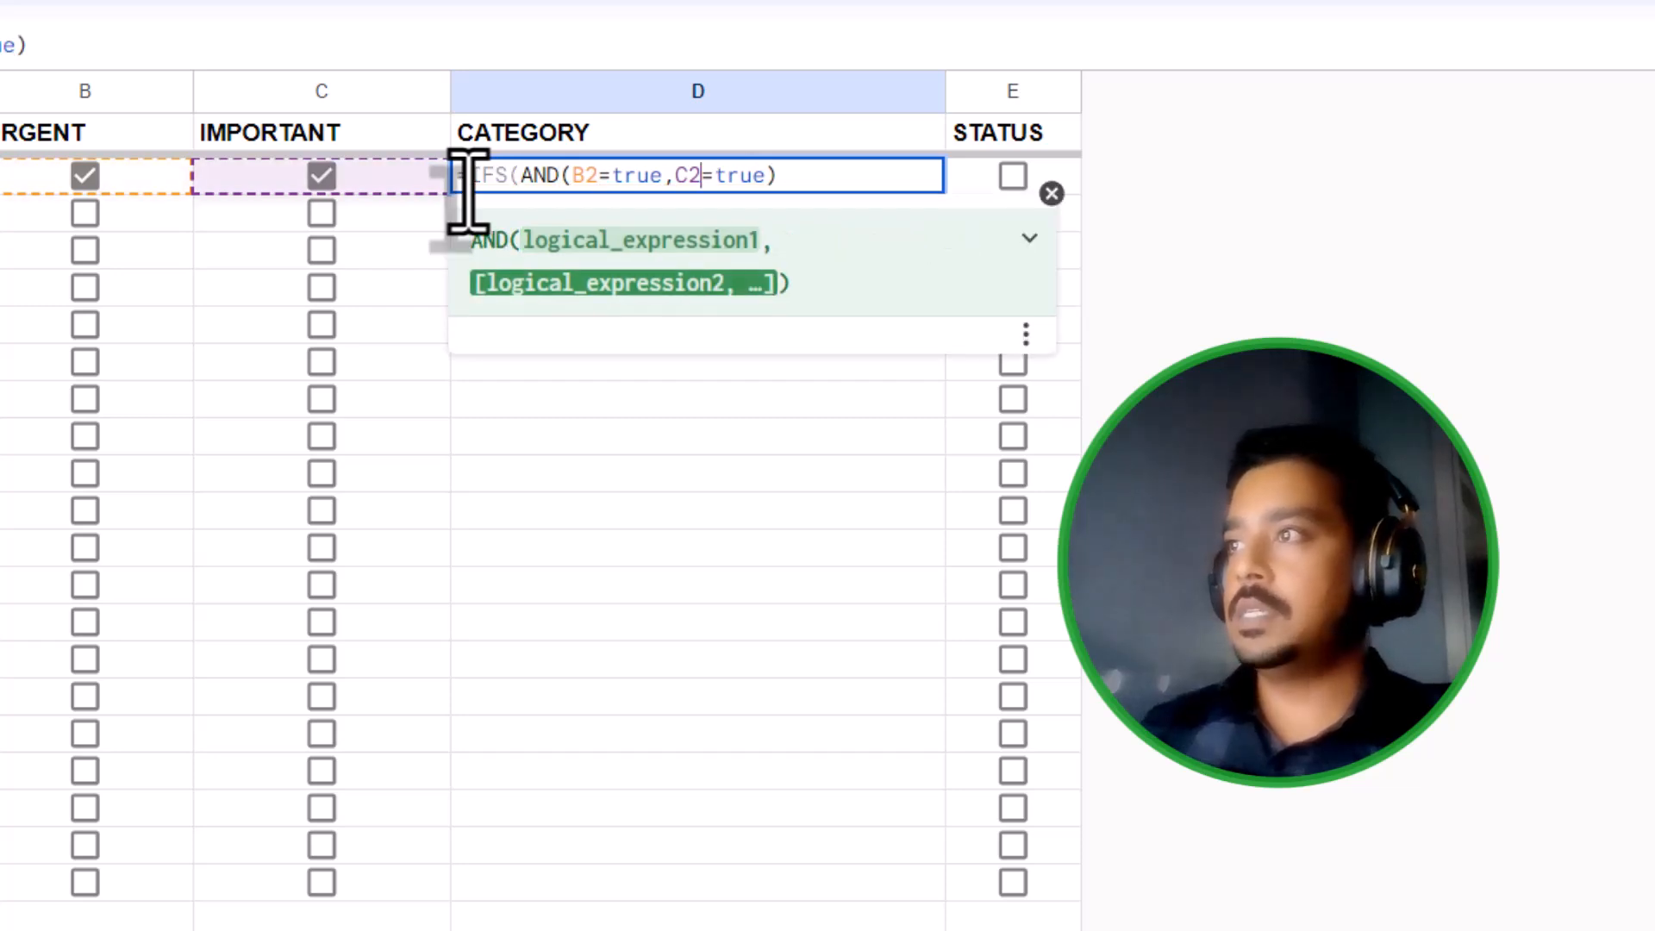
pyautogui.write(',"')
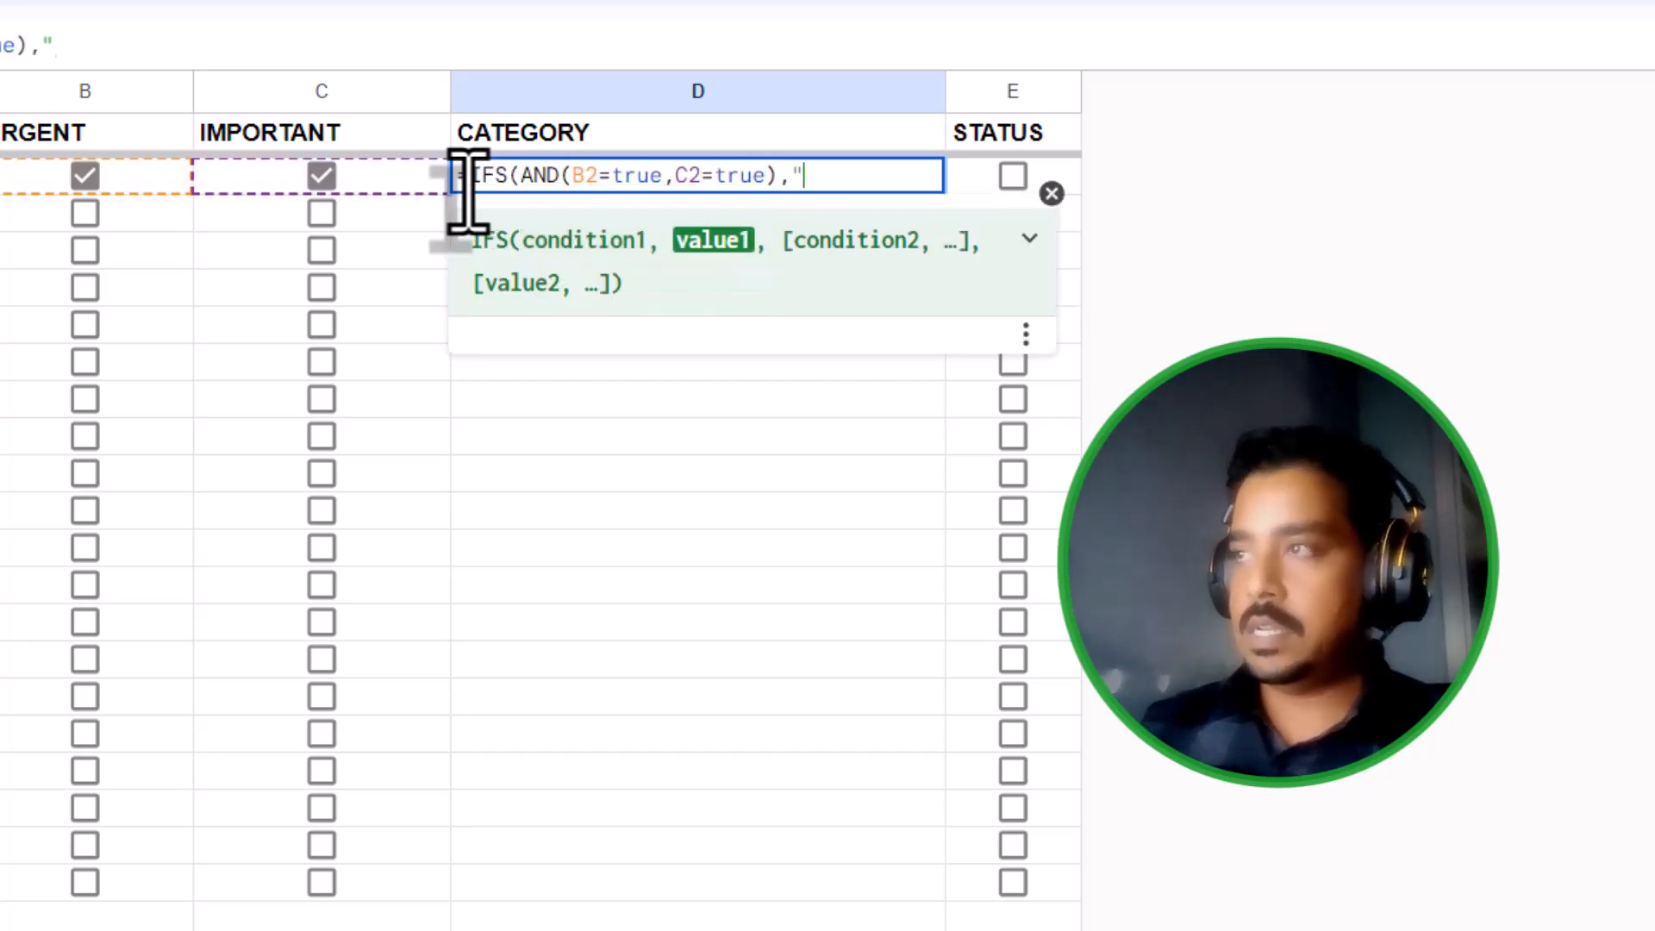
pyautogui.write('DO NOW")')
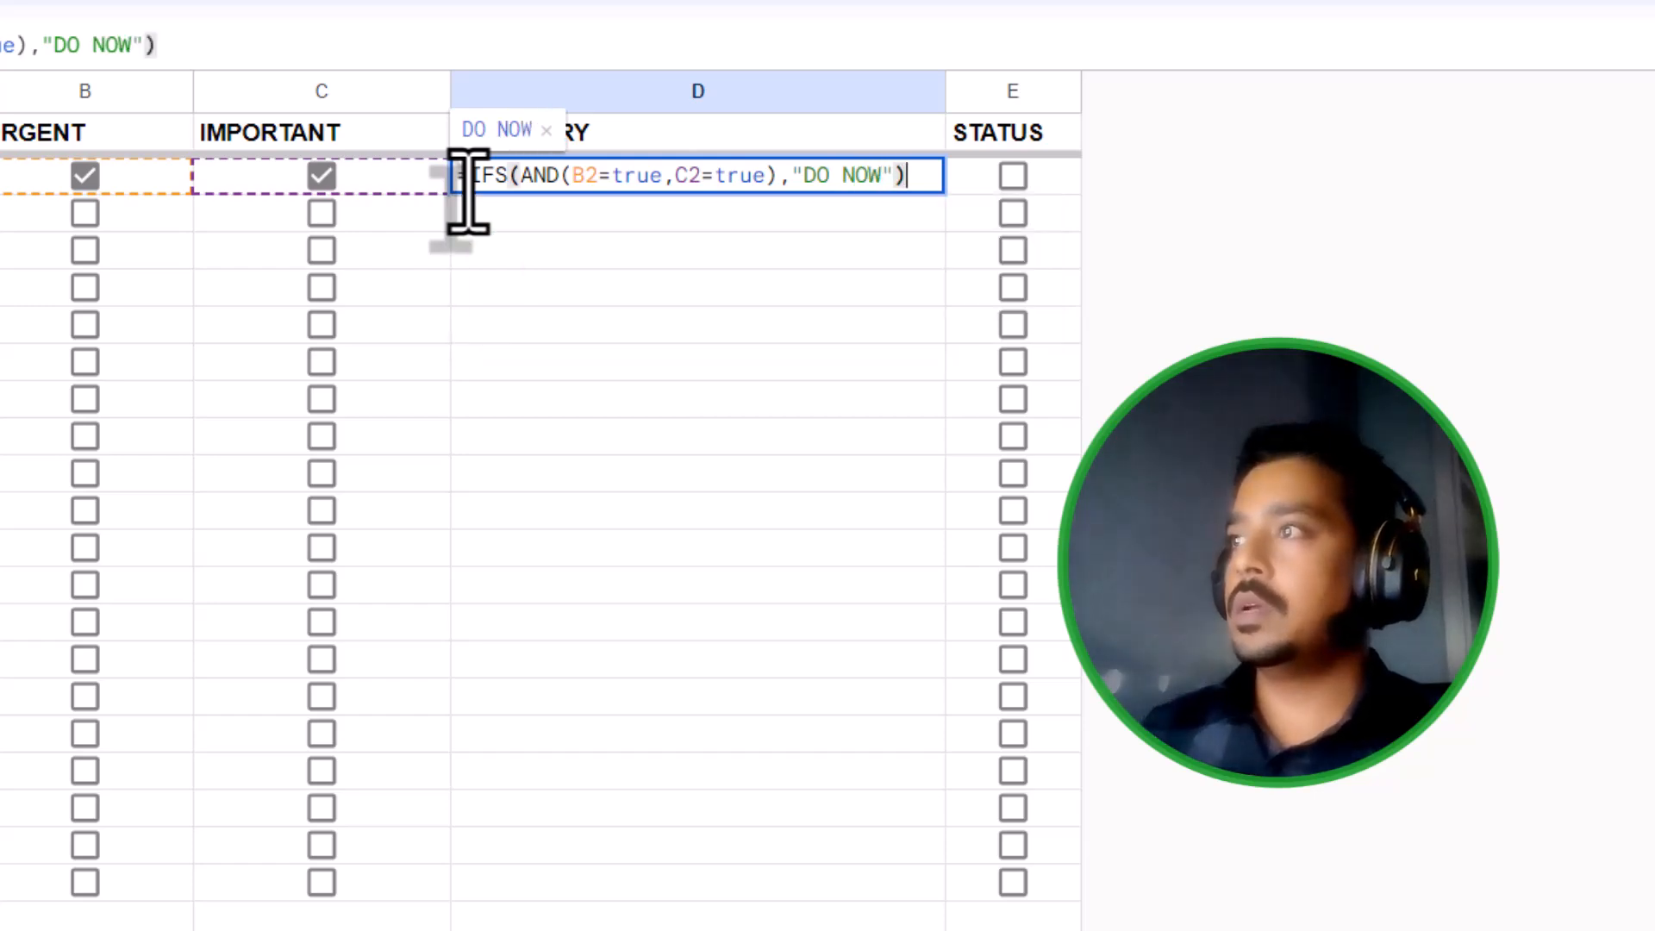
pyautogui.press('Return')
pyautogui.click(469, 182)
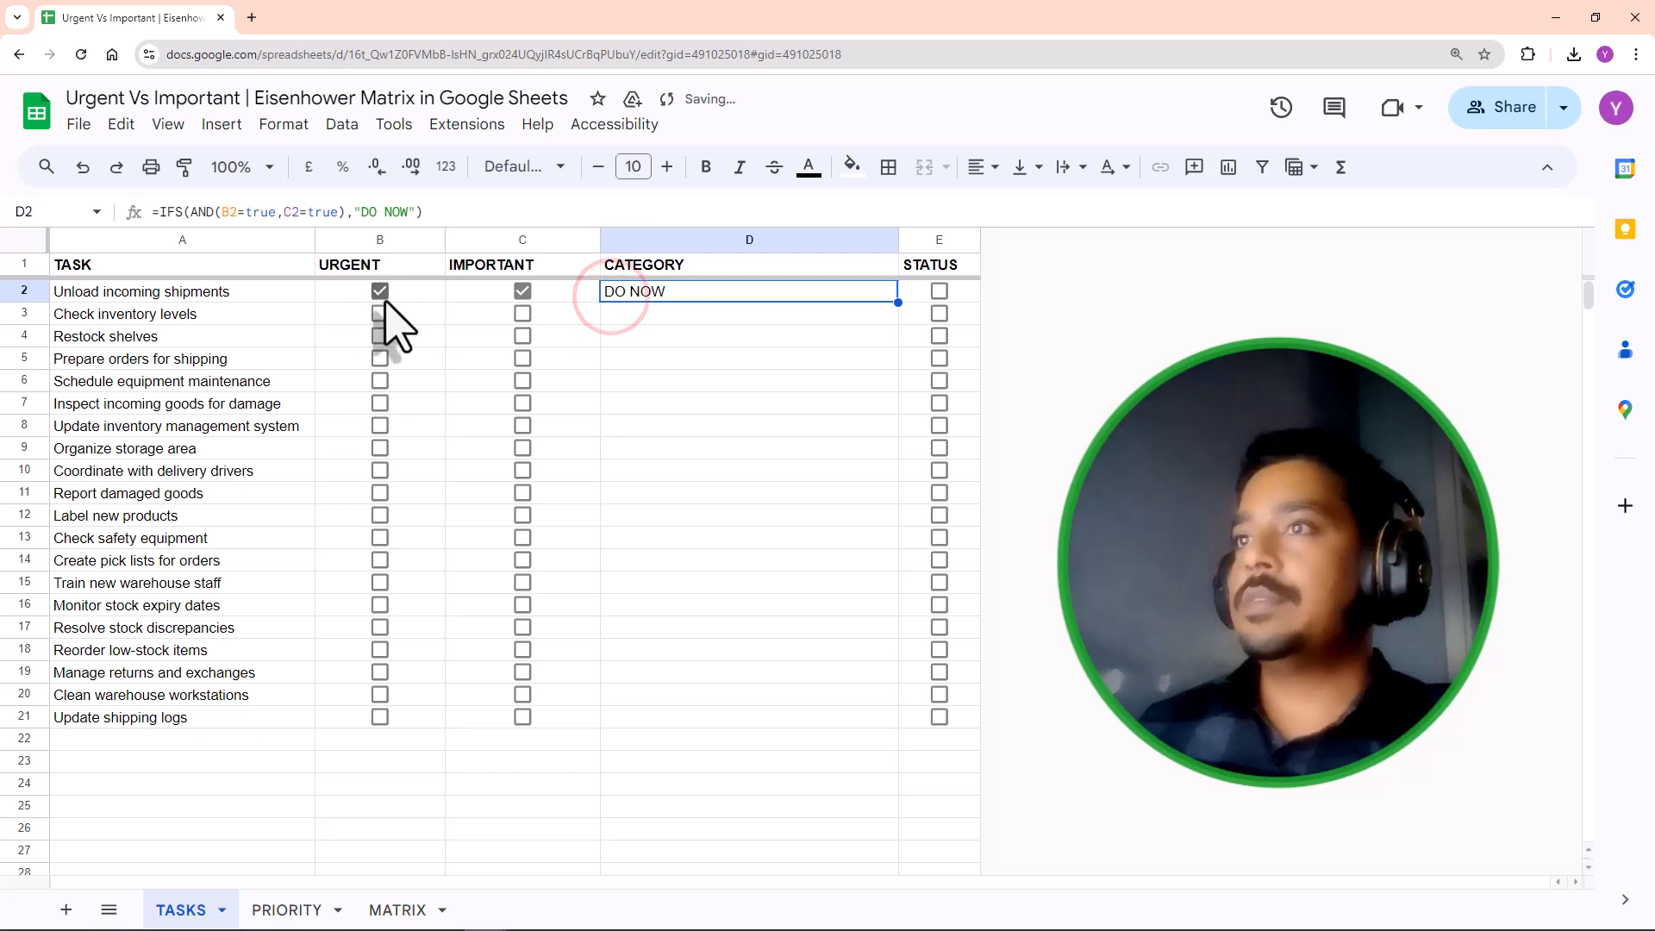
# Step: Check the heading of the urgent and important quadrant on the PRIORITY sheet and return to the TASKS sheet
pyautogui.click(426, 292)
pyautogui.click(483, 292)
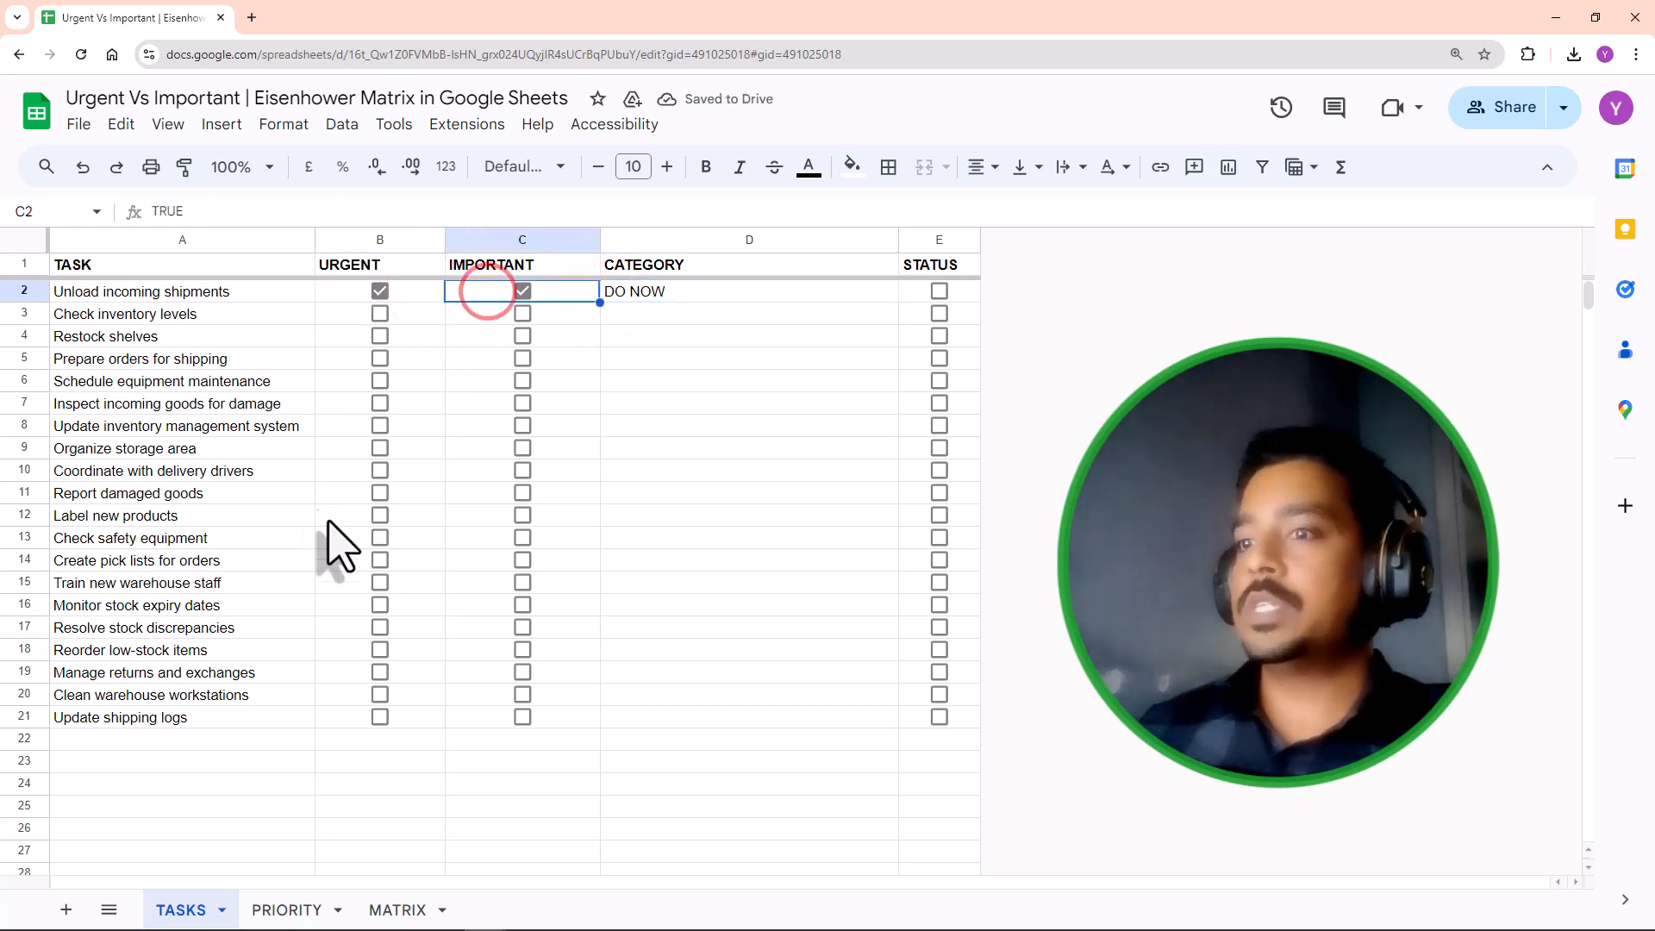
pyautogui.click(288, 910)
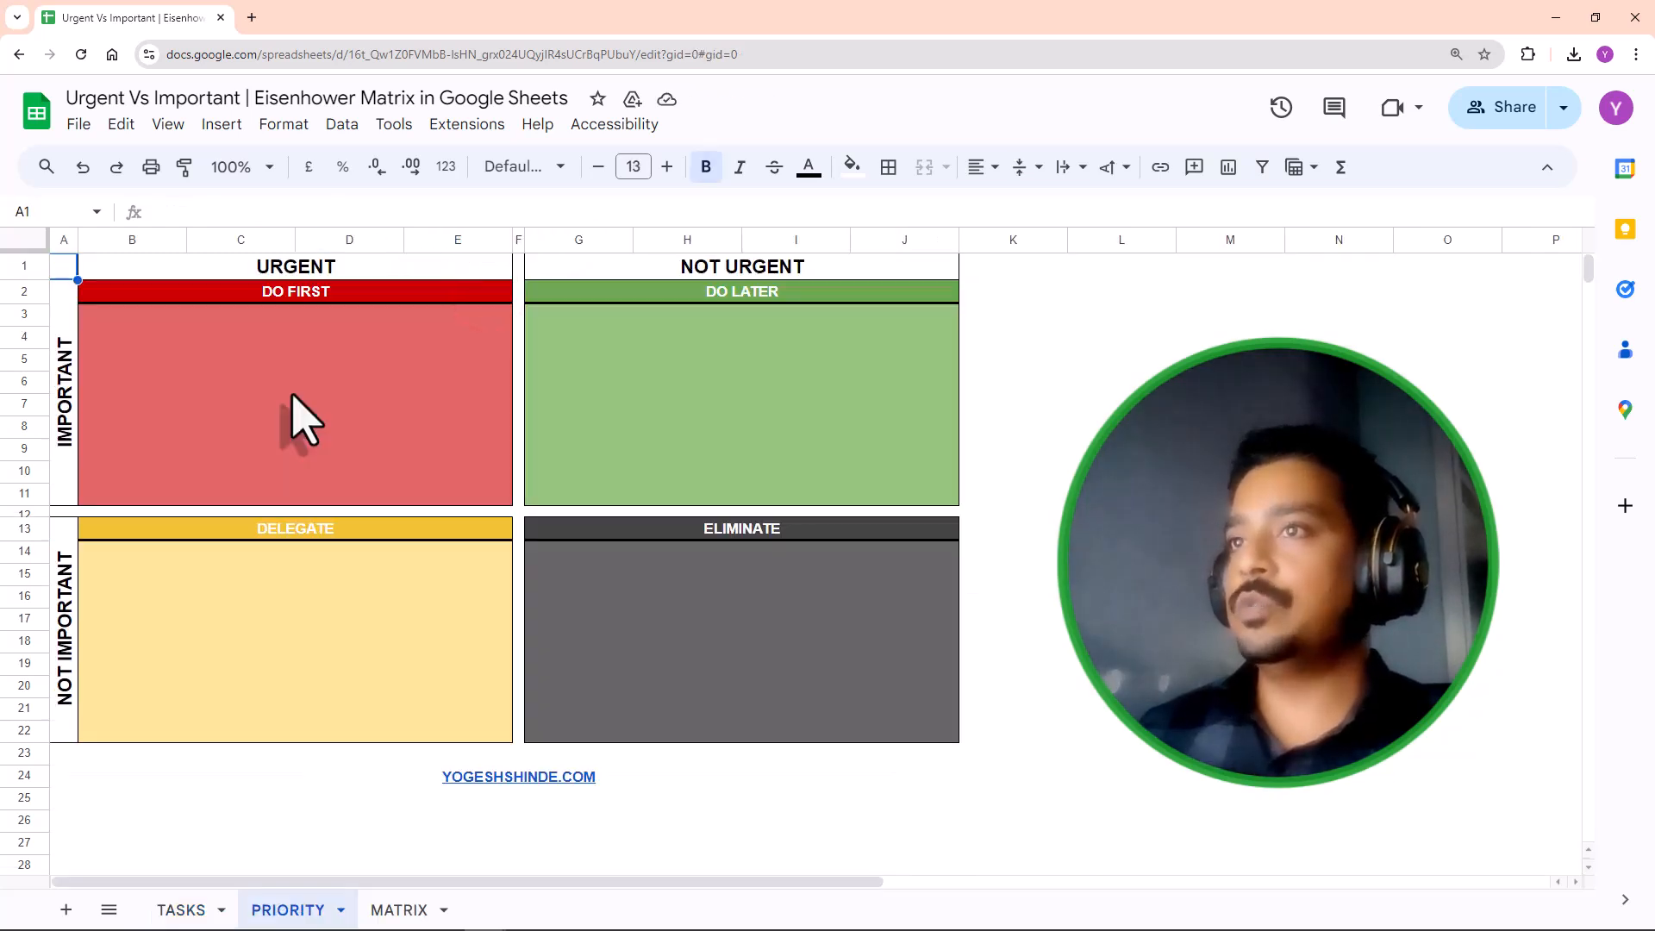
pyautogui.click(173, 910)
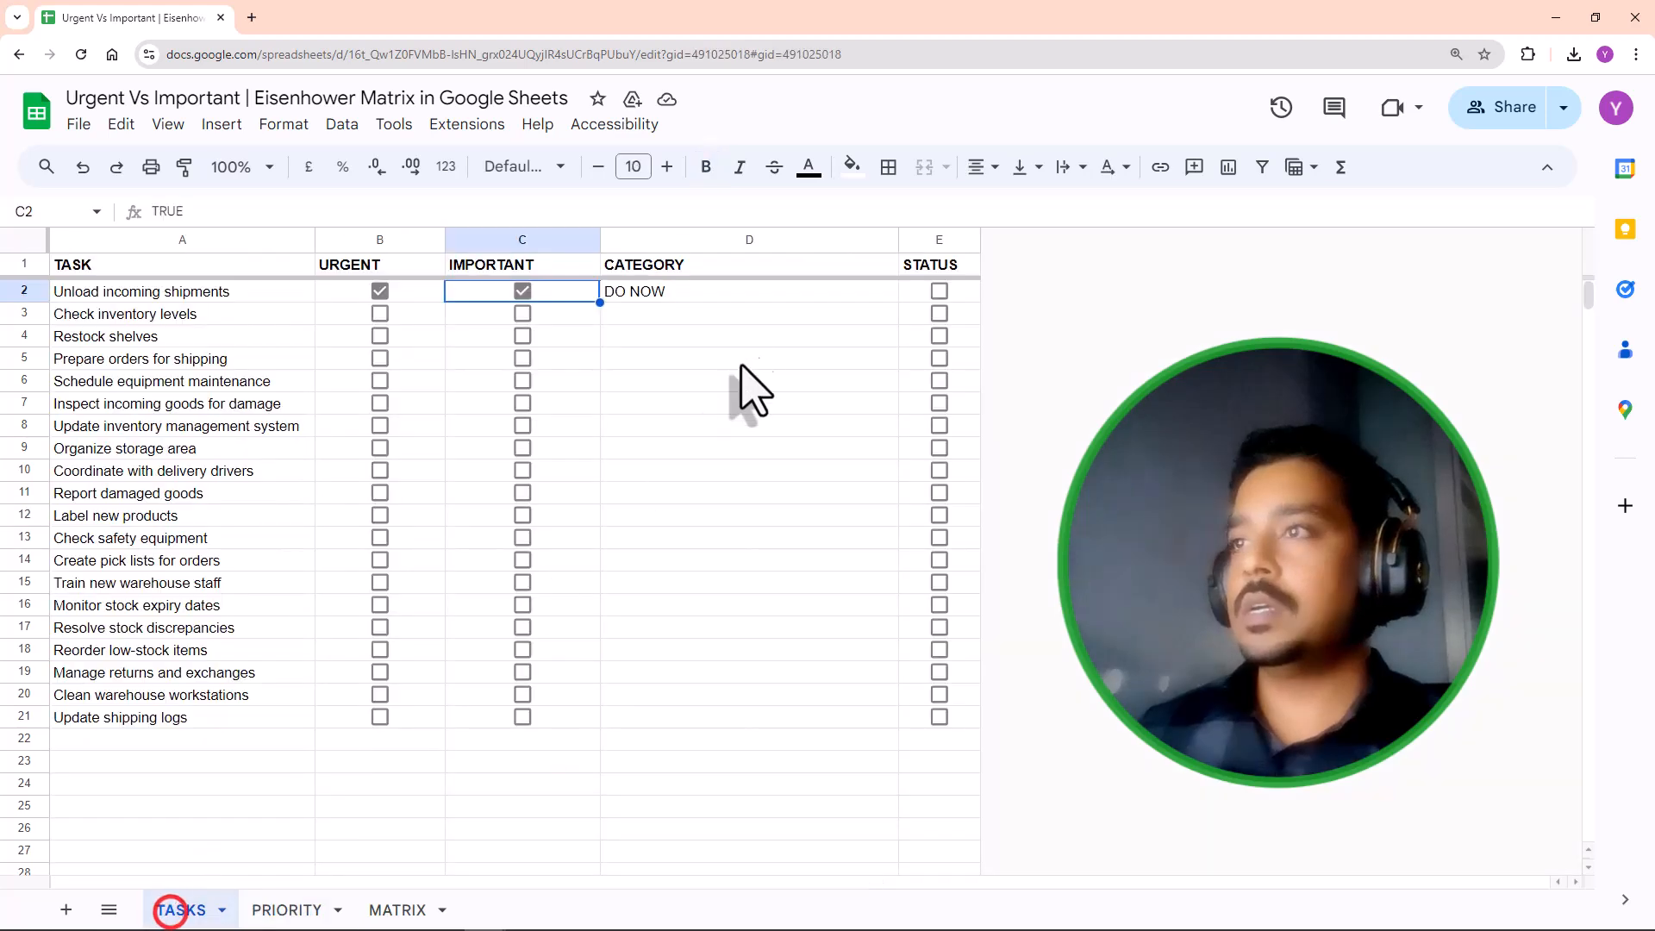
# Step: Change the text returned by the IFS formula in D2 to "DO FIRST"
pyautogui.click(660, 297)
pyautogui.doubleClick(660, 297)
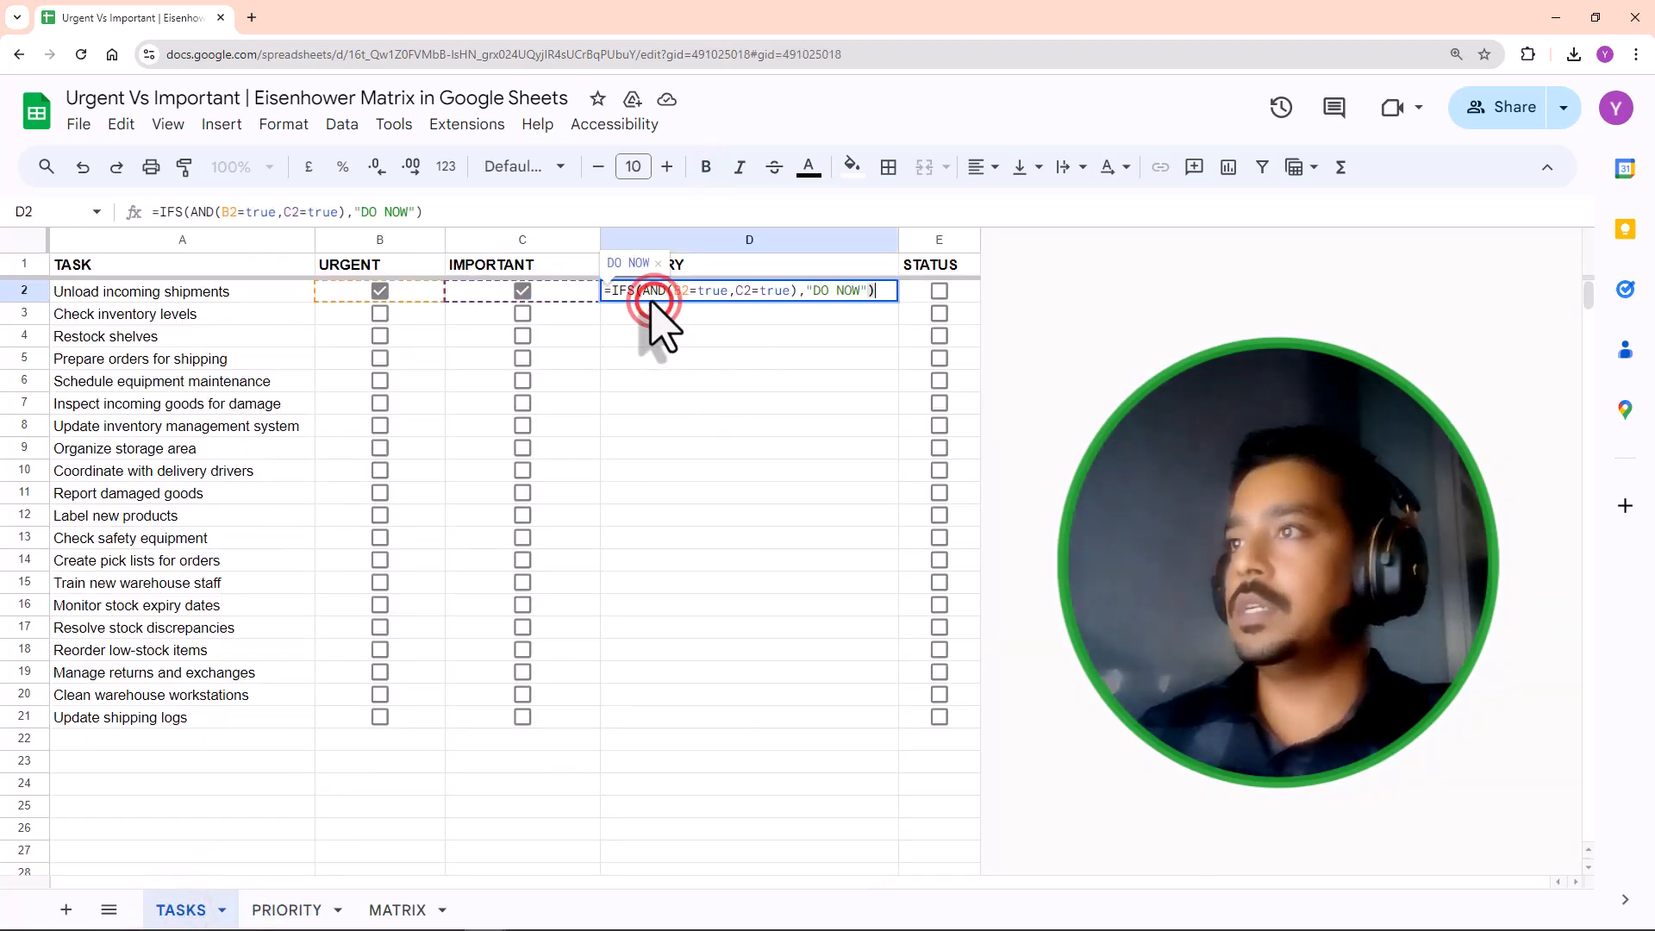
pyautogui.click(848, 292)
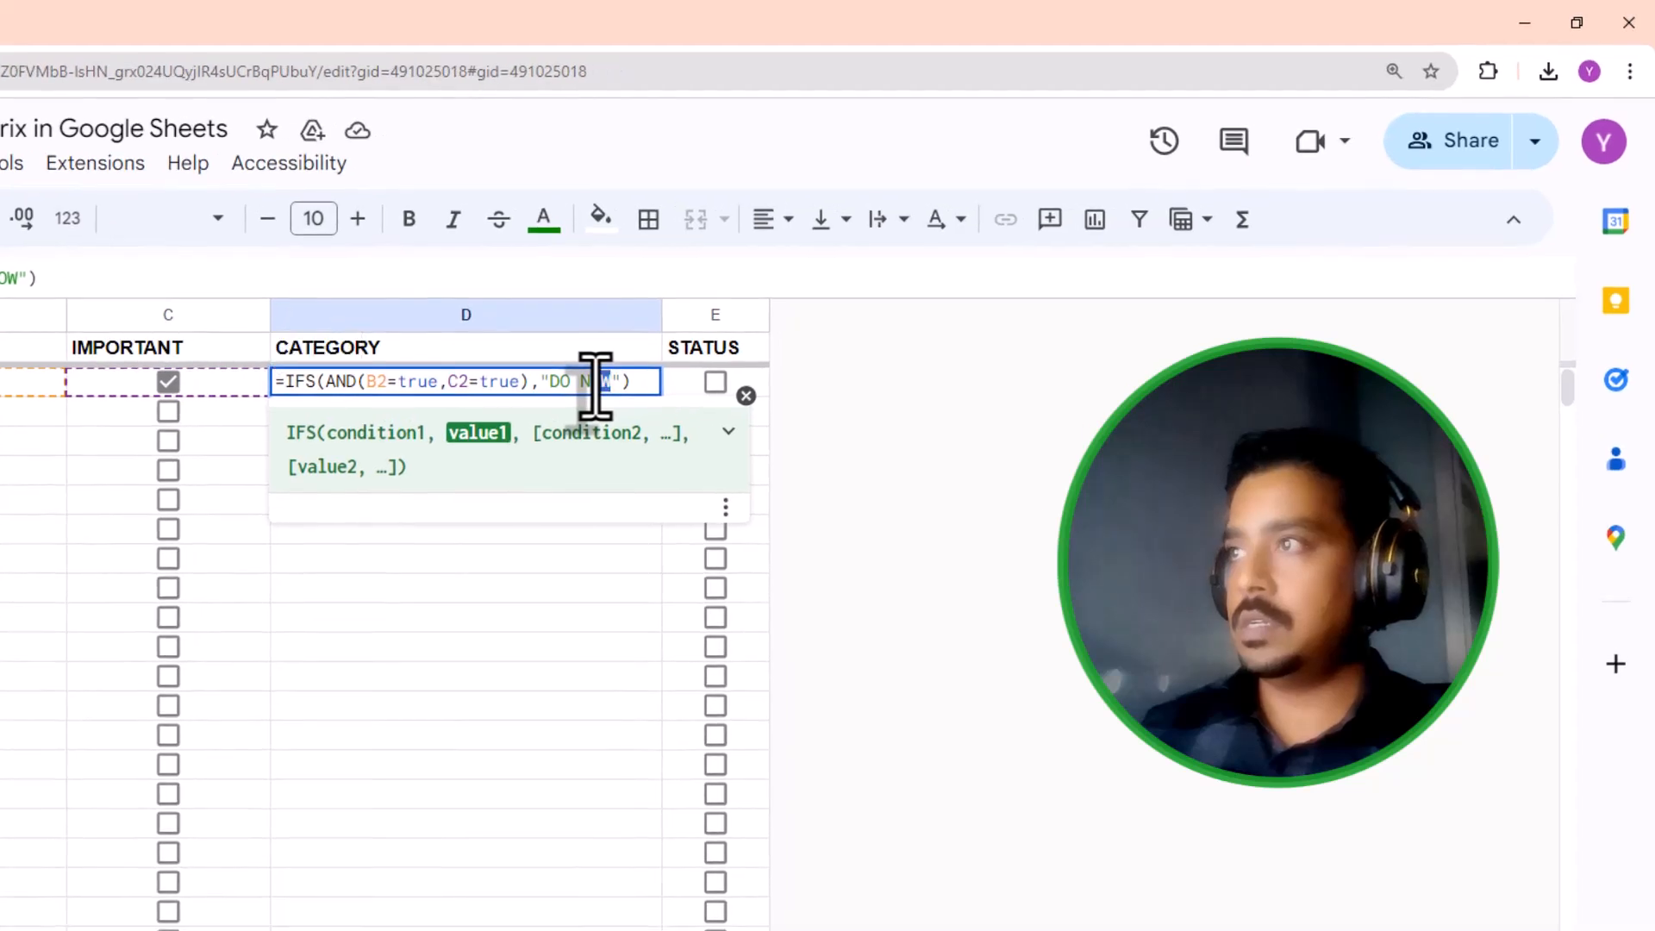
pyautogui.write('IRST')
pyautogui.press('Return')
pyautogui.click(595, 383)
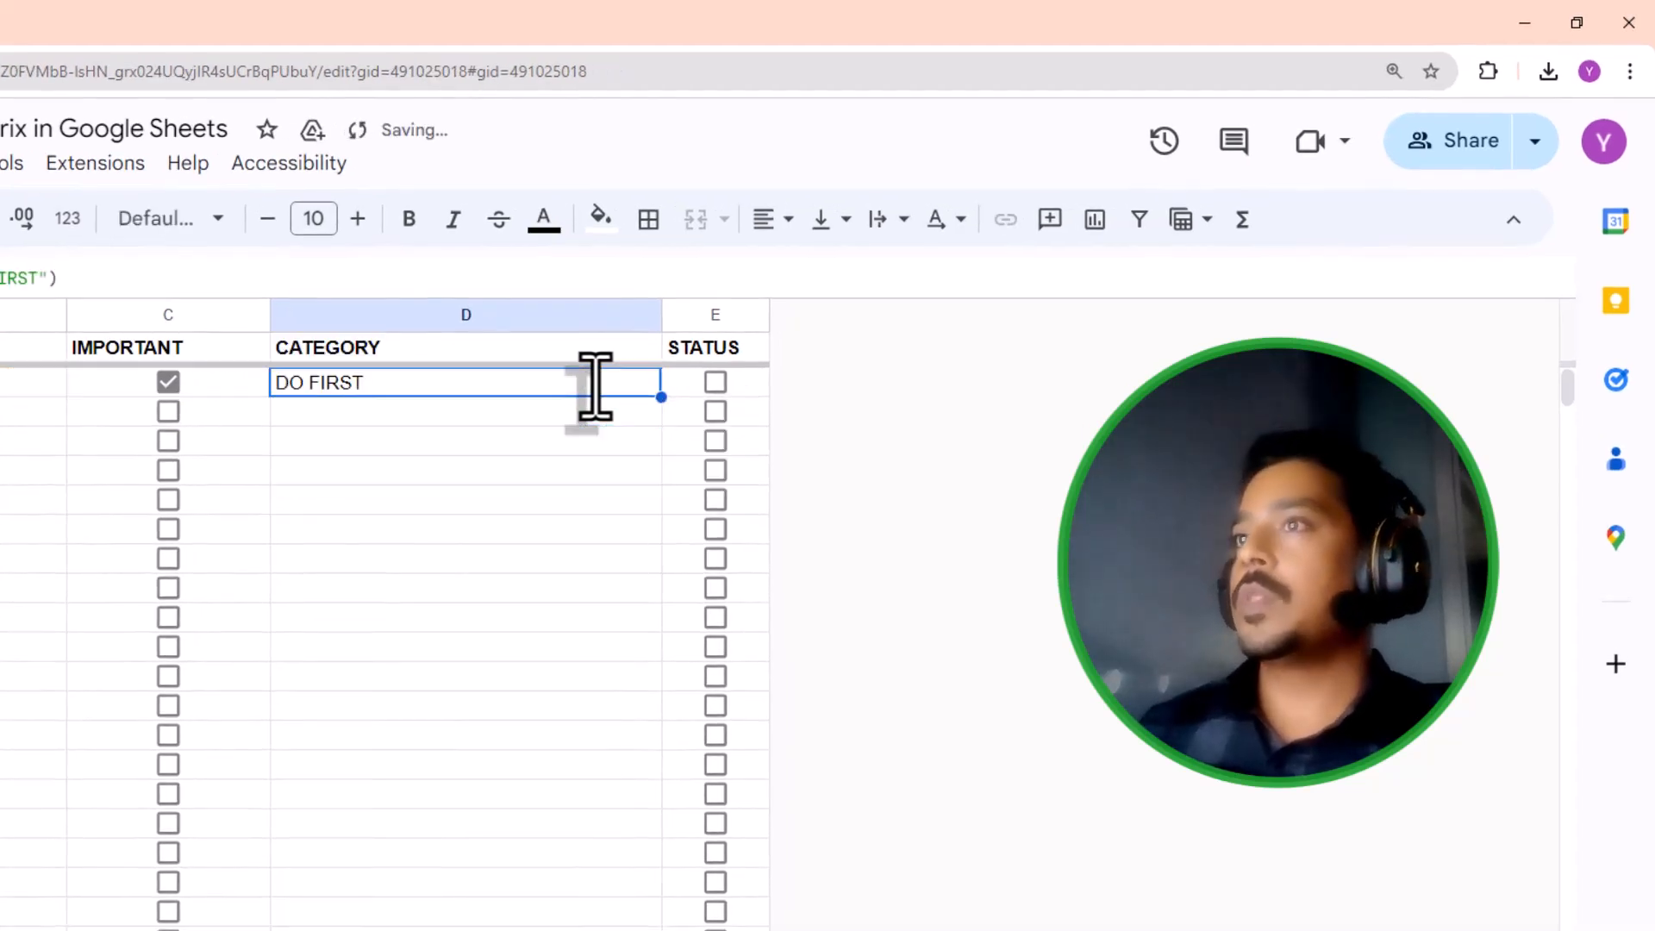
pyautogui.click(588, 381)
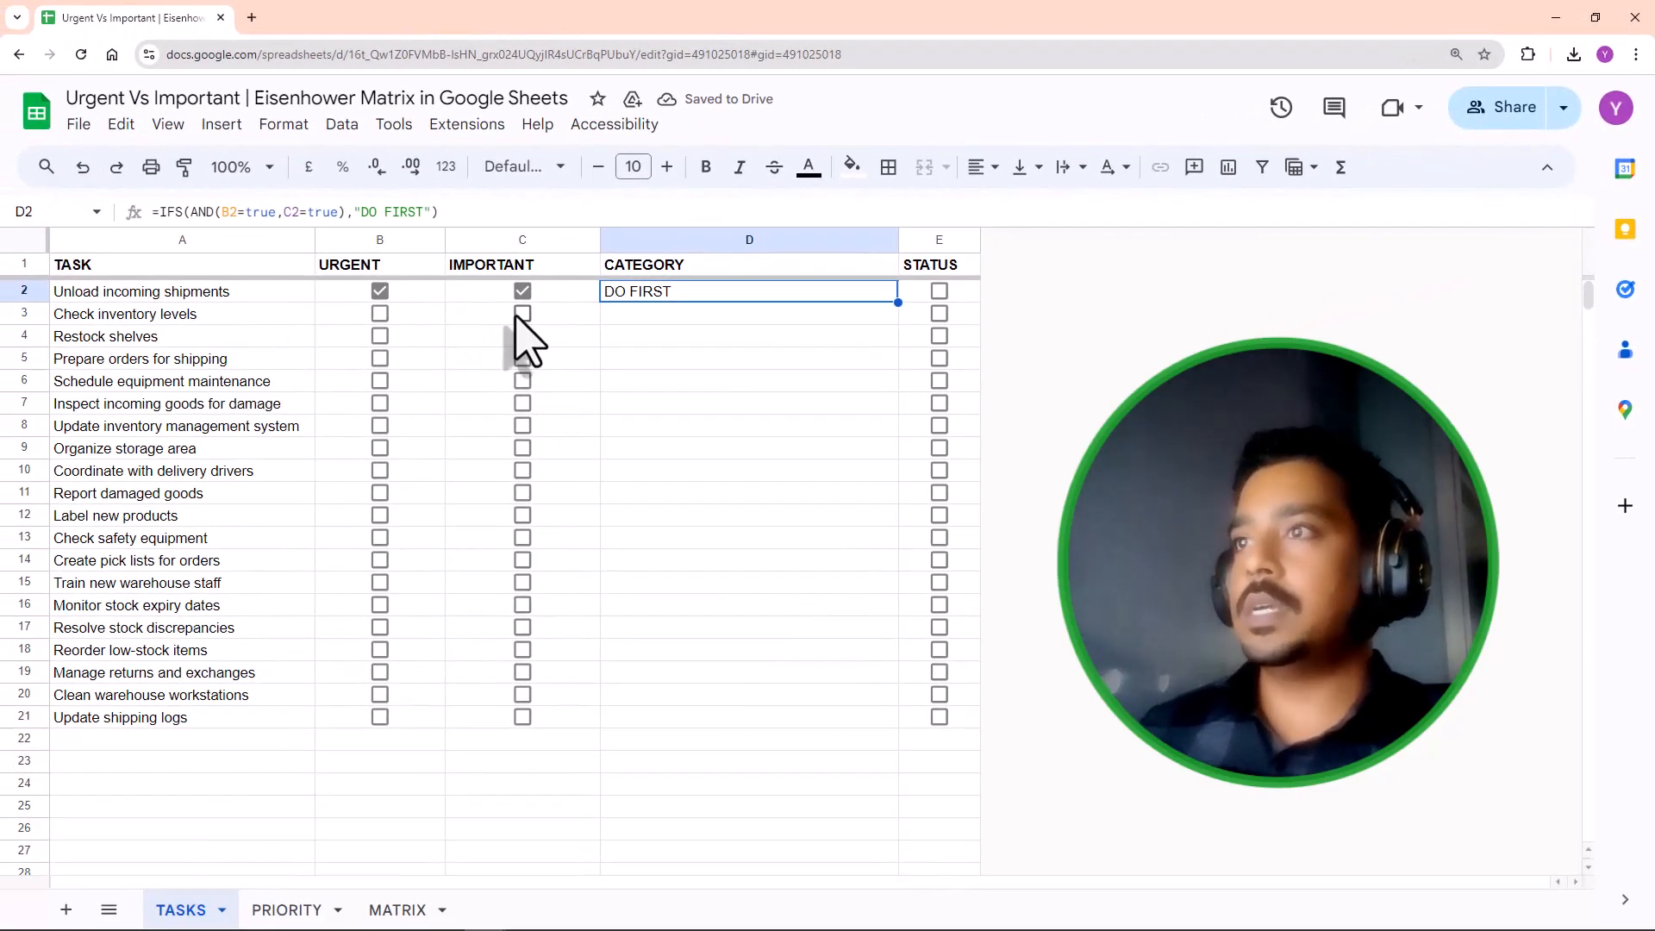
# Step: Mark "Check inventory levels" as important only and "Restock shelves" as urgent only, leaving "Prepare orders for shipping" unticked
pyautogui.click(523, 313)
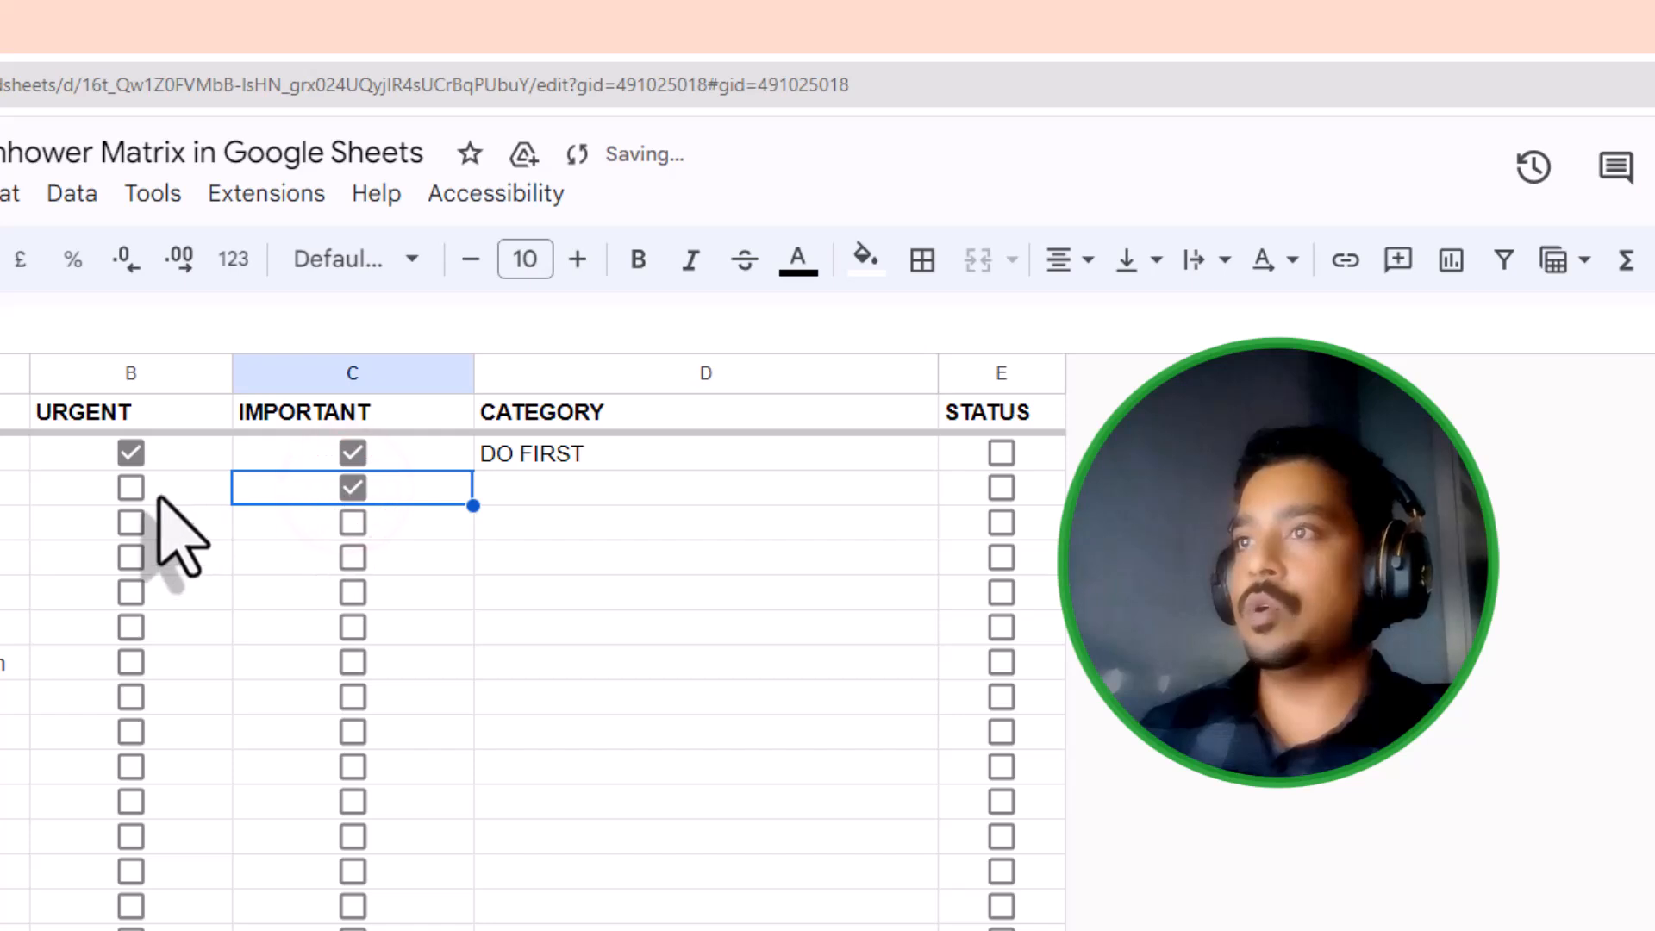
pyautogui.click(131, 523)
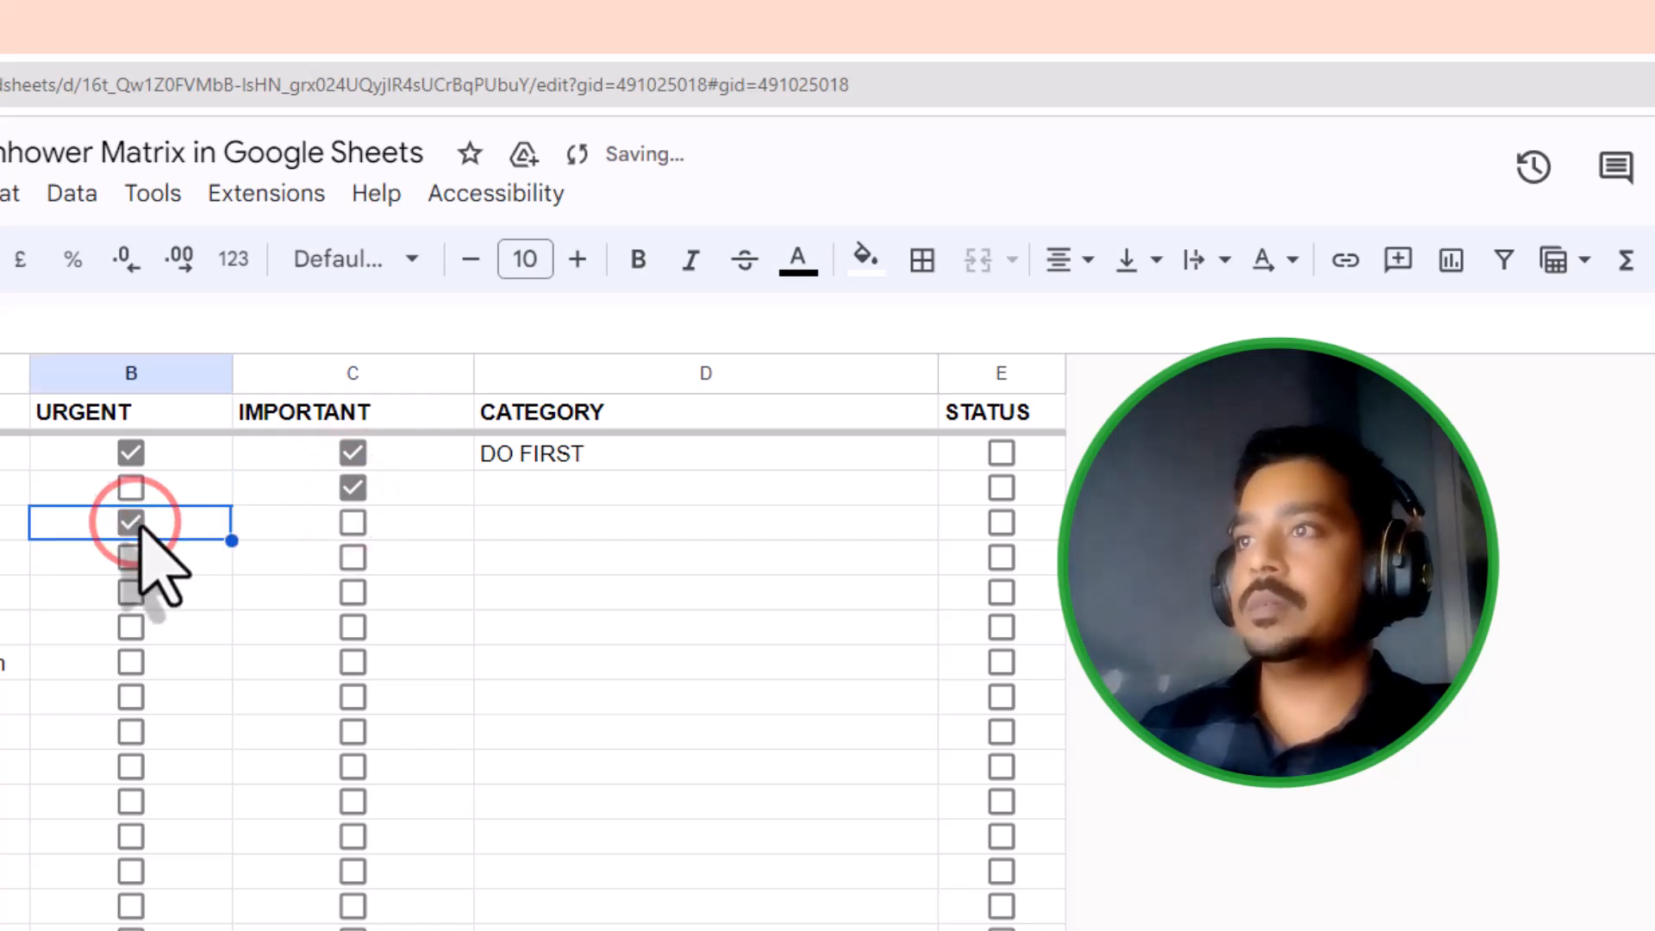
pyautogui.moveTo(172, 558); pyautogui.dragTo(417, 554)
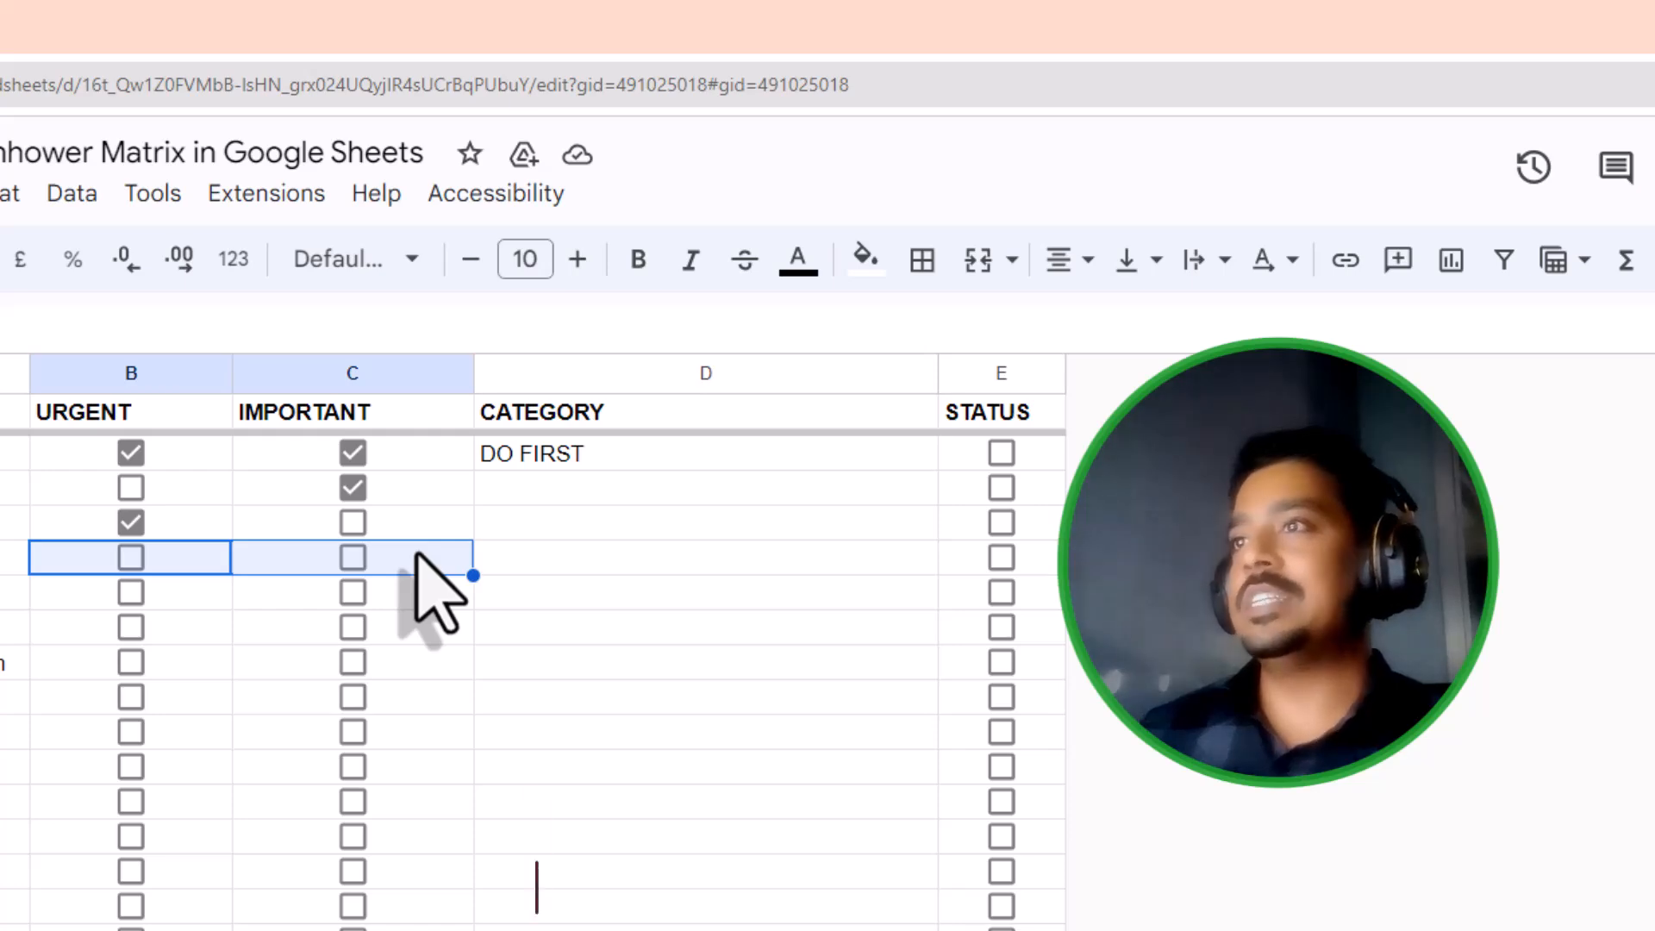
# Step: Fill the Category formula from D2 down to D21
pyautogui.click(549, 454)
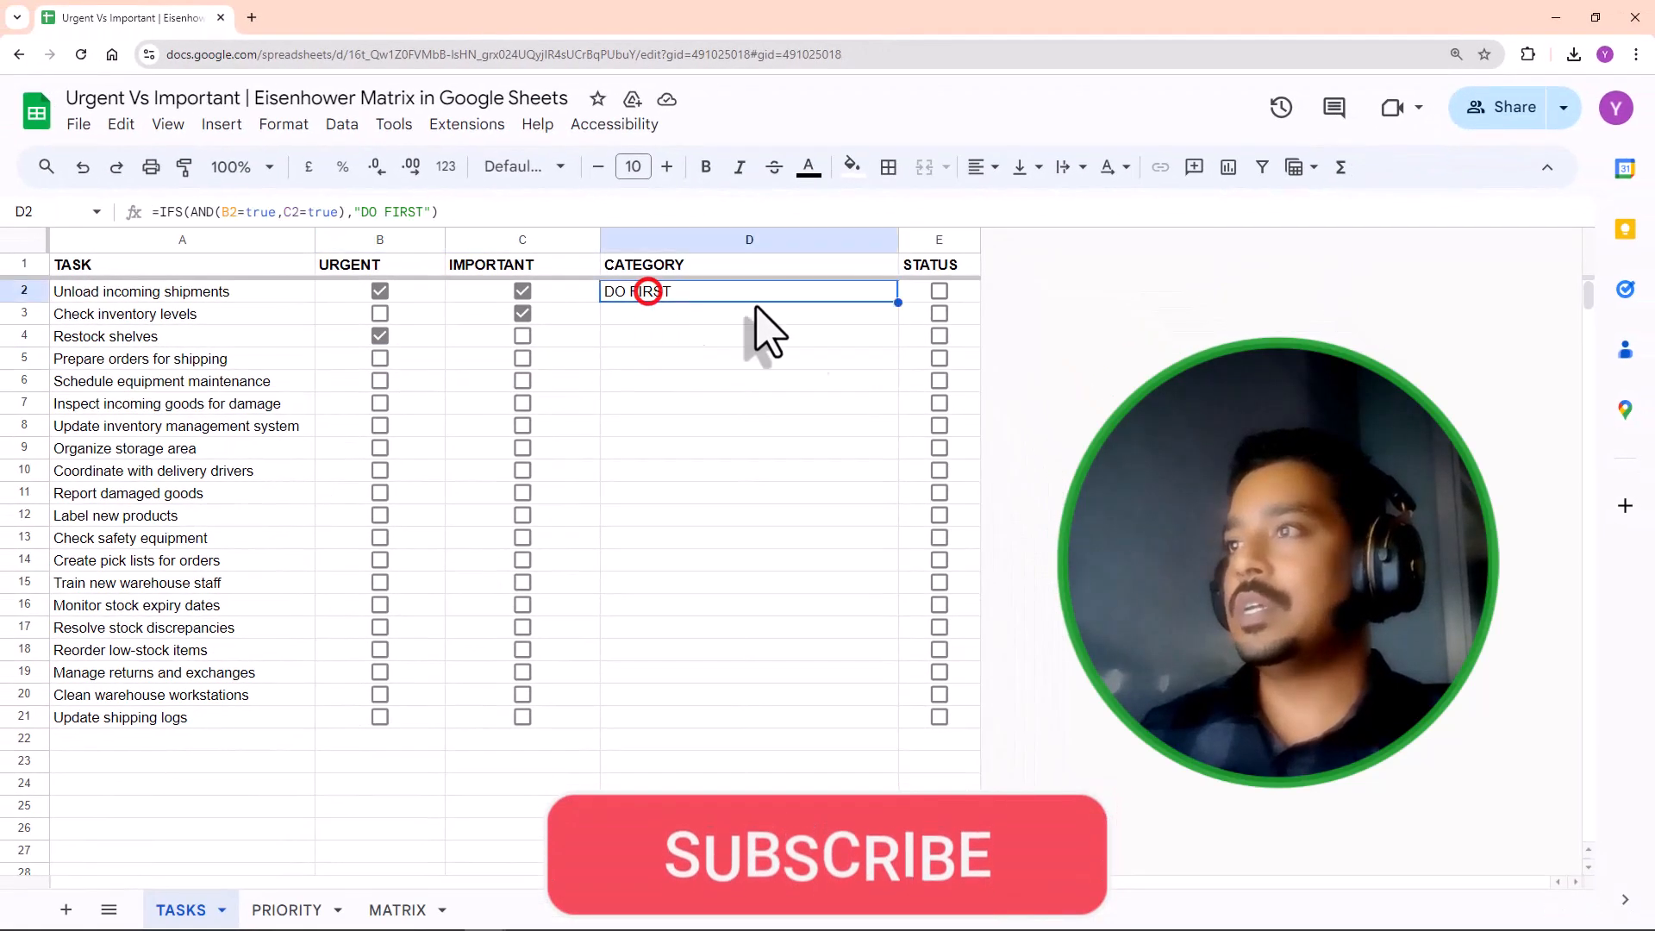
pyautogui.moveTo(898, 301); pyautogui.dragTo(842, 525)
# Step: Enlarge the formula bar to several lines in height while D2 is selected
pyautogui.doubleClick(845, 292)
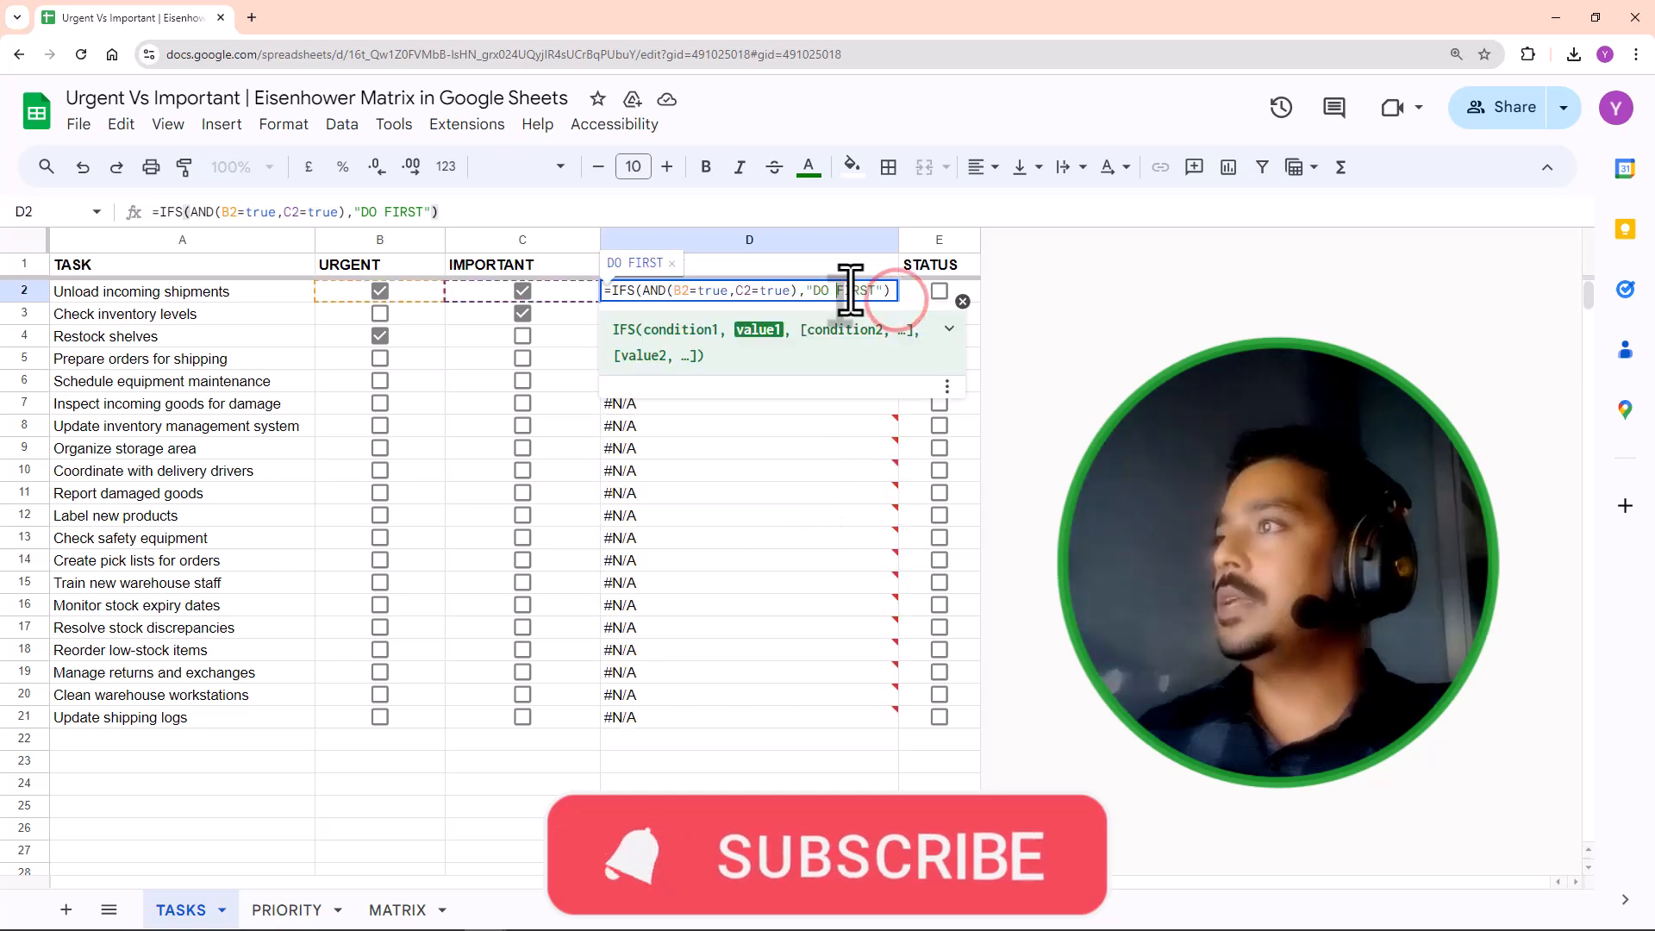
pyautogui.click(648, 290)
pyautogui.click(644, 291)
pyautogui.click(617, 270)
pyautogui.click(677, 294)
pyautogui.moveTo(607, 226); pyautogui.dragTo(596, 447)
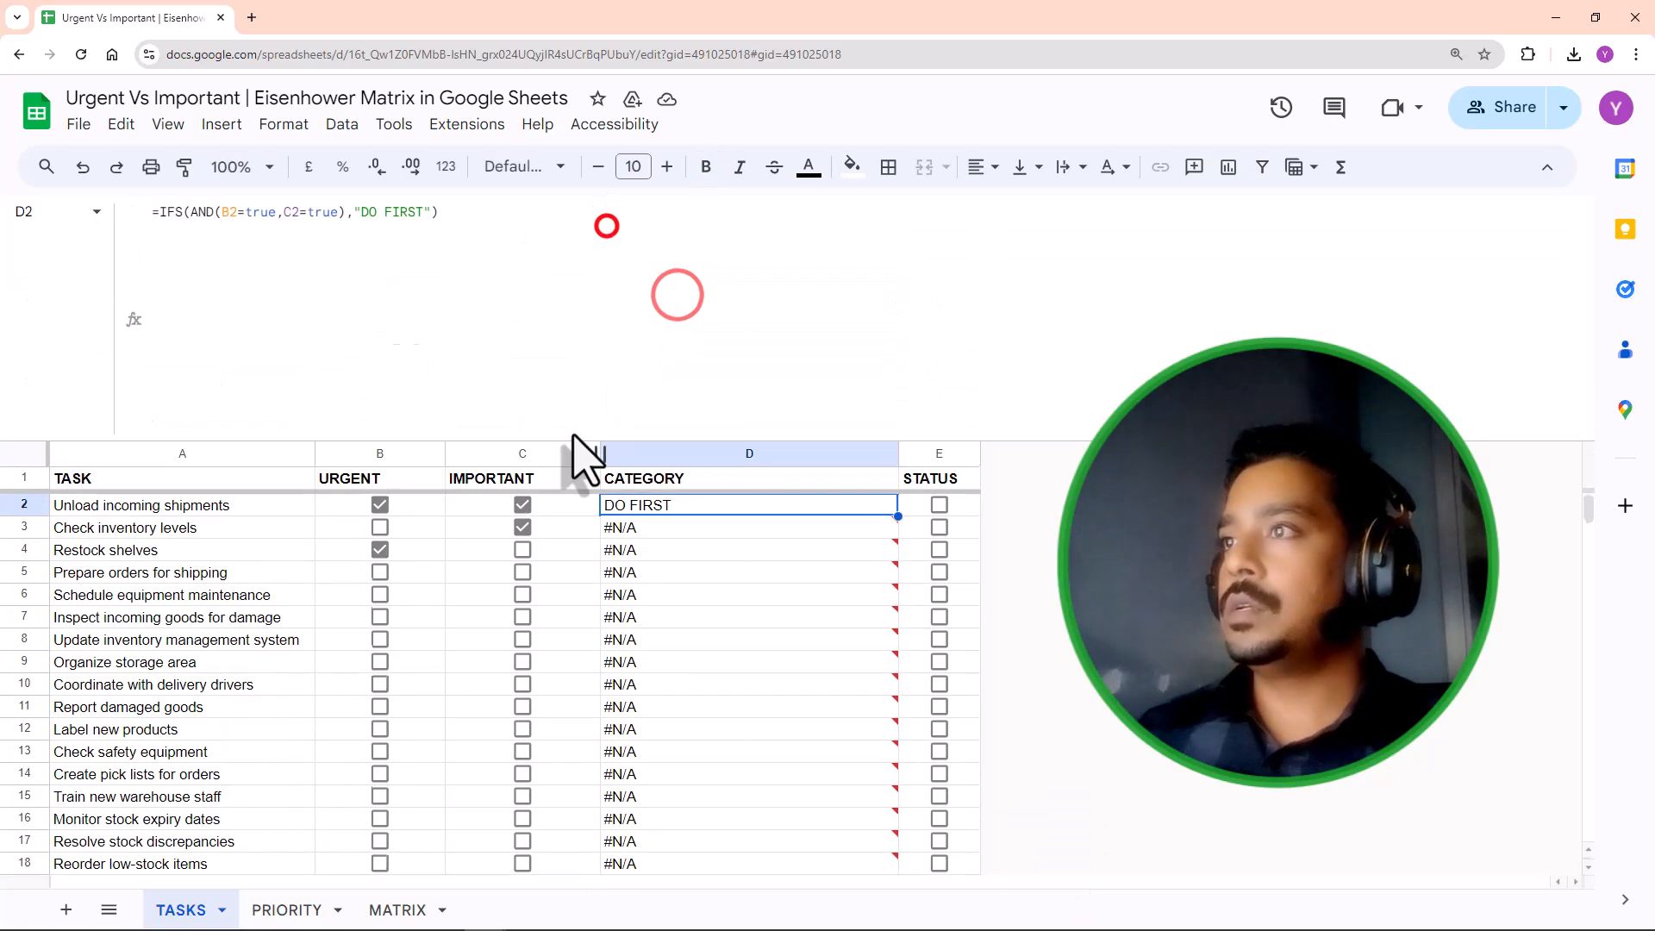
# Step: Try to insert a line break after "IFS(" in the D2 formula
pyautogui.click(212, 214)
pyautogui.click(188, 212)
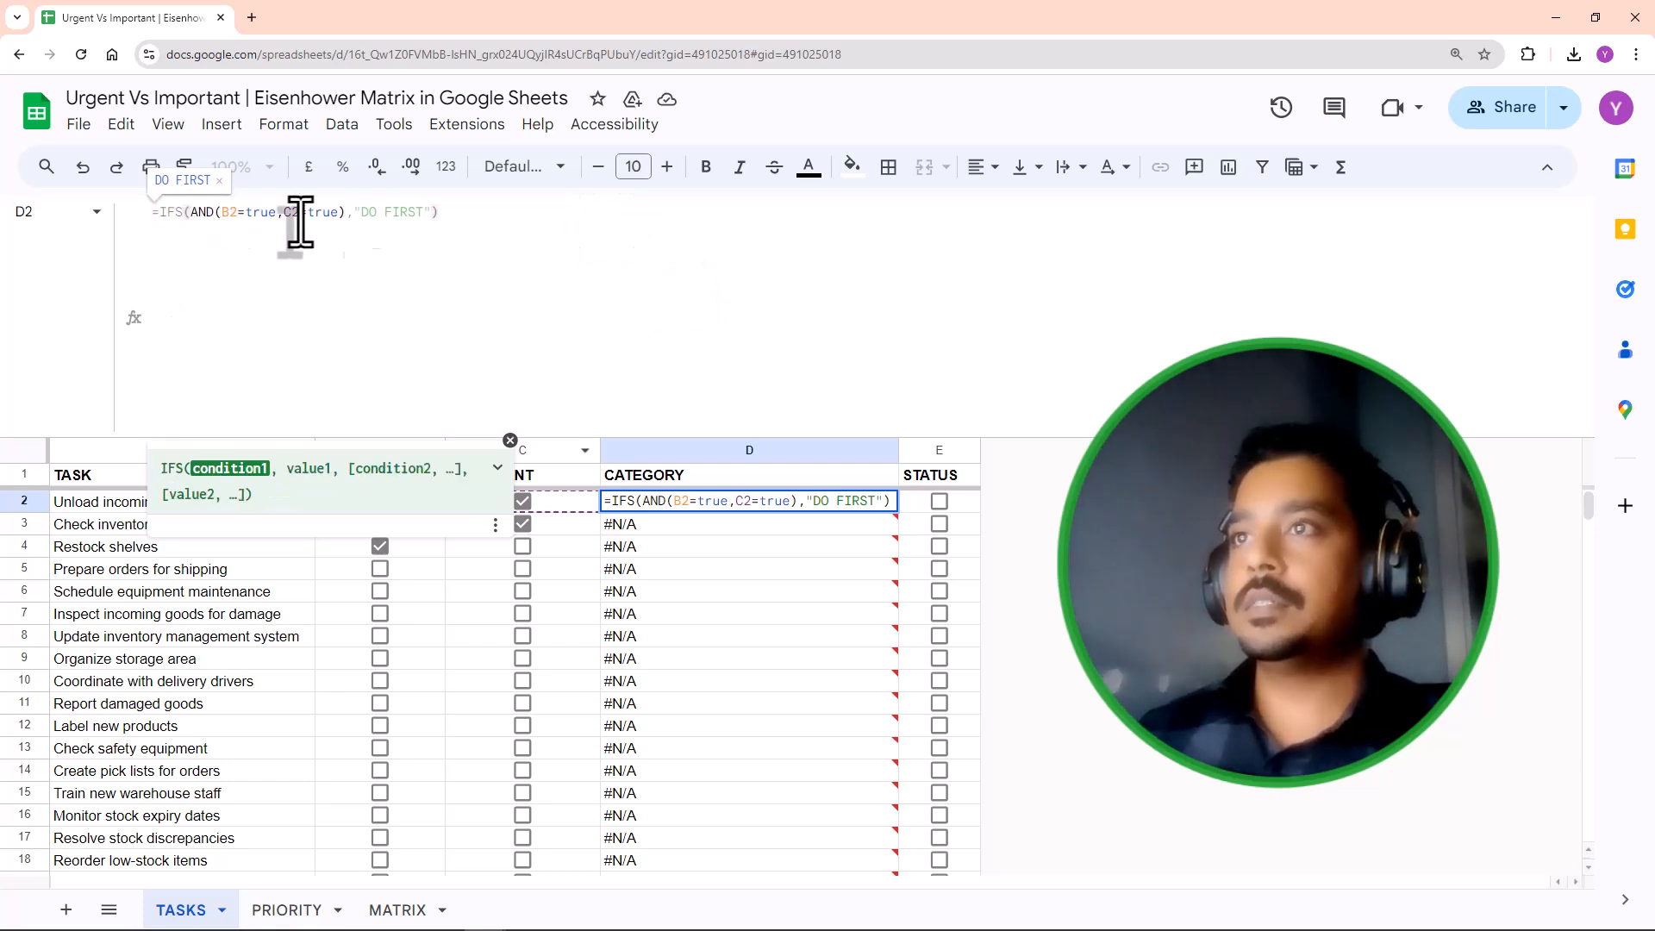
pyautogui.hotkey('shift', 'Return')
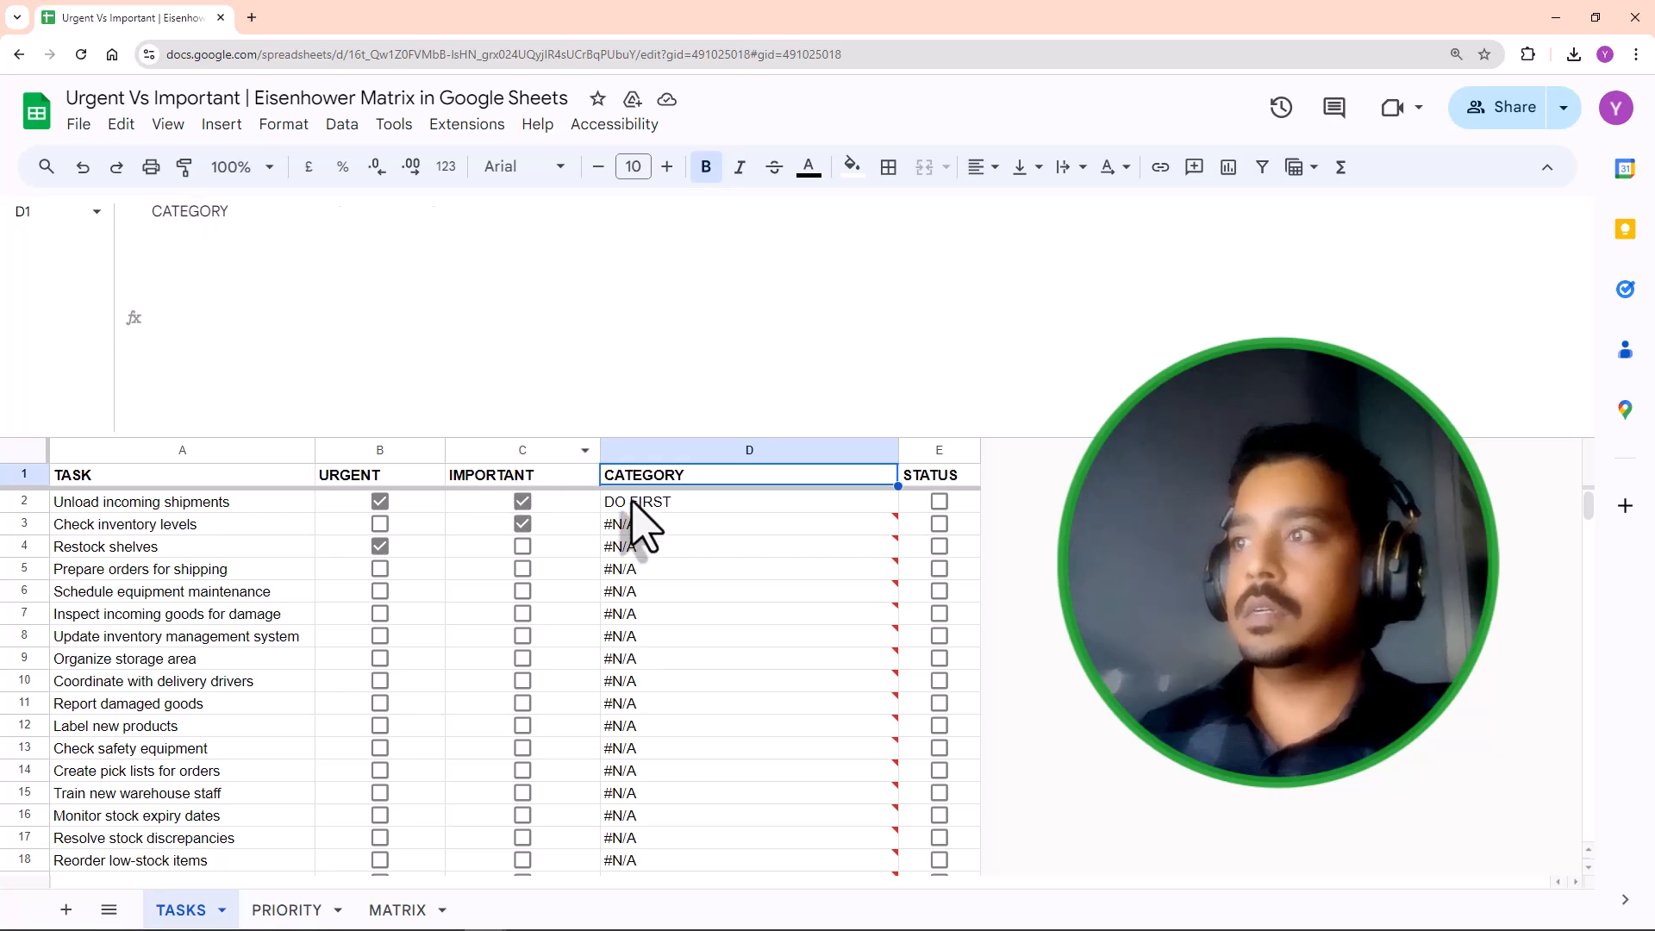
# Step: Split the D2 formula after "IFS(" so the AND condition sits on its own indented line, with a line break at its end
pyautogui.doubleClick(632, 501)
pyautogui.click(193, 212)
pyautogui.hotkey('alt', 'Return')
pyautogui.hotkey('shift', 'Right')
pyautogui.hotkey('shift', 'Right')
pyautogui.hotkey('shift', 'Right')
pyautogui.hotkey('shift', 'Right')
pyautogui.hotkey('shift', 'Right')
pyautogui.hotkey('shift', 'Right')
pyautogui.hotkey('shift', 'Right')
pyautogui.hotkey('shift', 'Right')
pyautogui.hotkey('shift', 'Right')
pyautogui.hotkey('shift', 'Right')
pyautogui.hotkey('shift', 'Right')
pyautogui.hotkey('shift', 'Right')
pyautogui.hotkey('shift', 'Right')
pyautogui.hotkey('shift', 'Right')
pyautogui.hotkey('shift', 'Right')
pyautogui.hotkey('shift', 'Right')
pyautogui.hotkey('shift', 'Right')
pyautogui.hotkey('shift', 'Right')
pyautogui.hotkey('shift', 'Right')
pyautogui.hotkey('shift', 'Right')
pyautogui.press('End')
pyautogui.hotkey('alt', 'Return')
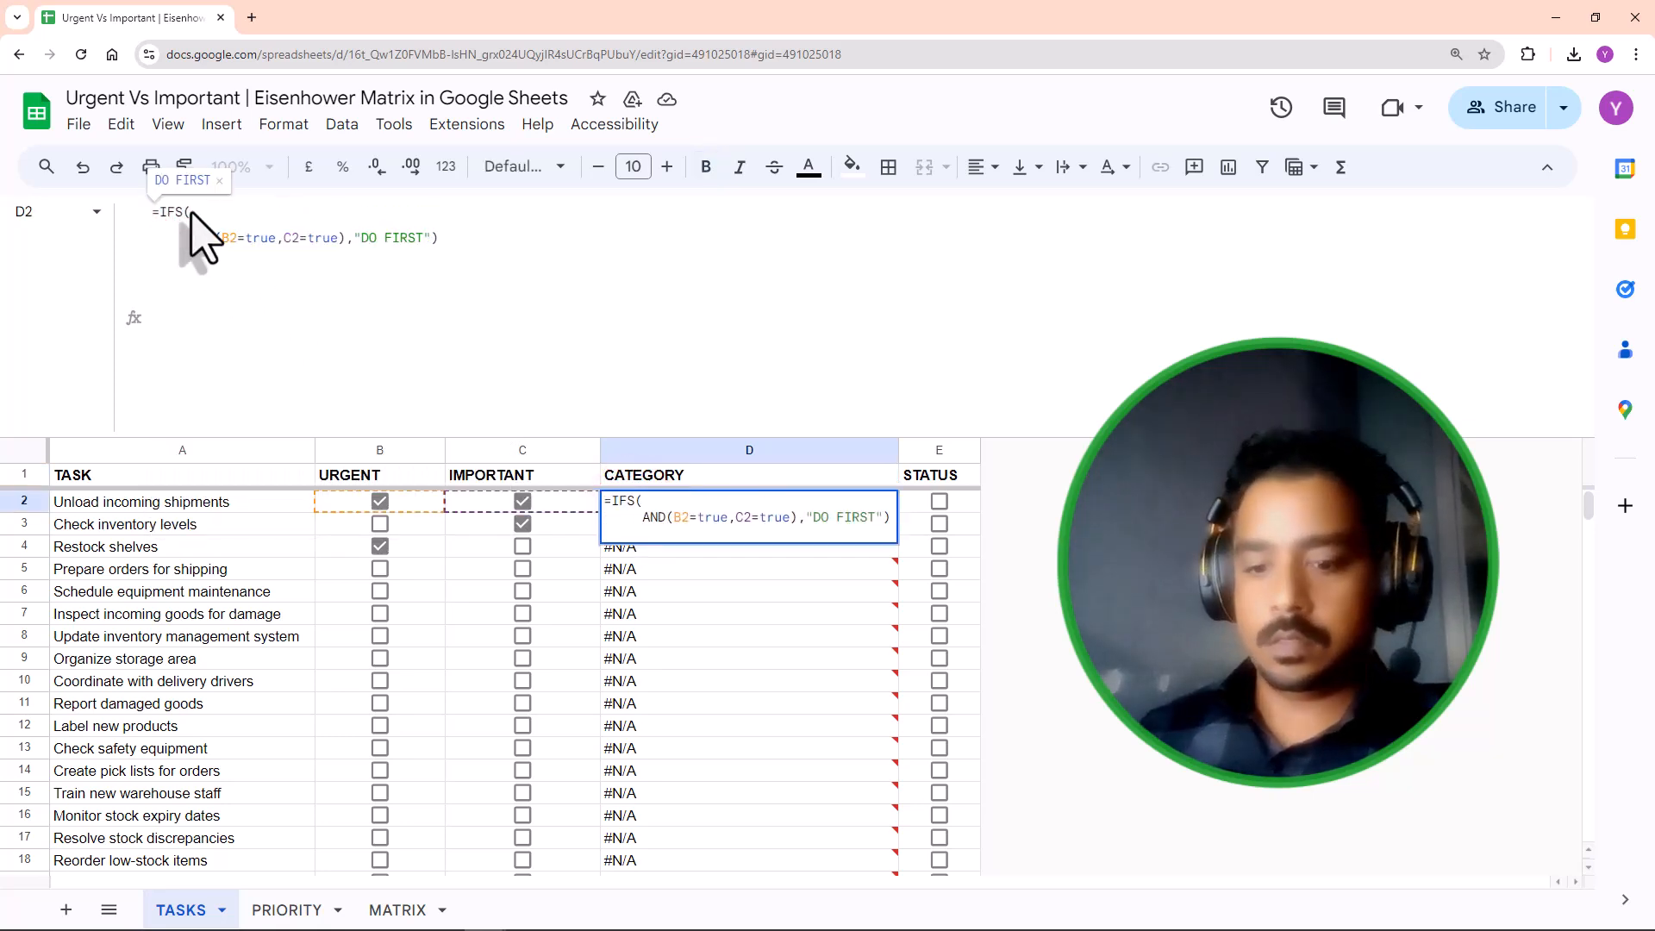
# Step: Duplicate the condition AND(B2=true,C2=true),"DO FIRST" on the next line of the D2 formula, separating the two with a comma
pyautogui.click(198, 253)
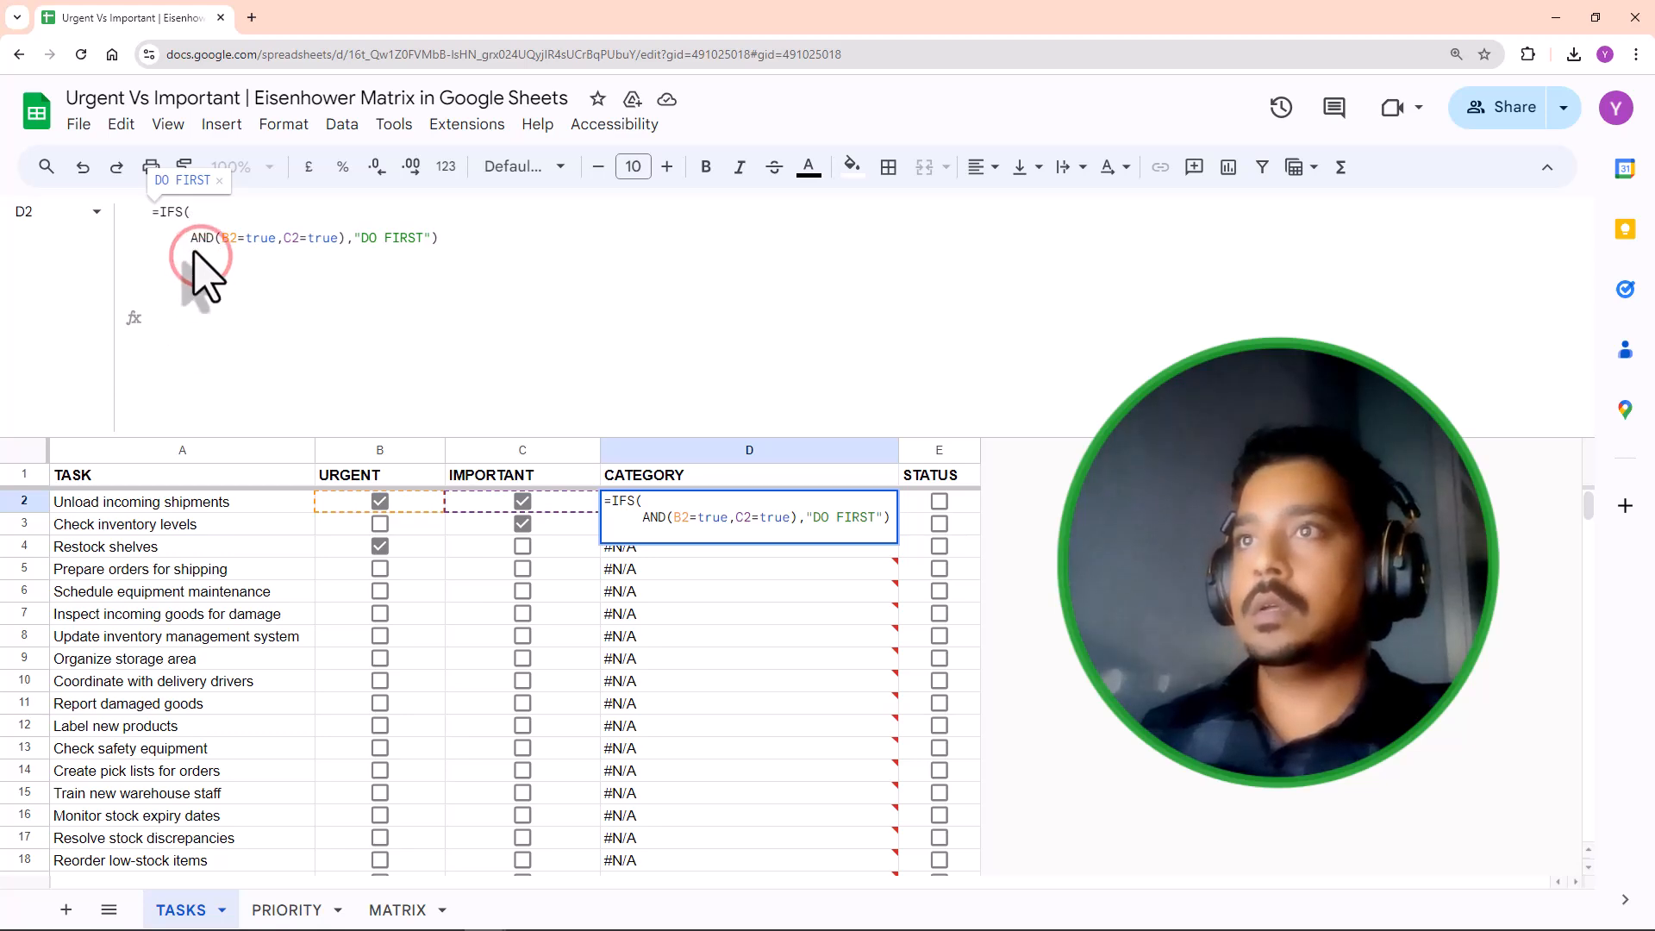
pyautogui.write('AND(B2=true,C2=true),"DO FIRST"')
pyautogui.click(455, 238)
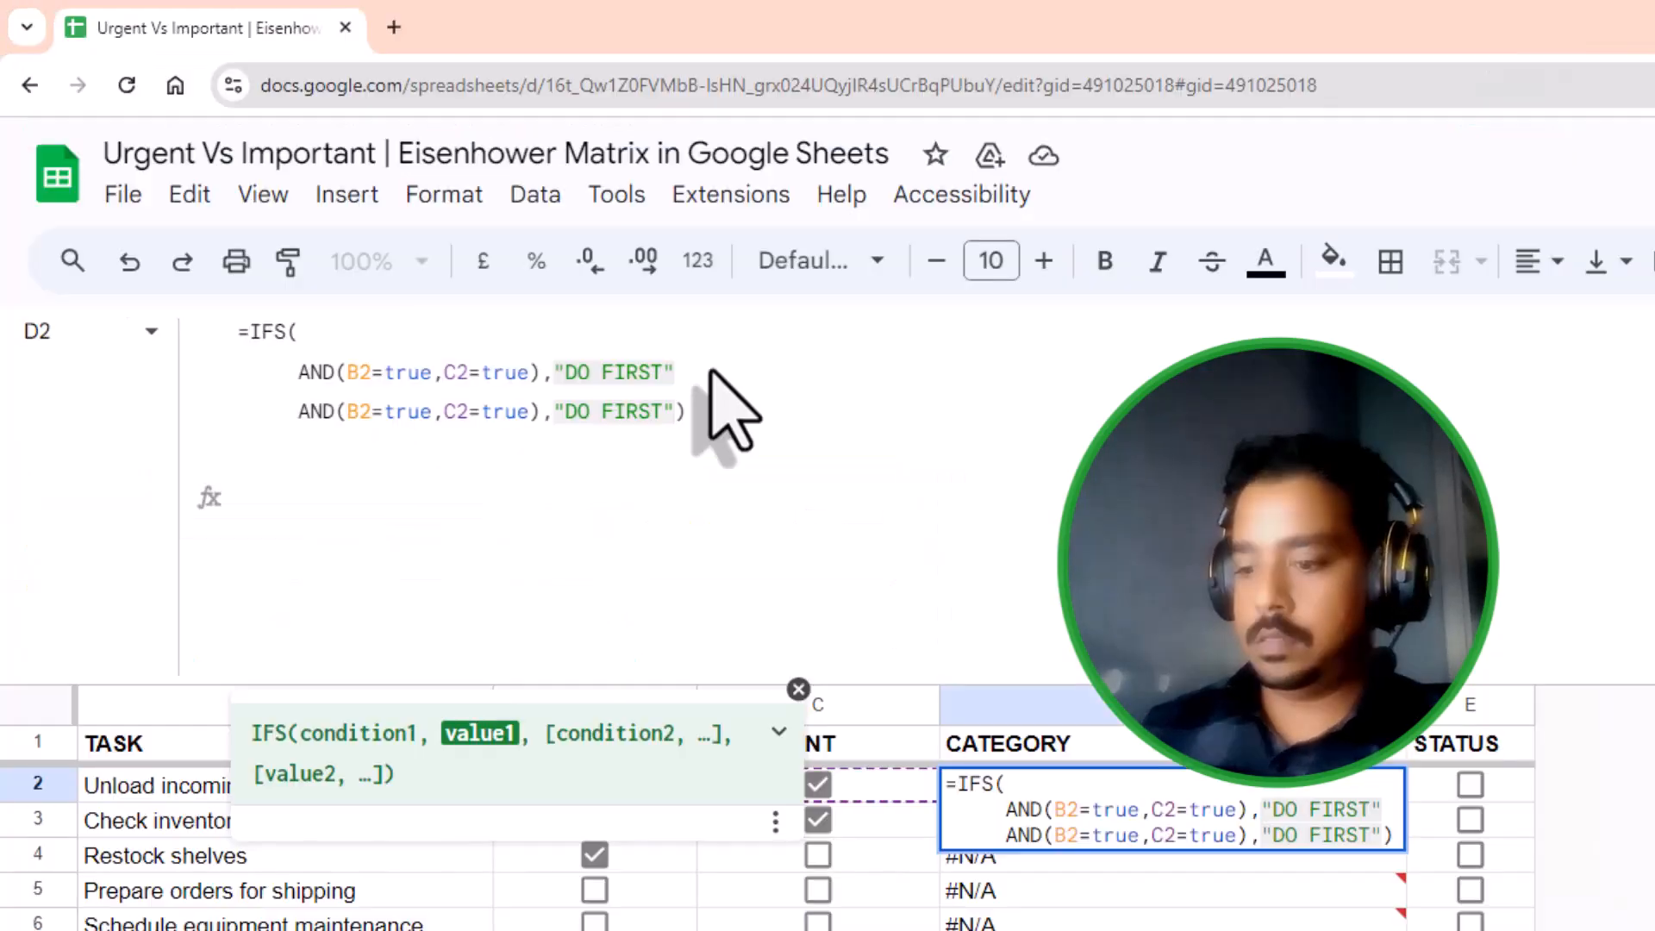
pyautogui.write(',')
# Step: Set the C2 test in the formula's second AND condition to false
pyautogui.press('Down')
pyautogui.press('Left')
pyautogui.press('Left')
pyautogui.press('Left')
pyautogui.press('Left')
pyautogui.press('Left')
pyautogui.press('Left')
pyautogui.press('Left')
pyautogui.press('Left')
pyautogui.press('Left')
pyautogui.press('Left')
pyautogui.press('Left')
pyautogui.press('Left')
pyautogui.press('Left')
pyautogui.press('Left')
pyautogui.press('Left')
pyautogui.press('Left')
pyautogui.press('Left')
pyautogui.press('Left')
pyautogui.press('Left')
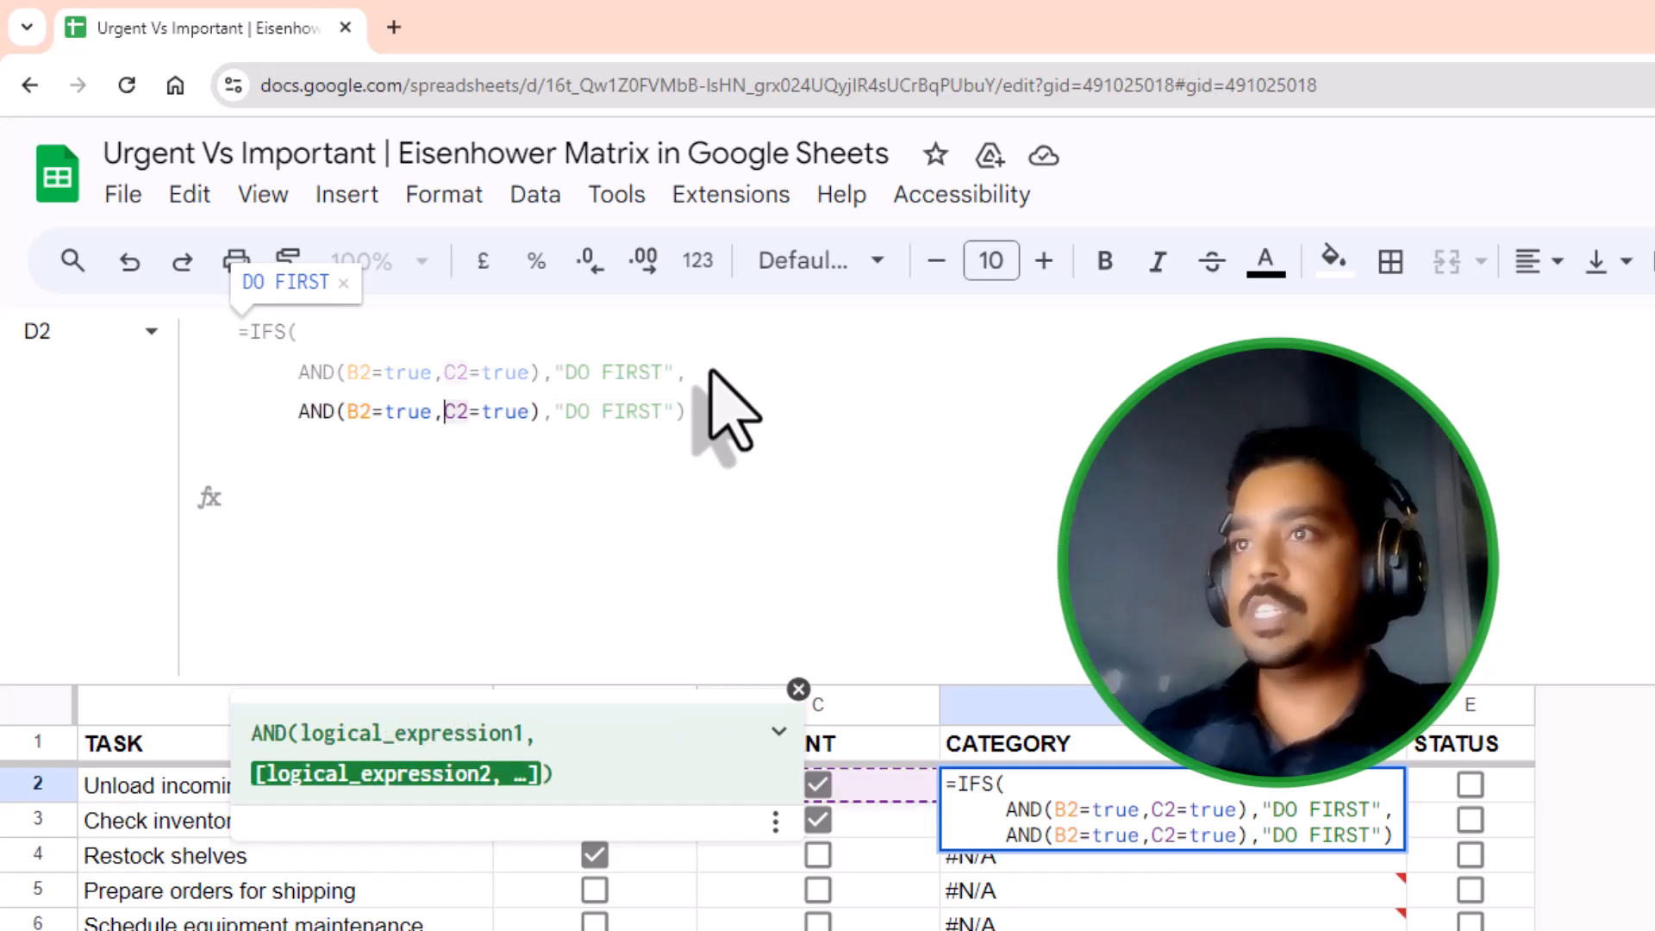
pyautogui.press('Right')
pyautogui.press('Right')
pyautogui.press('Right')
pyautogui.press('Right')
pyautogui.press('Right')
pyautogui.press('Right')
pyautogui.press('Right')
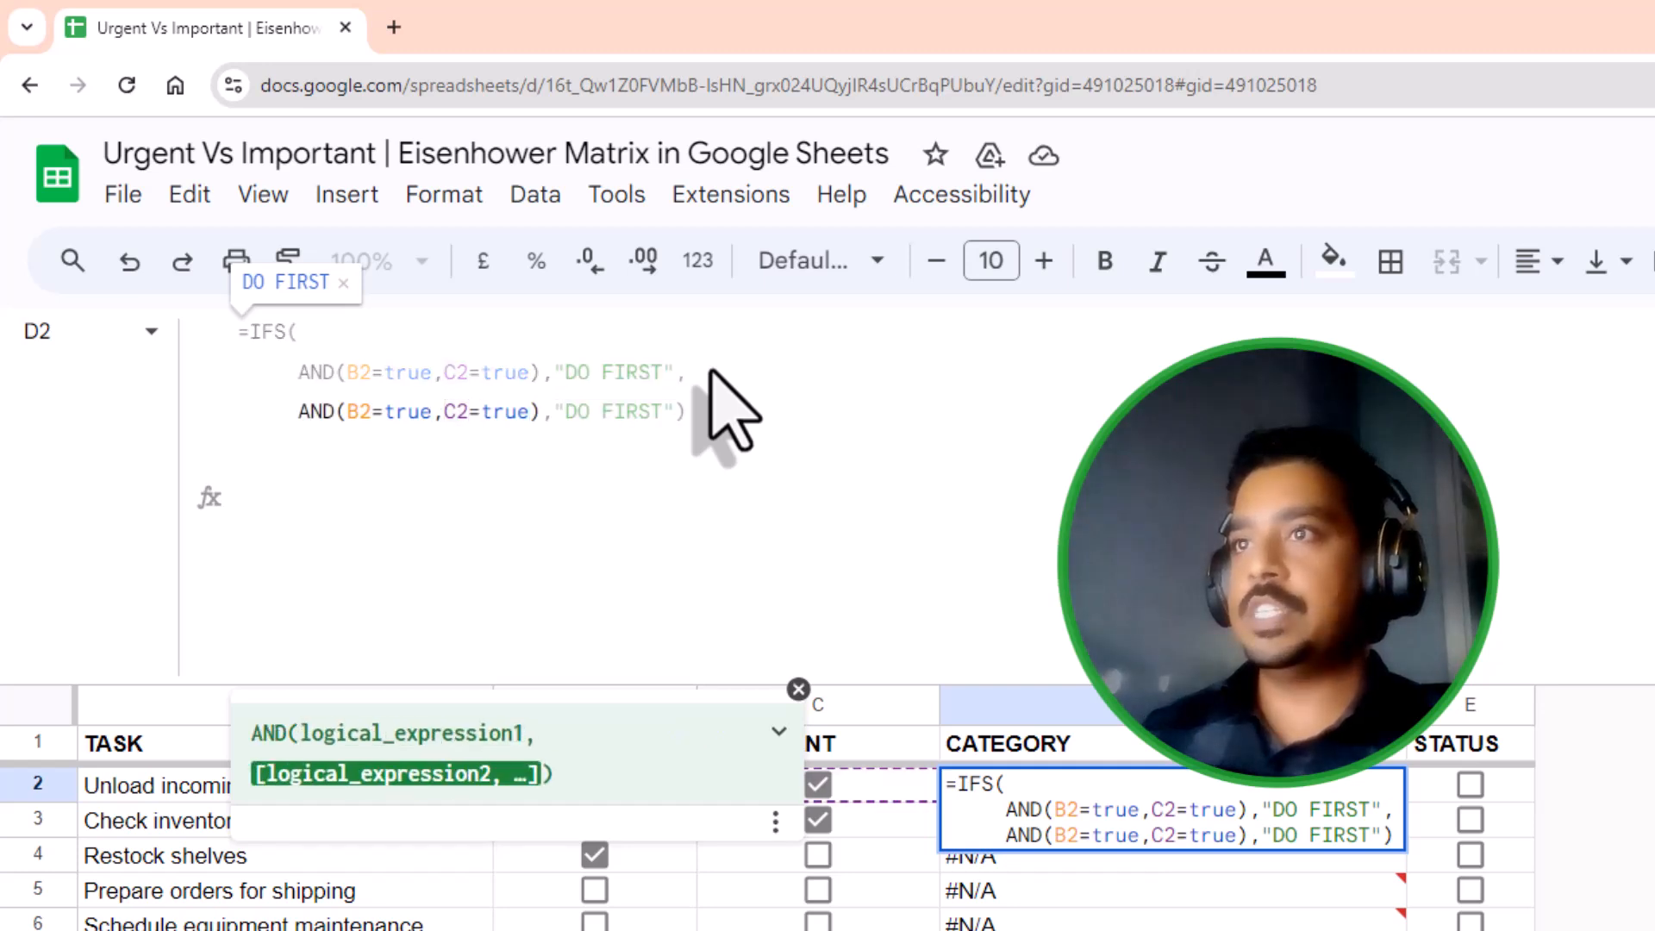
pyautogui.hotkey('shift', 'Left')
pyautogui.hotkey('shift', 'Left')
pyautogui.hotkey('shift', 'Left')
pyautogui.hotkey('shift', 'Left')
pyautogui.write('F')
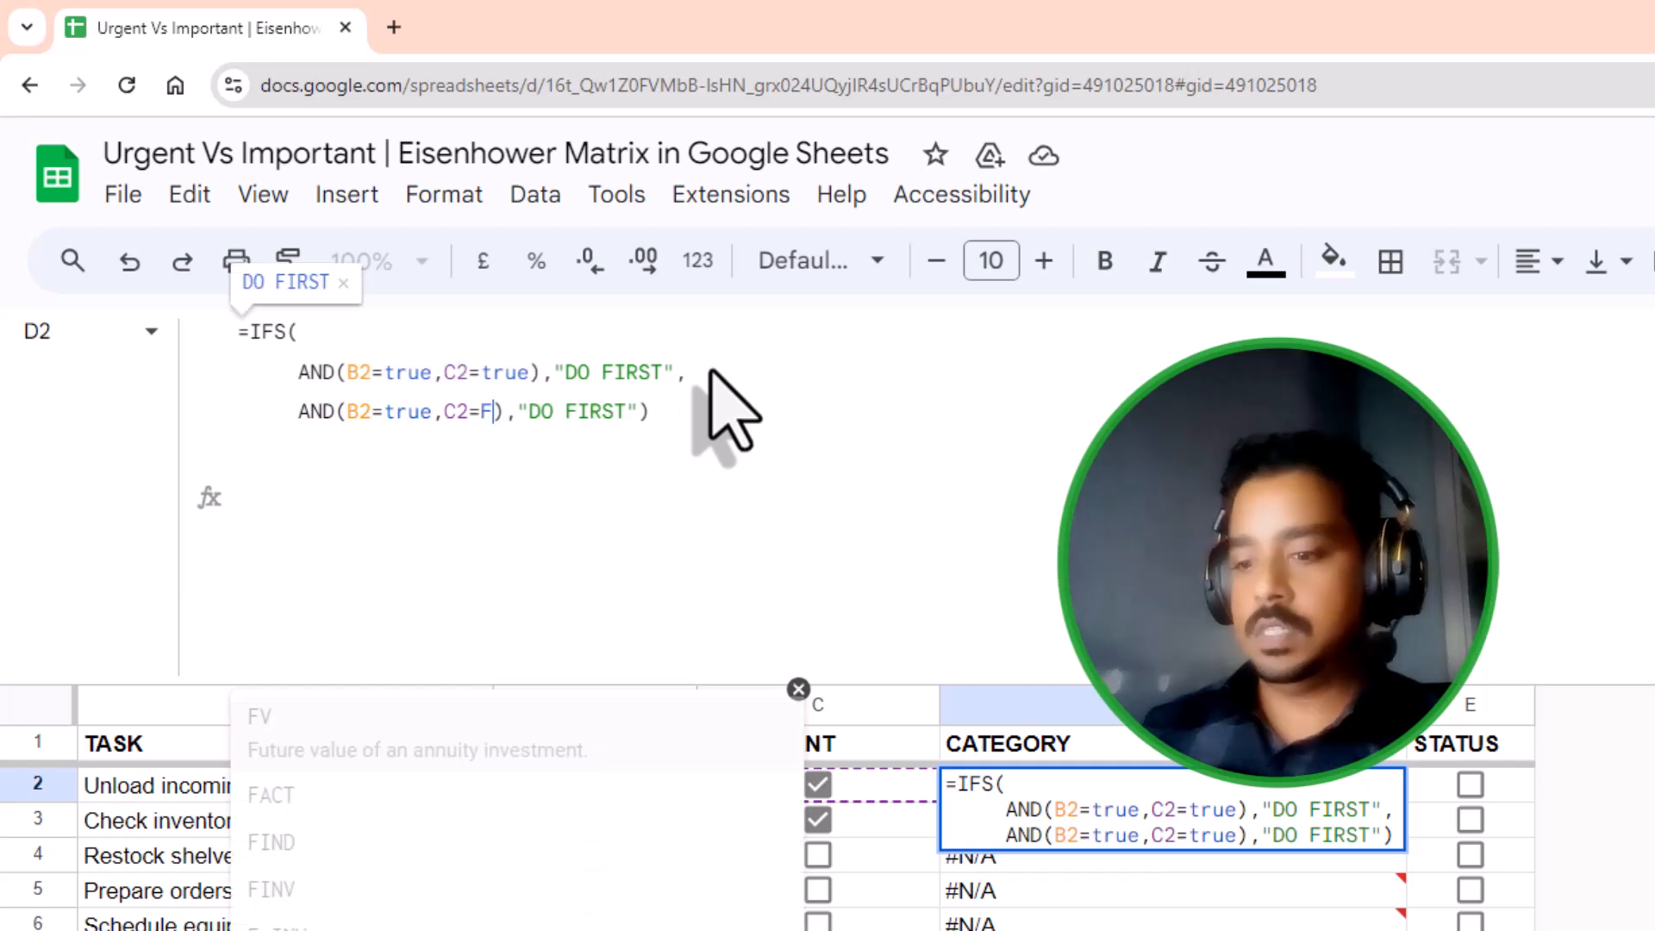
pyautogui.press('BackSpace')
pyautogui.write('false')
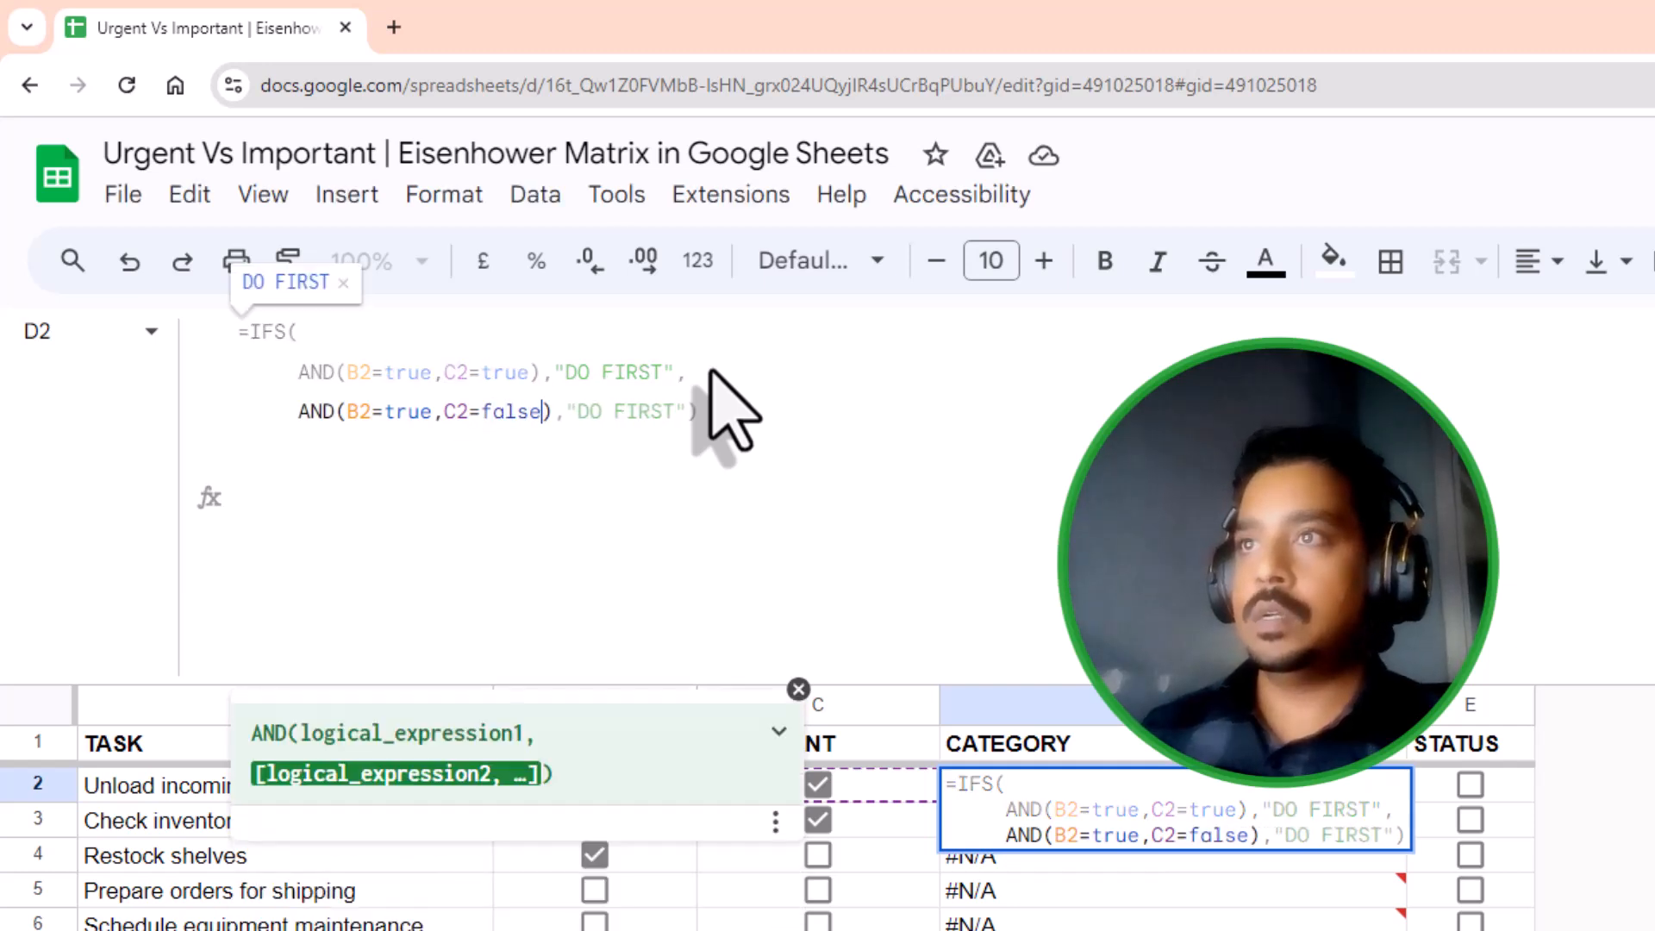
# Step: Replace the second condition's result text with "DELEGATE"
pyautogui.moveTo(576, 412); pyautogui.dragTo(668, 414)
pyautogui.write('DELE')
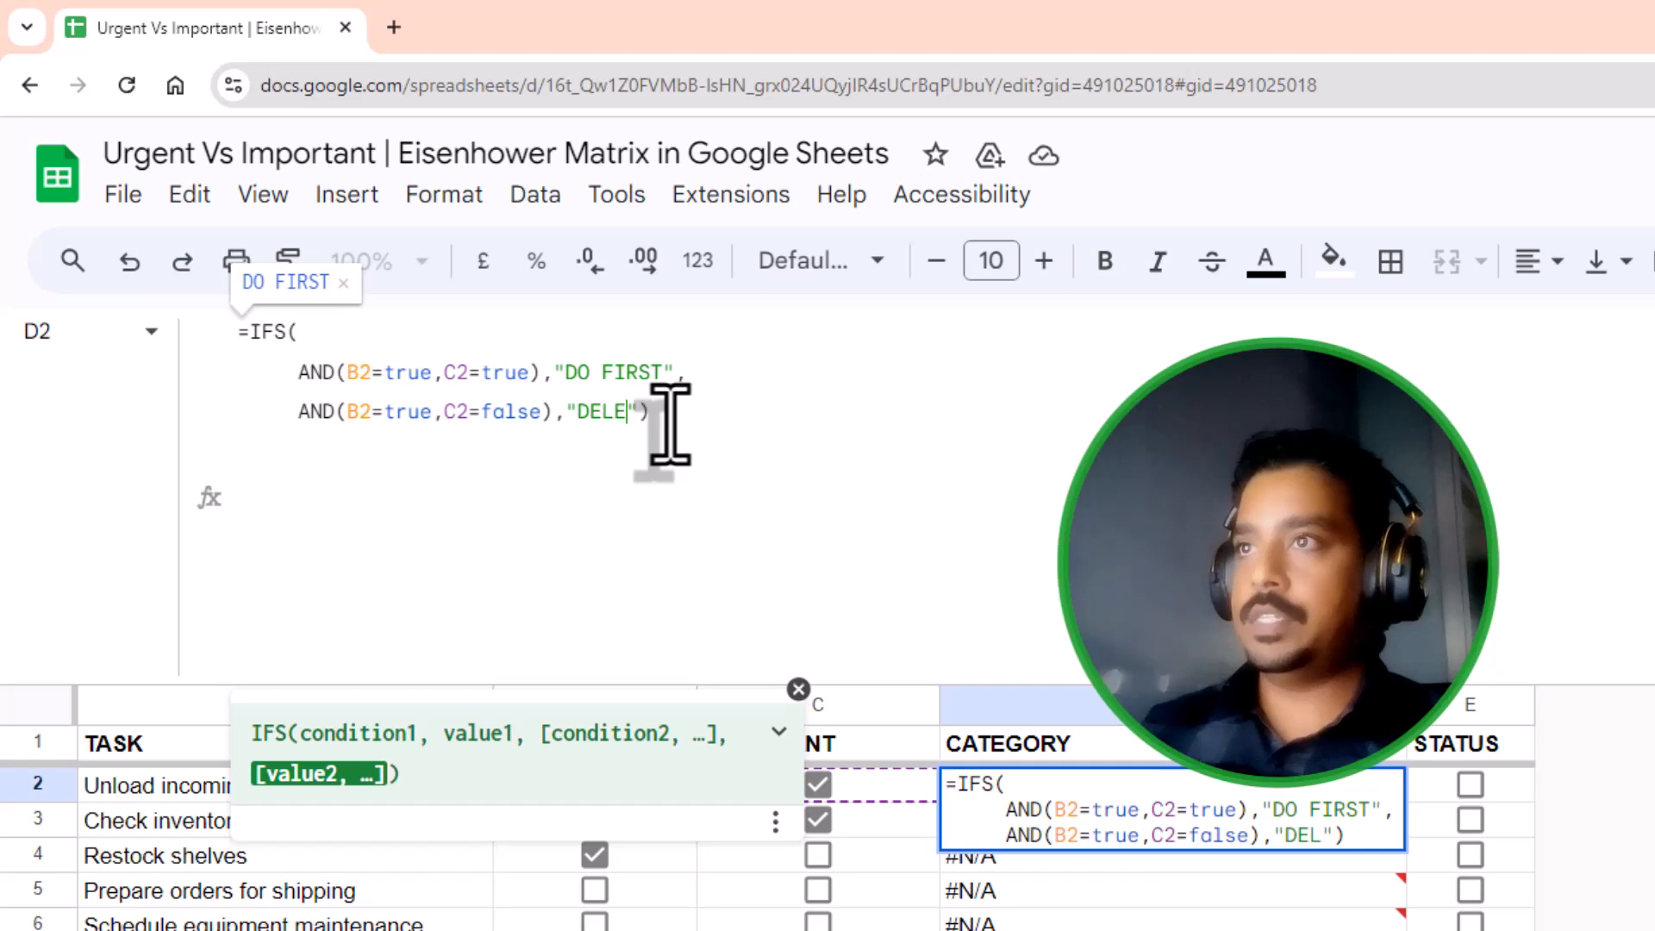
pyautogui.write('GATE')
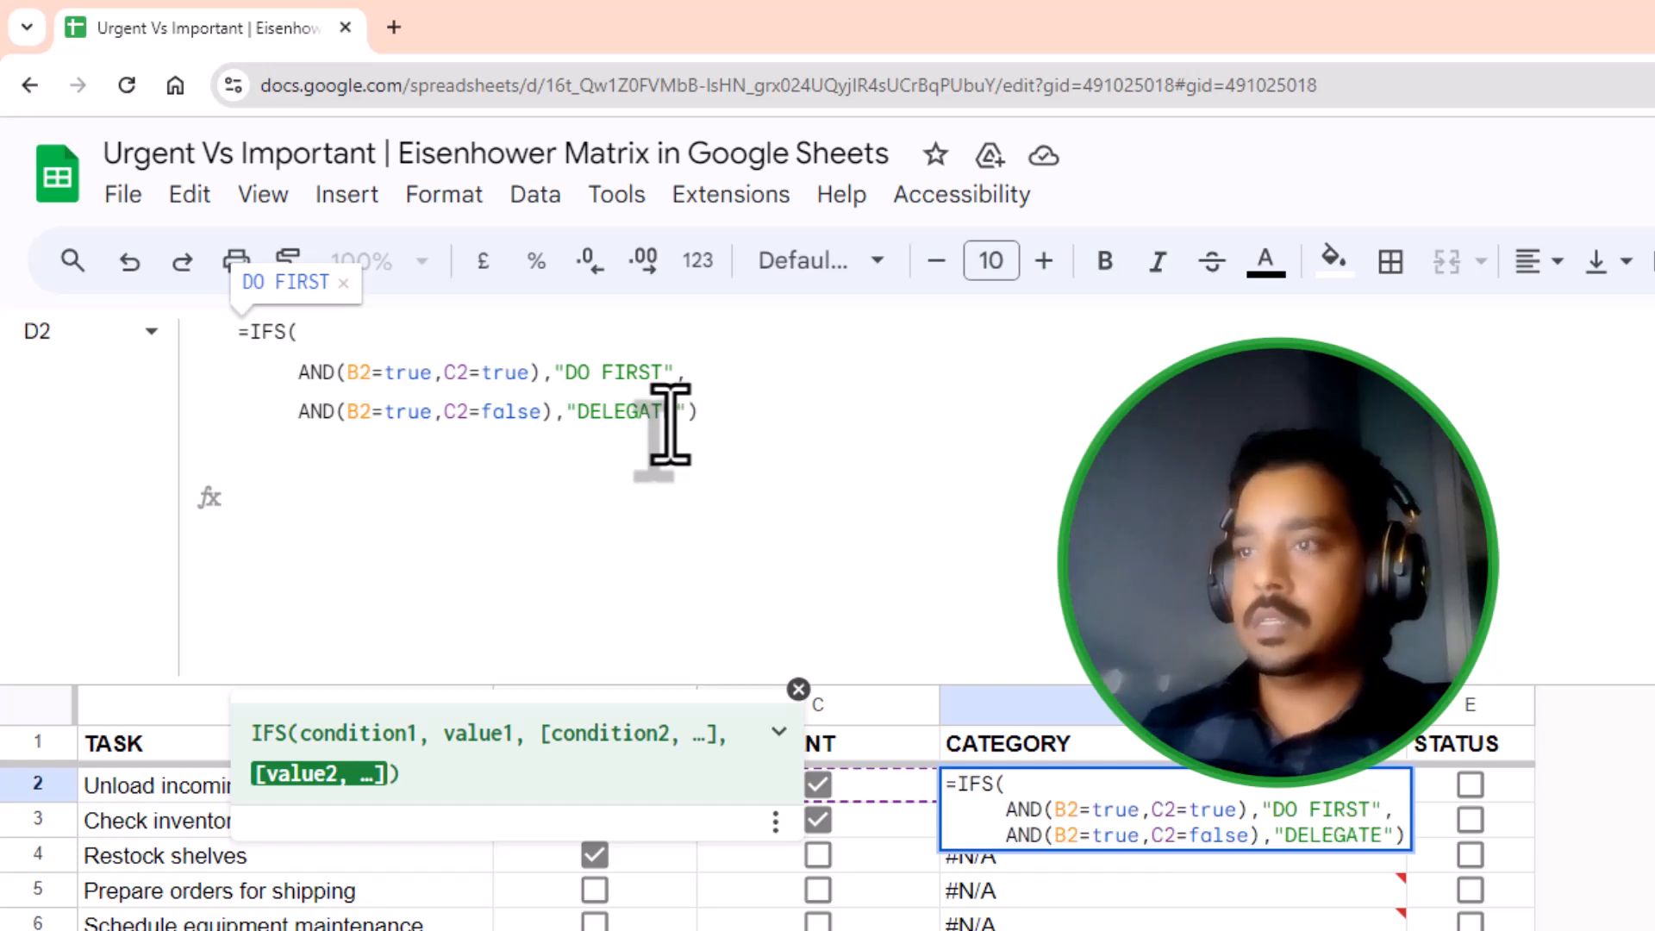
# Step: Add a comma after "DELEGATE" and a third line with AND(B2=true,C2=true),"DO FIRST" to the formula
pyautogui.press('Right')
pyautogui.write(',')
pyautogui.hotkey('ctrl', 'Return')
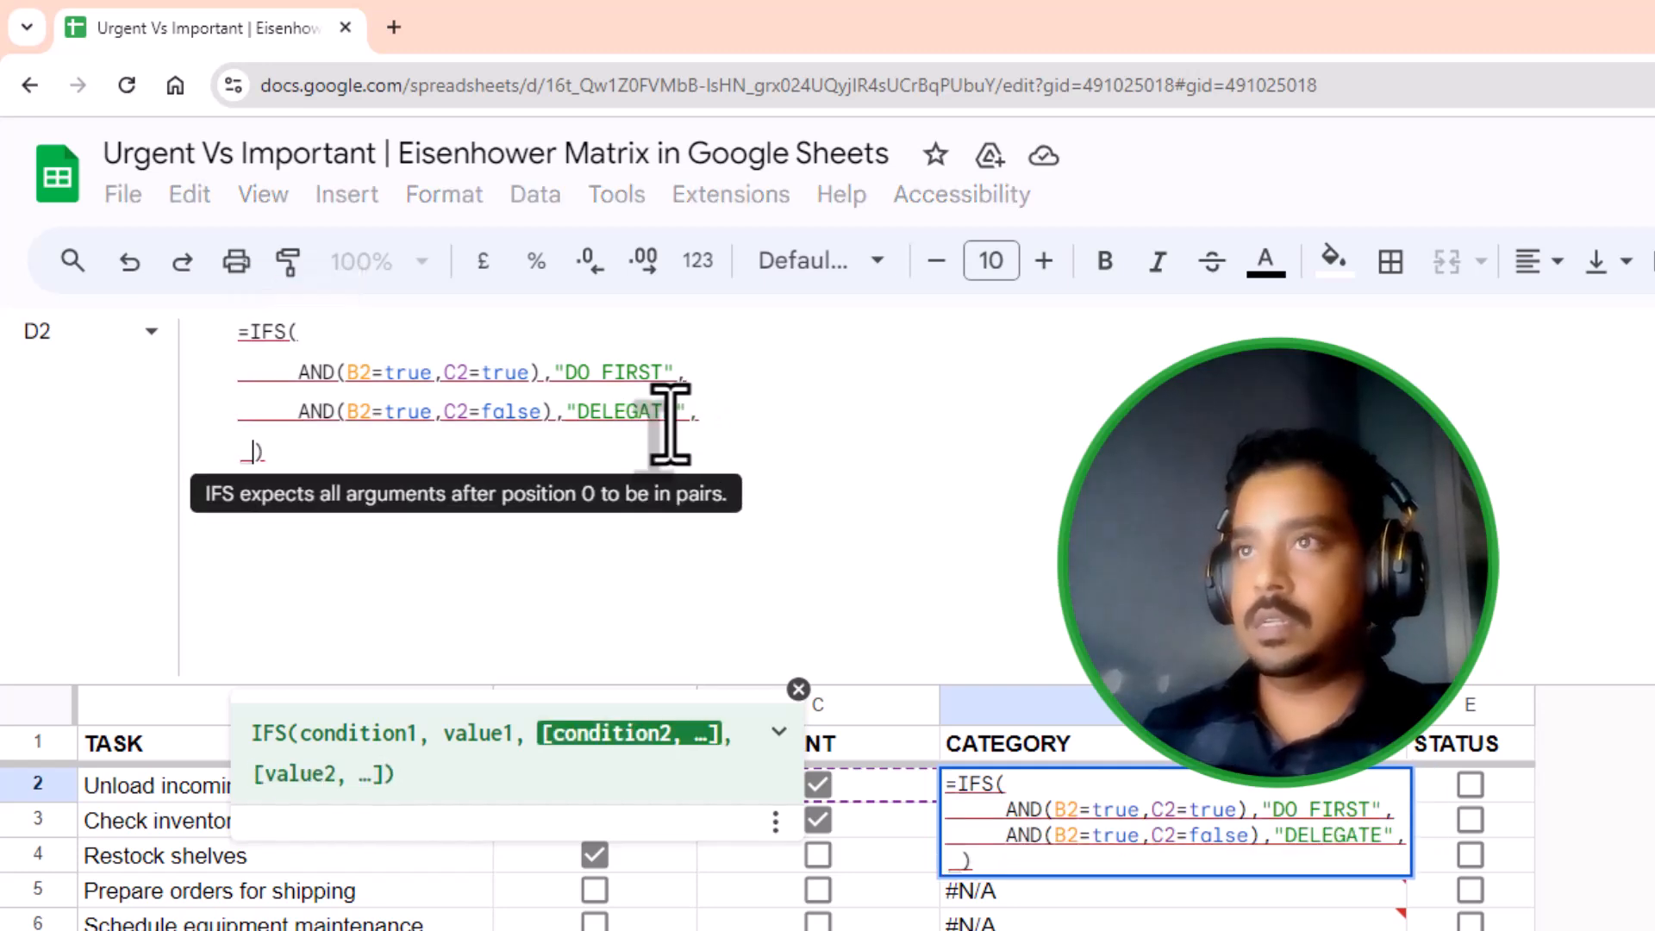
pyautogui.press('Right')
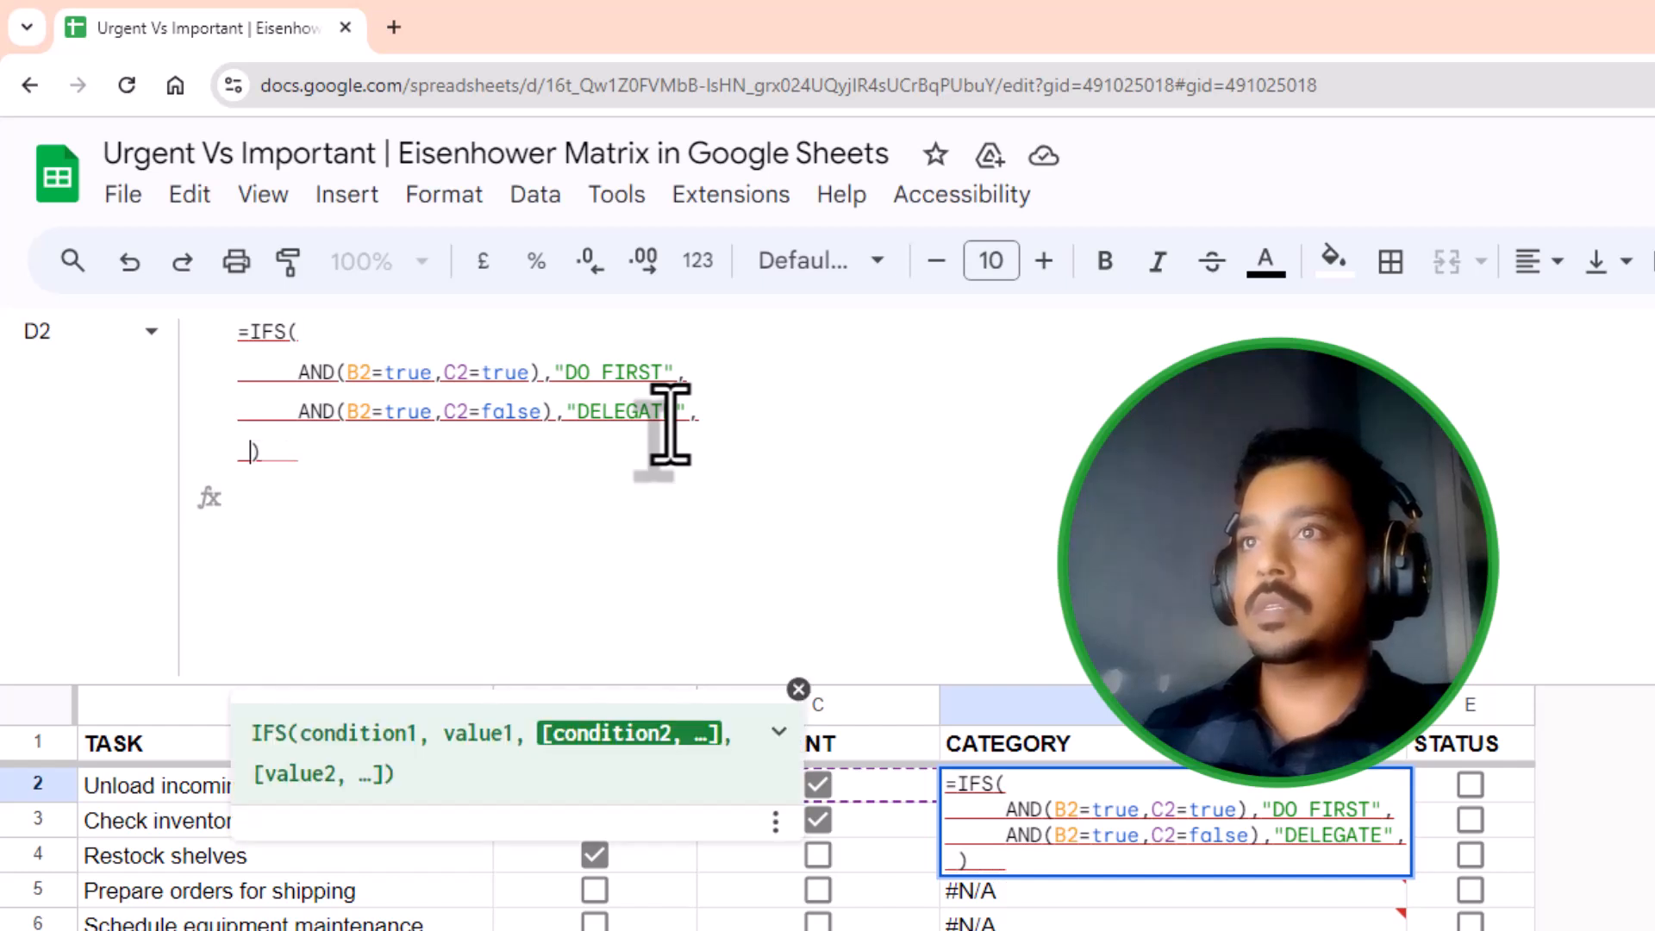
pyautogui.write('AND(B2=true,C2=true),"DO FIRST"')
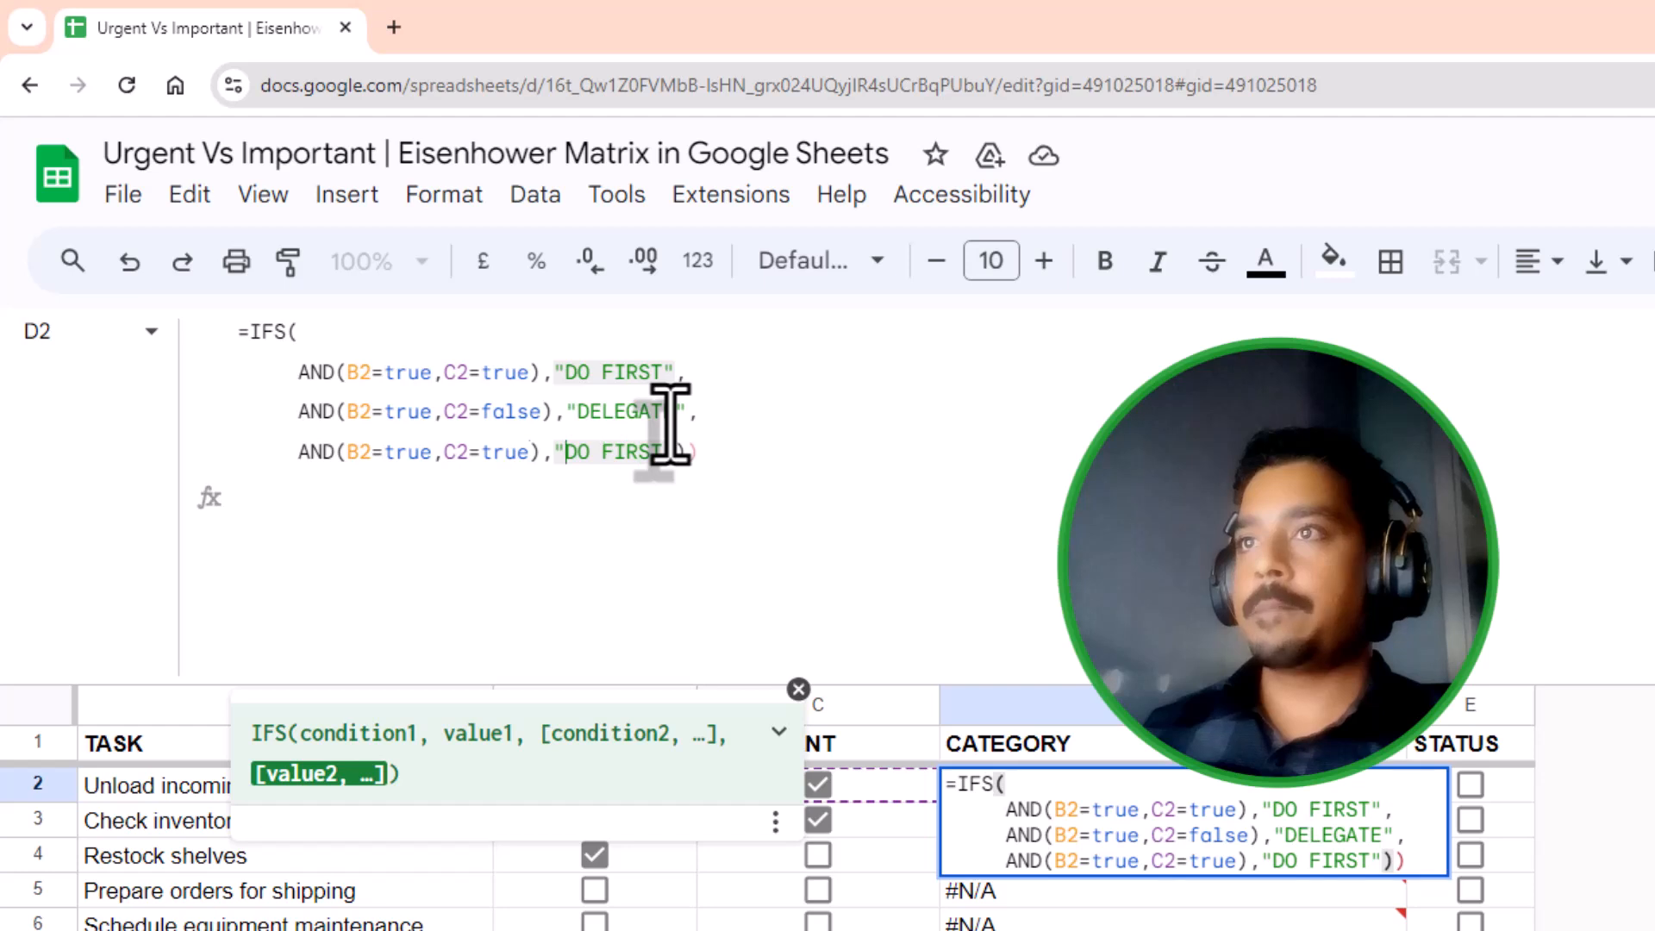
# Step: Set the B2 test in the third AND condition to false, in lowercase
pyautogui.press('Left')
pyautogui.press('Left')
pyautogui.press('Left')
pyautogui.press('Left')
pyautogui.press('Left')
pyautogui.press('Left')
pyautogui.press('Left')
pyautogui.press('Left')
pyautogui.press('Left')
pyautogui.press('Left')
pyautogui.press('Left')
pyautogui.hotkey('shift', 'Left')
pyautogui.hotkey('shift', 'Left')
pyautogui.hotkey('shift', 'Left')
pyautogui.hotkey('shift', 'Left')
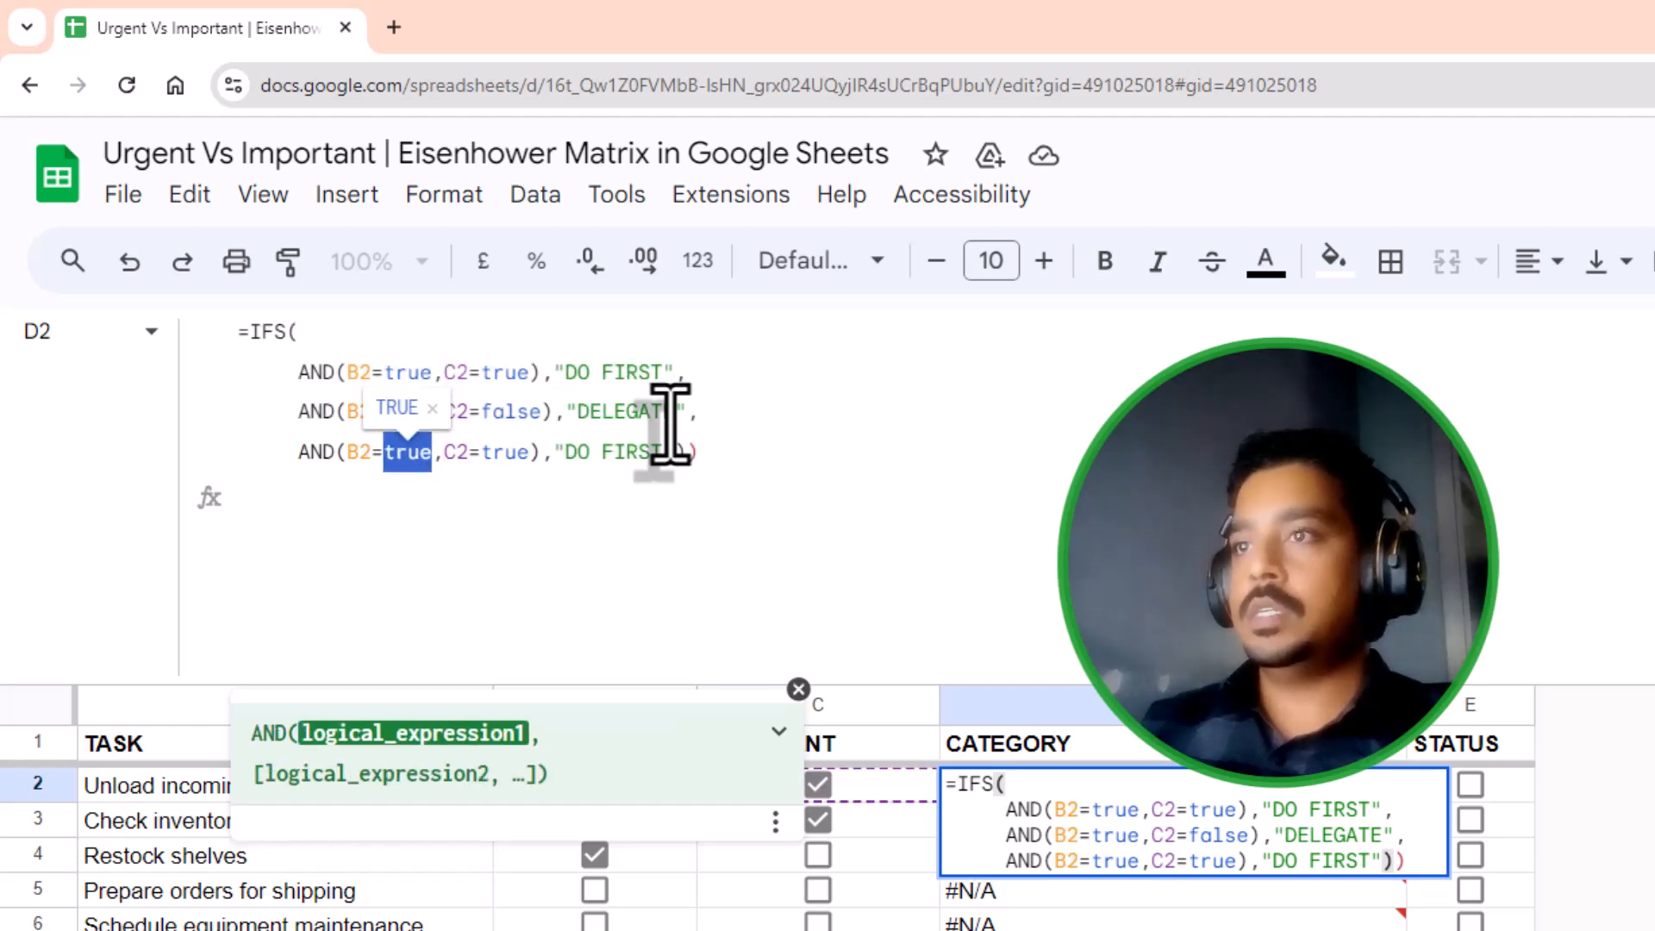
pyautogui.press('BackSpace')
pyautogui.write('False')
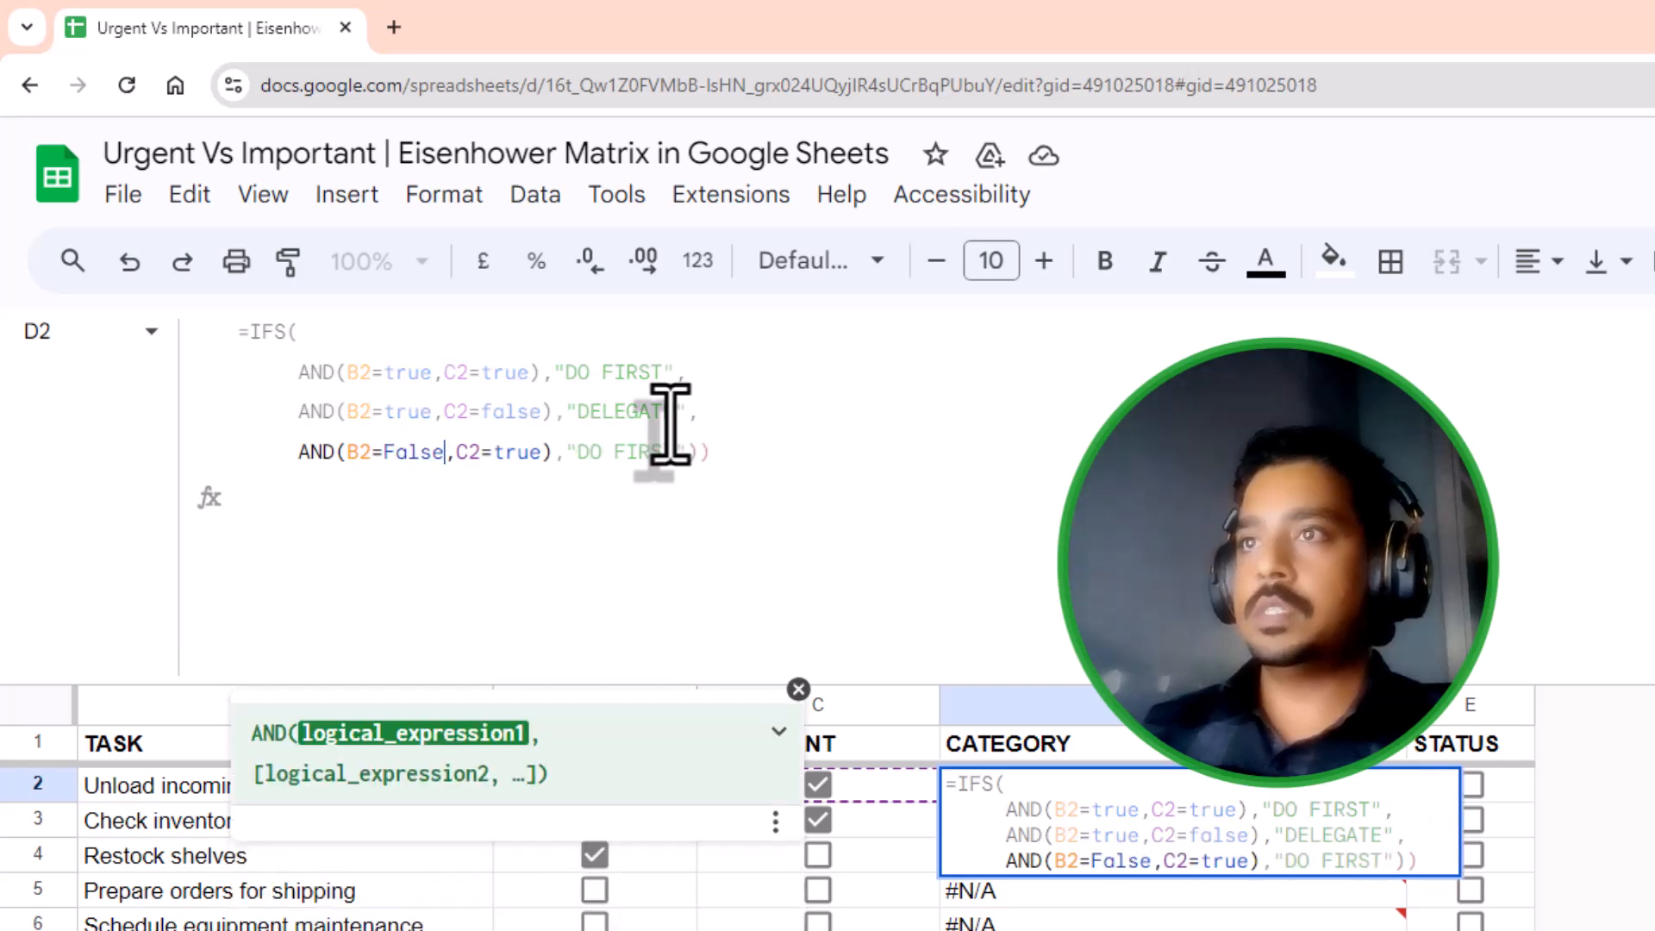
pyautogui.press('BackSpace')
pyautogui.write('f')
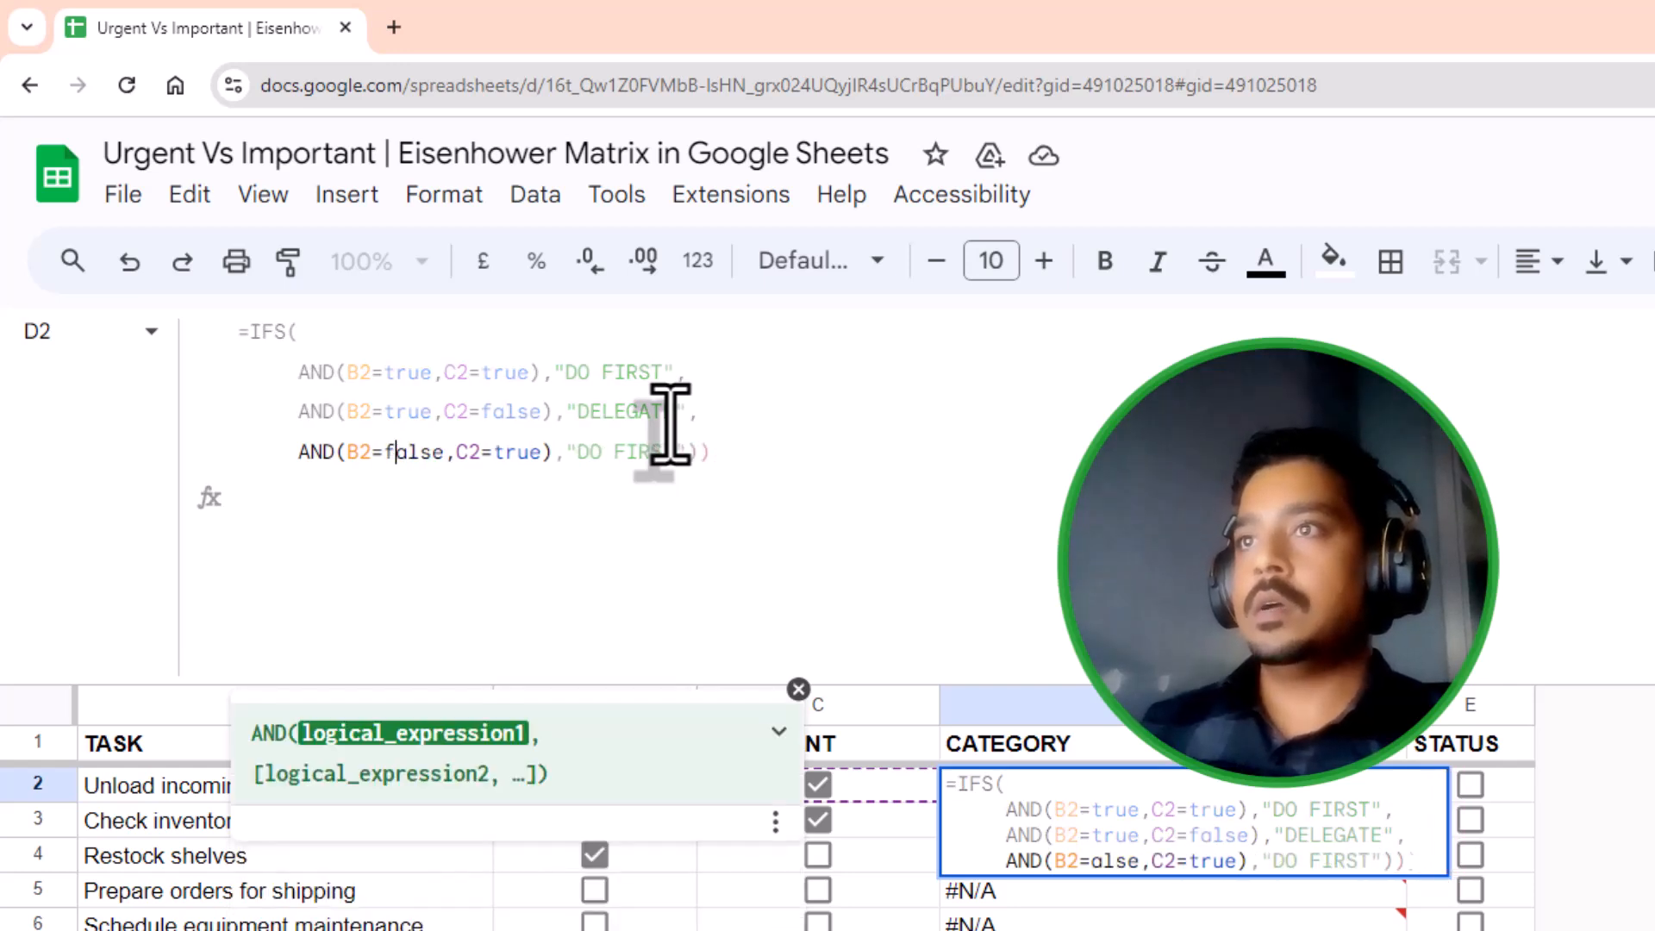
# Step: Replace the third condition's result text with "SCHEDULE"
pyautogui.press('Right')
pyautogui.press('Right')
pyautogui.press('Right')
pyautogui.press('Right')
pyautogui.press('Right')
pyautogui.press('Right')
pyautogui.press('Right')
pyautogui.press('Right')
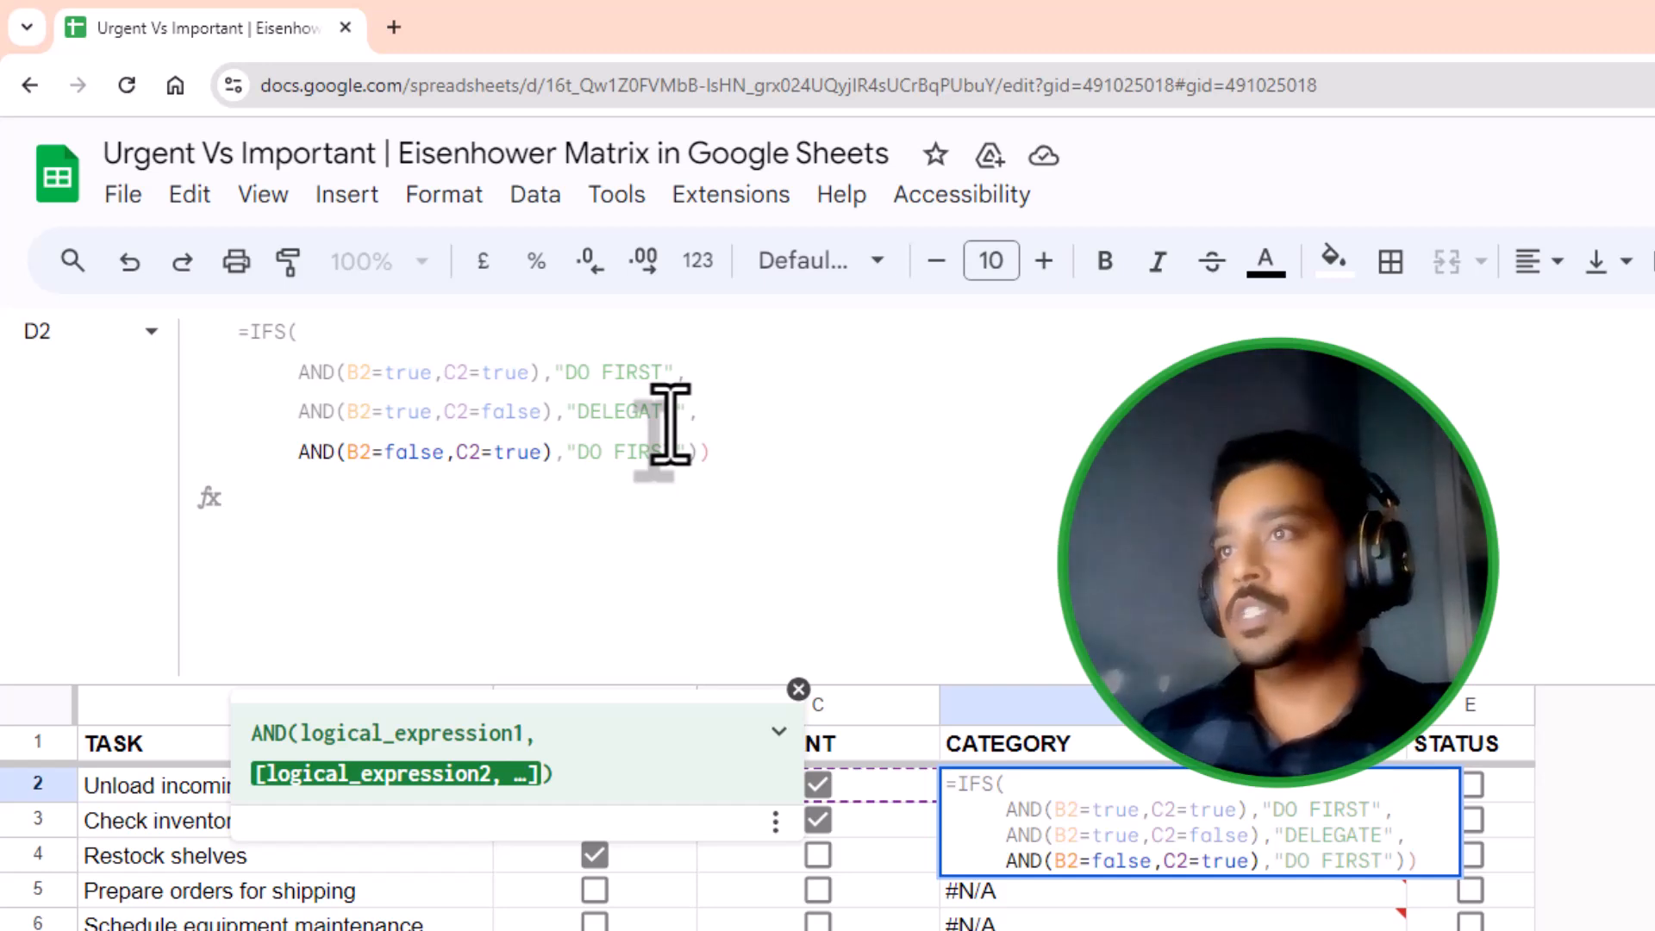
pyautogui.press('Right')
pyautogui.press('Right')
pyautogui.press('Right')
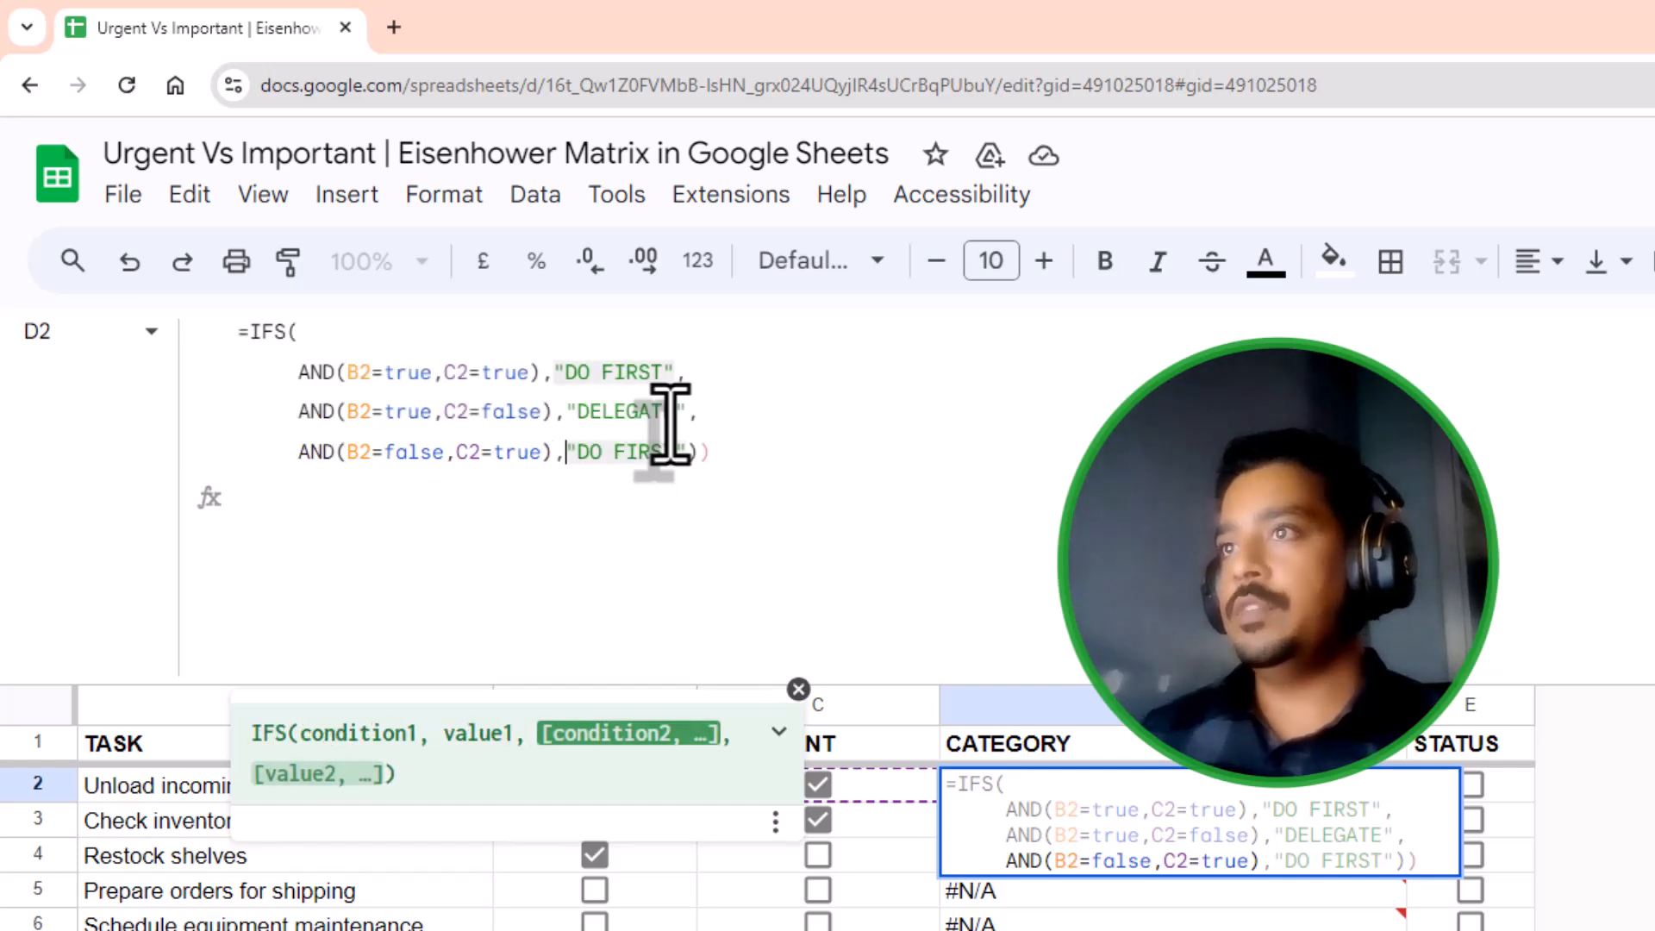
pyautogui.hotkey('shift', 'Right')
pyautogui.hotkey('shift', 'Right')
pyautogui.hotkey('shift', 'Right')
pyautogui.hotkey('shift', 'Right')
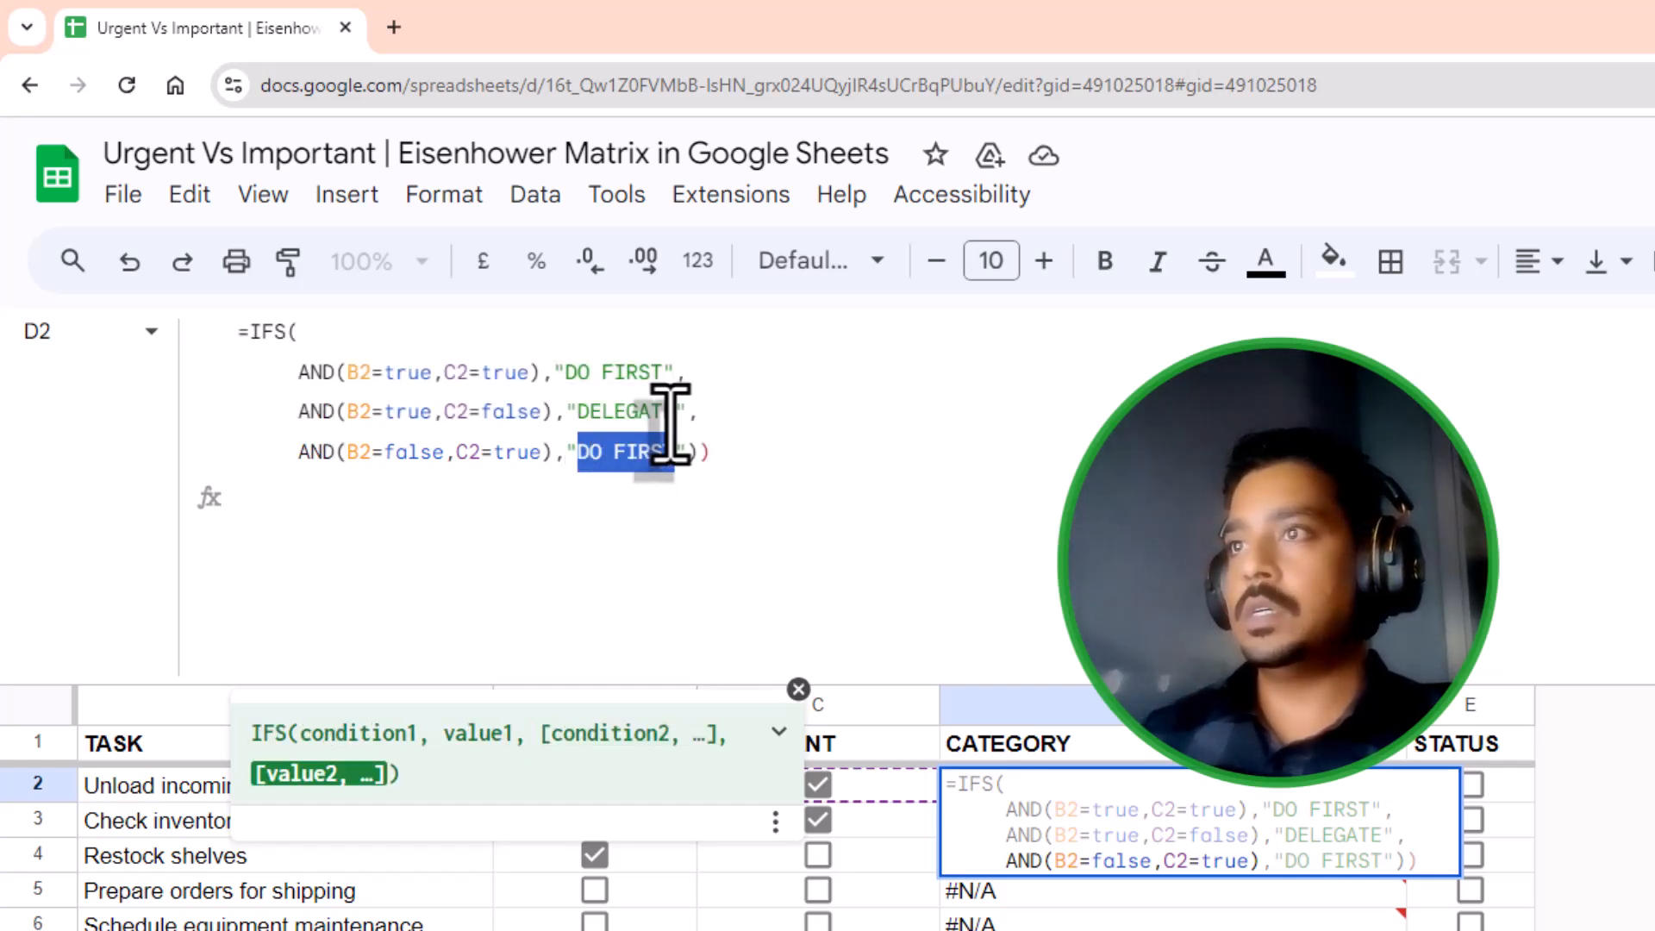
pyautogui.write('SCH')
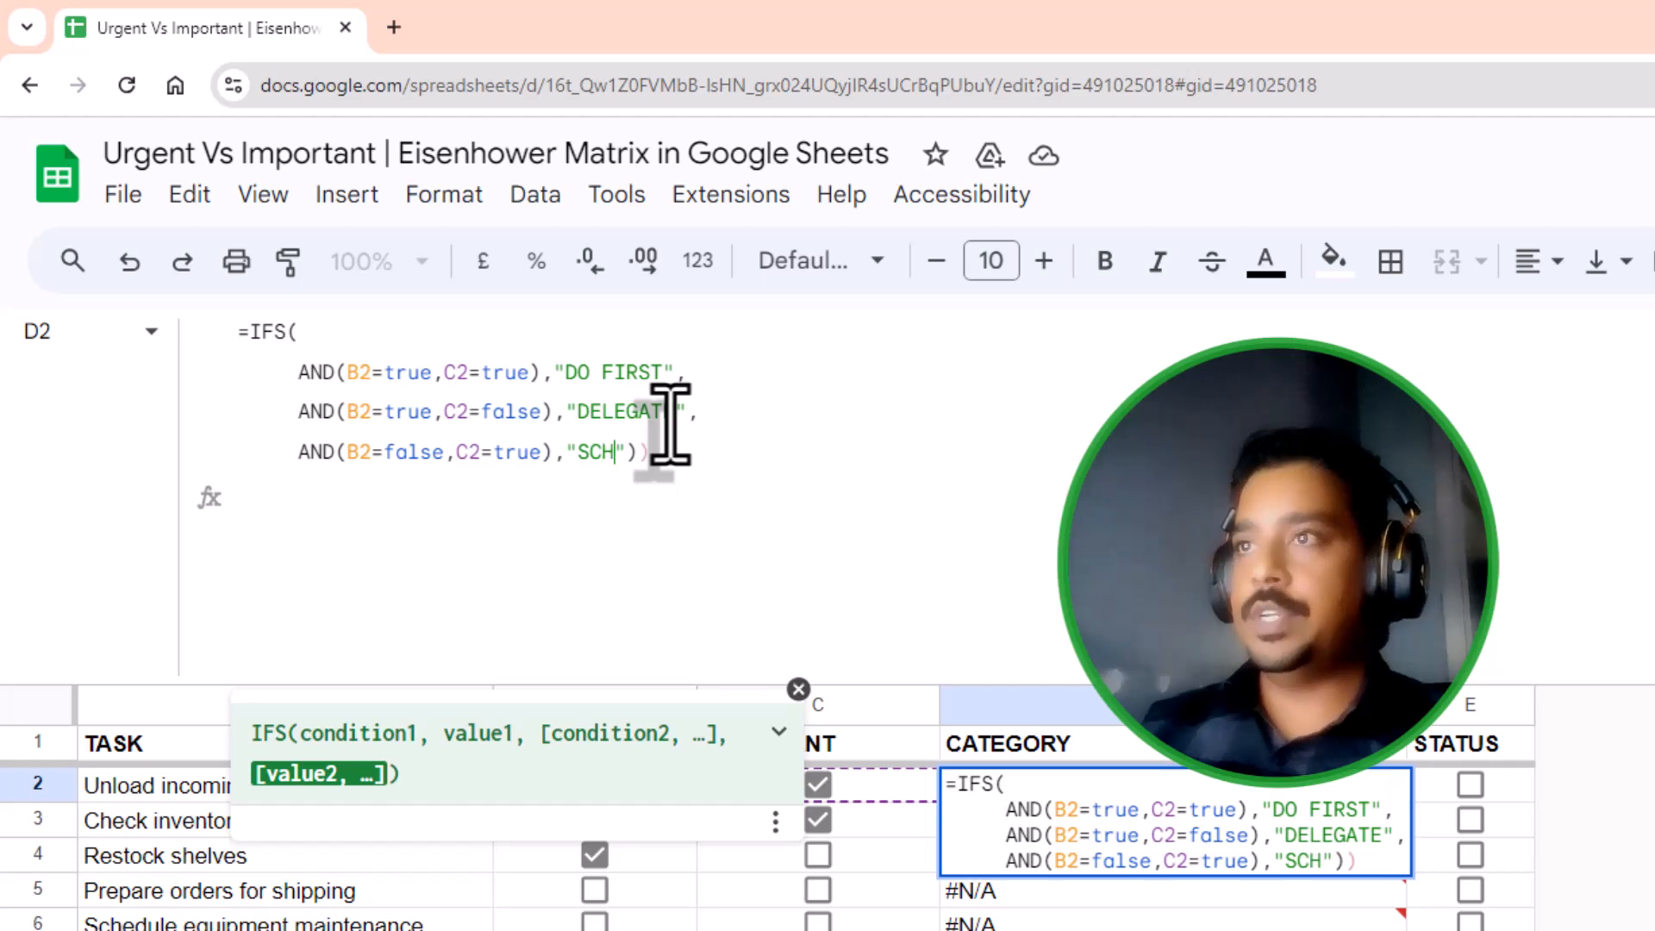
pyautogui.write('EDULE')
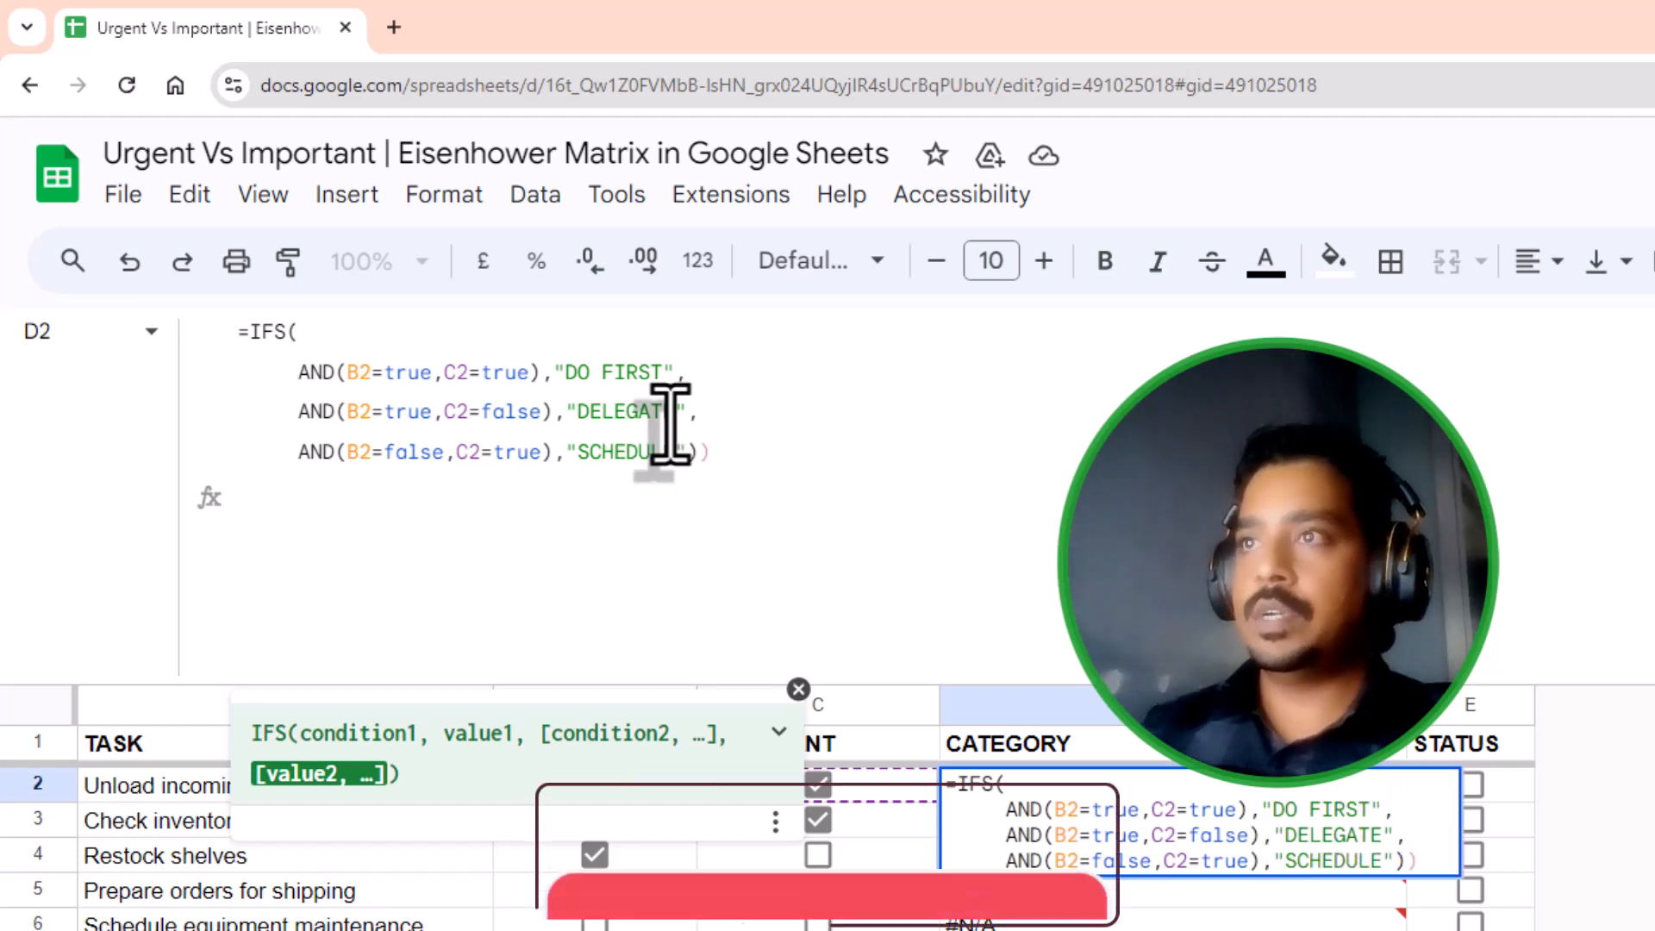
# Step: Remove the surplus bracket after "SCHEDULE", add a comma, and insert AND(B2=true,C2=true),"DO FIRST" on a fourth line
pyautogui.press('Right')
pyautogui.press('Right')
pyautogui.press('Right')
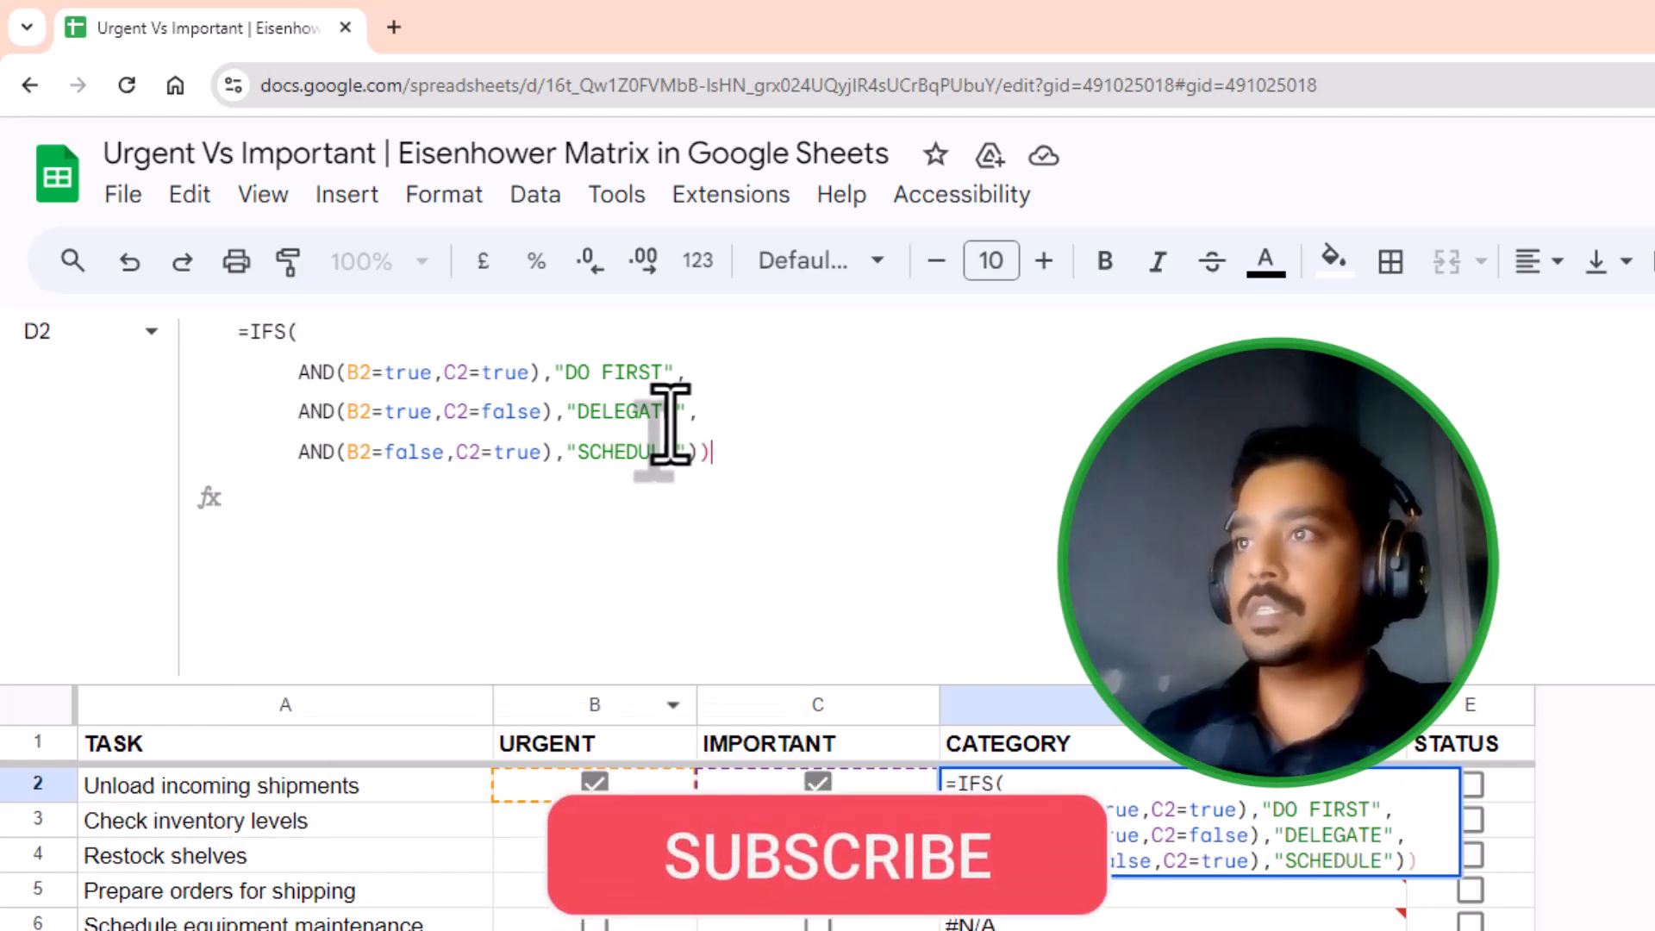
pyautogui.press('BackSpace')
pyautogui.press('Left')
pyautogui.write(',')
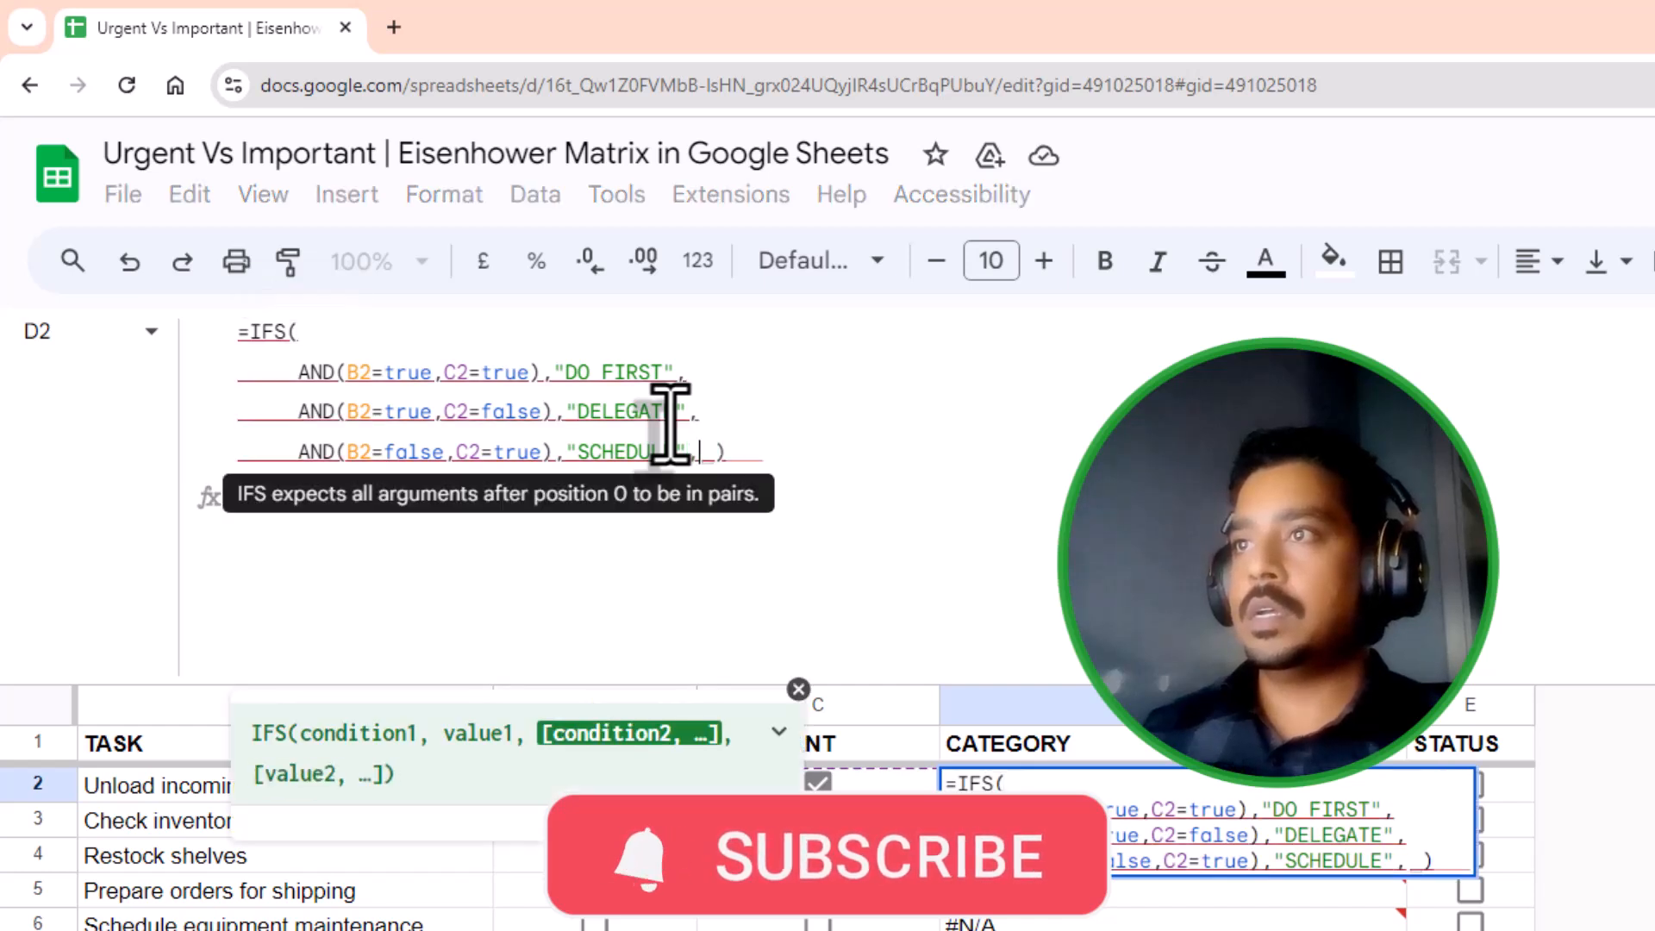
pyautogui.hotkey('ctrl', 'Return')
pyautogui.write('AND(B2=true,C2=true),"DO FIRST')
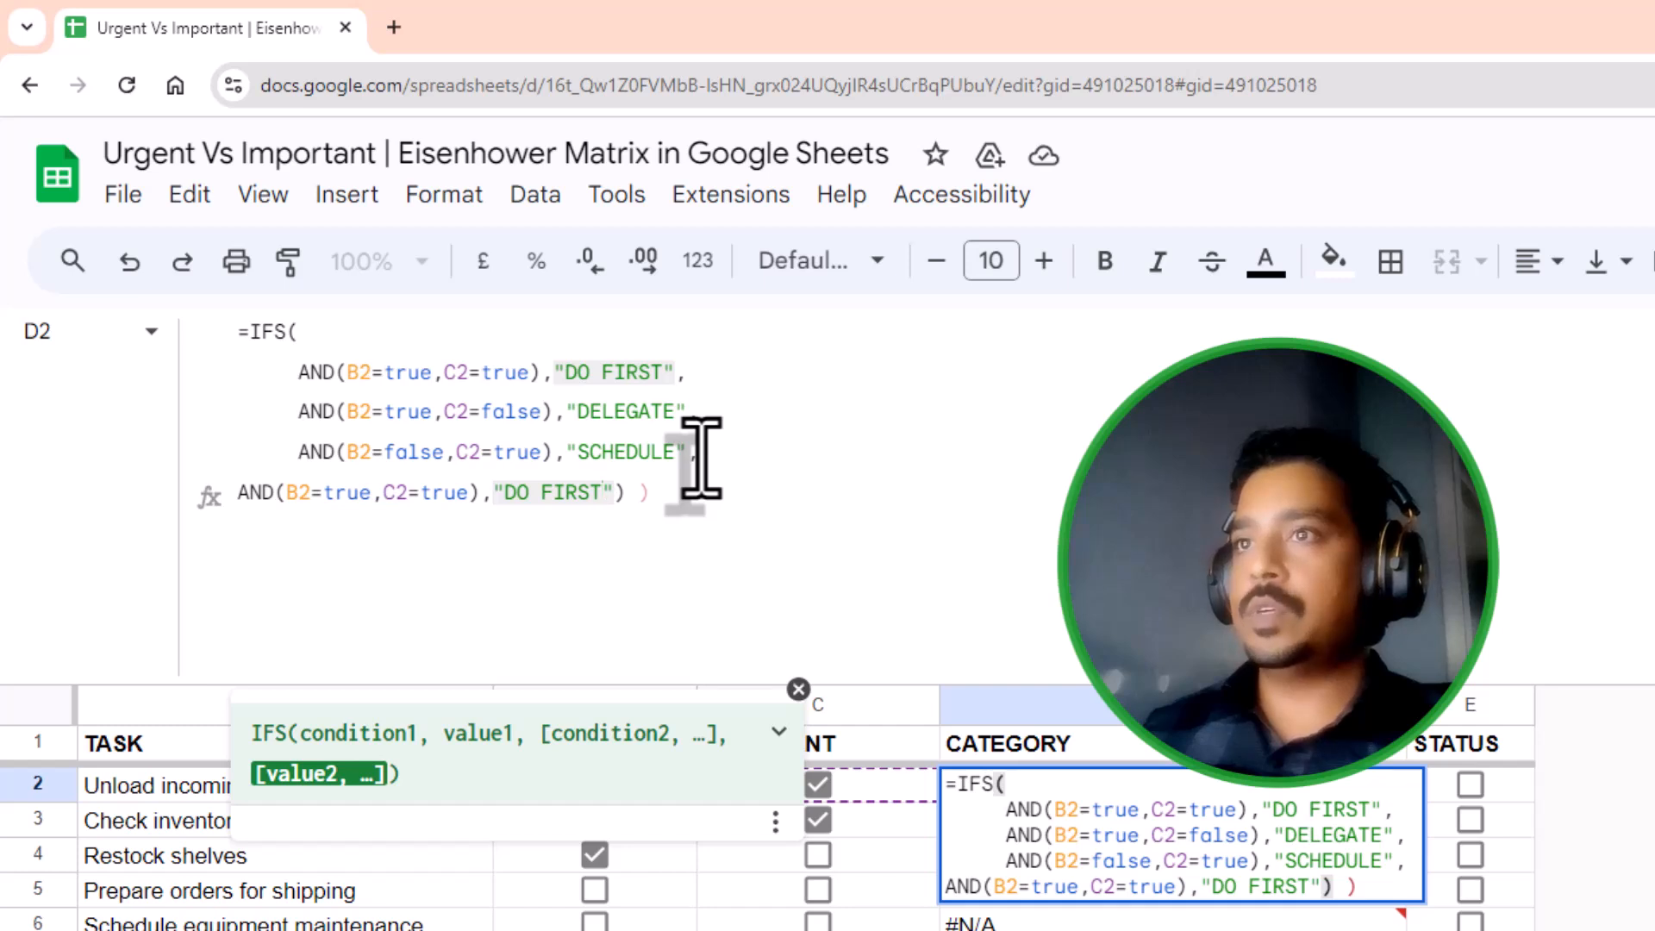
# Step: Indent the fourth condition line and set both its B2 and C2 tests to false
pyautogui.click(236, 492)
pyautogui.press('Tab')
pyautogui.doubleClick(406, 491)
pyautogui.write('false')
pyautogui.press('Right')
pyautogui.press('Right')
pyautogui.press('Right')
pyautogui.press('Right')
pyautogui.hotkey('shift', 'Right')
pyautogui.hotkey('shift', 'Right')
pyautogui.hotkey('shift', 'Right')
pyautogui.hotkey('shift', 'Right')
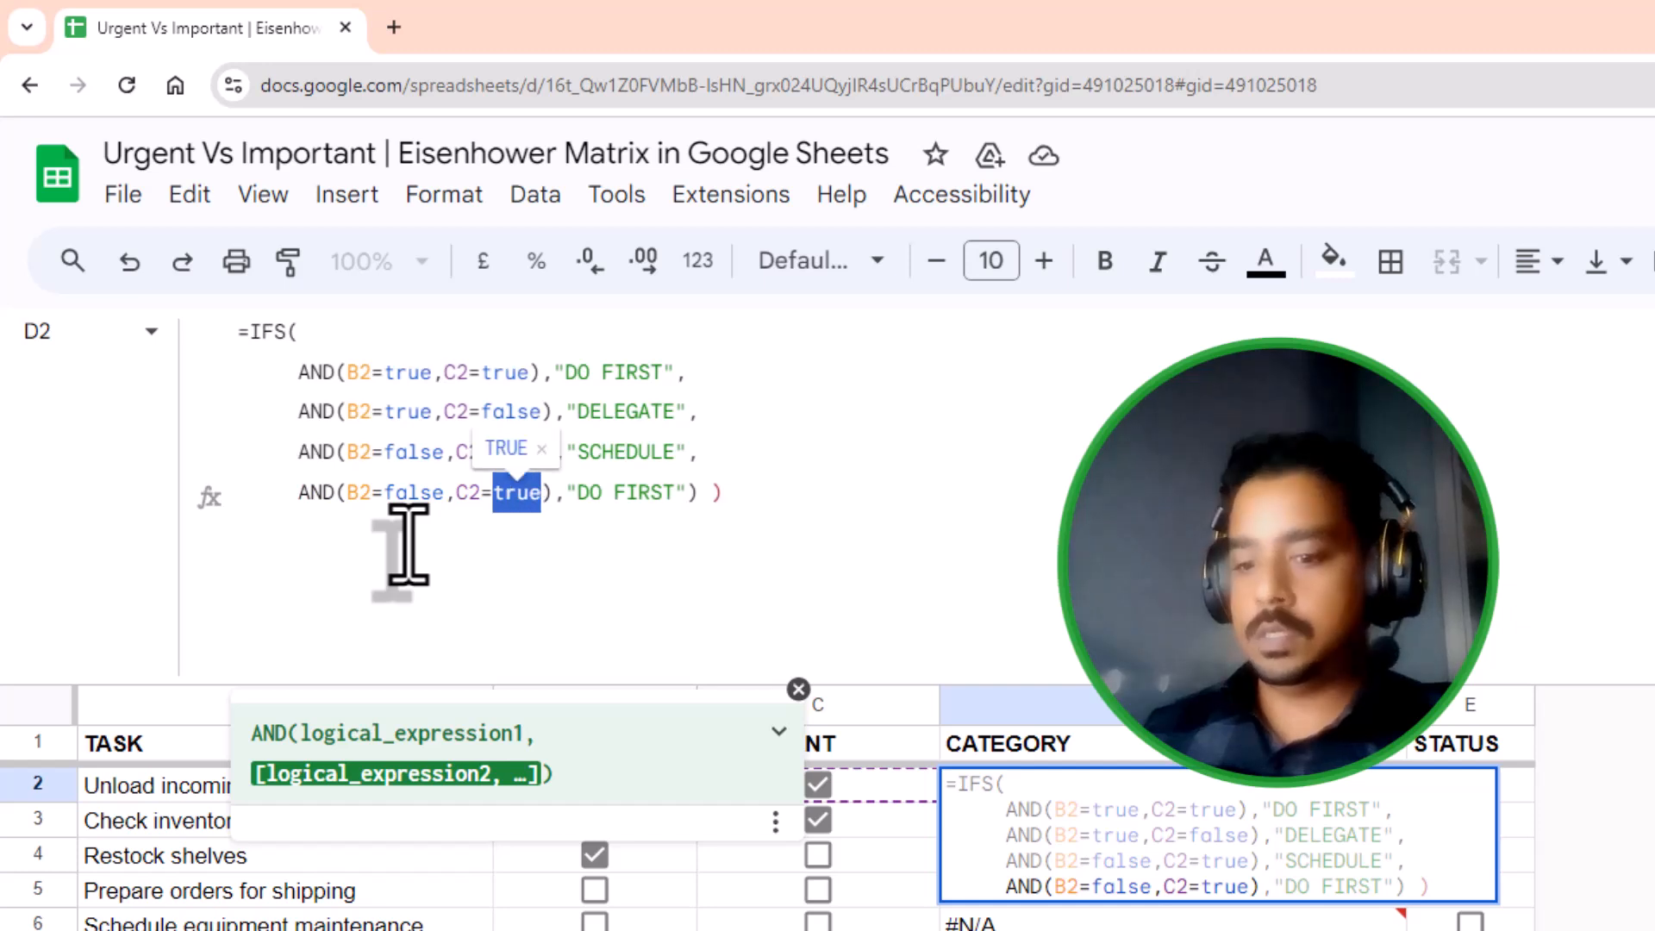
pyautogui.write('false')
# Step: Replace the fourth condition's result text with "ELIMINATE"
pyautogui.press('Right')
pyautogui.press('Right')
pyautogui.press('Right')
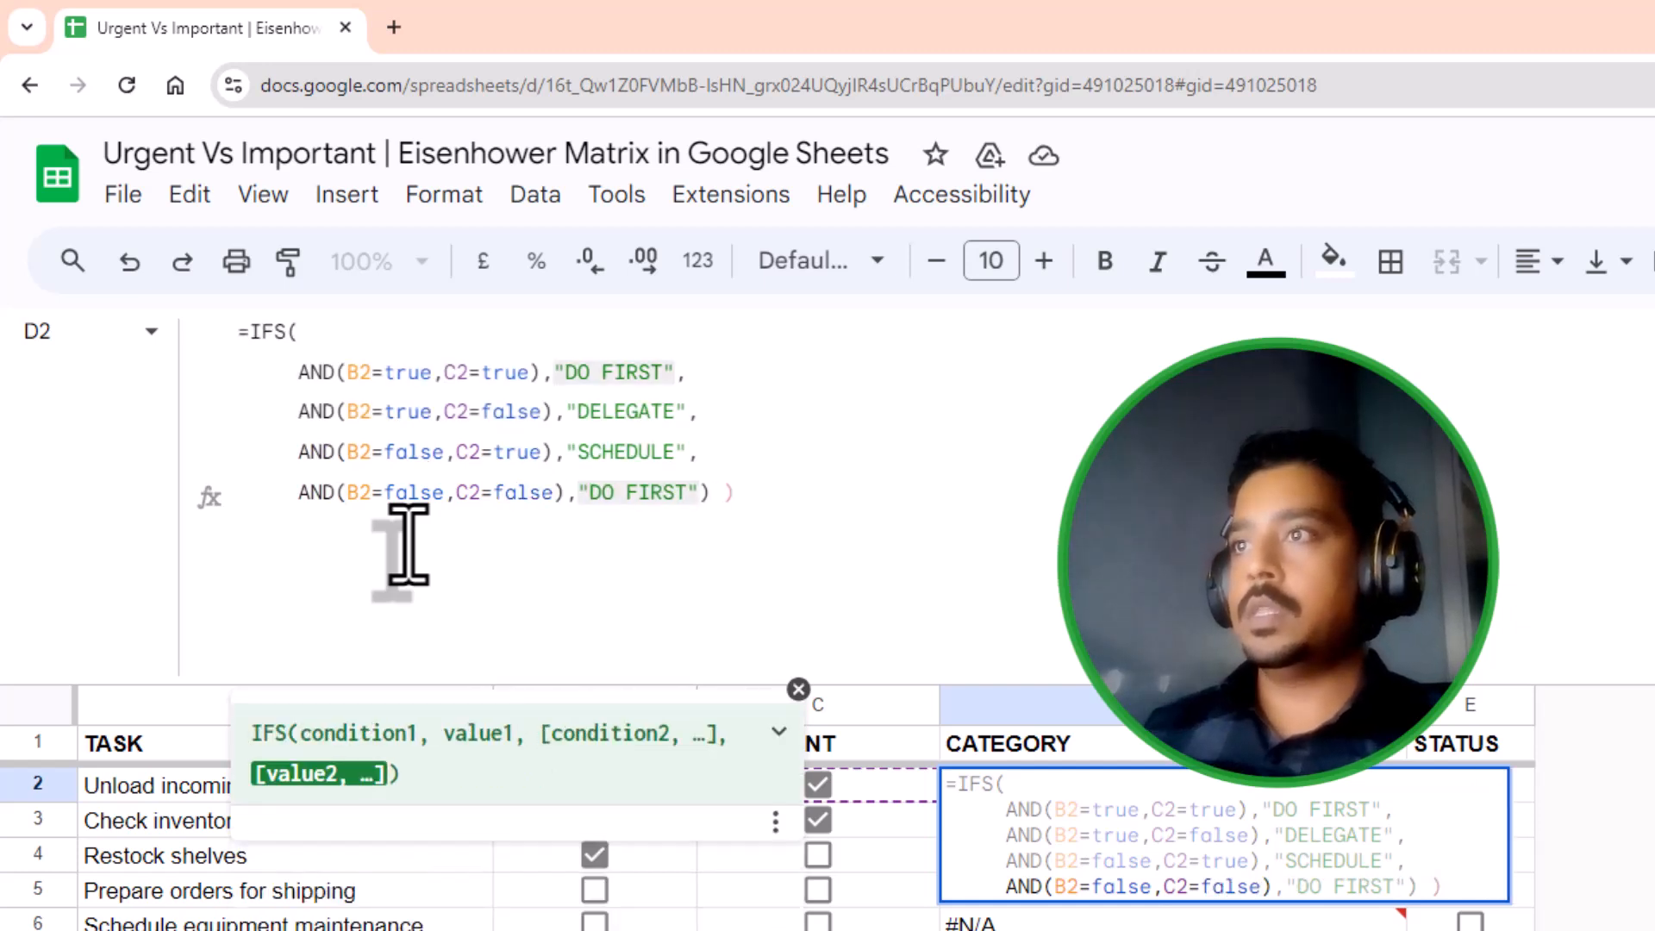
pyautogui.hotkey('shift', 'Right')
pyautogui.hotkey('shift', 'Right')
pyautogui.hotkey('shift', 'Right')
pyautogui.hotkey('shift', 'Right')
pyautogui.hotkey('shift', 'Right')
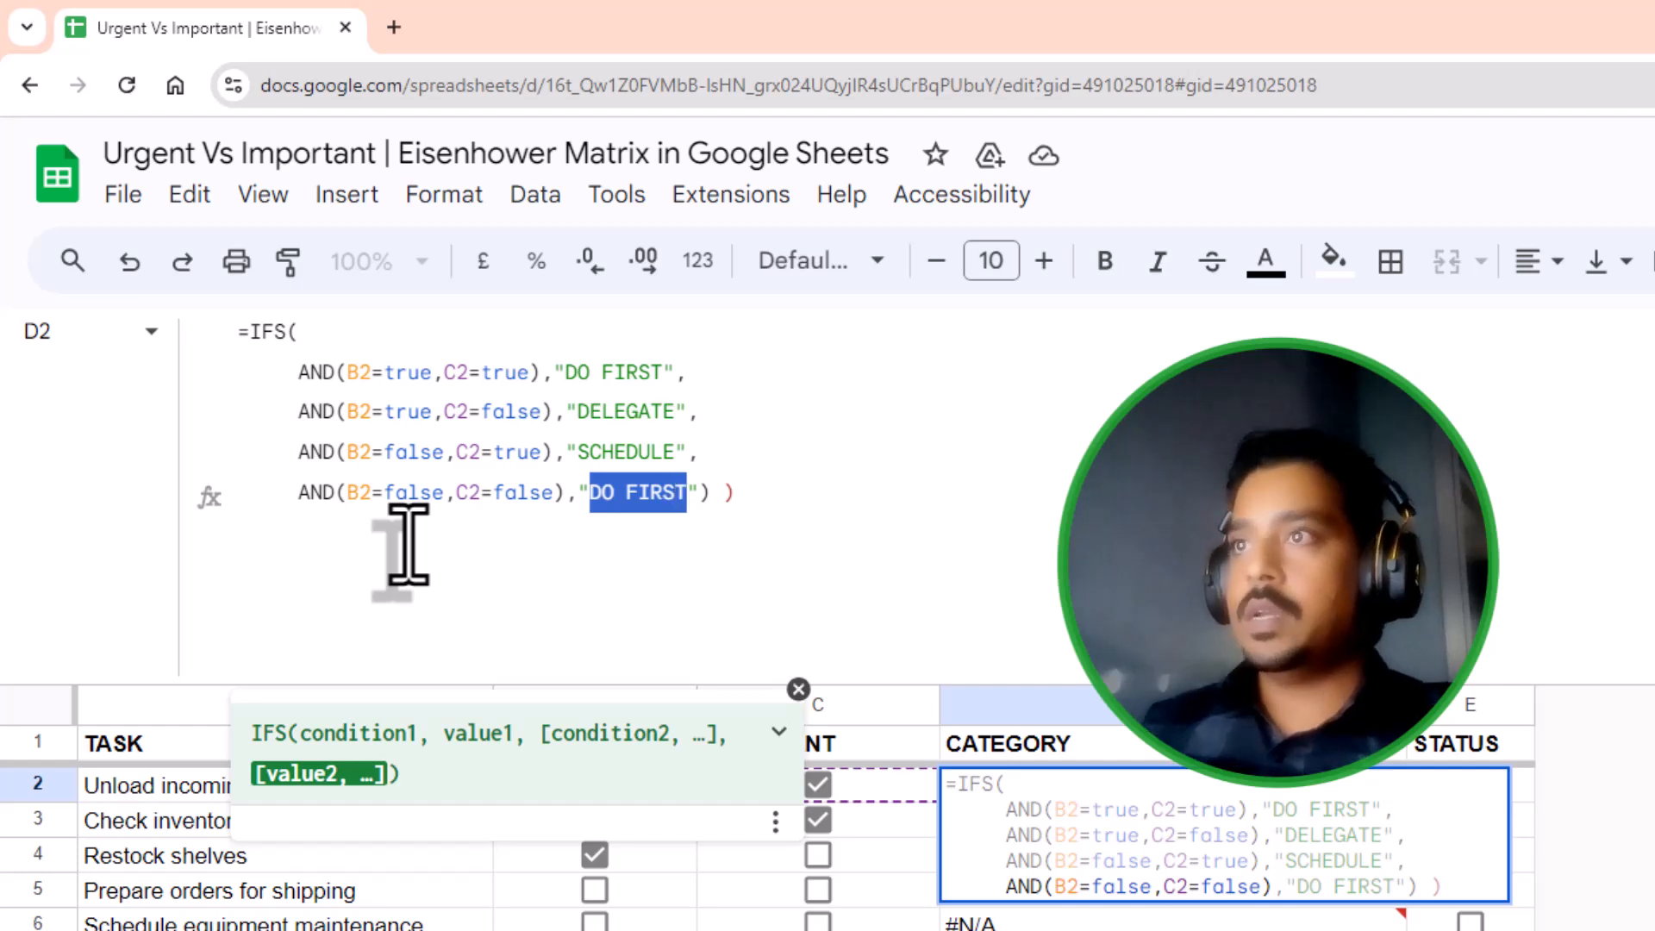
pyautogui.write('ELIMI')
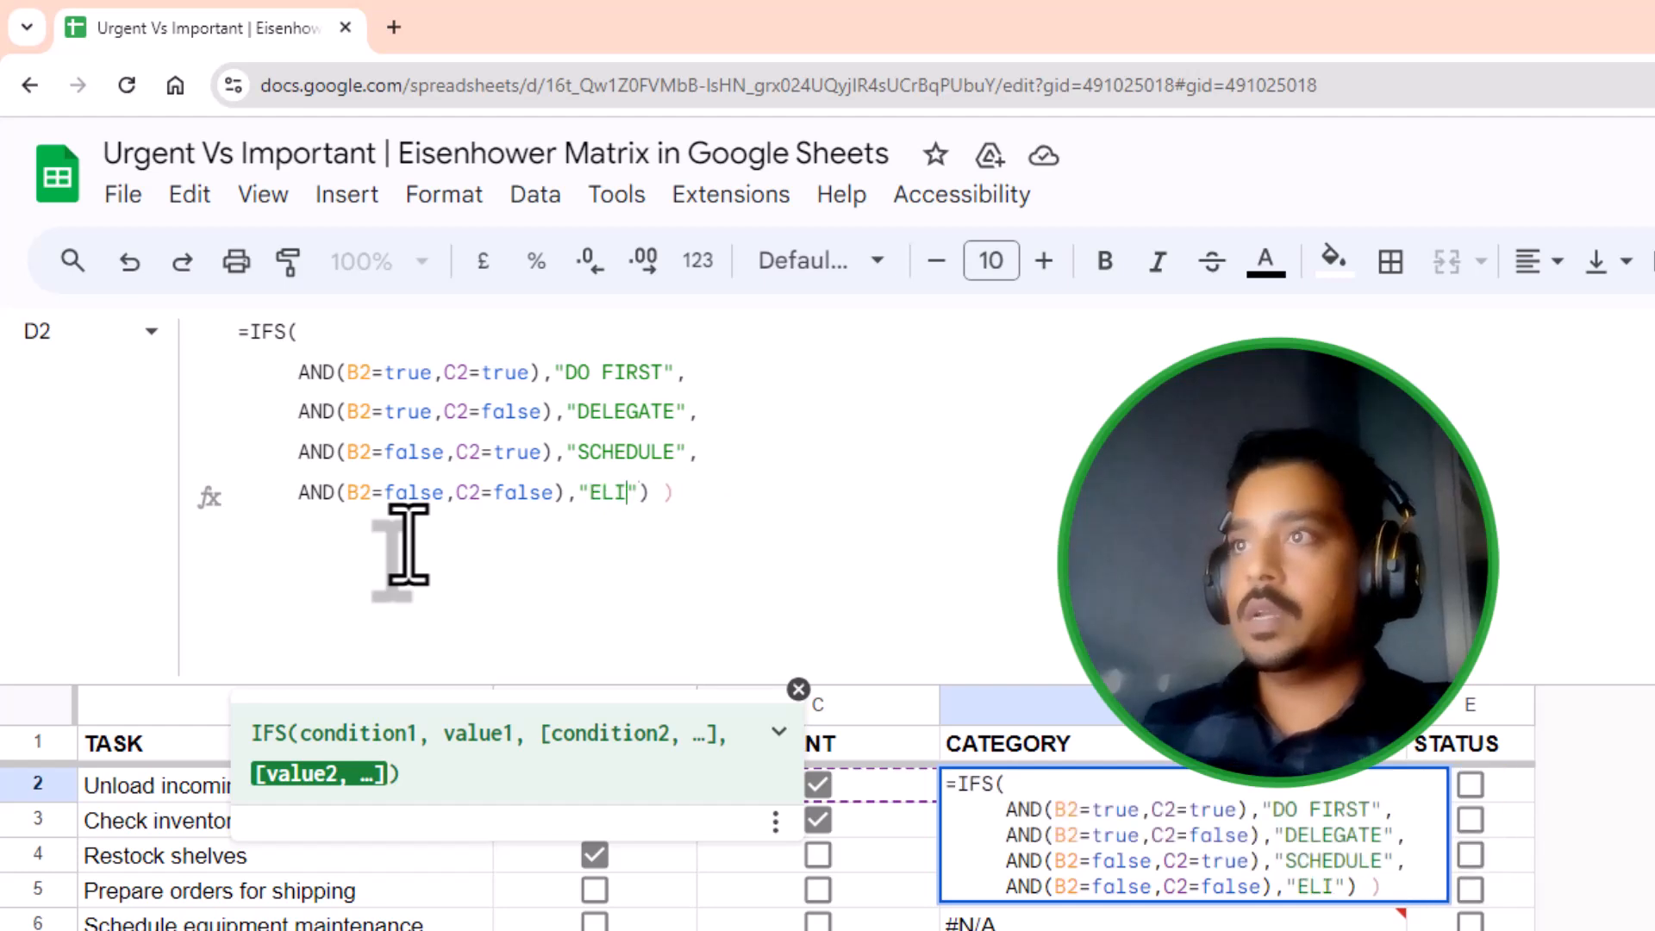
pyautogui.write('NATE')
# Step: Delete the extra closing bracket at the end of the D2 formula and commit it
pyautogui.press('Right')
pyautogui.press('Right')
pyautogui.press('Right')
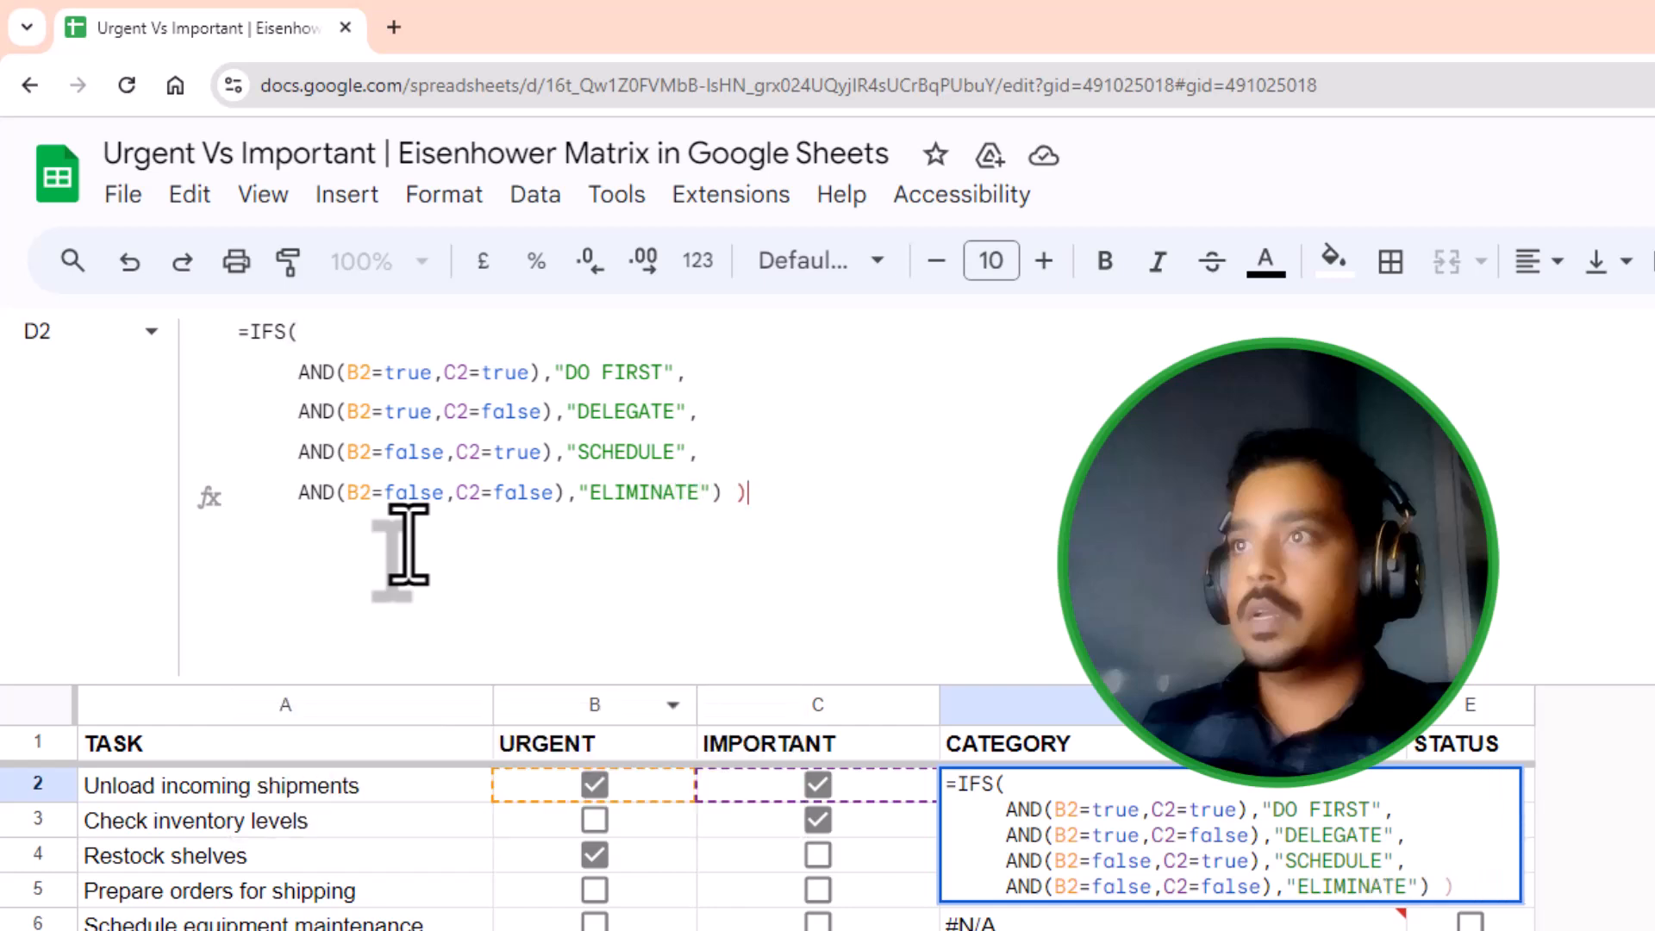
pyautogui.press('BackSpace')
pyautogui.press('Return')
pyautogui.press('Return')
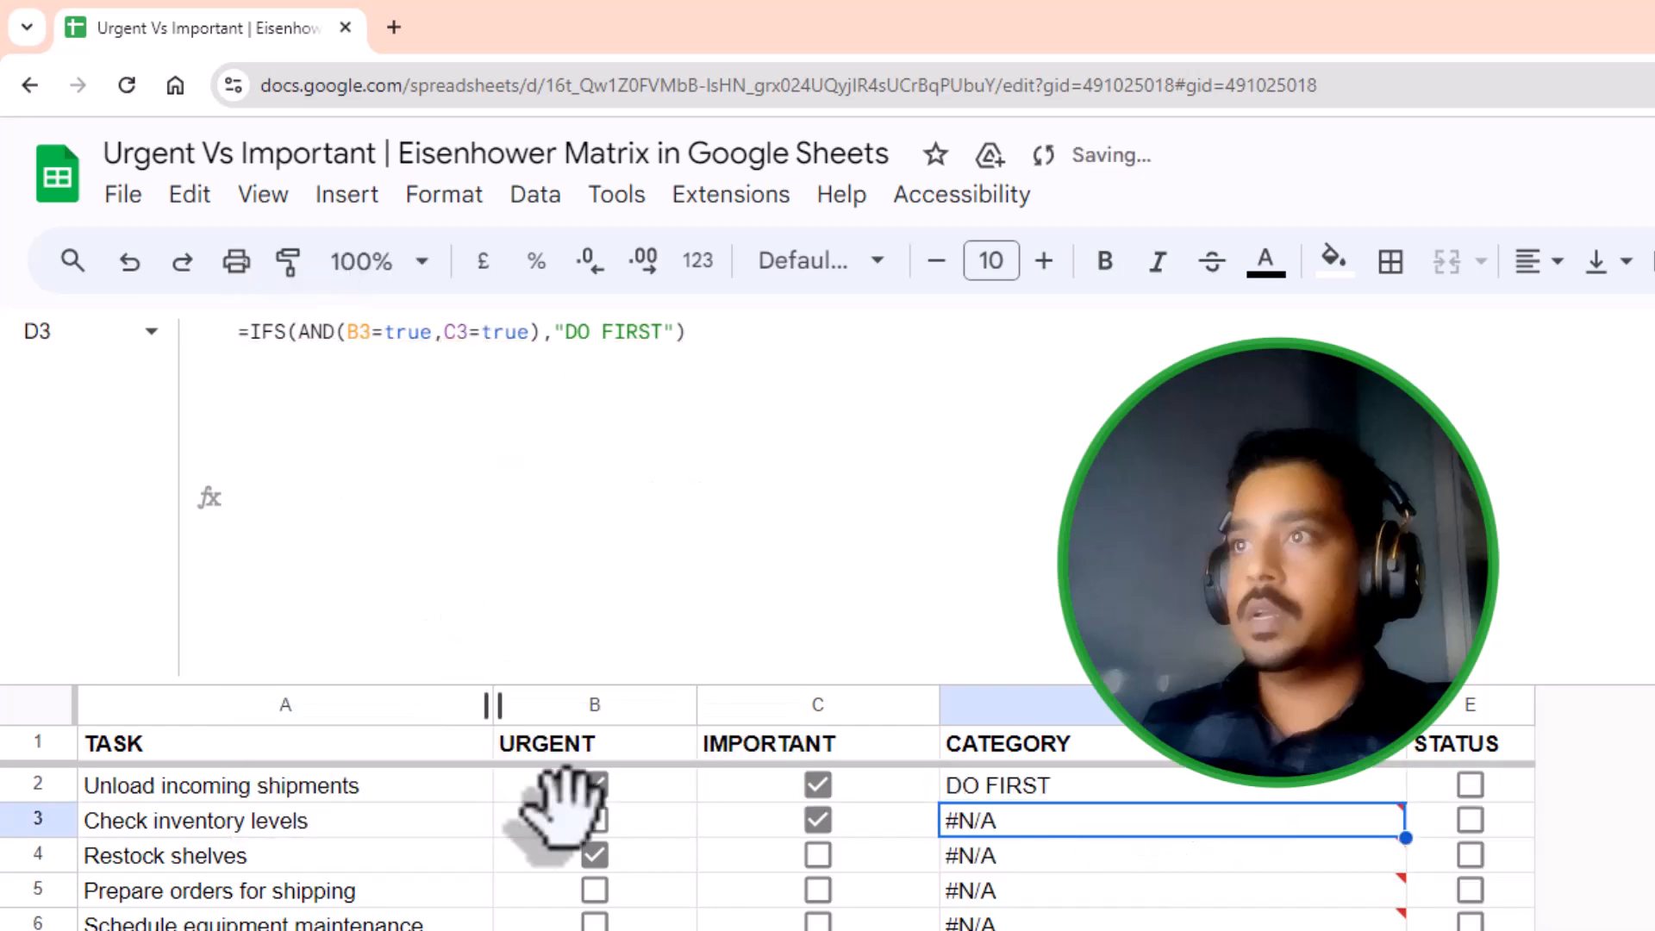
# Step: Shrink the formula bar to a single line and fill the D2 formula down to D21
pyautogui.moveTo(983, 680); pyautogui.dragTo(951, 317)
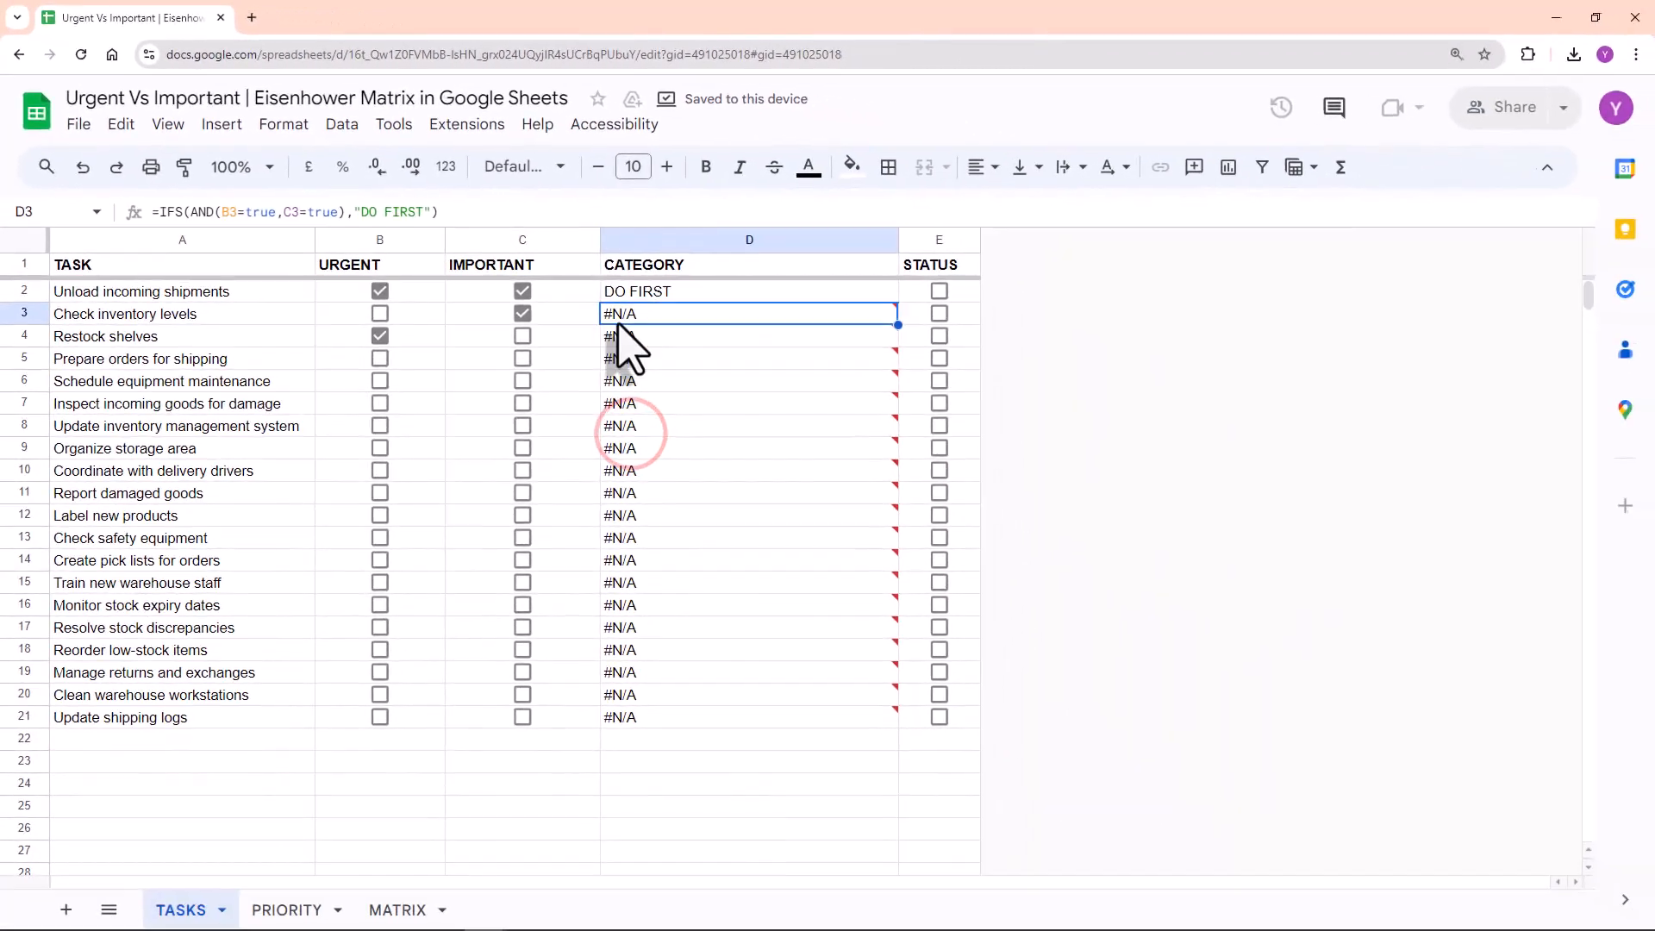
pyautogui.moveTo(841, 387); pyautogui.dragTo(845, 930)
pyautogui.moveTo(642, 716); pyautogui.dragTo(643, 716)
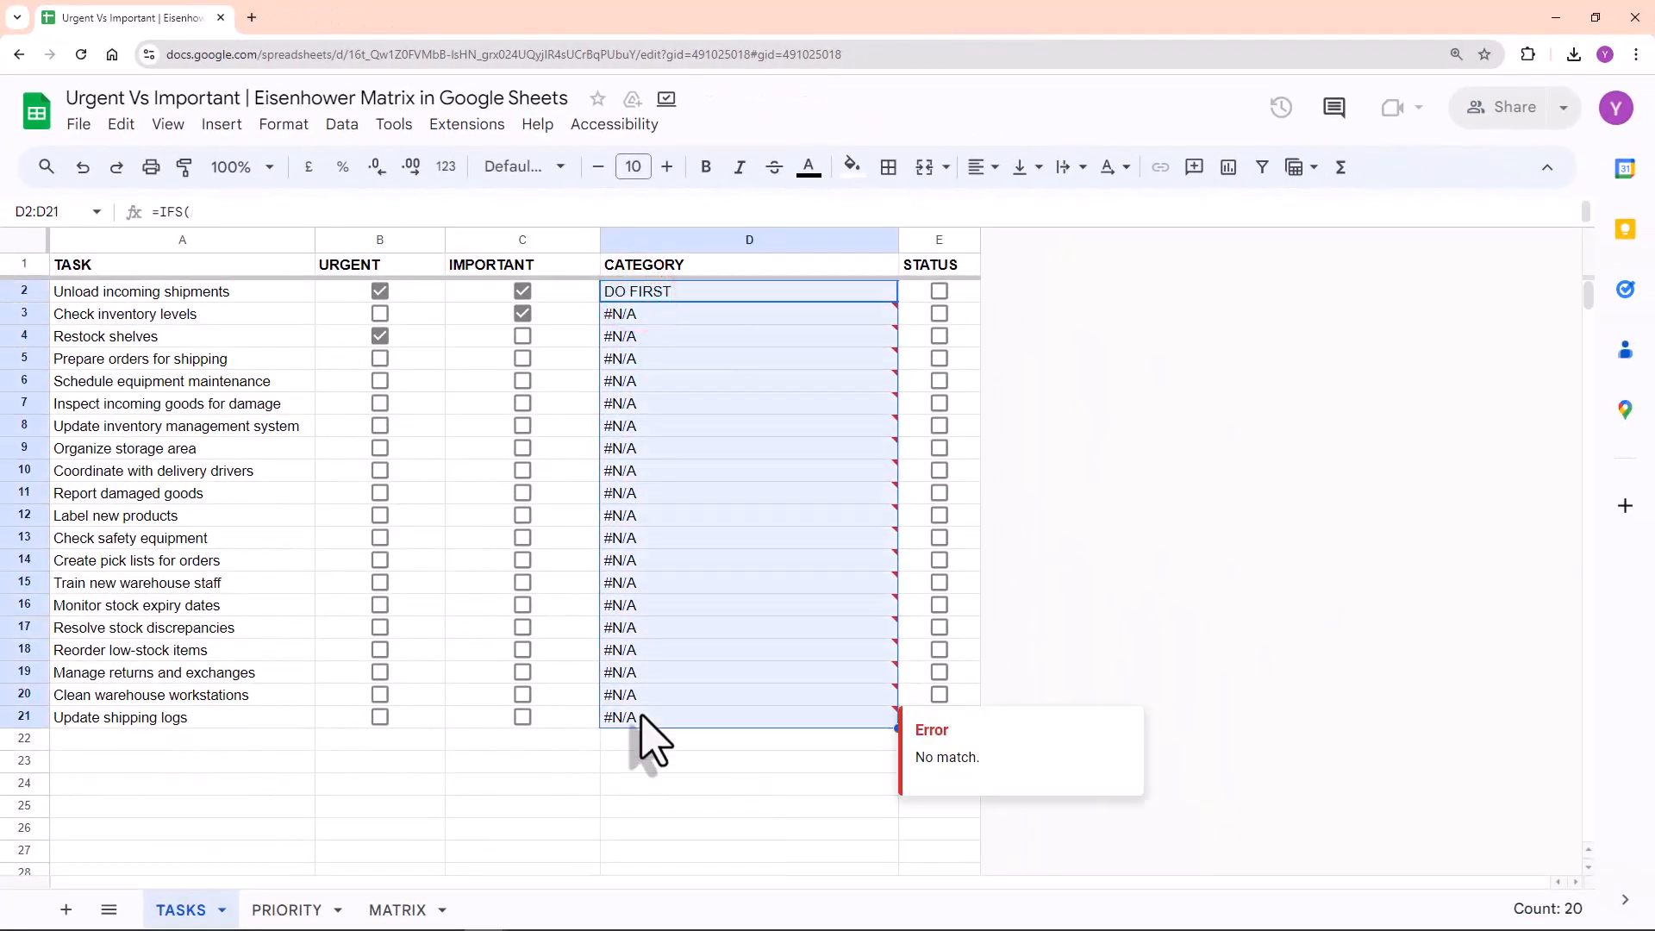
pyautogui.hotkey('ctrl', 'd')
# Step: Check the category assigned to each task in D2:D21 against its Urgent and Important checkboxes
pyautogui.click(638, 312)
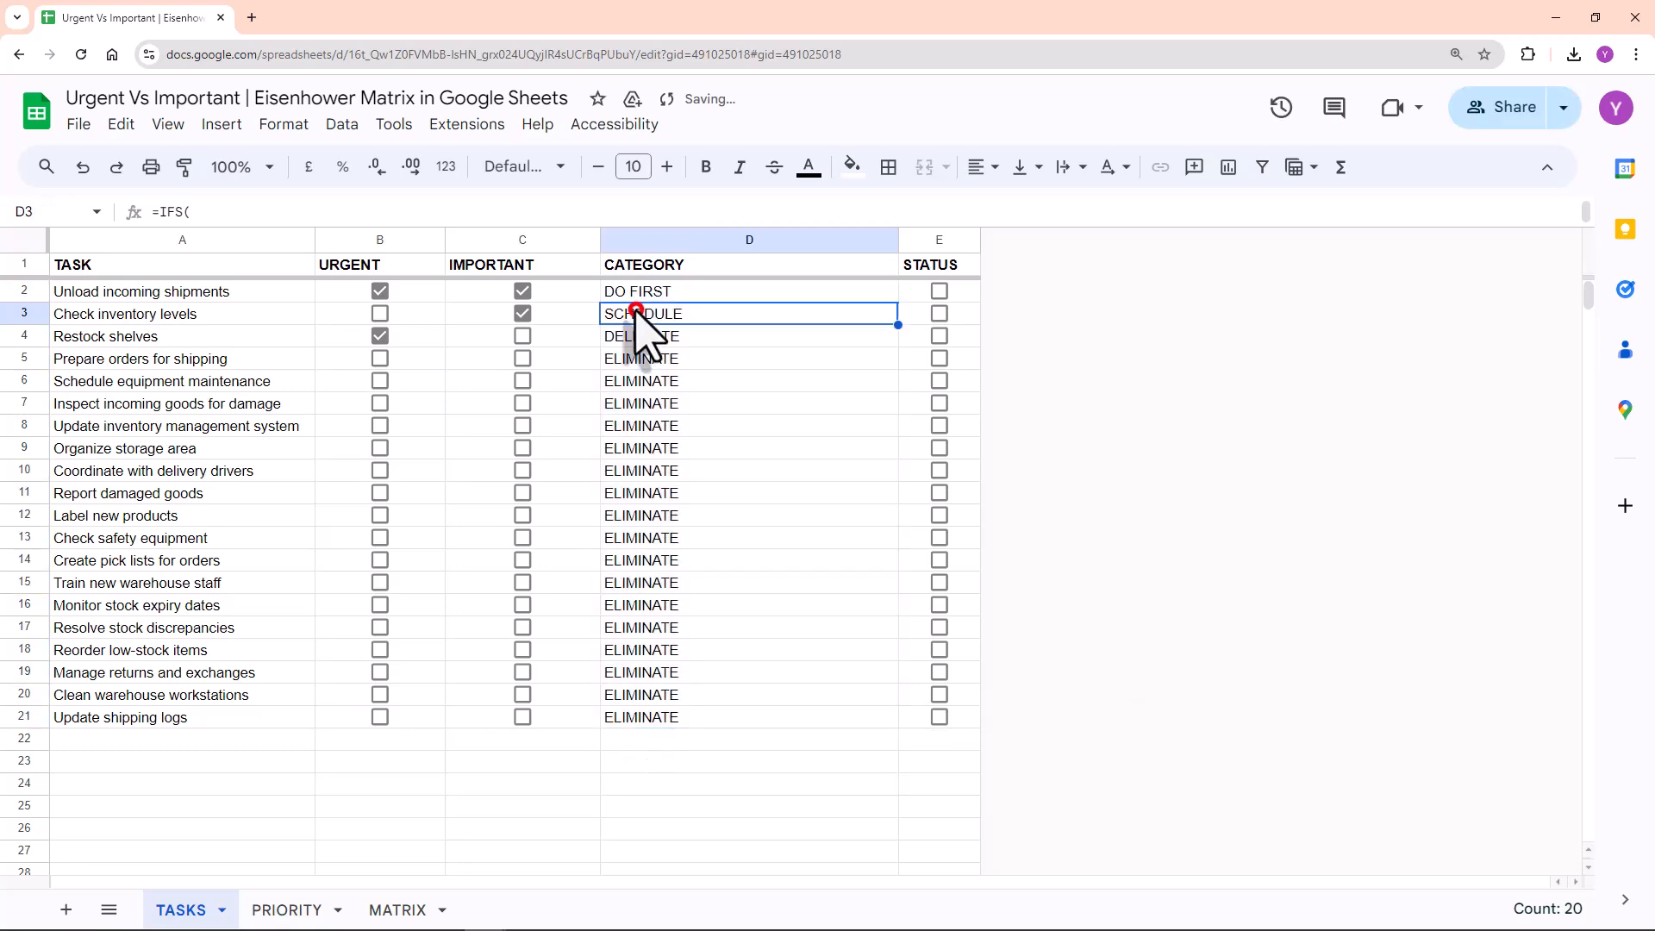
pyautogui.moveTo(632, 358)
pyautogui.mouseDown()
pyautogui.moveTo(631, 301)
pyautogui.moveTo(630, 355)
pyautogui.mouseUp()
pyautogui.hotkey('shift', 'space')
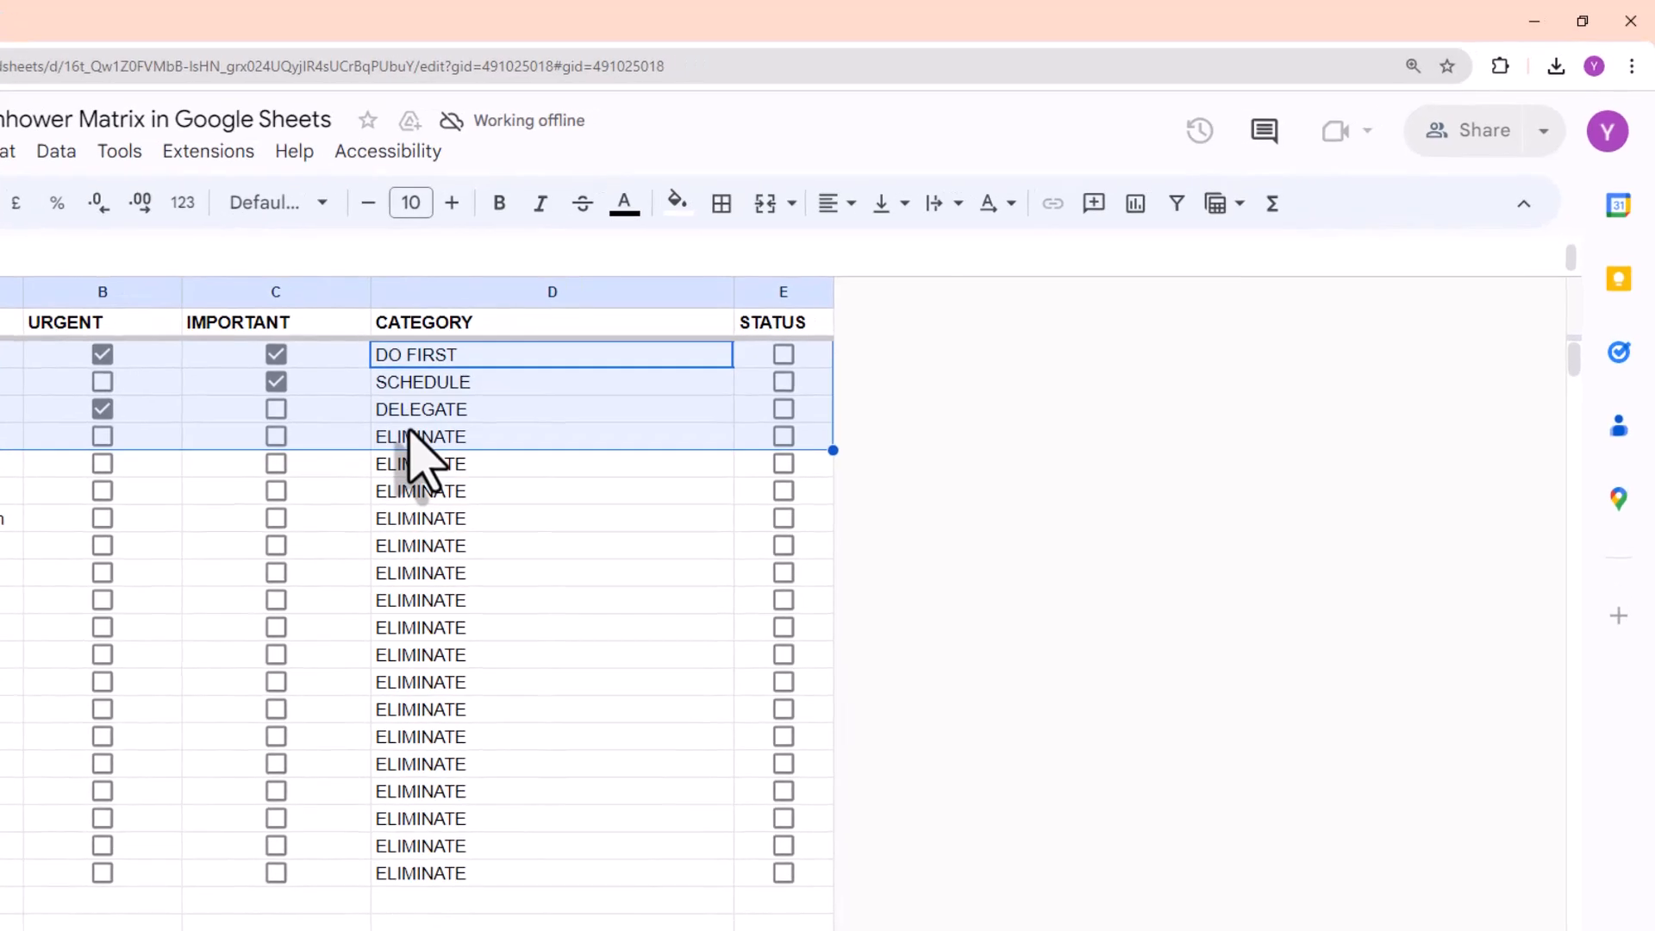
pyautogui.click(424, 355)
pyautogui.click(420, 384)
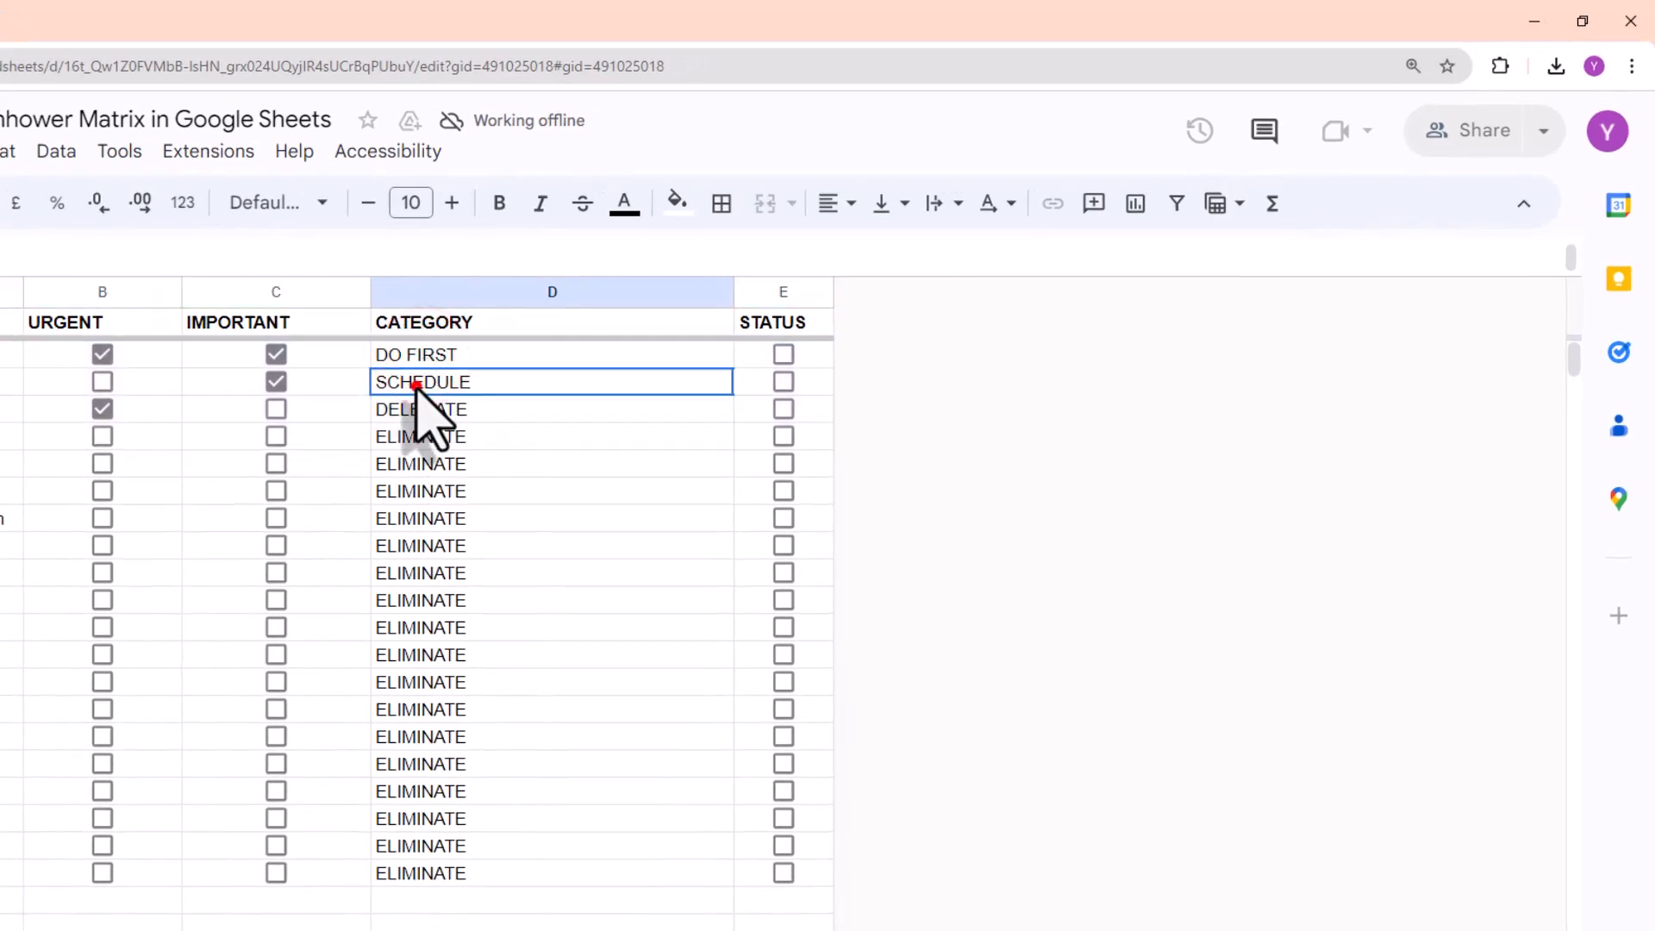
pyautogui.click(416, 410)
pyautogui.click(407, 438)
pyautogui.moveTo(412, 464); pyautogui.dragTo(392, 875)
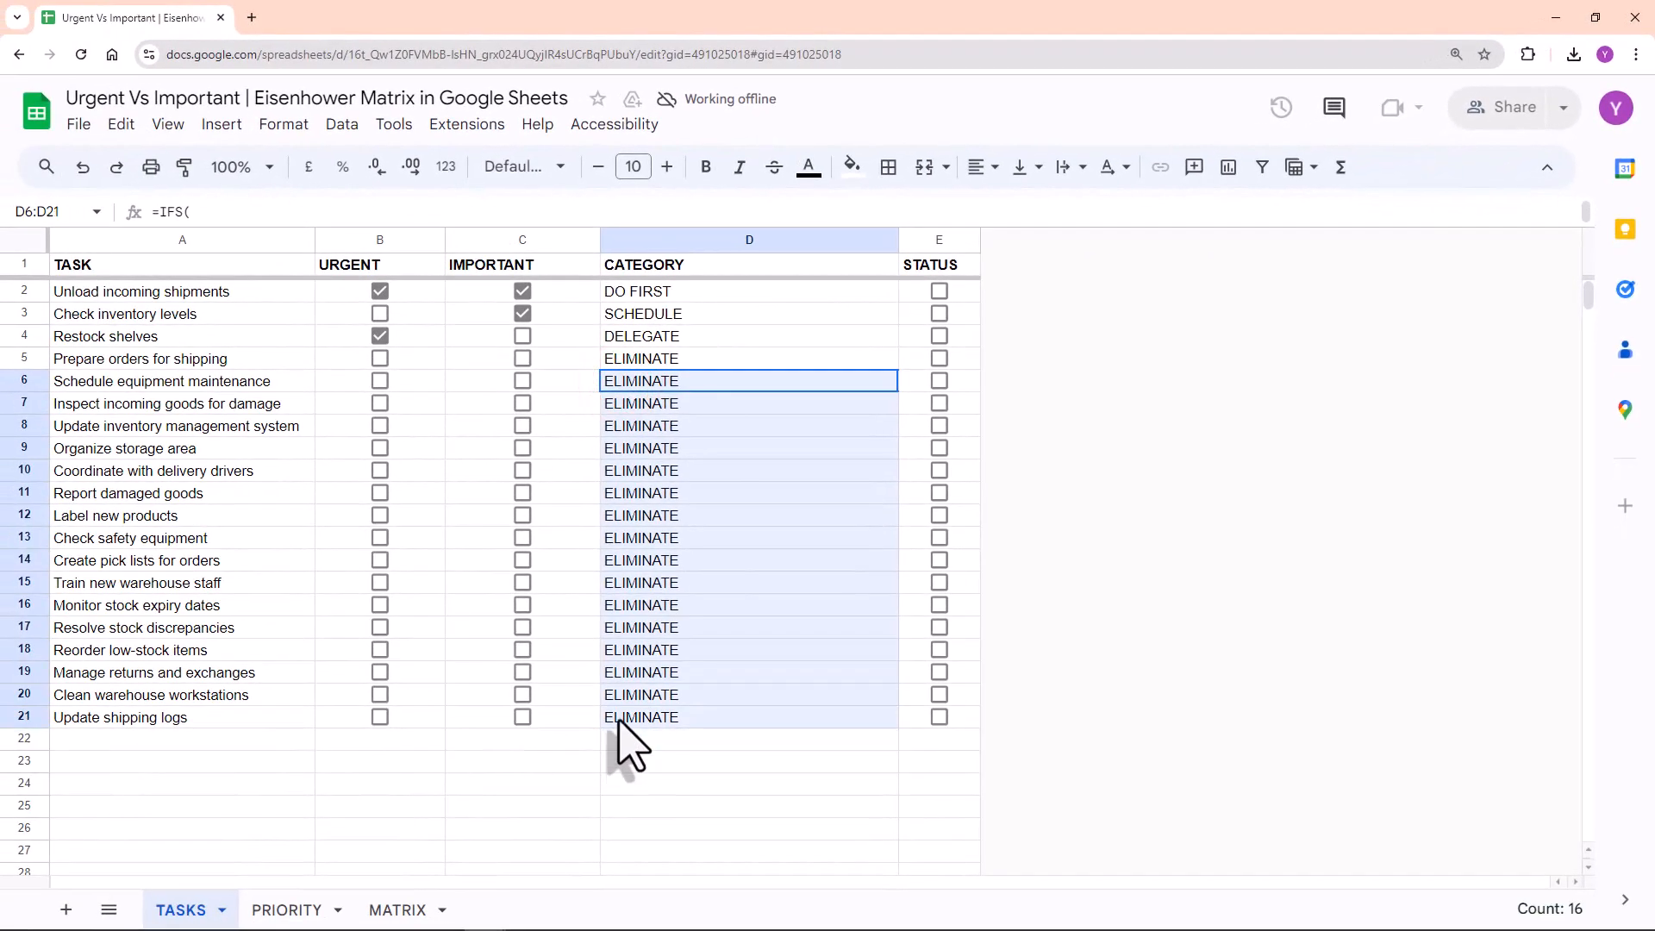
# Step: Mark the "Unload incoming shipments" task as completed in the STATUS column
pyautogui.moveTo(362, 380); pyautogui.dragTo(520, 720)
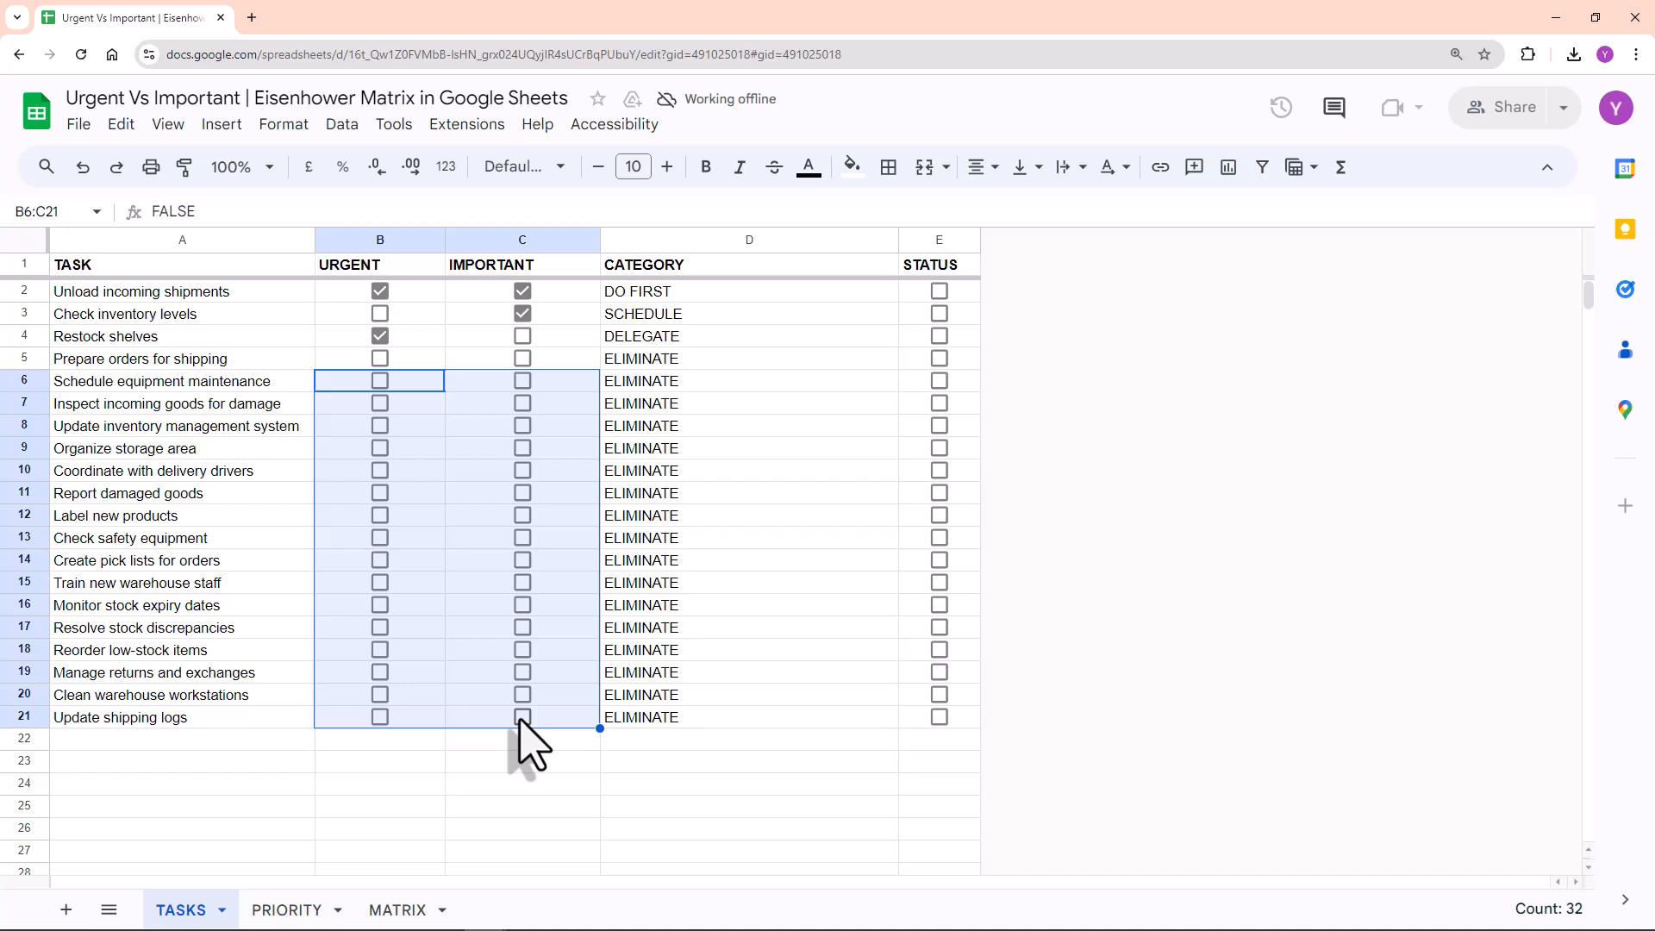
pyautogui.click(653, 295)
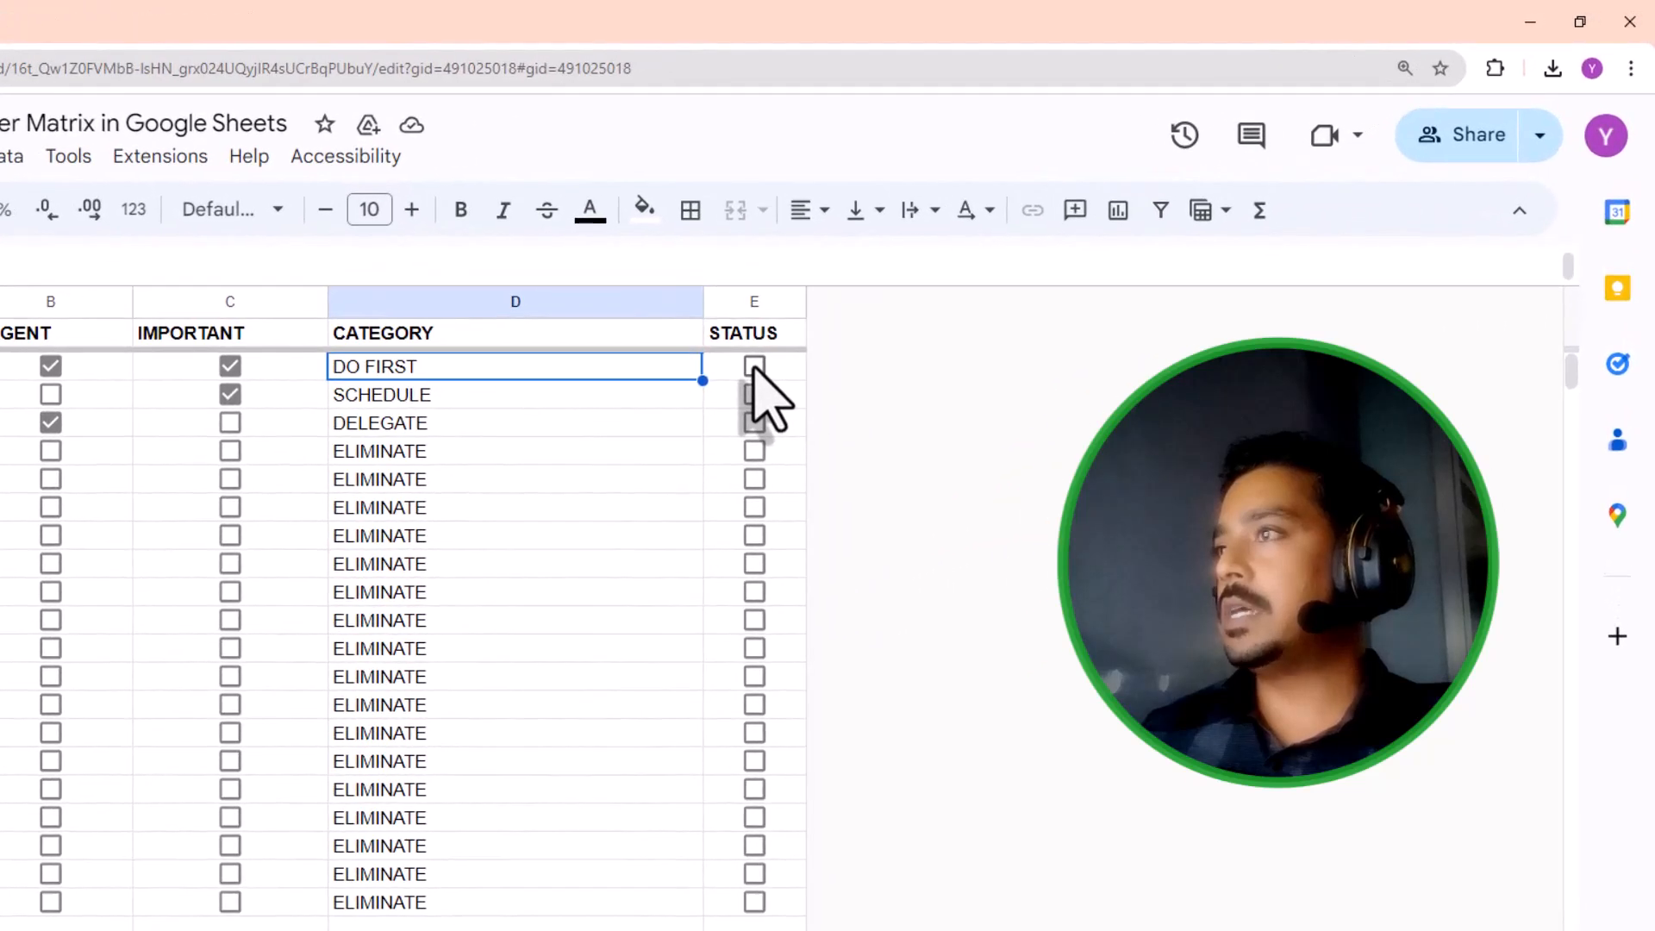
pyautogui.click(753, 365)
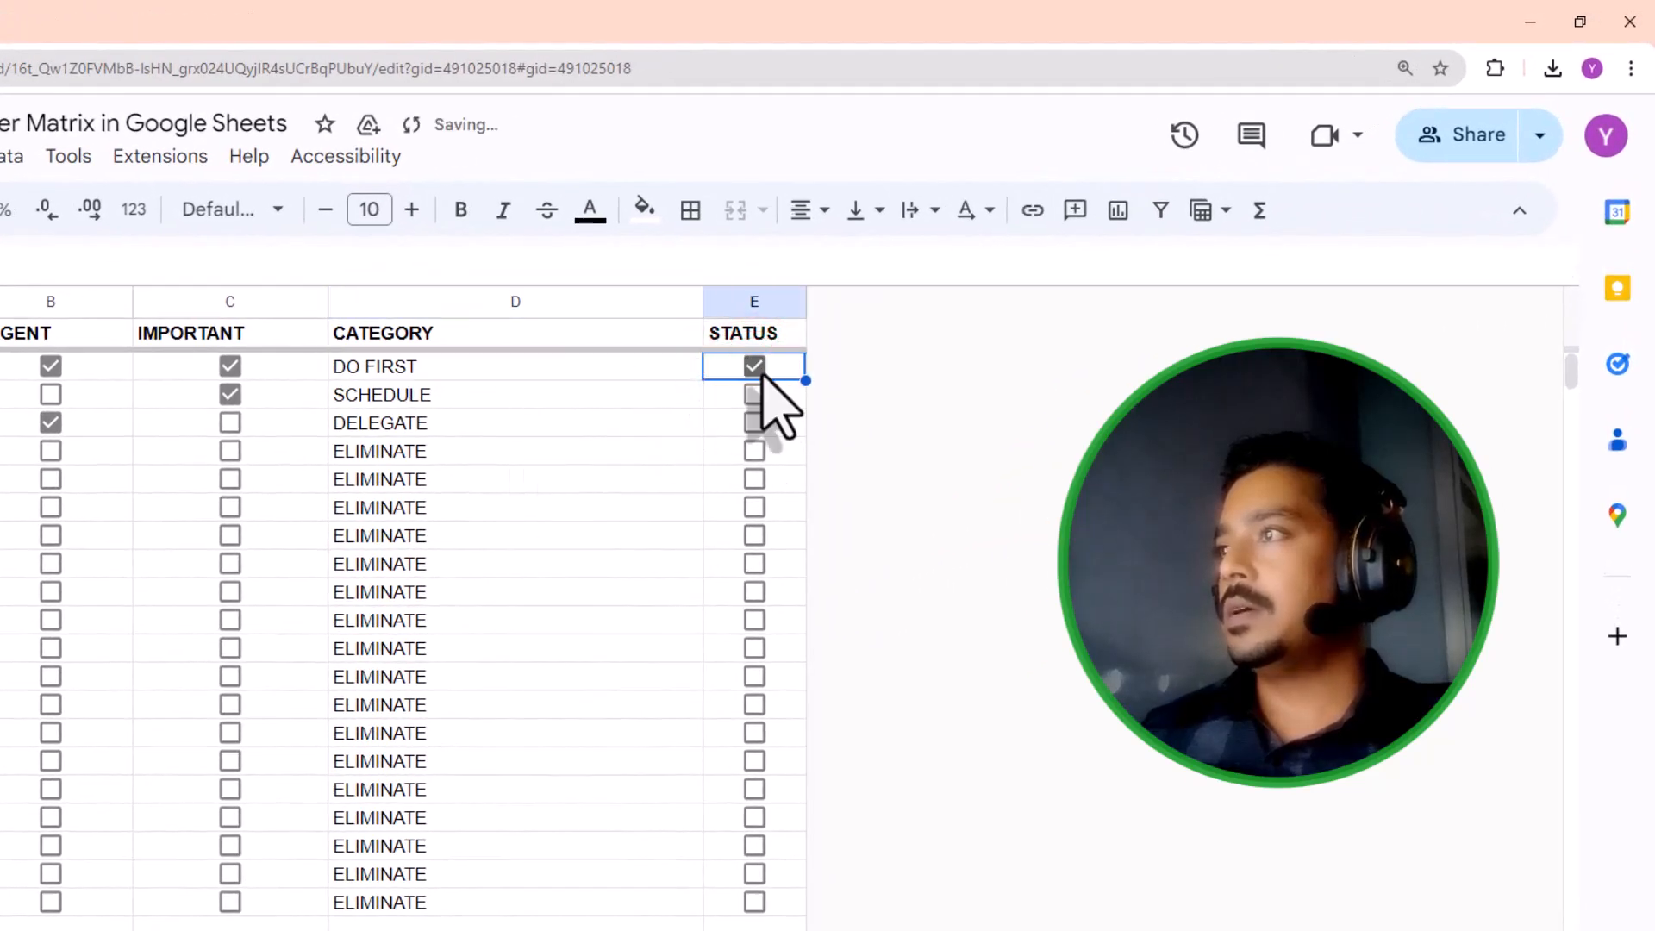
# Step: Insert E2=TRUE,"", as the first condition and result of the IFS formula in D2
pyautogui.click(396, 373)
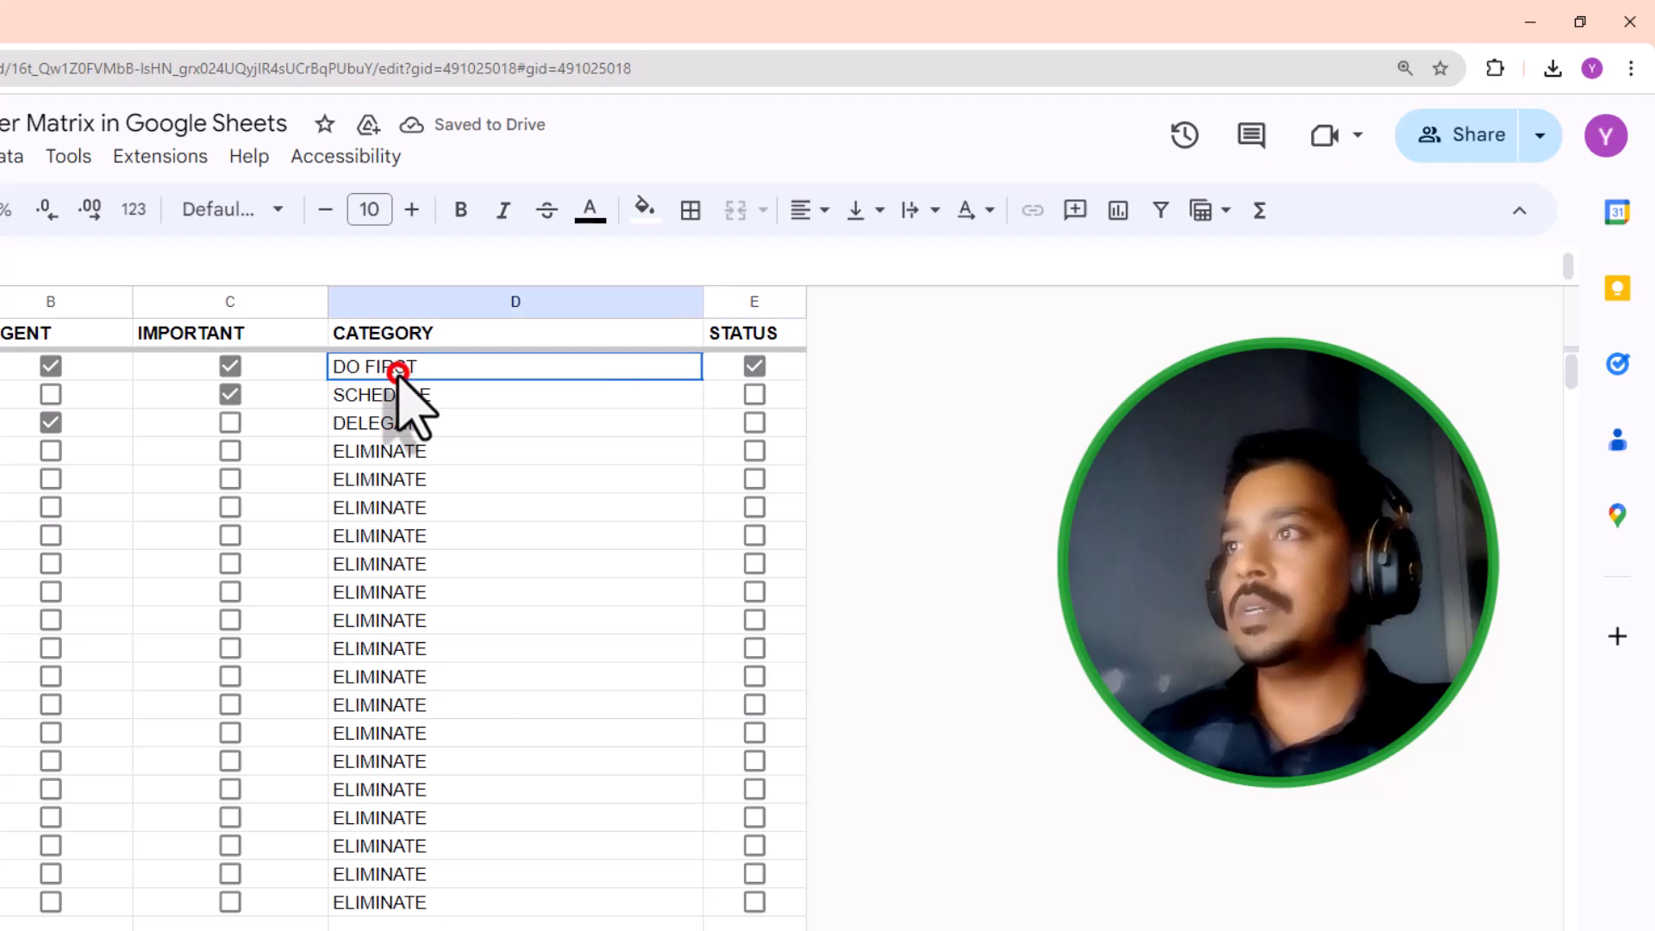
pyautogui.doubleClick(397, 371)
pyautogui.click(397, 363)
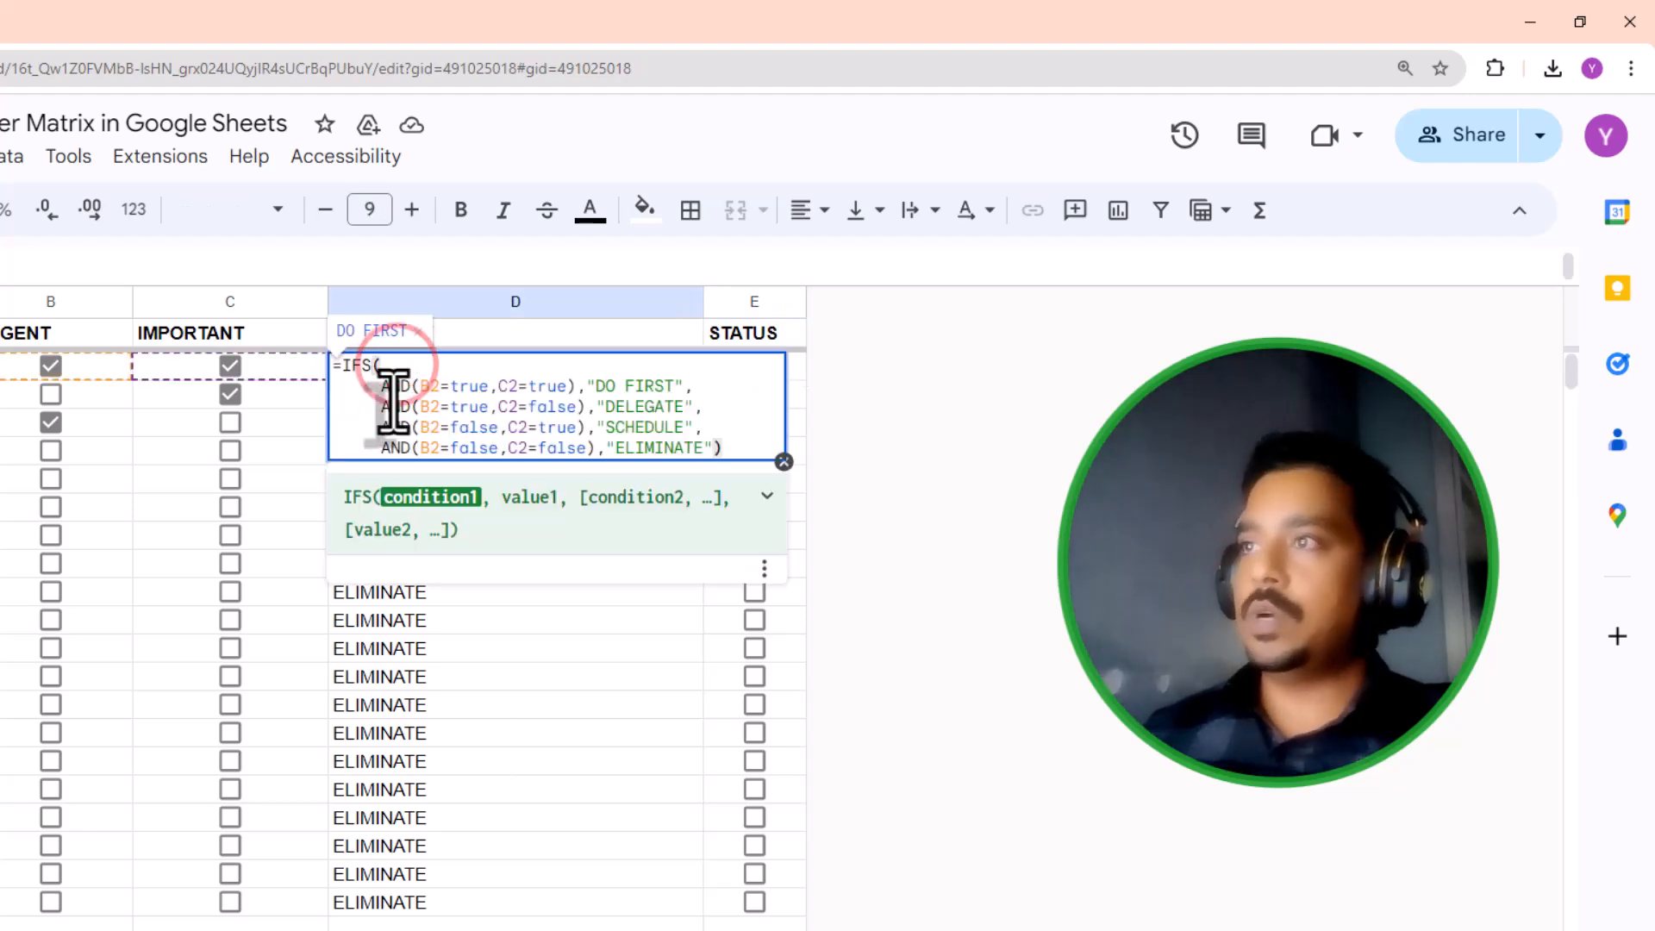
pyautogui.write('E2')
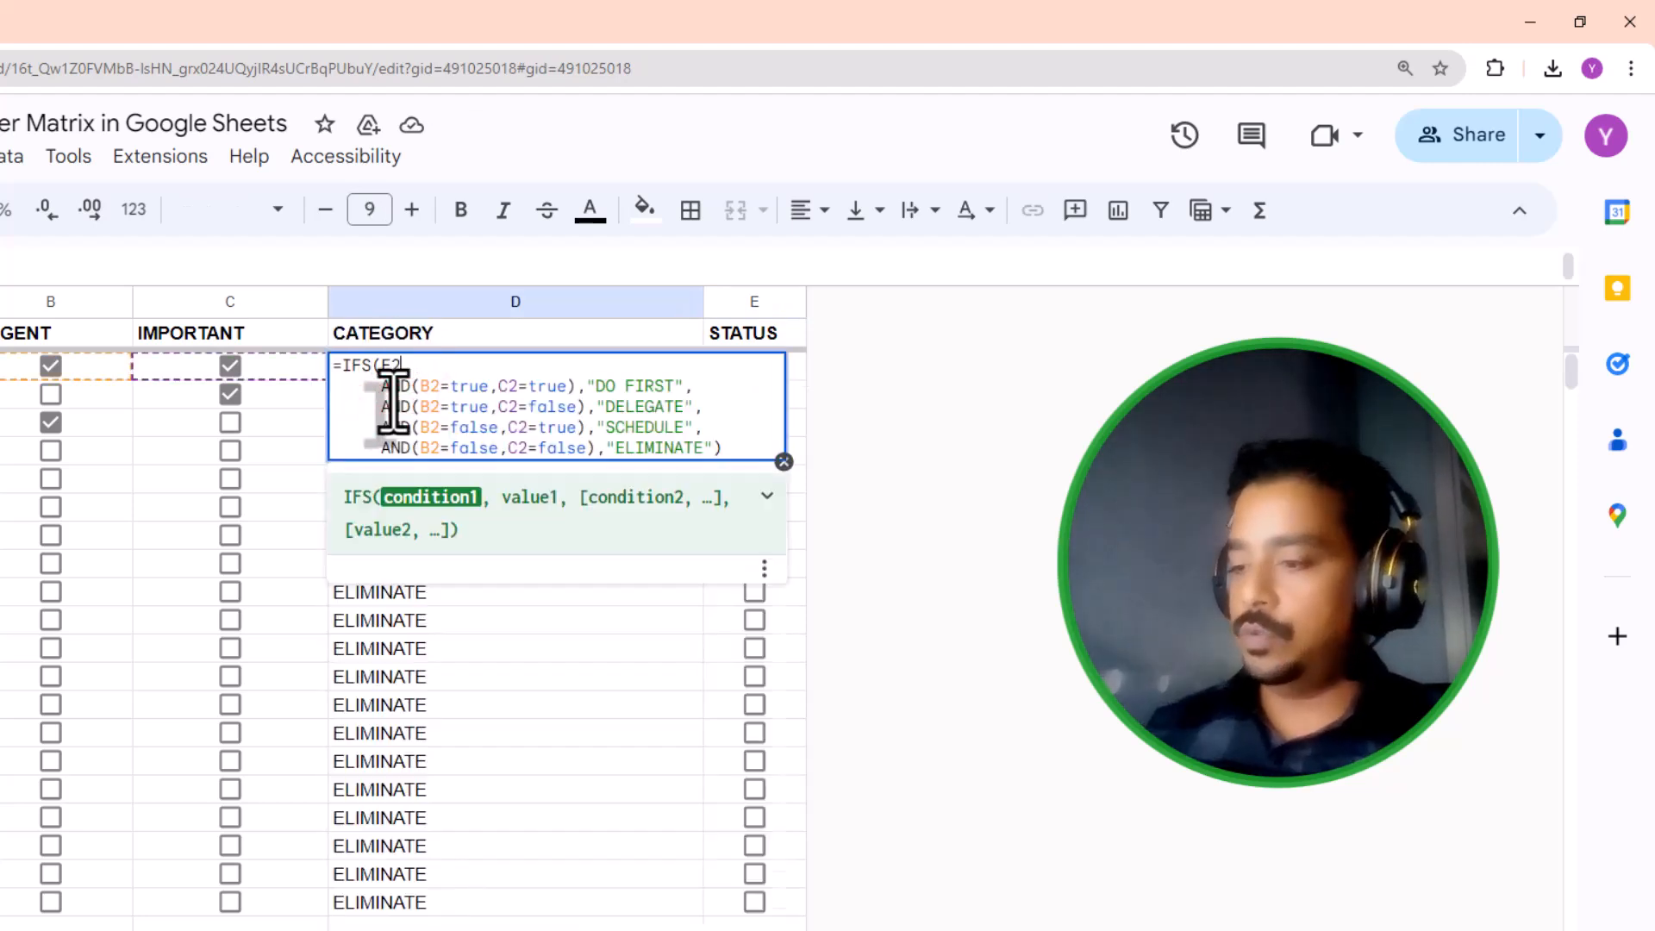
pyautogui.write('=TR')
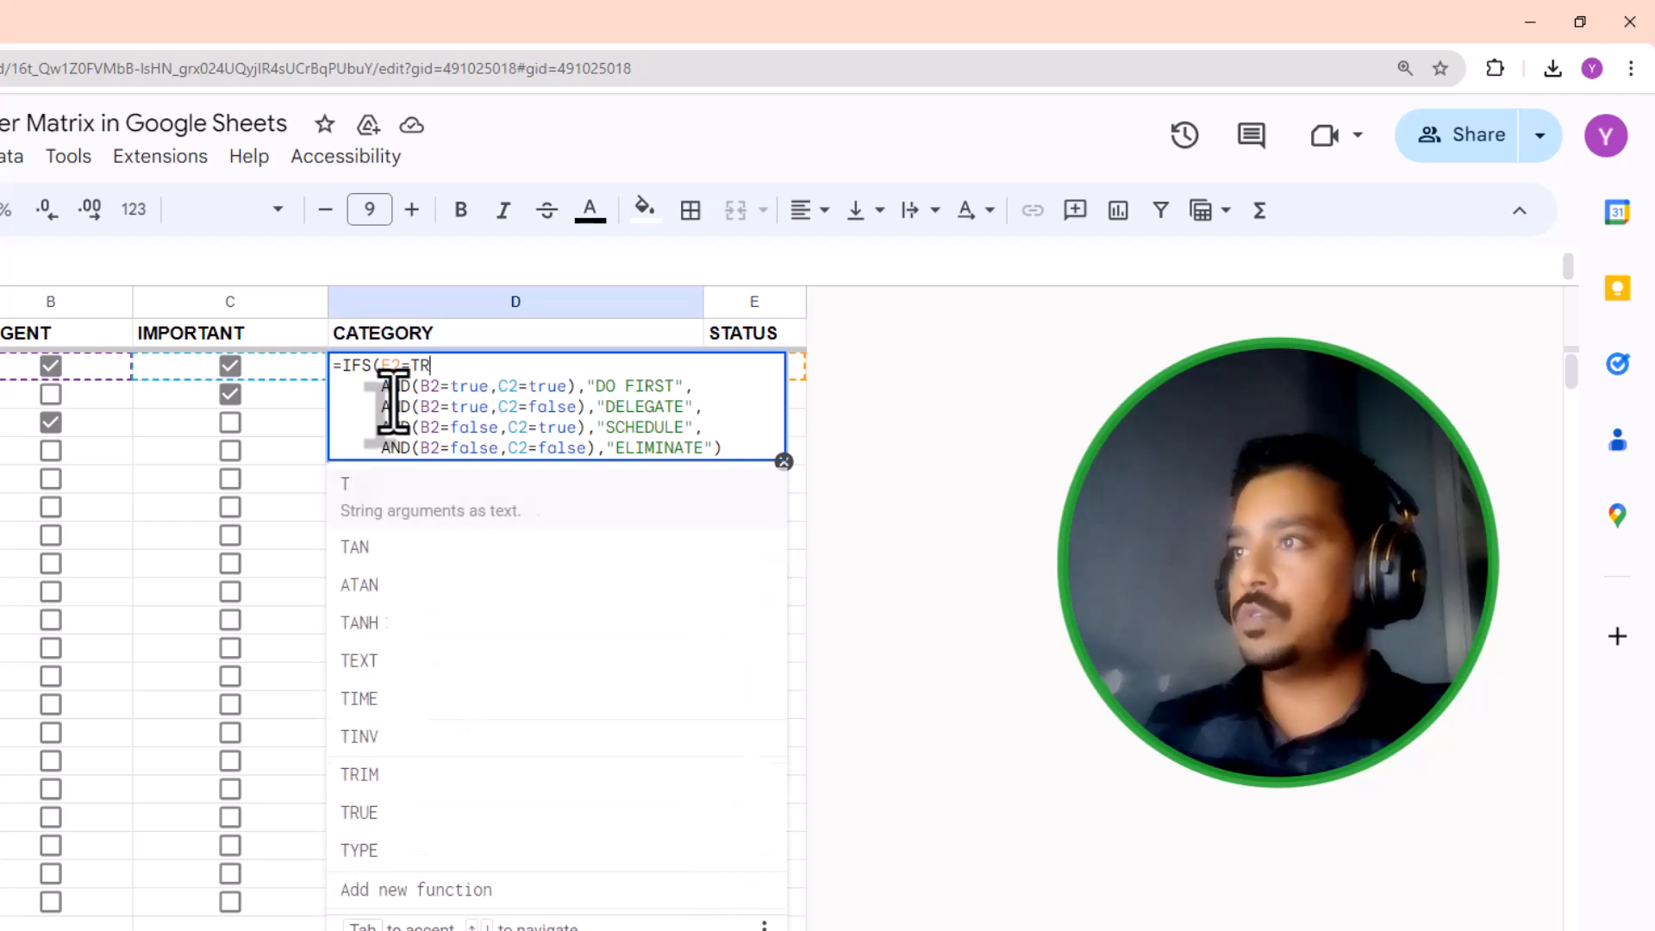
pyautogui.write('UE,""')
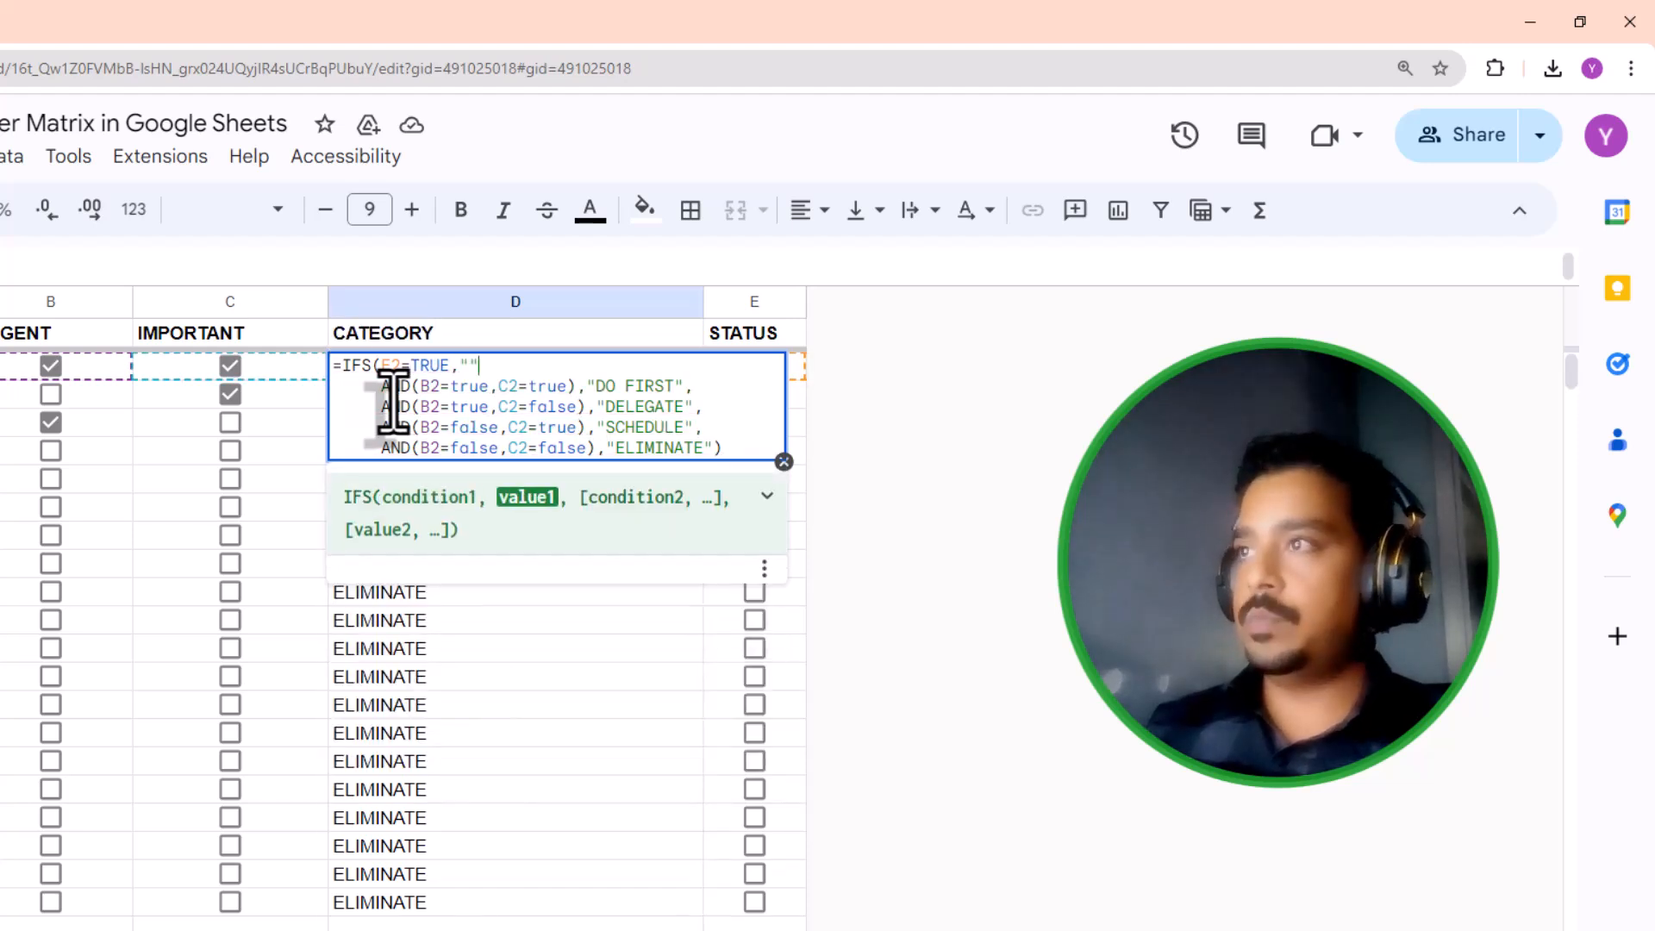
pyautogui.write(',')
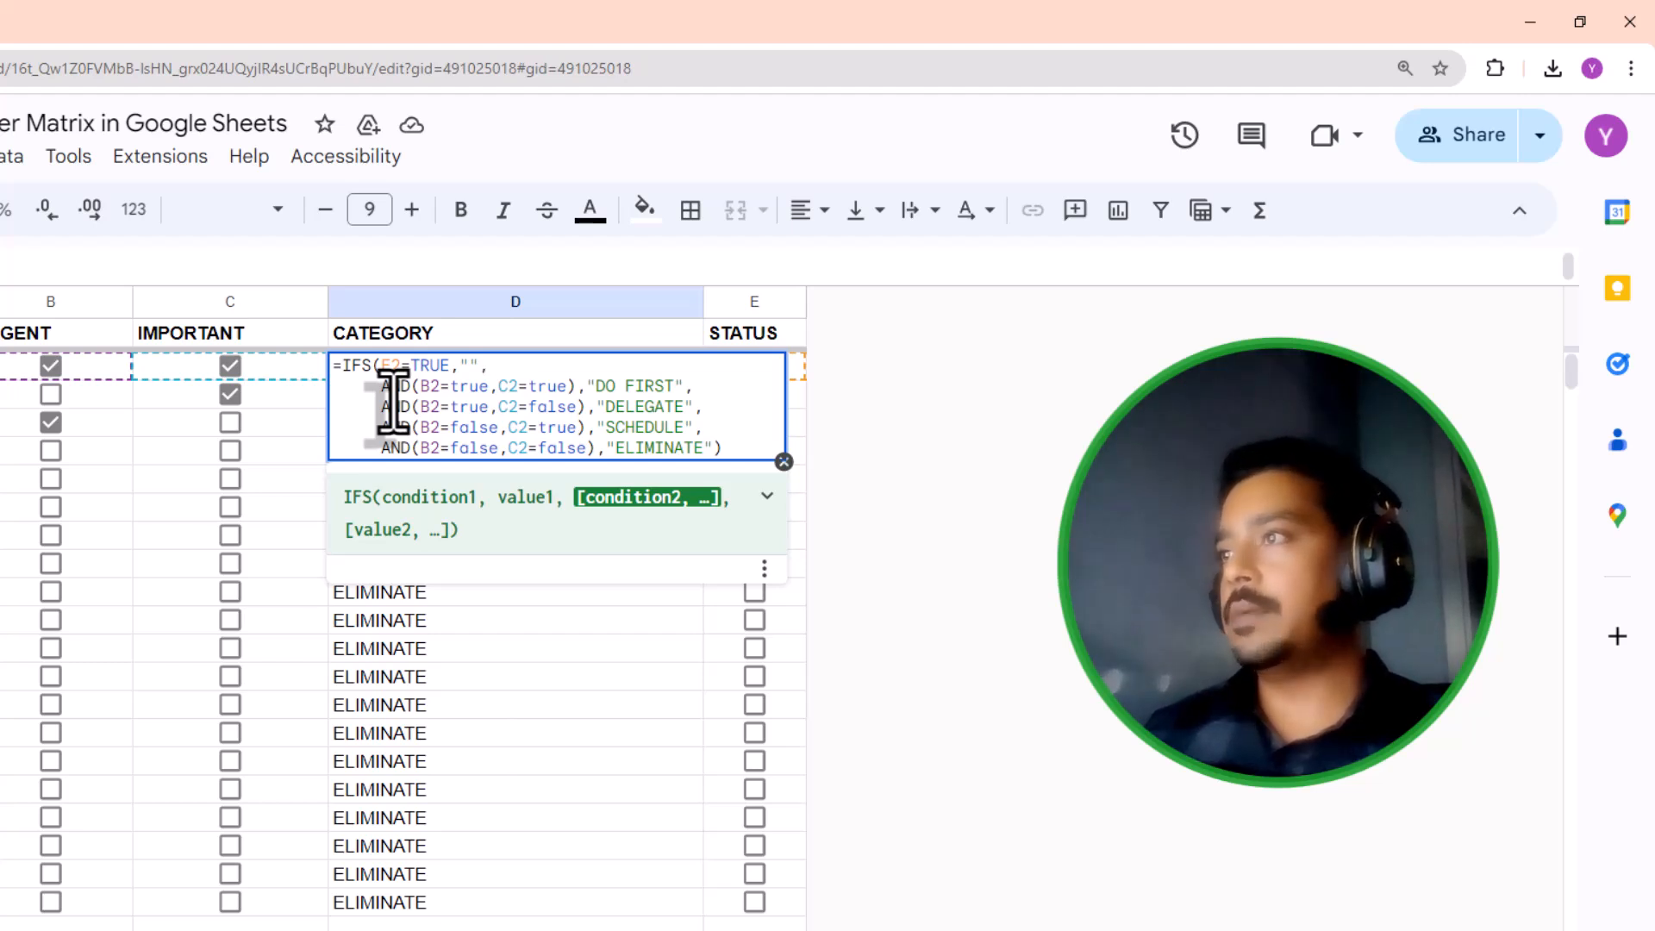
pyautogui.press('Return')
pyautogui.press('Up')
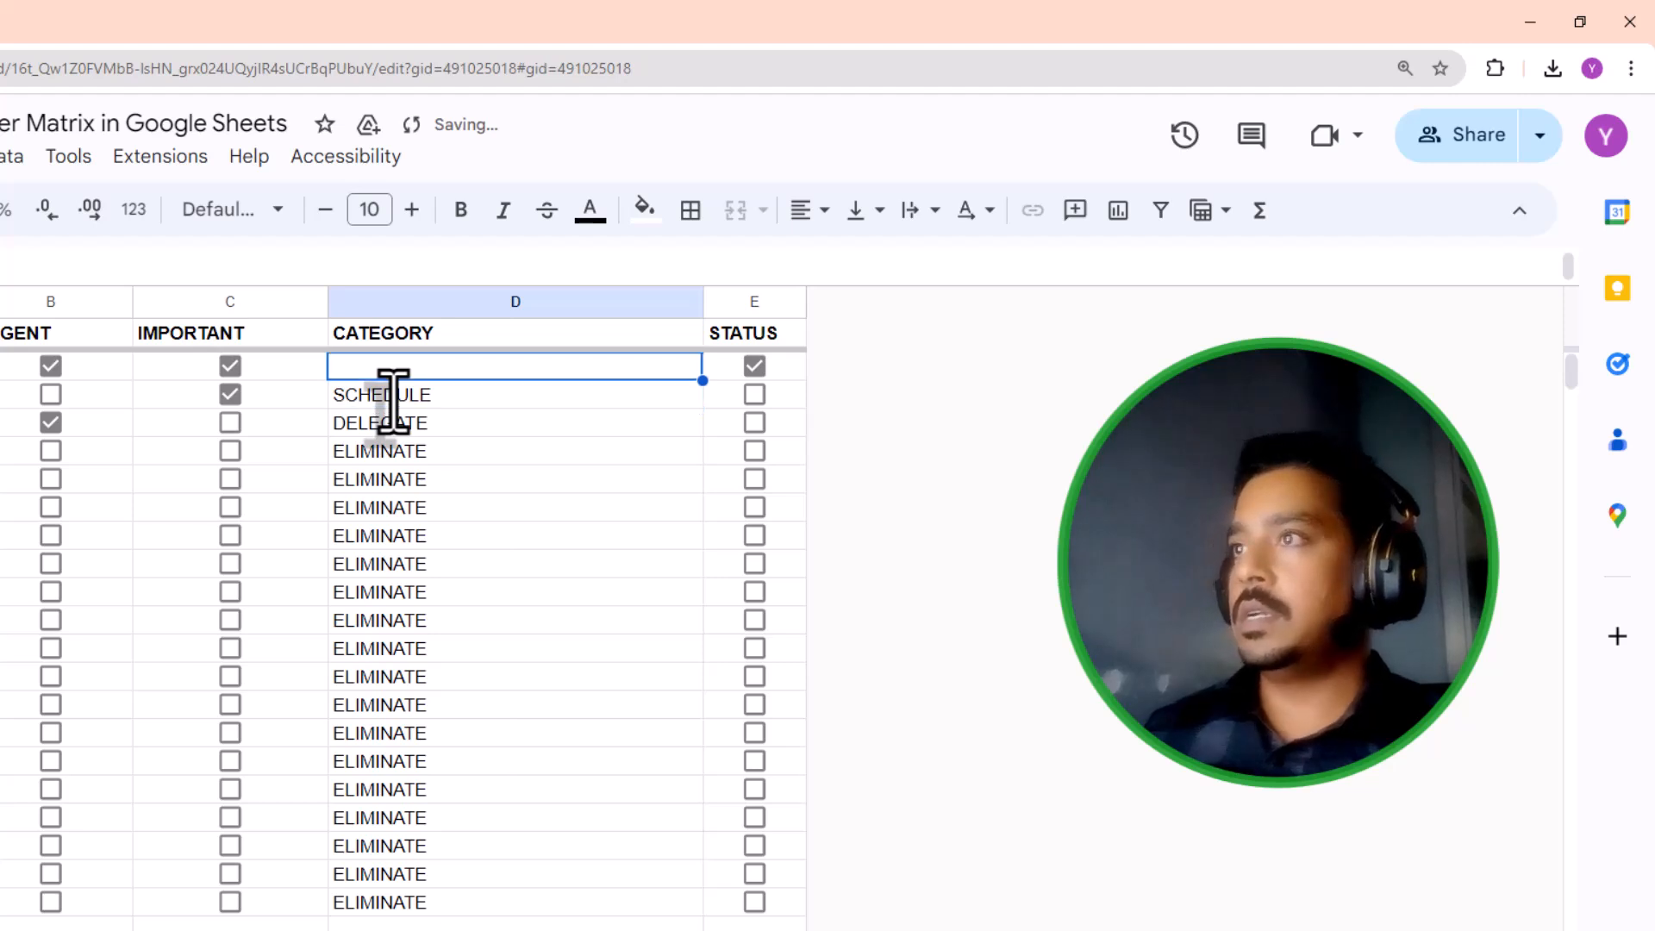
# Step: Change the E2=TRUE result in the D2 formula to "DONE" and fill the formula down to D21
pyautogui.click(369, 365)
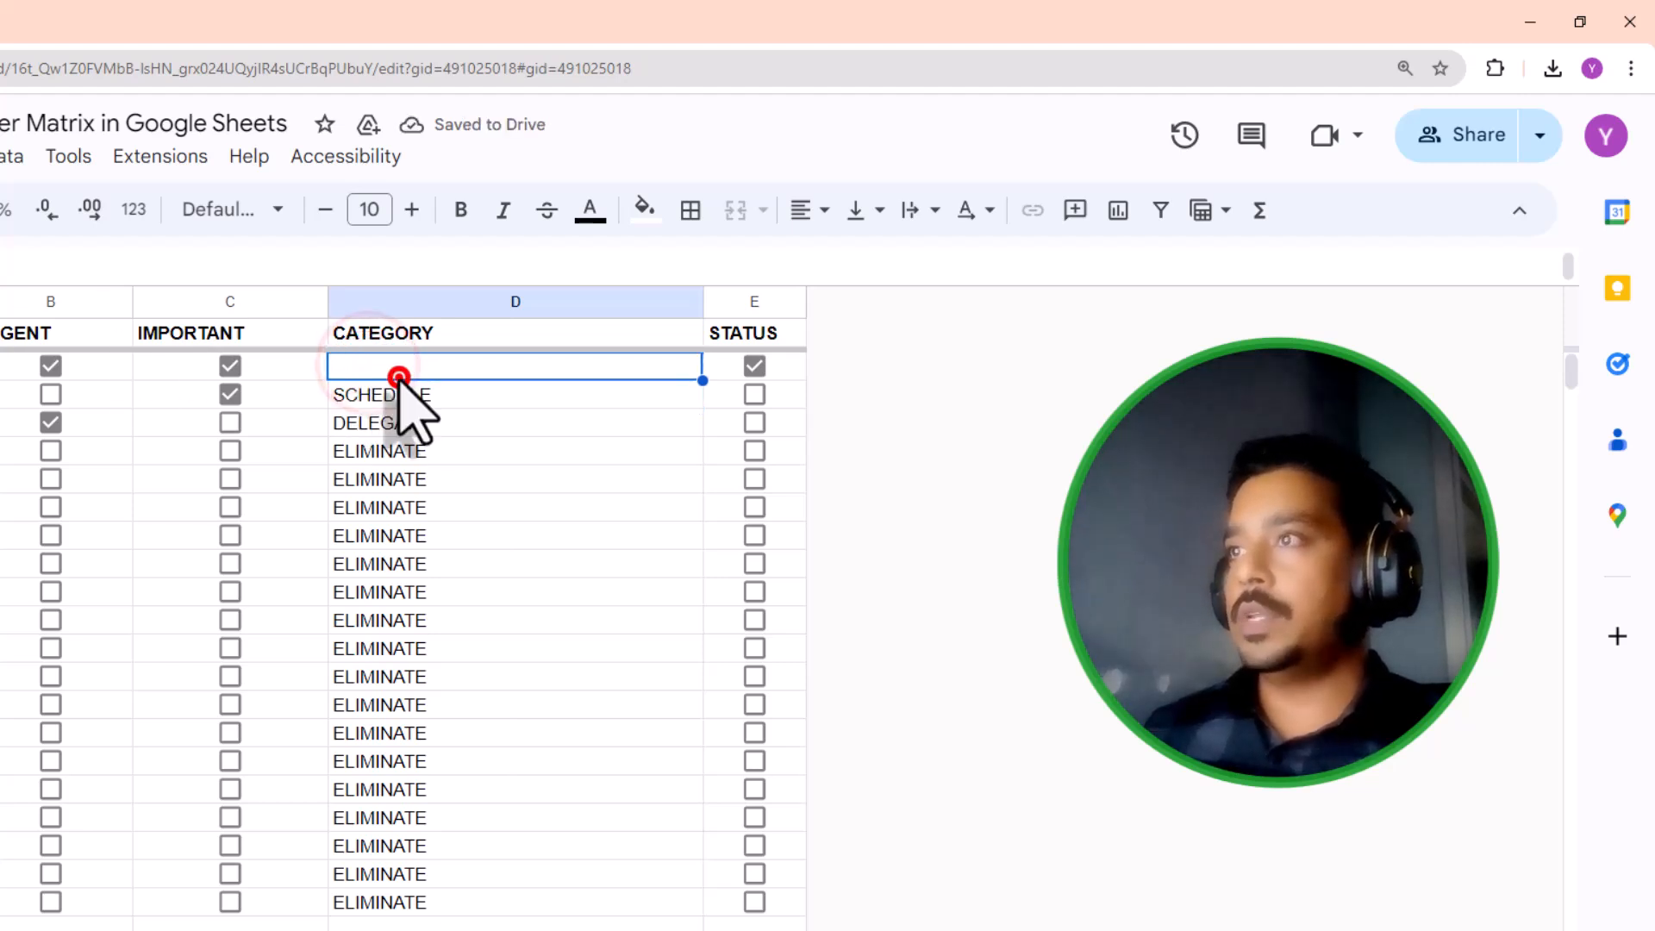
pyautogui.doubleClick(396, 372)
pyautogui.click(465, 365)
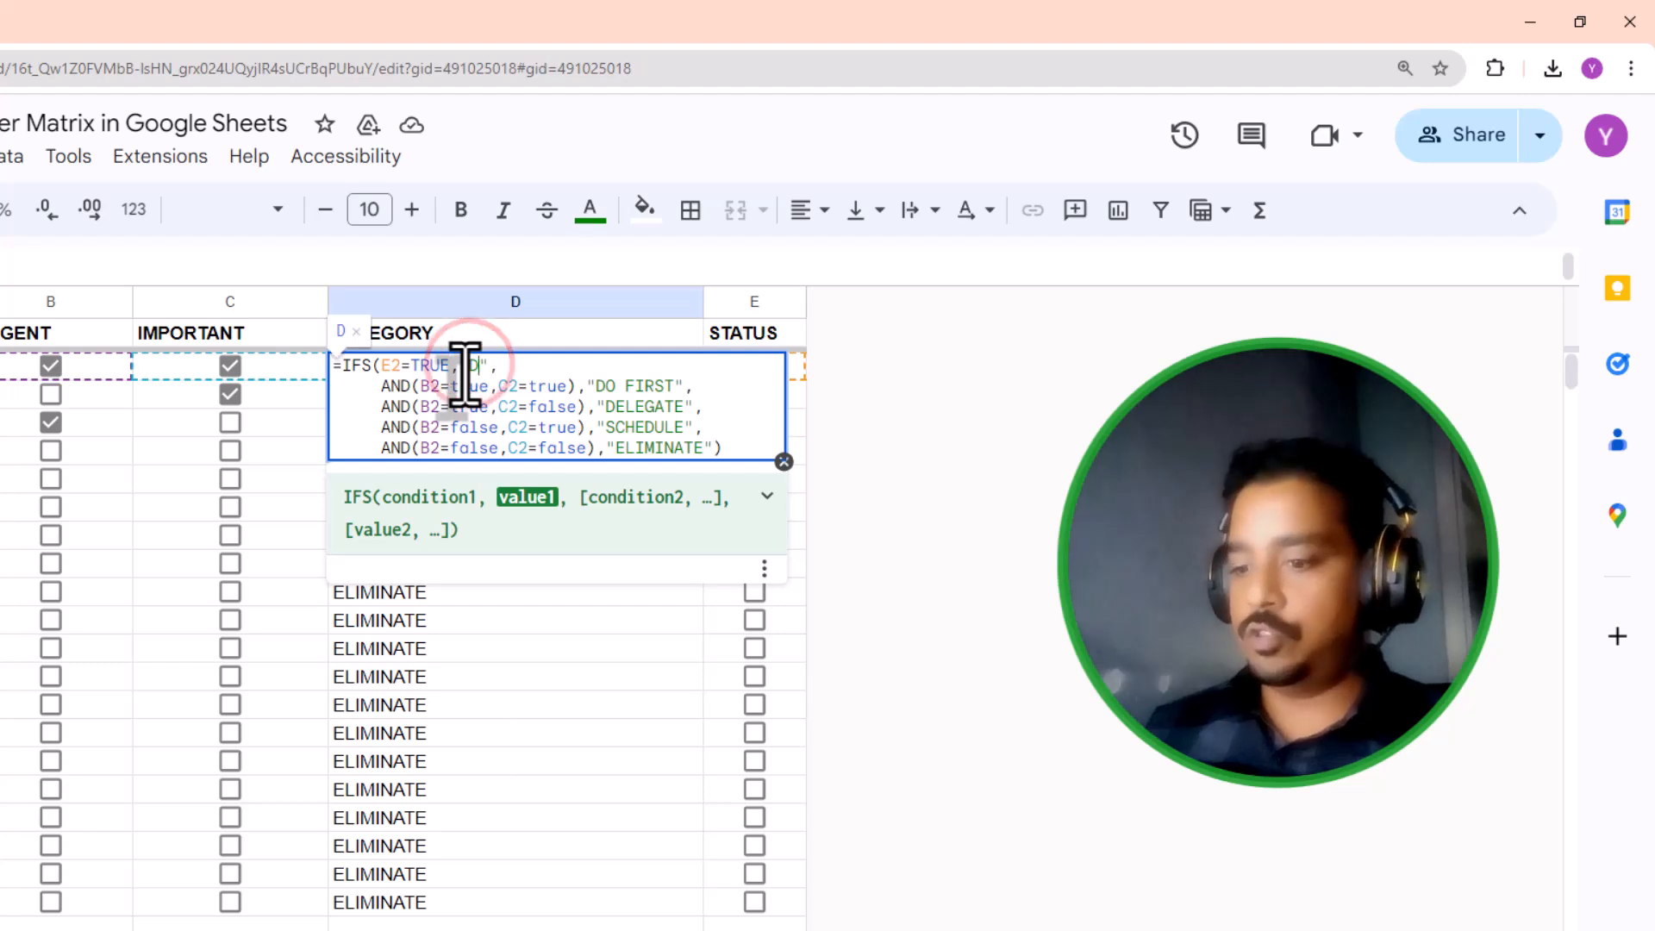
pyautogui.write('DONE')
pyautogui.press('Return')
pyautogui.press('Up')
pyautogui.hotkey('ctrl', 'shift', 'Down')
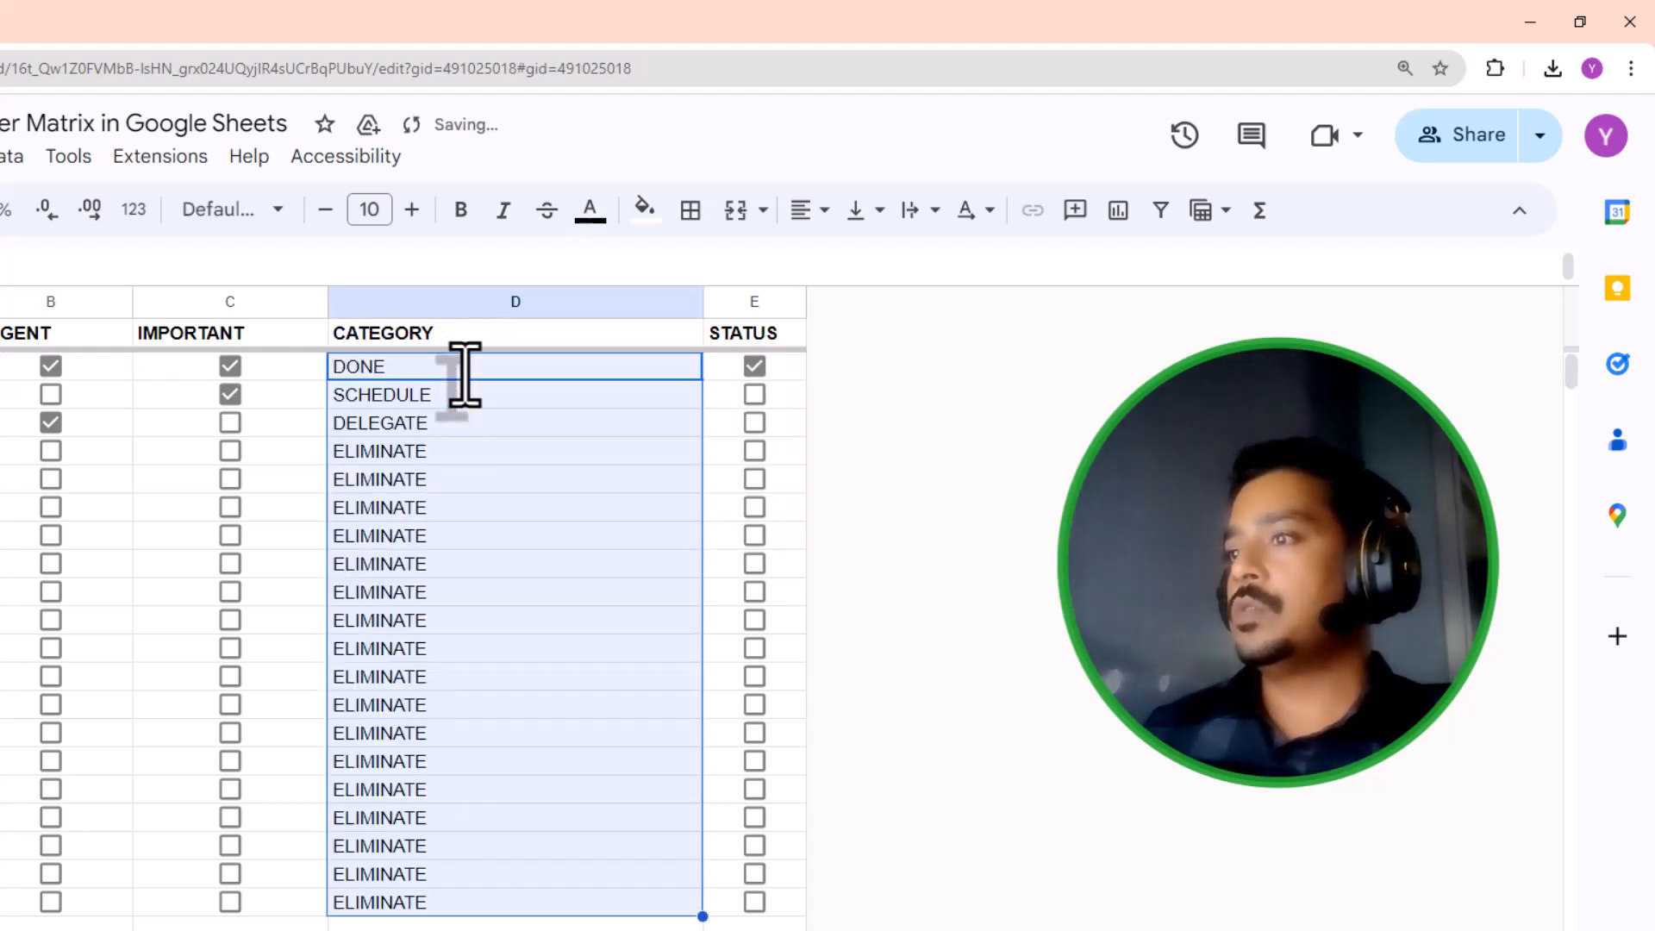
# Step: Test the DONE category by ticking STATUS for "Coordinate with delivery drivers", and clear the STATUS column again
pyautogui.click(755, 592)
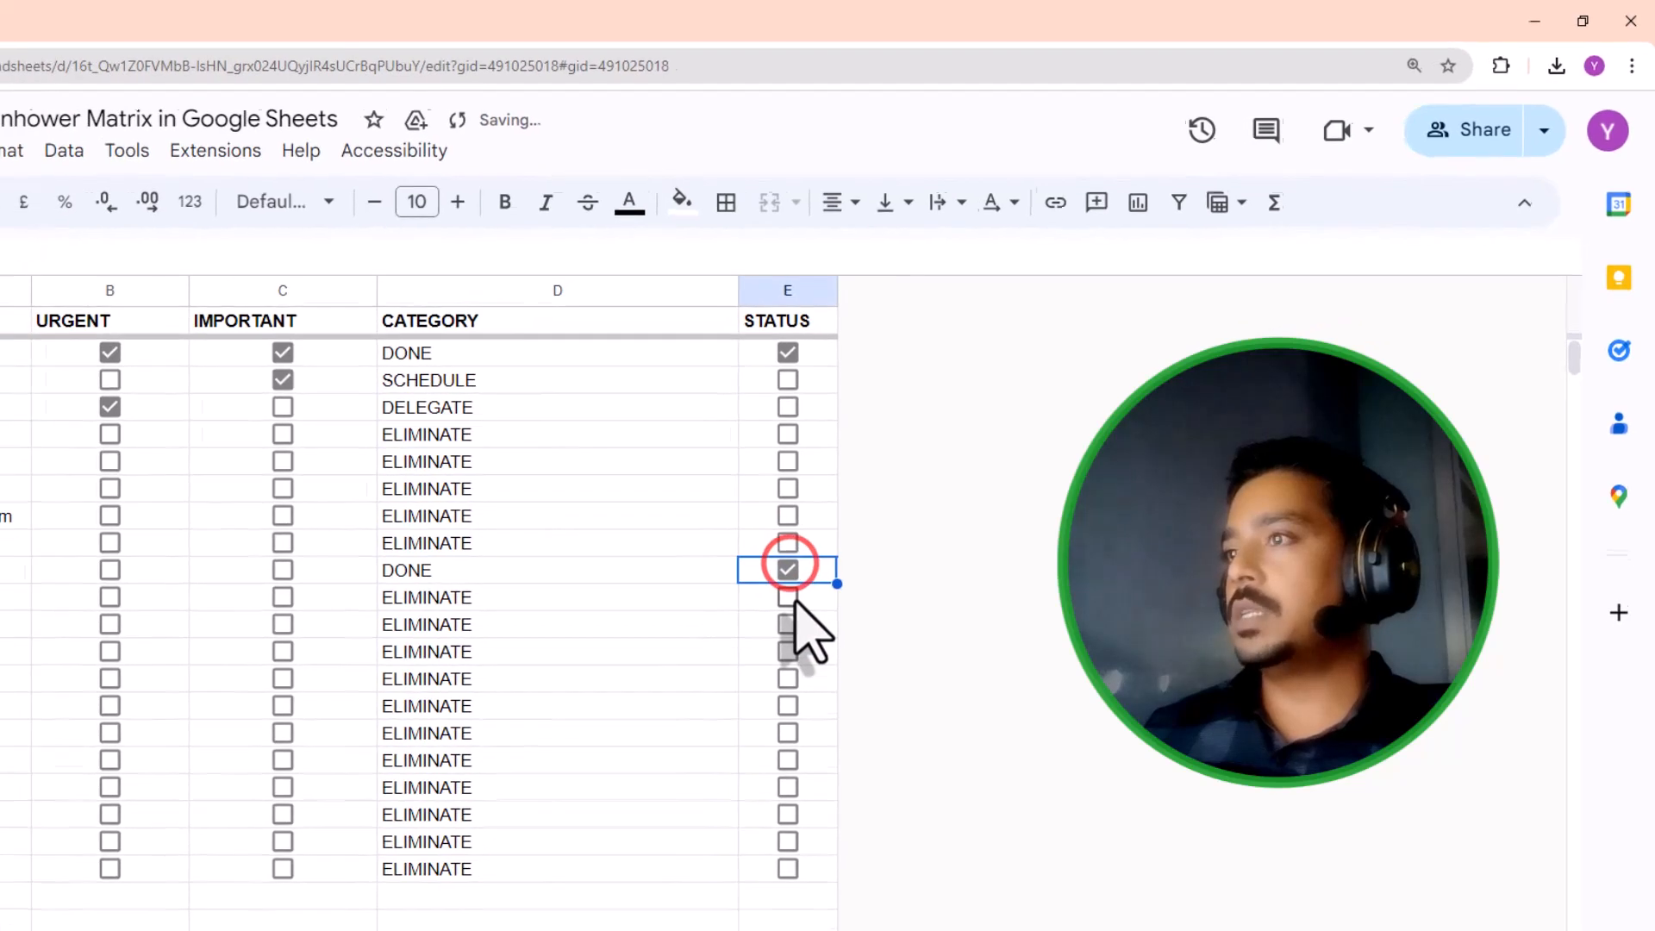
pyautogui.click(755, 620)
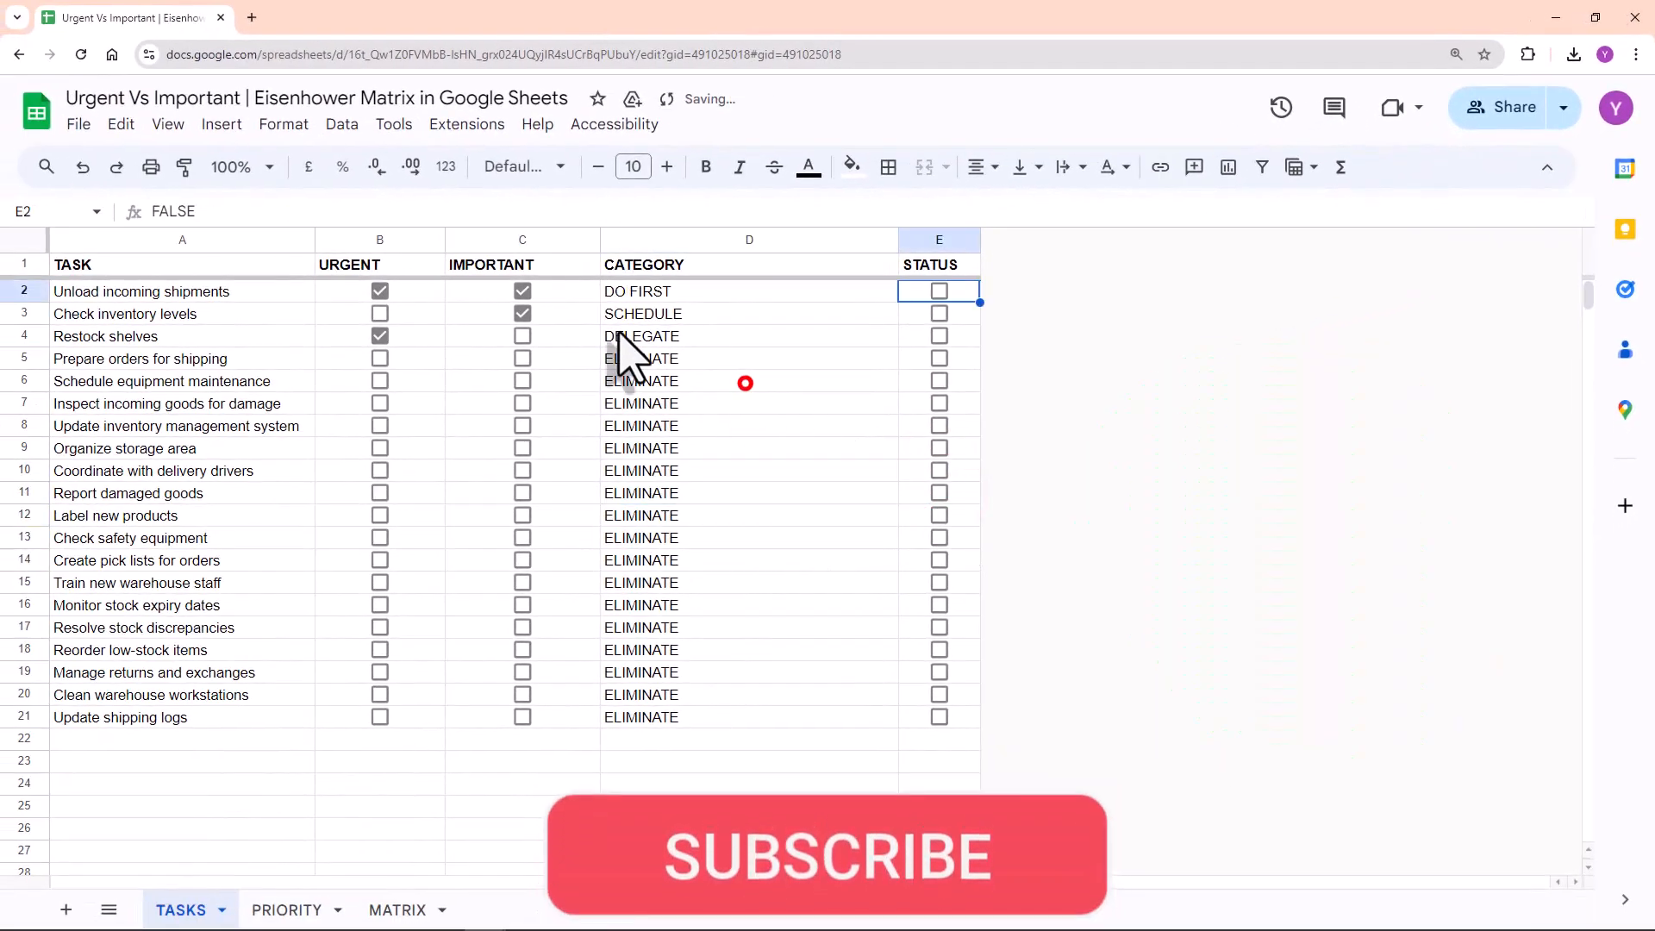
pyautogui.press('Left')
pyautogui.press('Down')
pyautogui.press('Down')
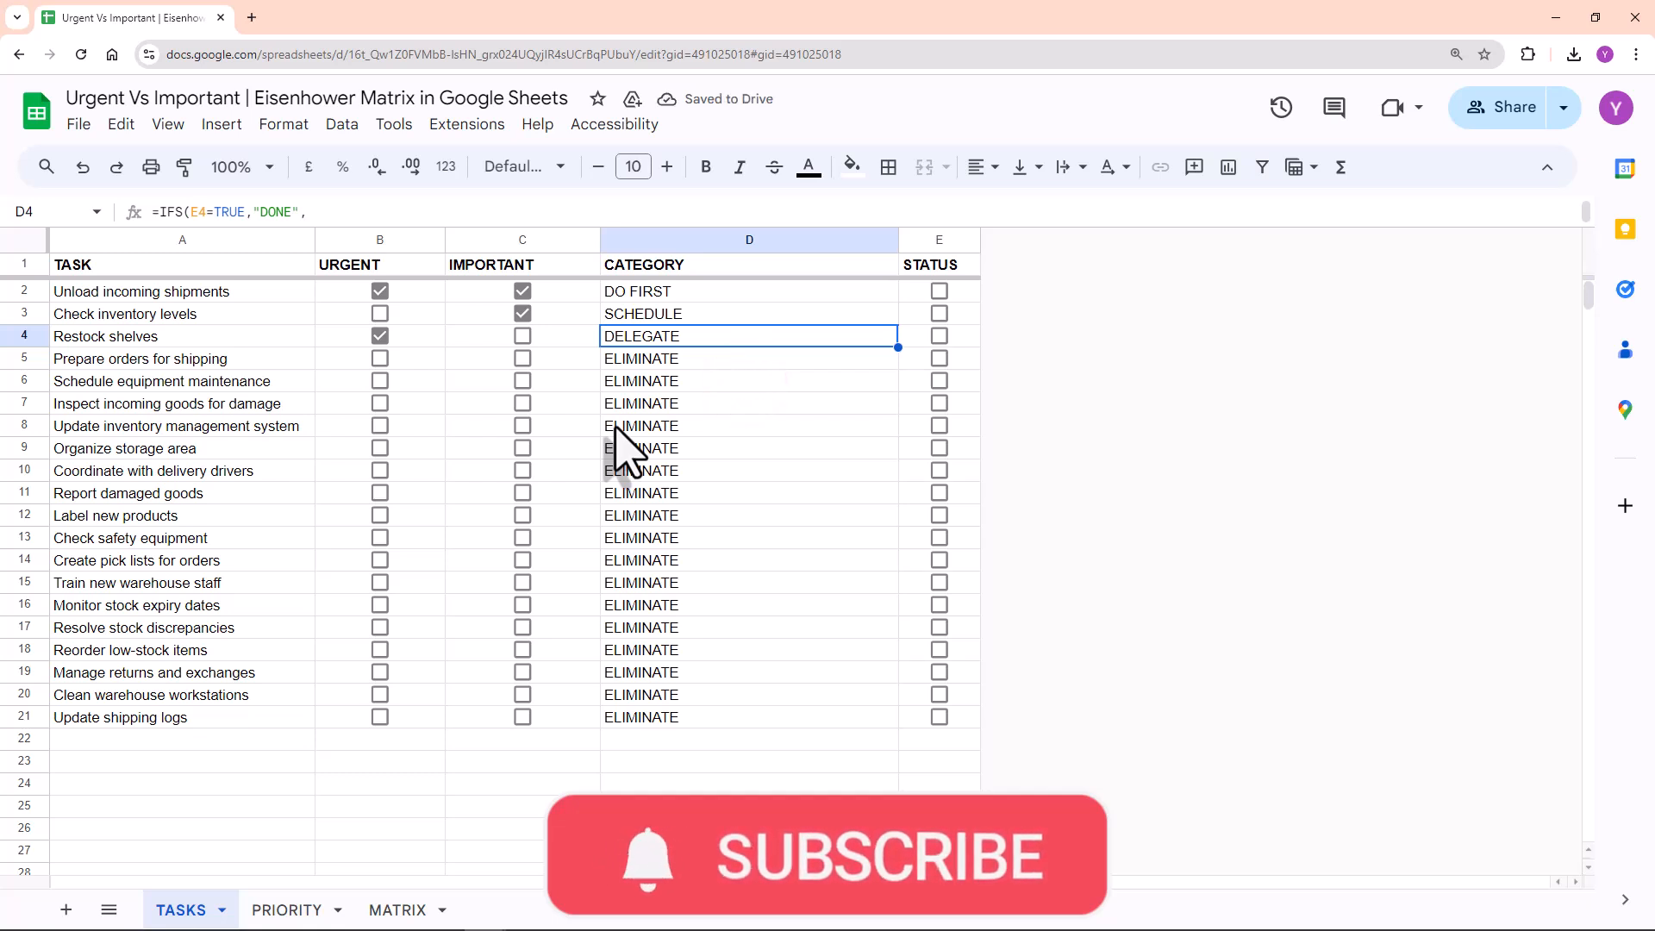
# Step: Mark the tasks in rows 6, 7, 8, 10 and 12 as IMPORTANT and rows 10 and 13 as URGENT
pyautogui.click(522, 381)
pyautogui.click(523, 402)
pyautogui.click(522, 425)
pyautogui.click(523, 470)
pyautogui.click(522, 515)
pyautogui.moveTo(380, 537); pyautogui.dragTo(379, 514)
pyautogui.click(379, 492)
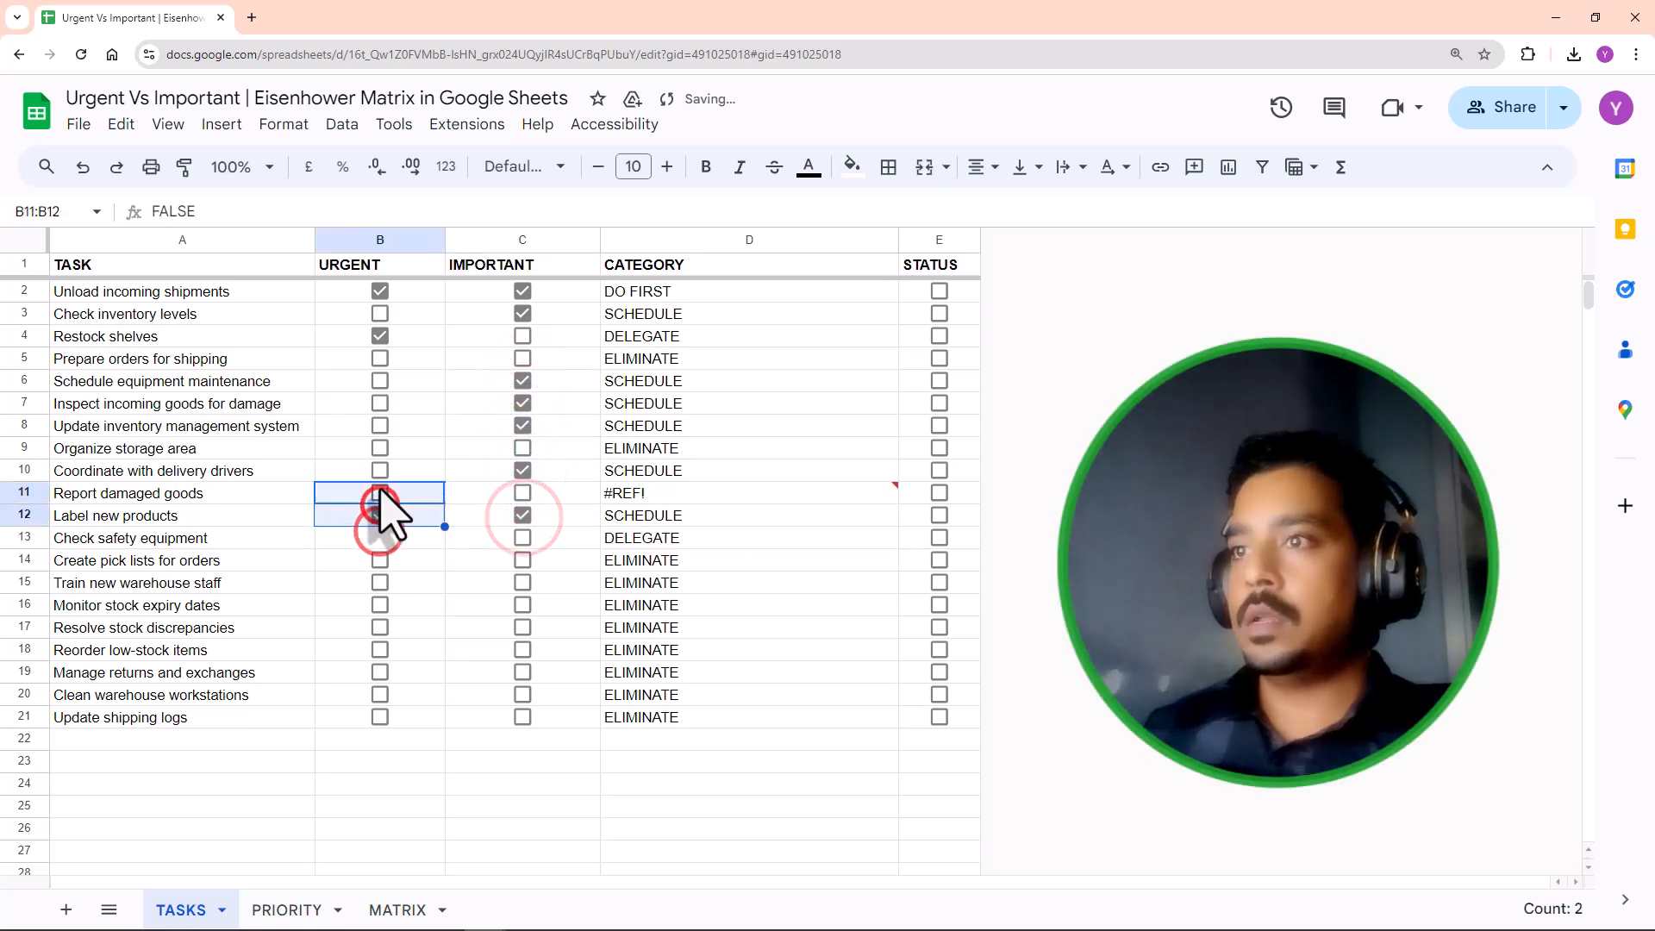
pyautogui.click(379, 470)
# Step: Mark rows 15 and 19 as both URGENT and IMPORTANT, rows 16 and 21 as IMPORTANT, and row 20 as URGENT
pyautogui.click(379, 582)
pyautogui.click(522, 582)
pyautogui.click(523, 604)
pyautogui.click(522, 627)
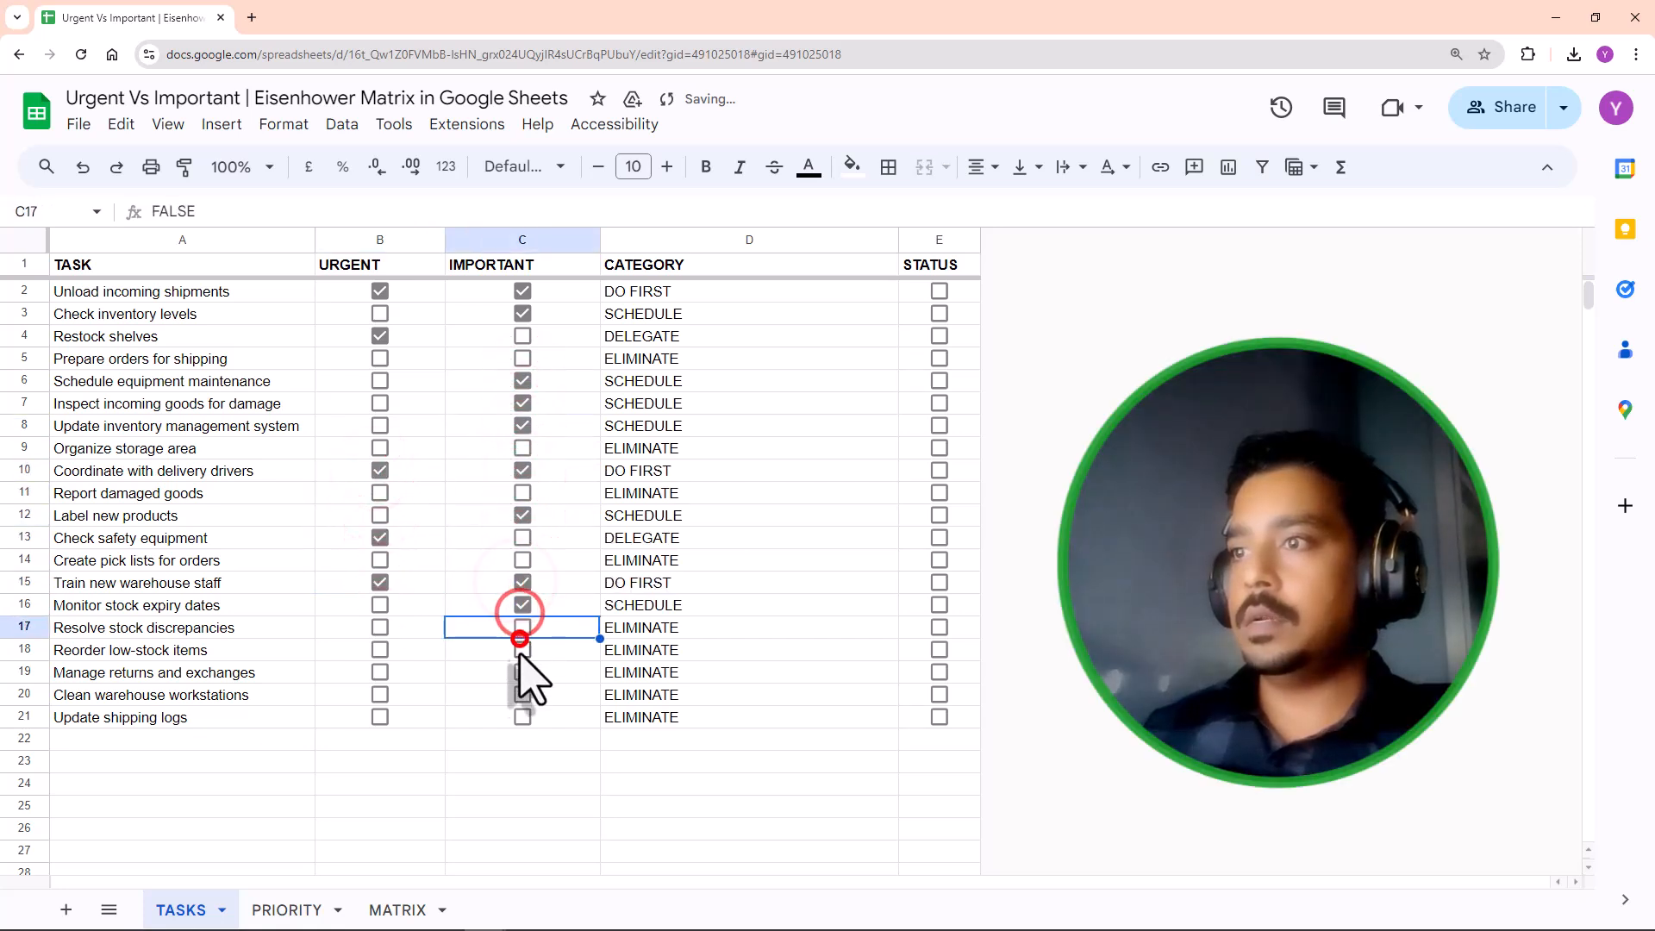
pyautogui.click(523, 671)
pyautogui.click(379, 671)
pyautogui.click(380, 694)
pyautogui.click(522, 717)
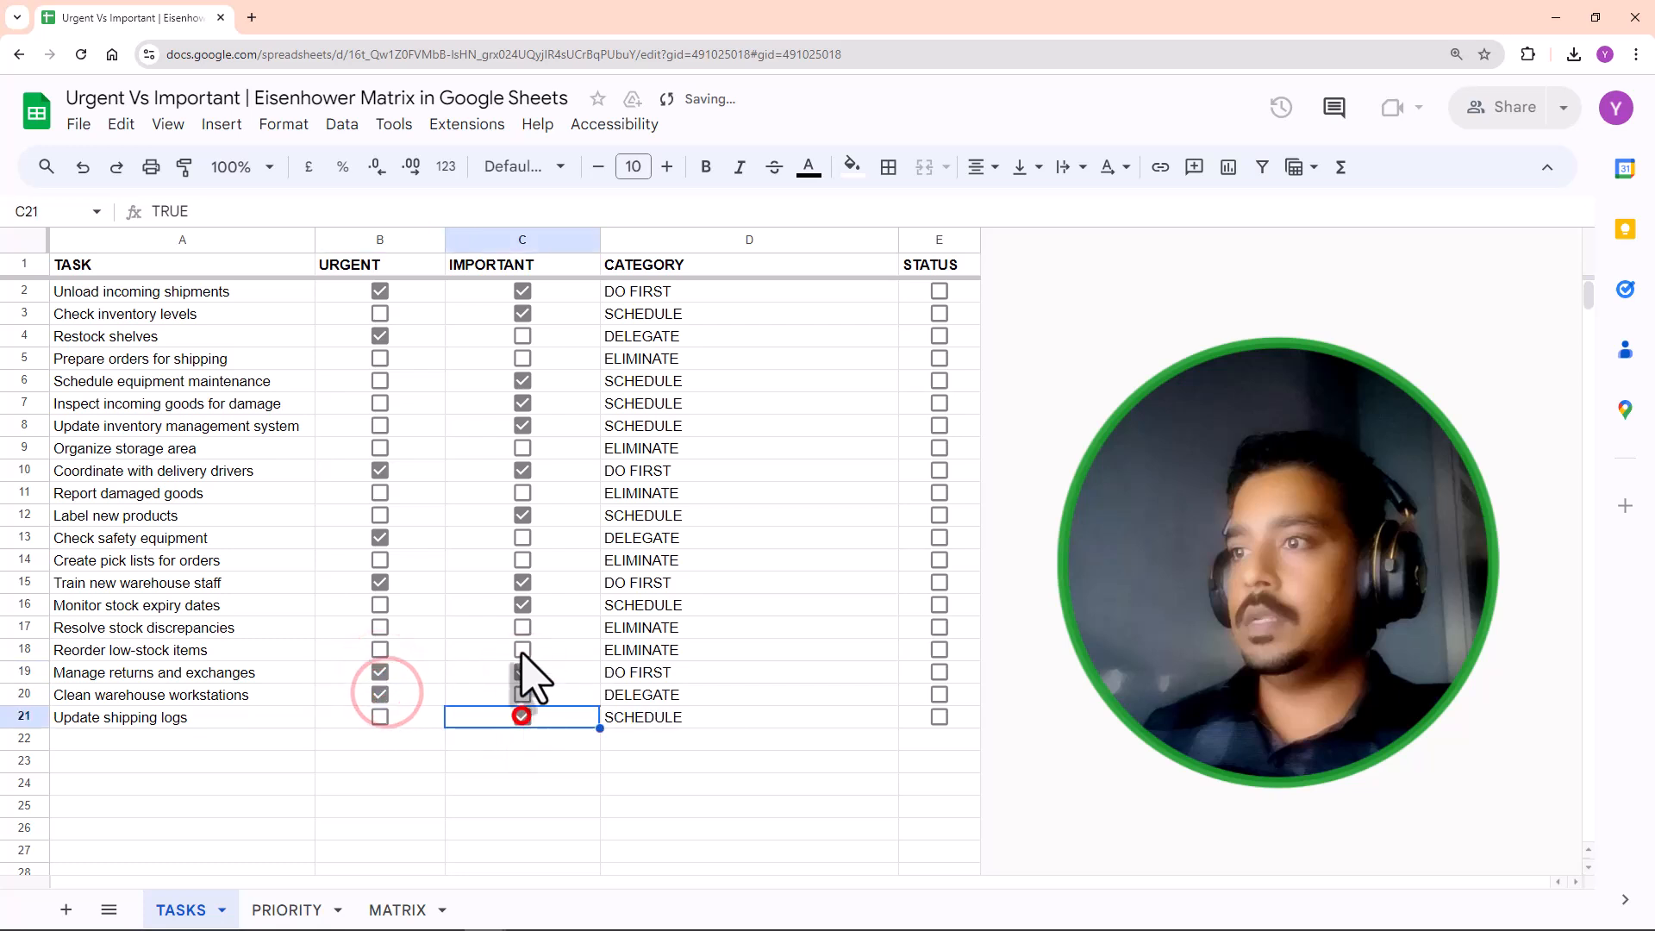
# Step: Tick the STATUS checkboxes for the tasks in rows 5, 7, 11, 13 and 15
pyautogui.click(938, 357)
pyautogui.click(939, 402)
pyautogui.click(939, 492)
pyautogui.click(939, 515)
pyautogui.click(939, 537)
pyautogui.click(939, 582)
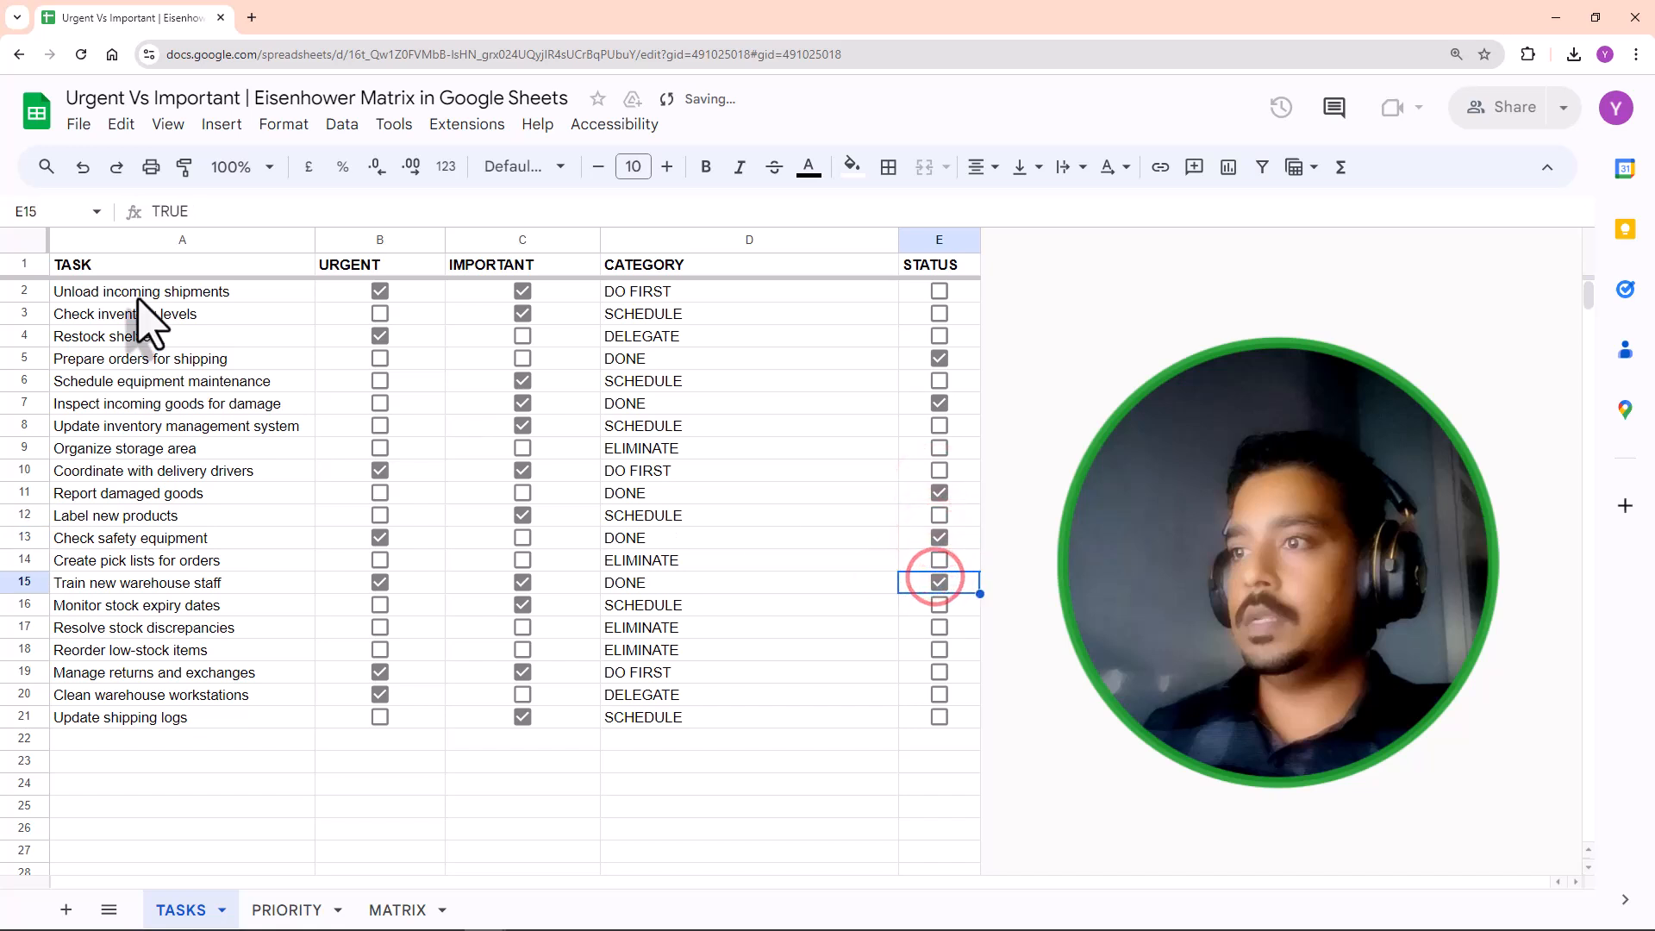
# Step: Convert the task list A1:E21 to a table
pyautogui.moveTo(95, 265); pyautogui.dragTo(943, 716)
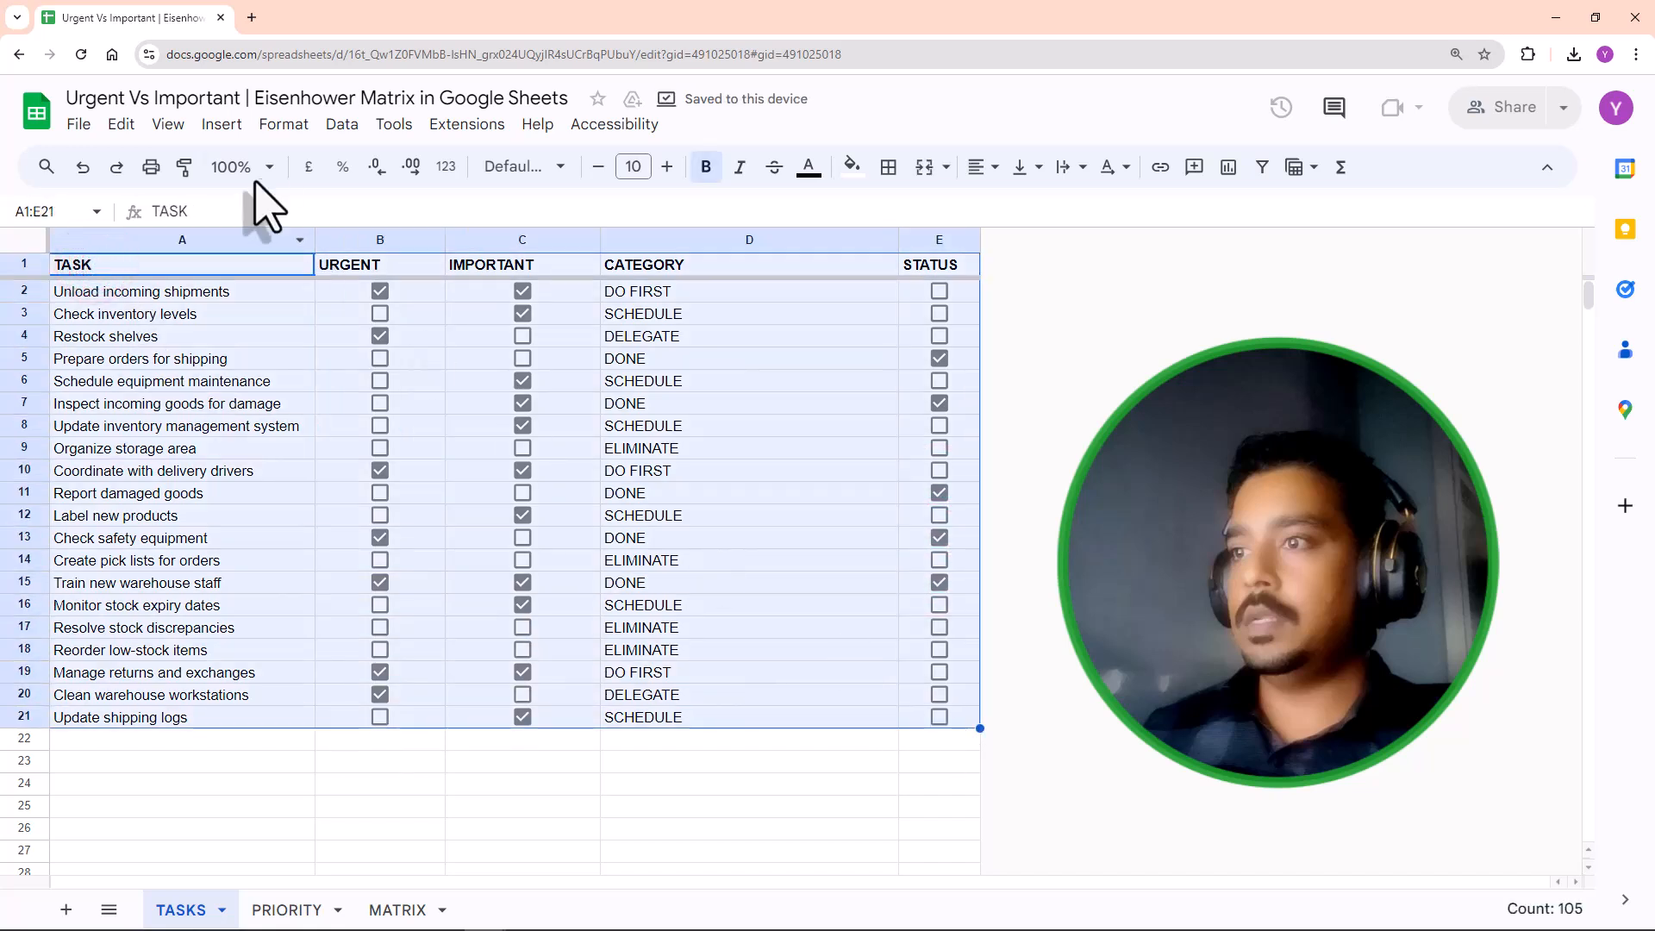
pyautogui.click(267, 126)
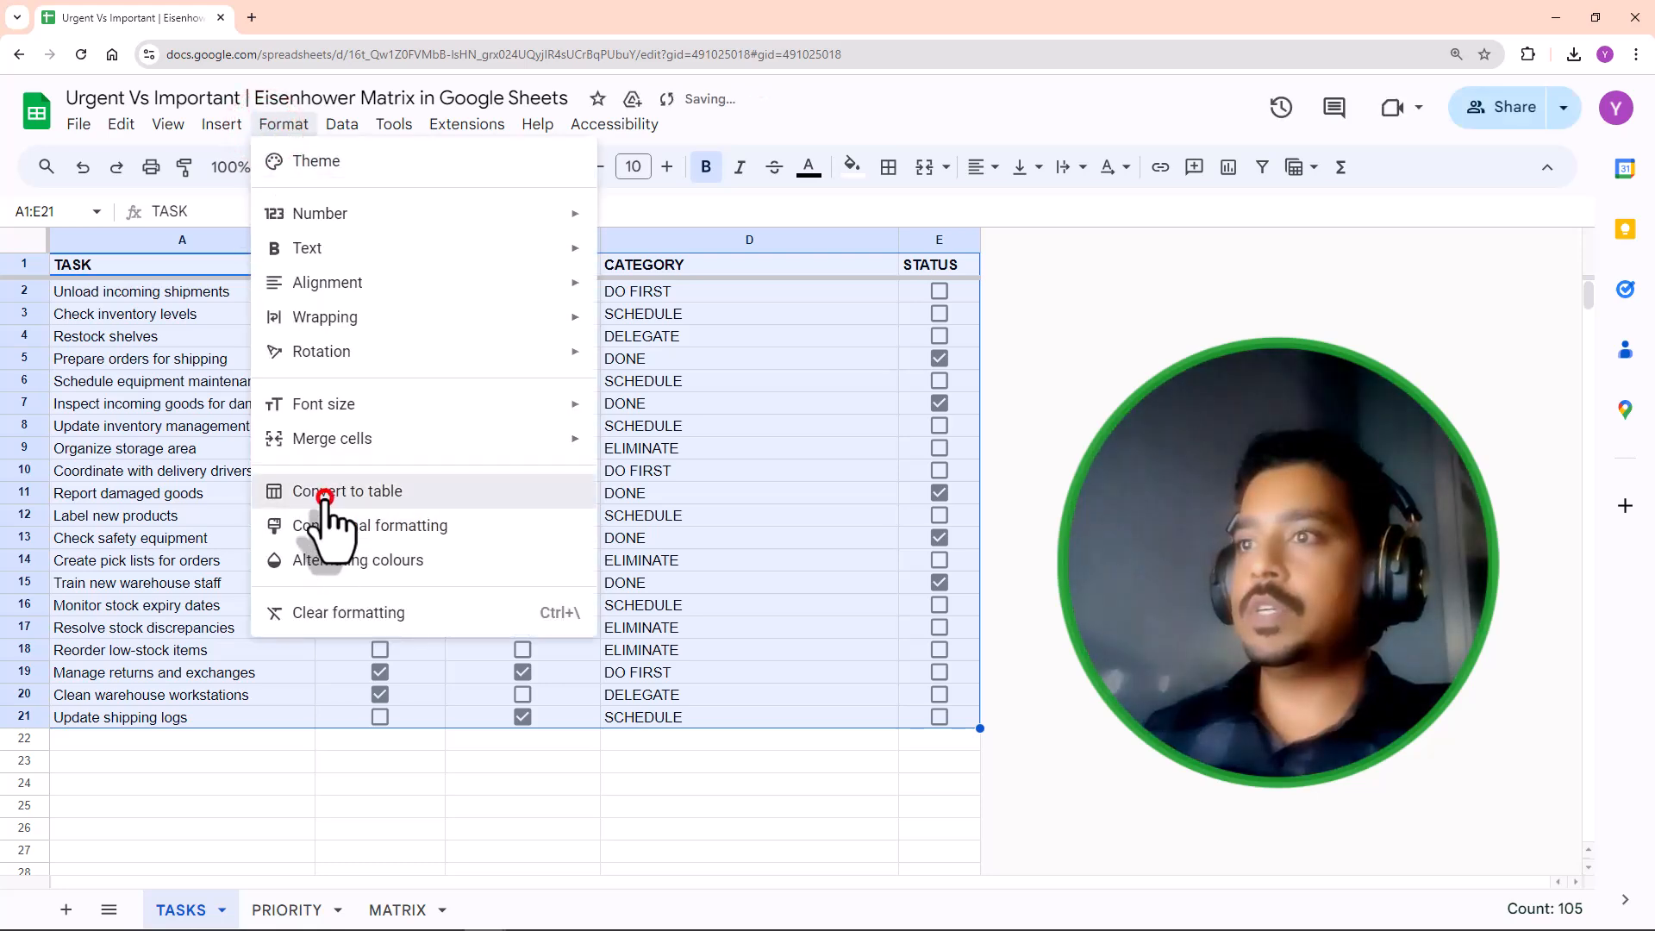
pyautogui.click(324, 493)
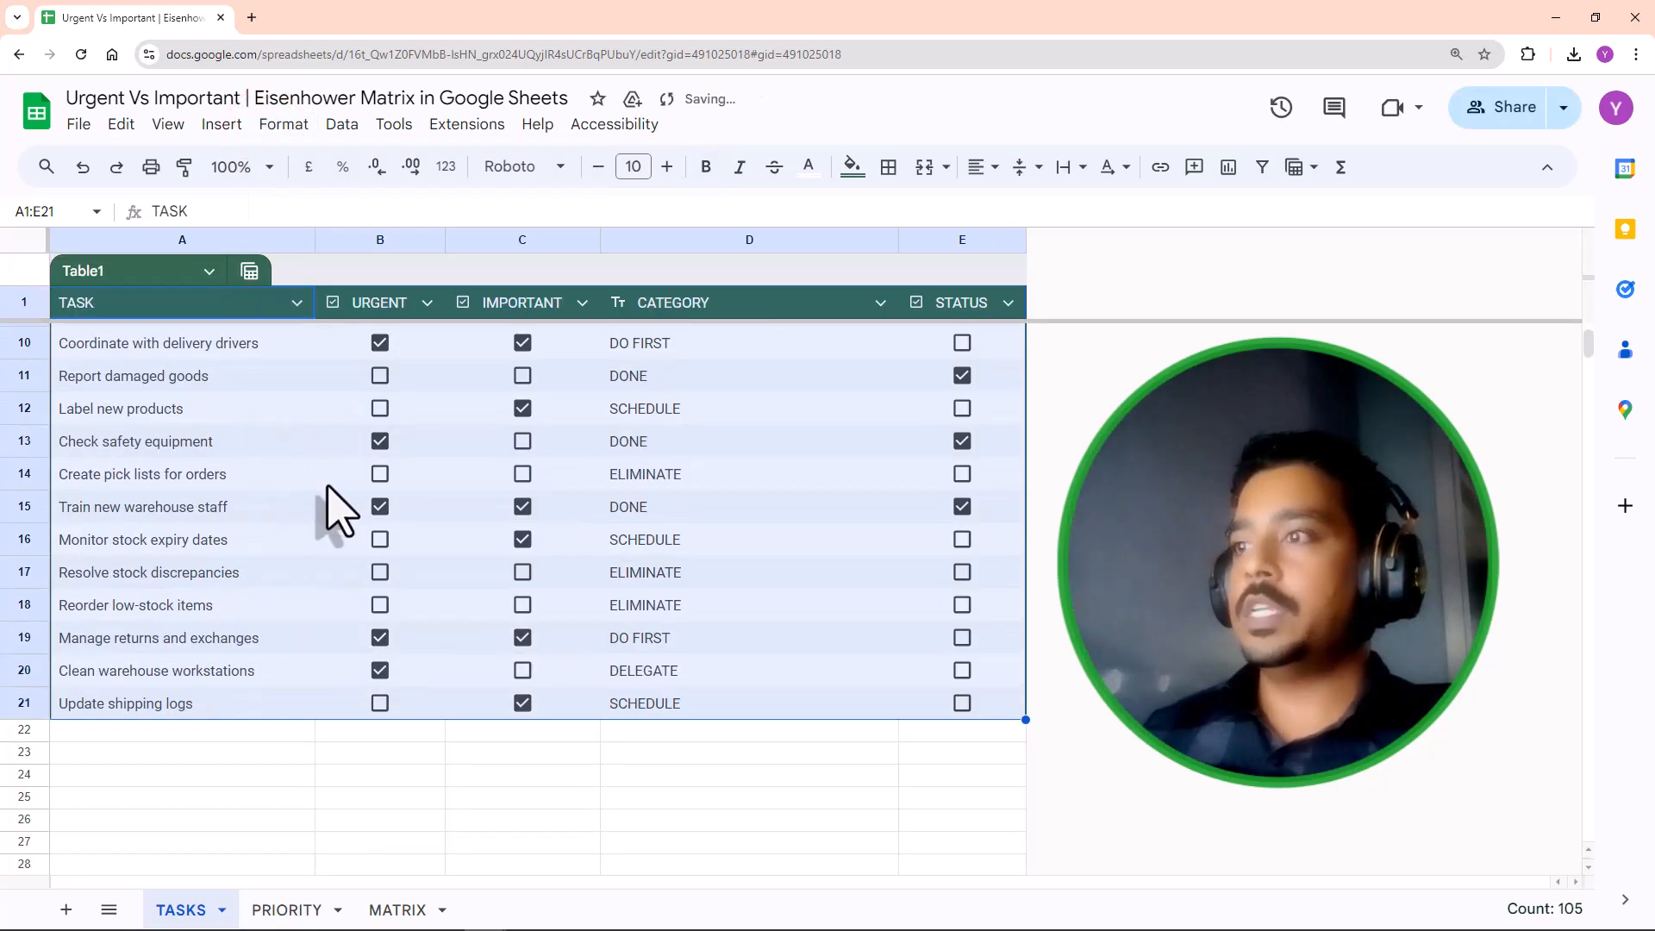
# Step: Create a group by view on STATUS for the table and look through its groups
pyautogui.scroll(2, 333, 506)
pyautogui.click(249, 275)
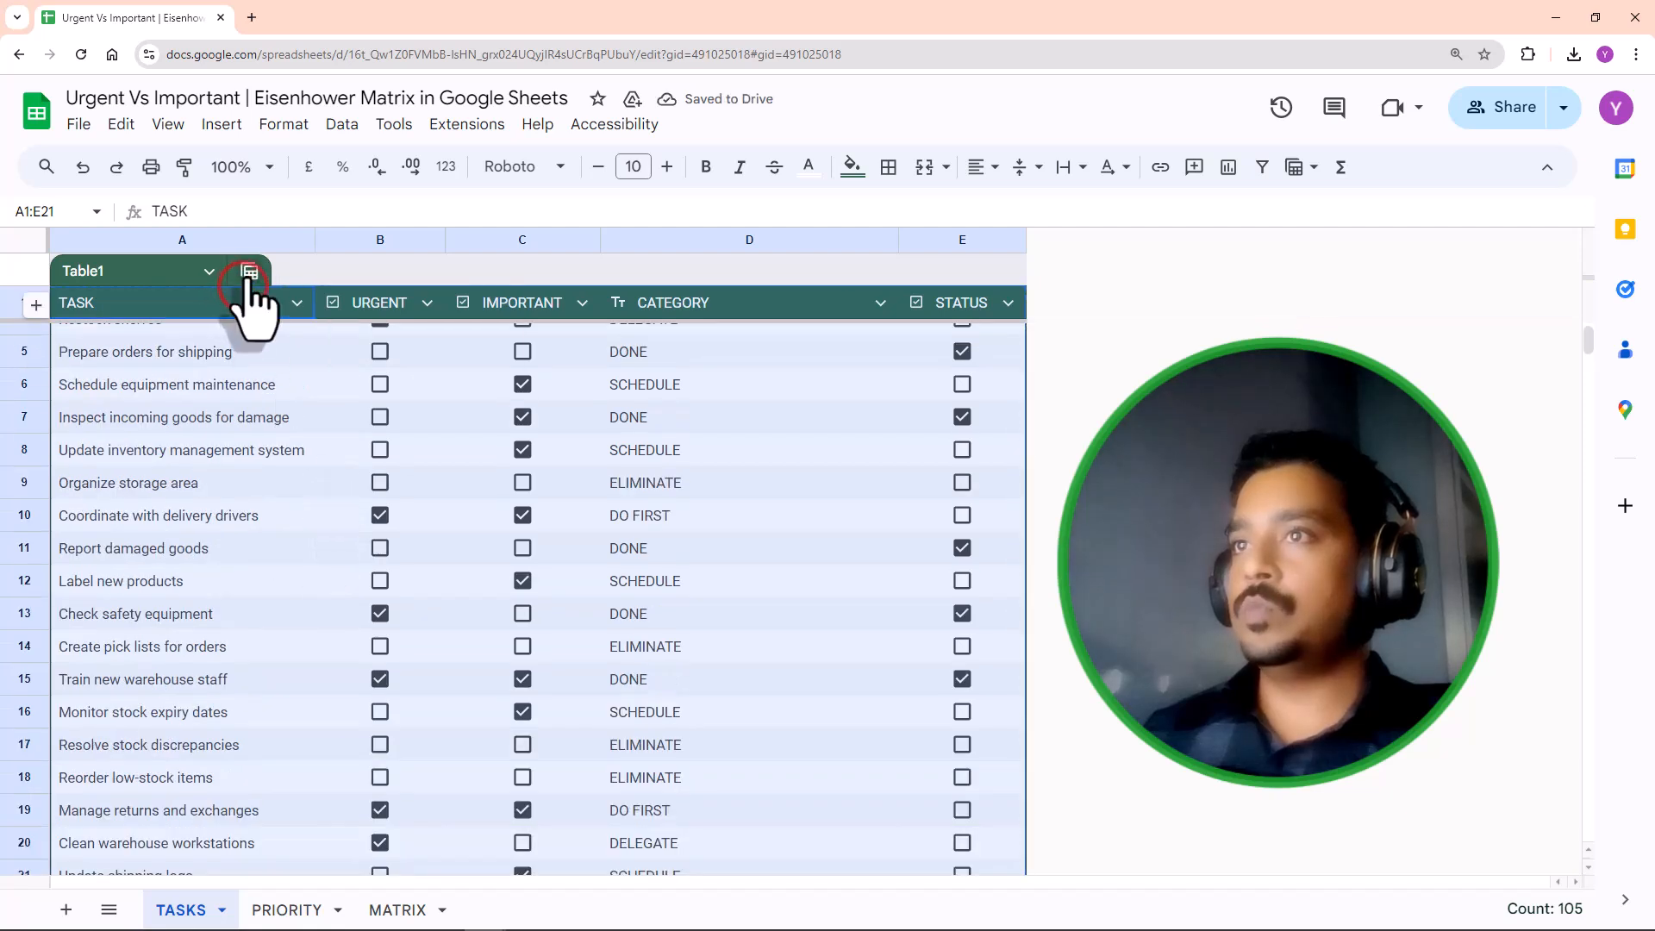
pyautogui.moveTo(263, 310)
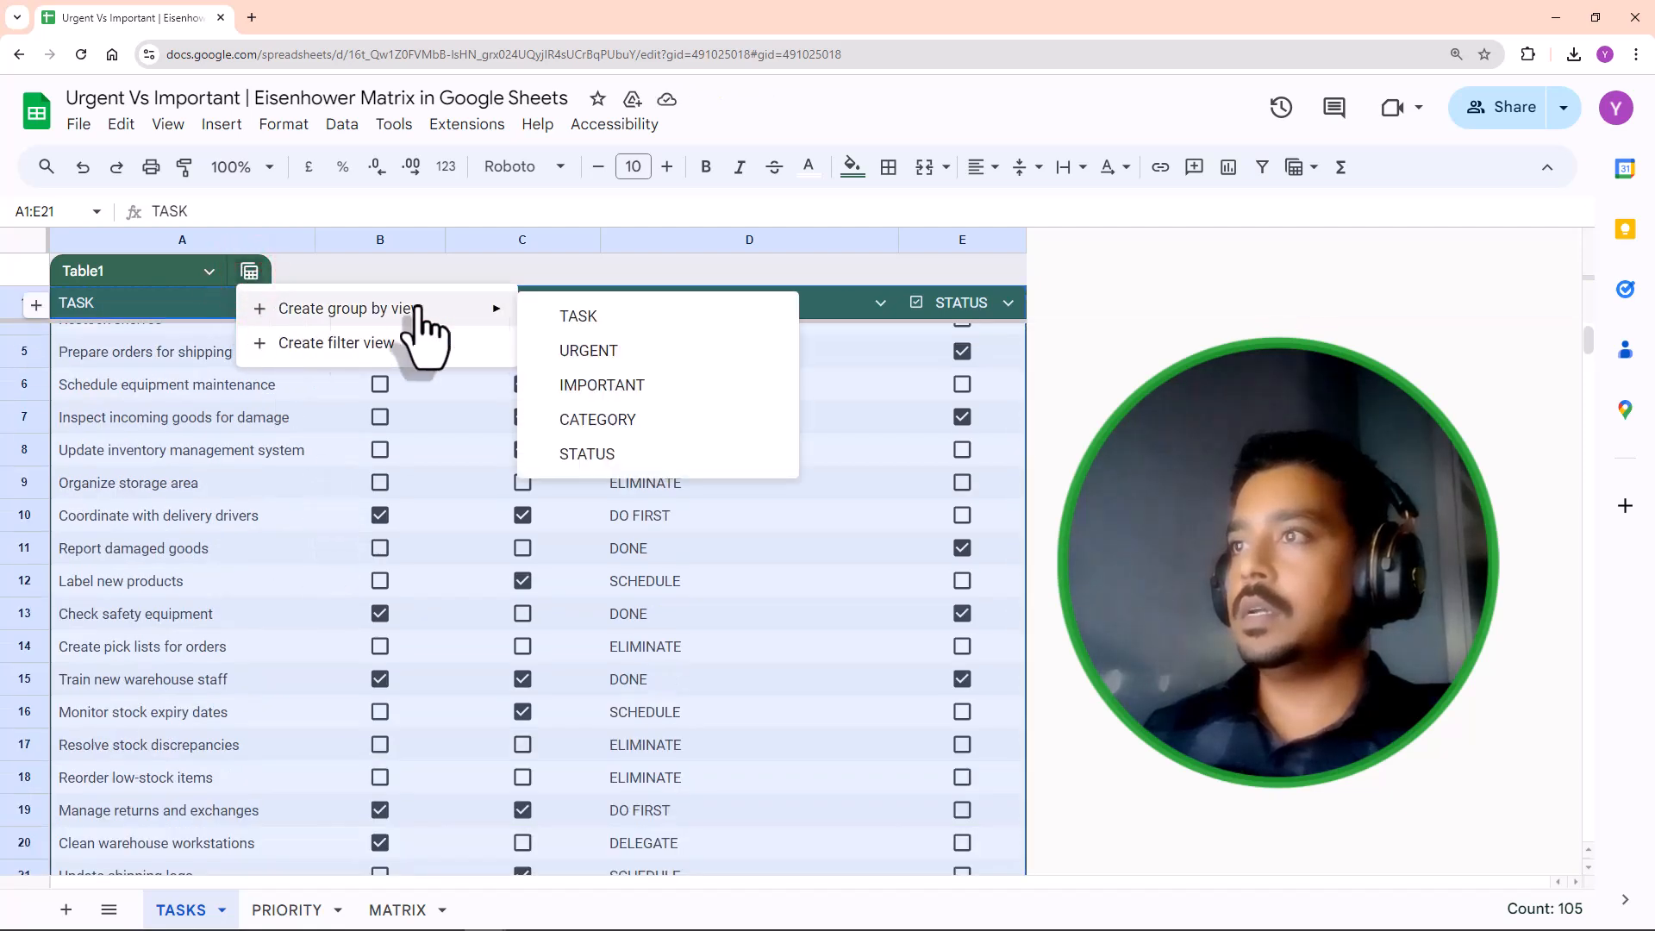
pyautogui.click(589, 450)
pyautogui.scroll(-5, 715, 483)
pyautogui.scroll(8, 716, 483)
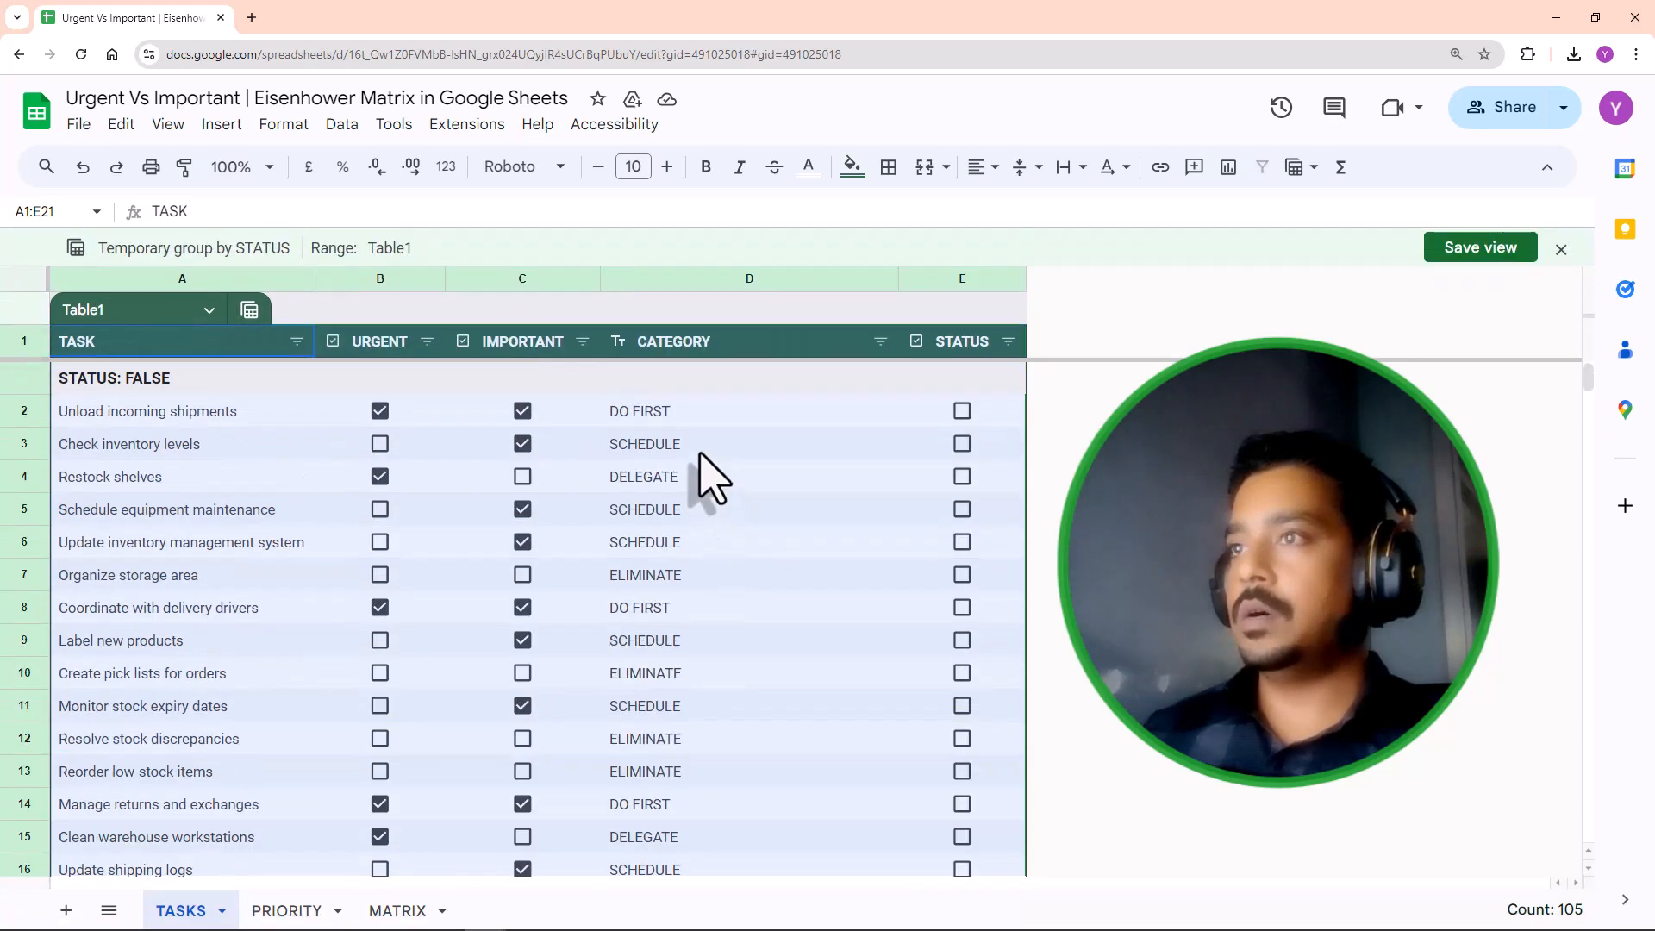
# Step: Group the table by URGENT, review the groups, and close the temporary views without saving
pyautogui.click(249, 309)
pyautogui.moveTo(259, 346)
pyautogui.click(599, 389)
pyautogui.scroll(-4, 69, 513)
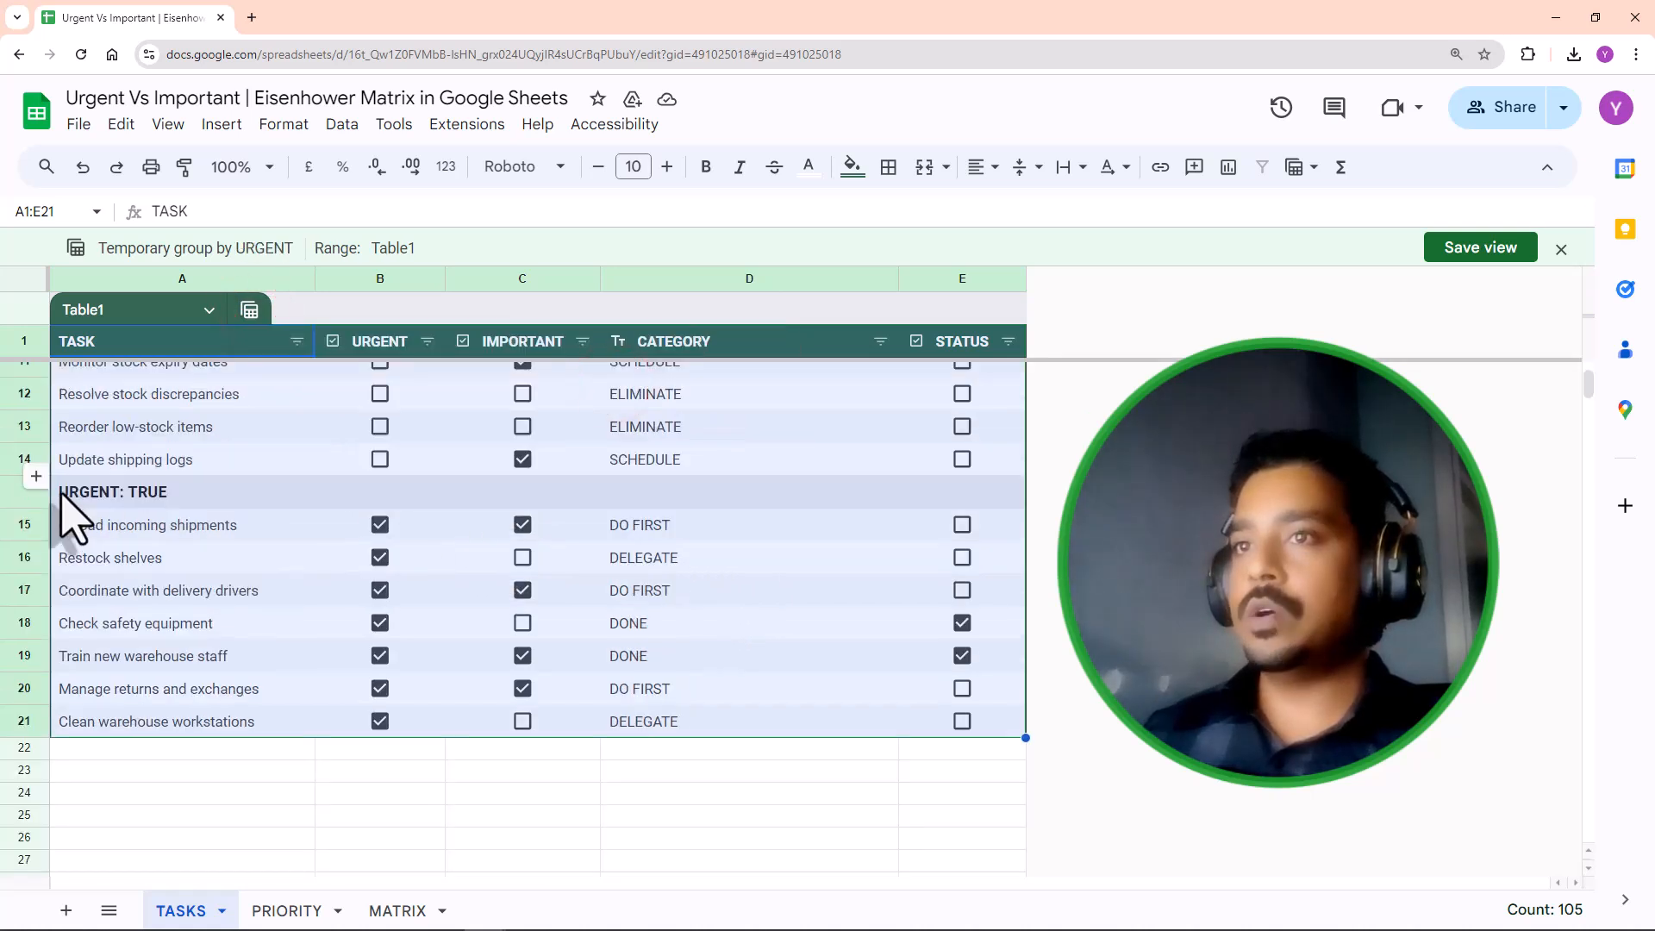
pyautogui.click(179, 492)
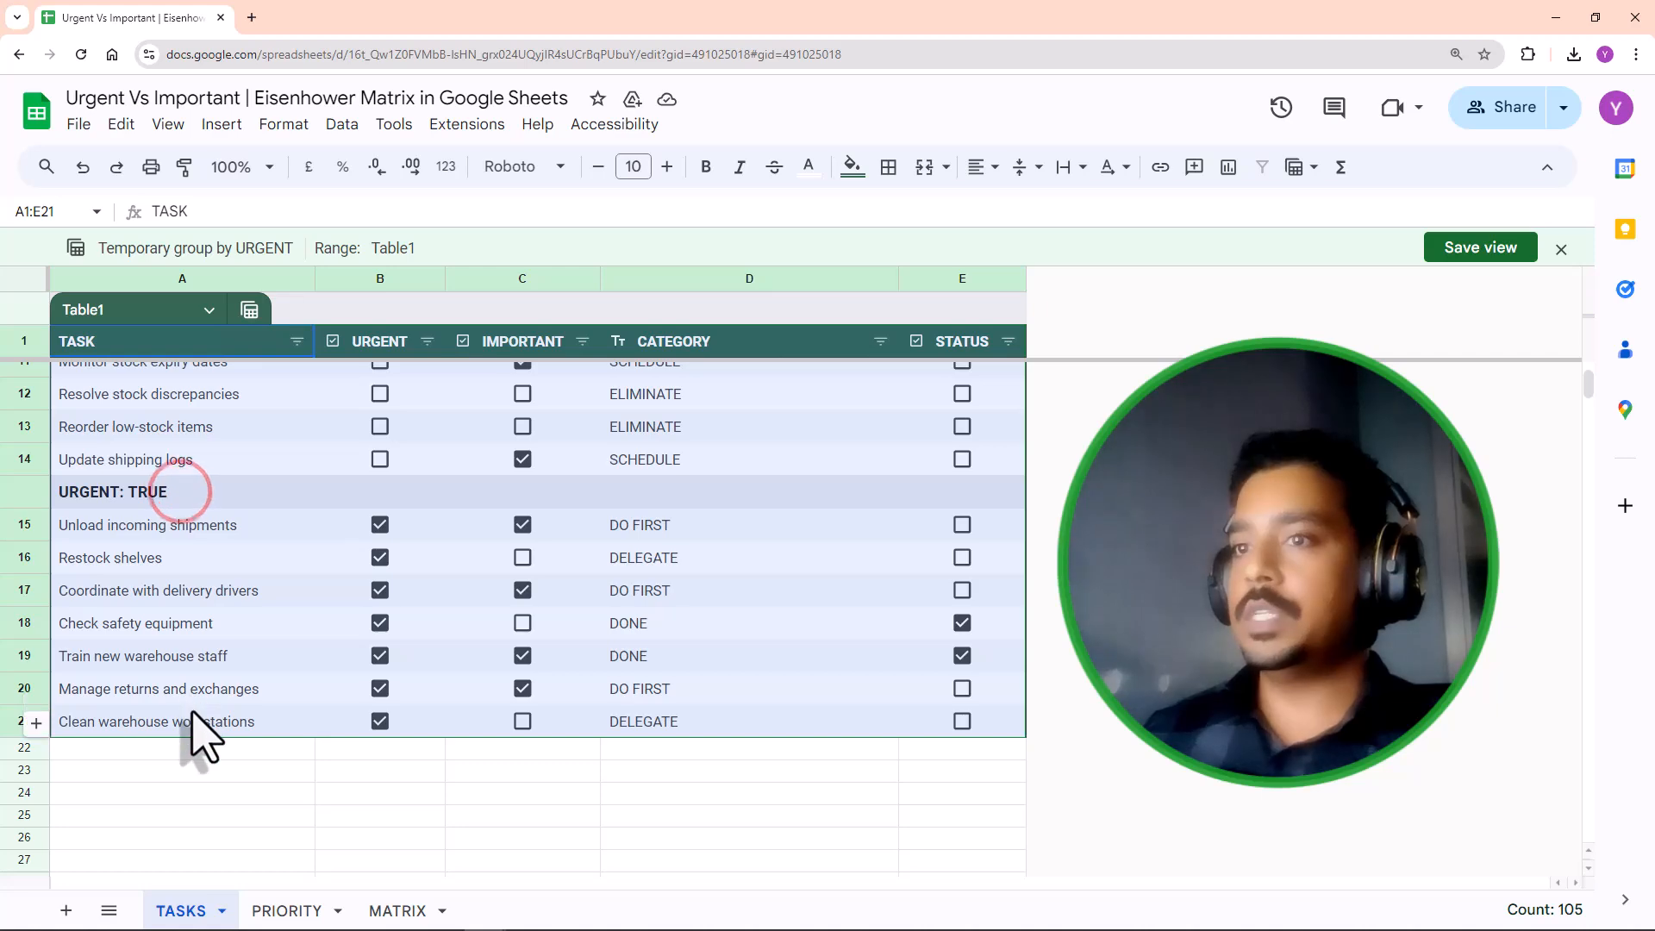
pyautogui.scroll(5, 236, 591)
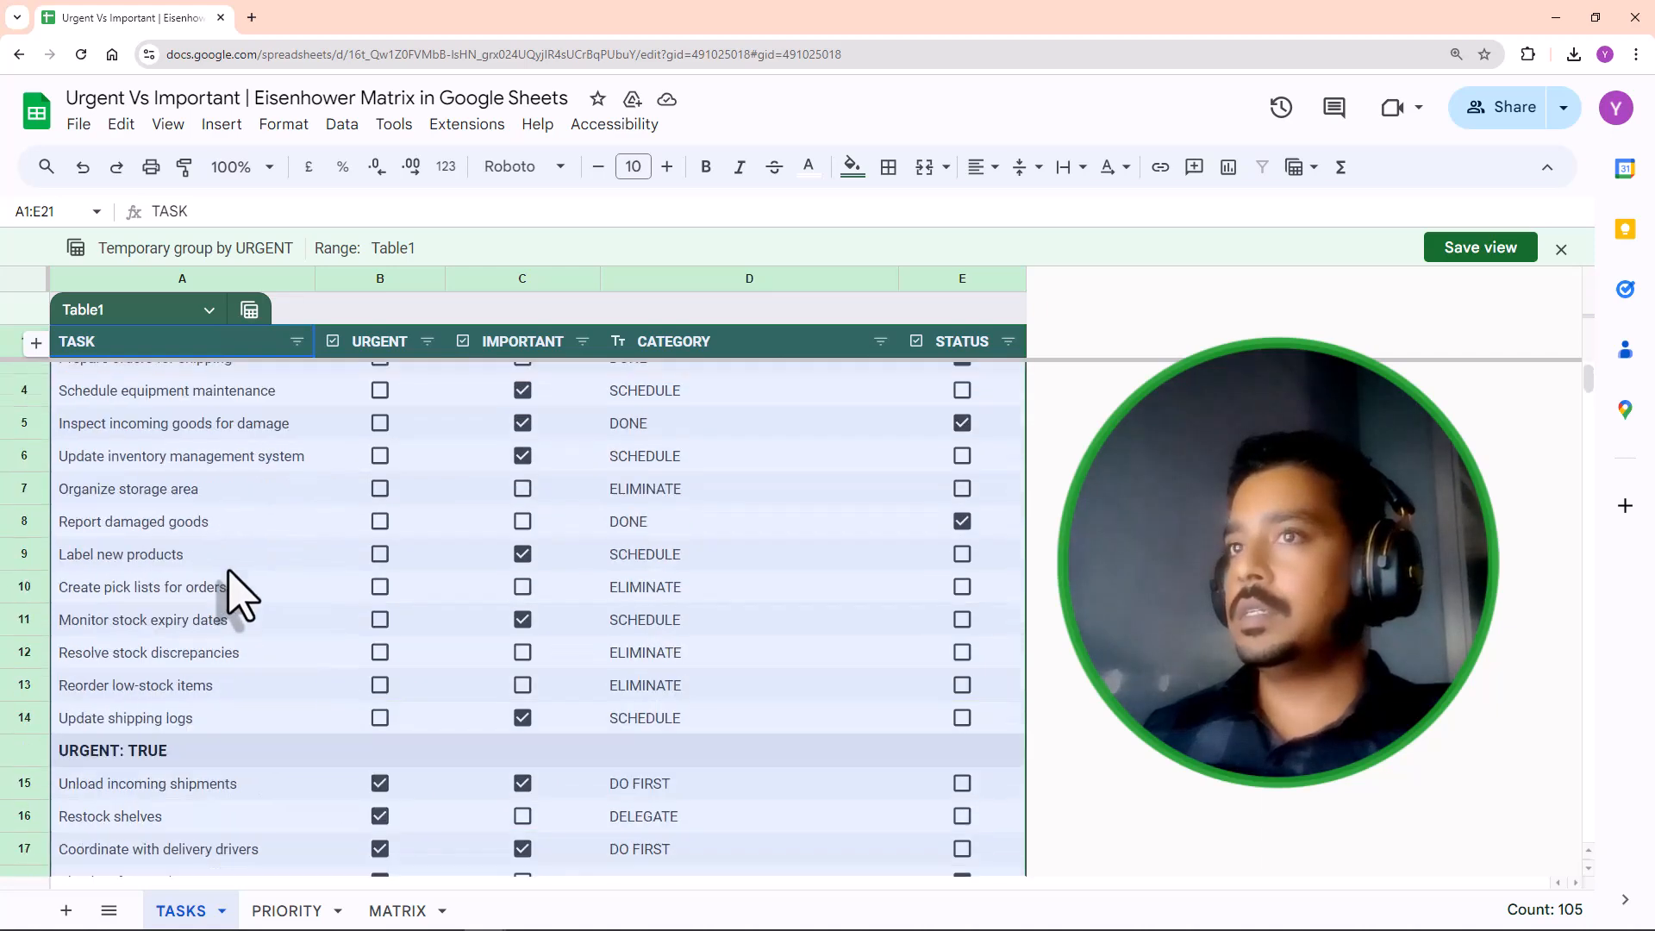
pyautogui.click(1562, 249)
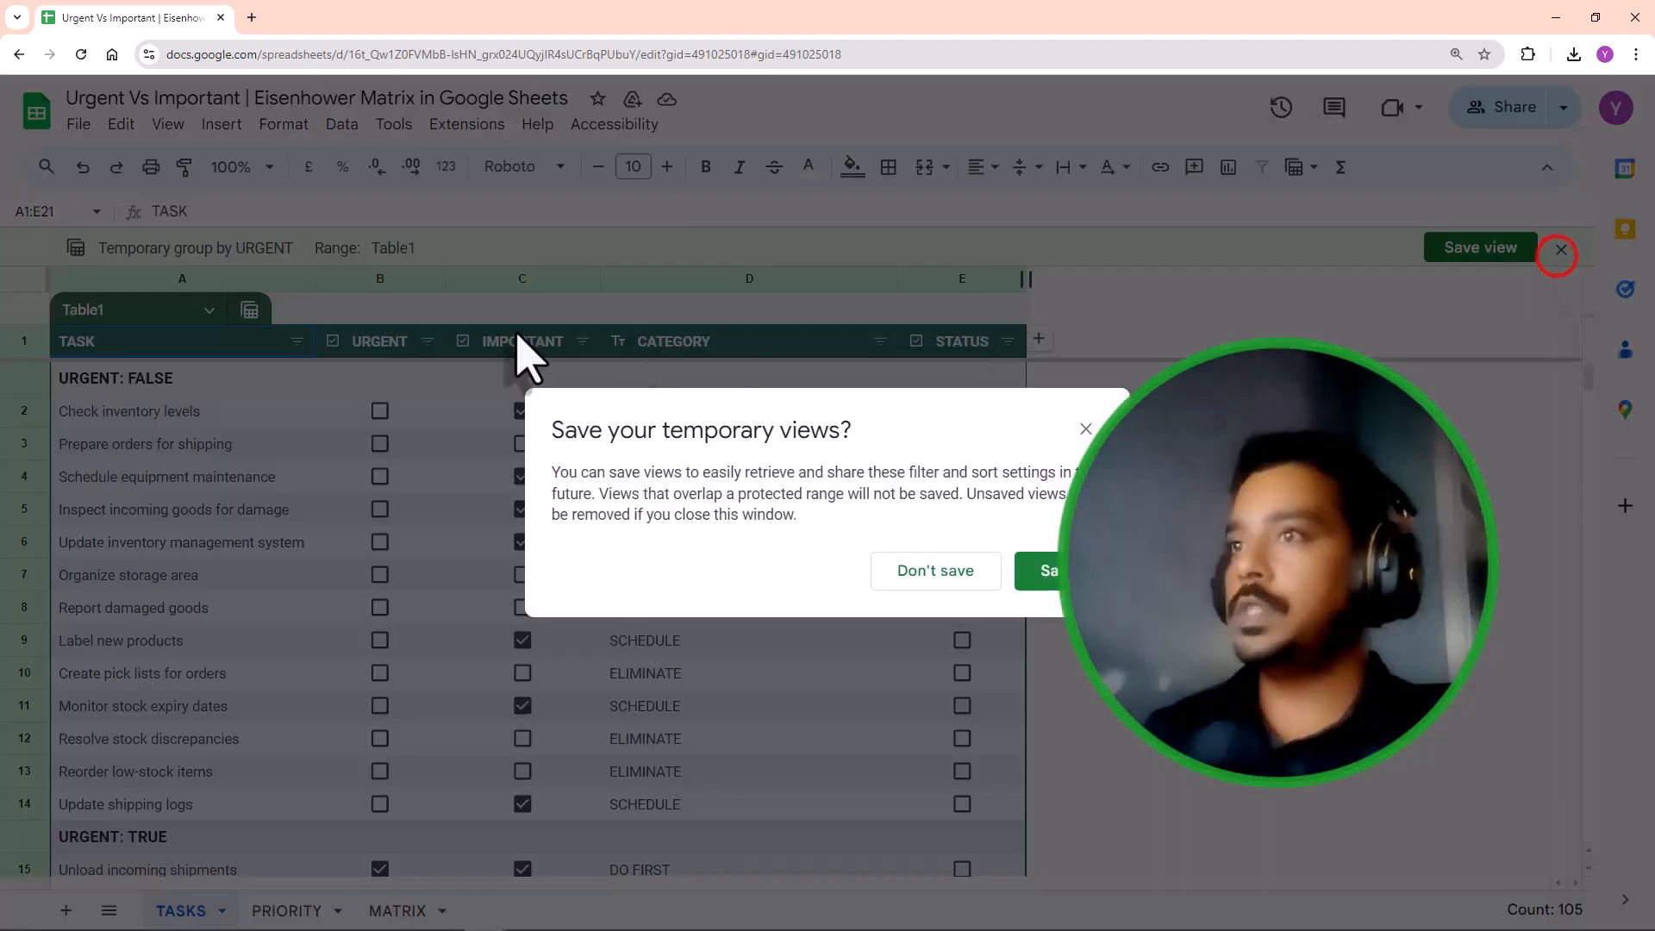
pyautogui.click(945, 573)
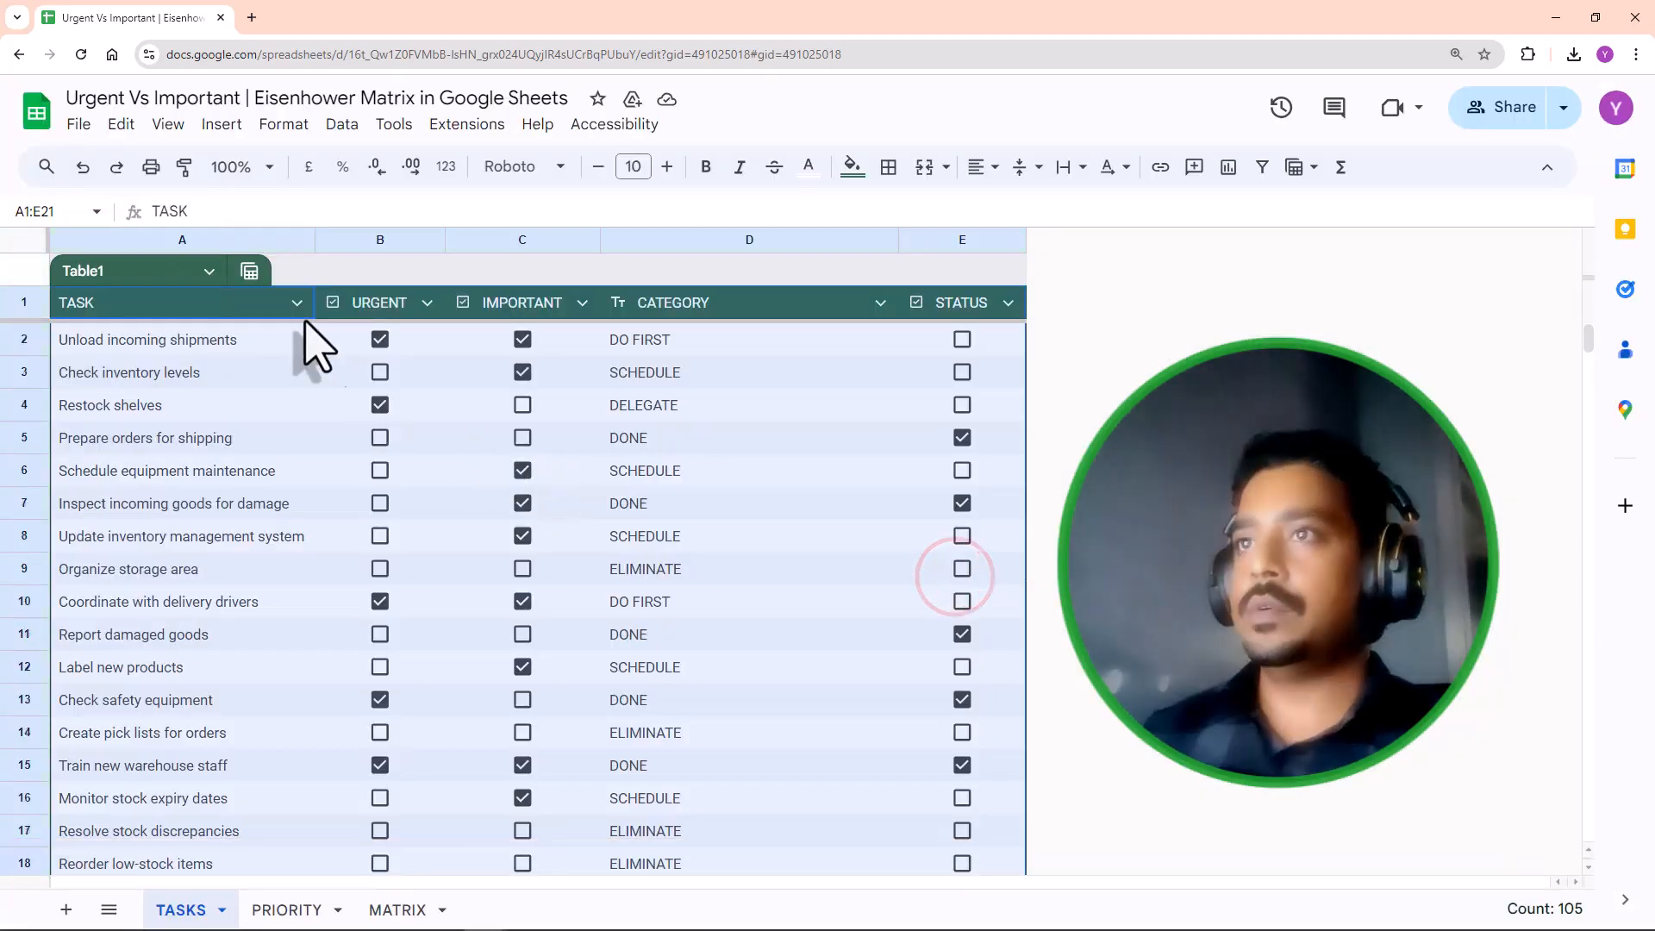
# Step: Turn the table back into a plain range, accepting the deletion of its group by views
pyautogui.click(249, 273)
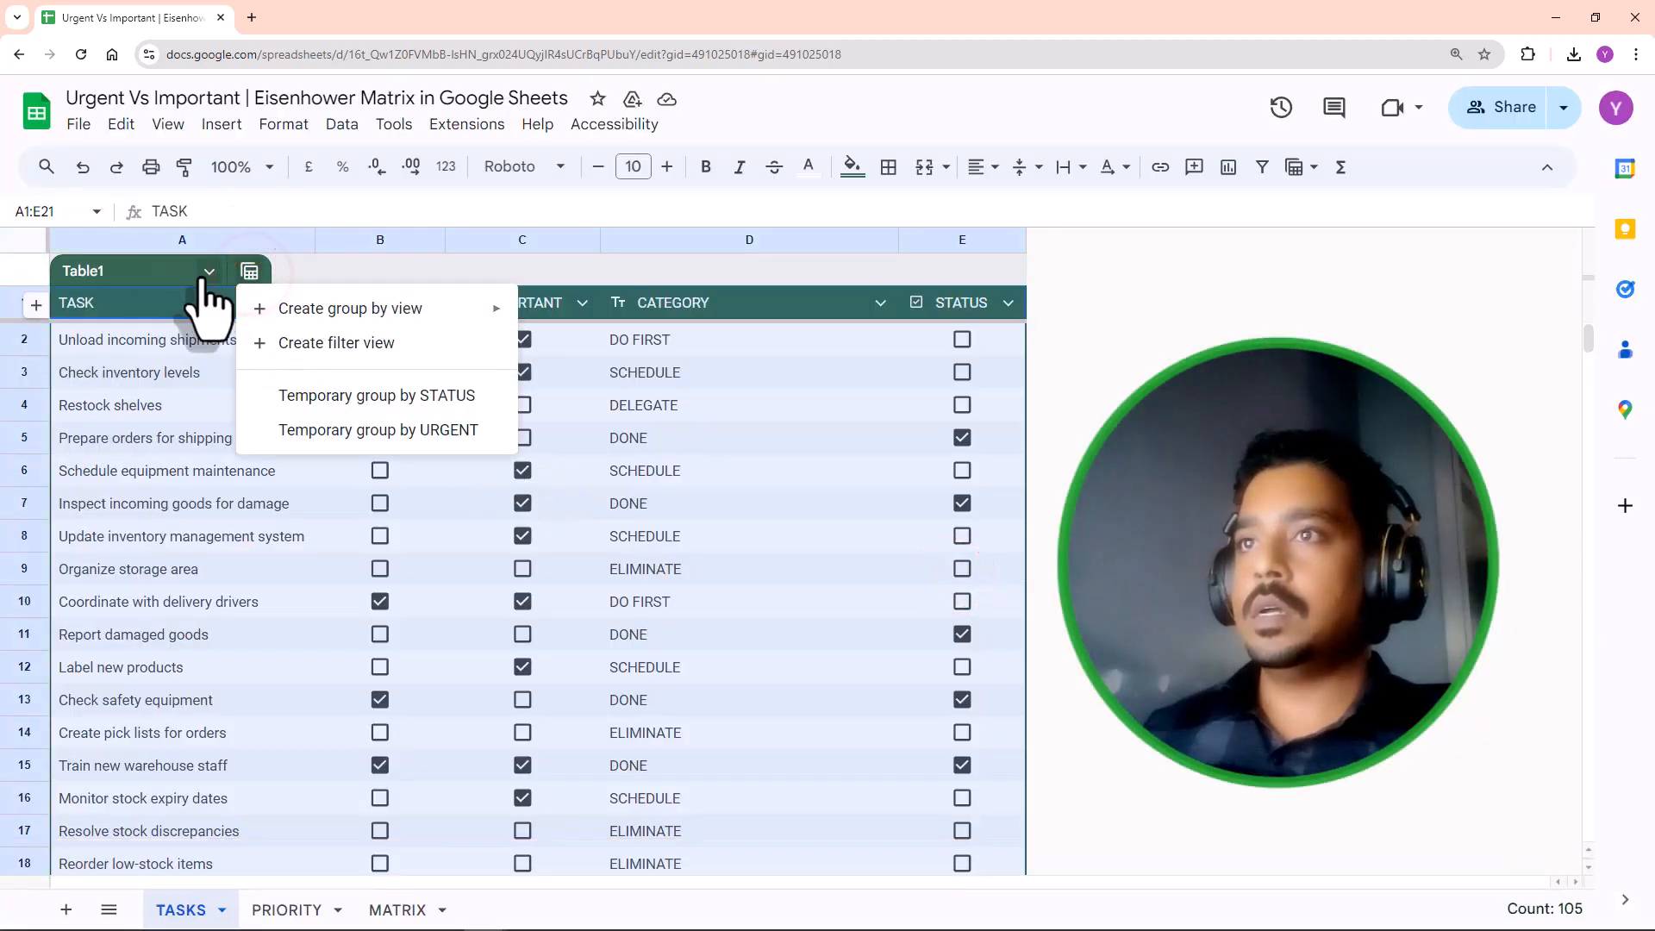
pyautogui.click(210, 272)
pyautogui.click(277, 476)
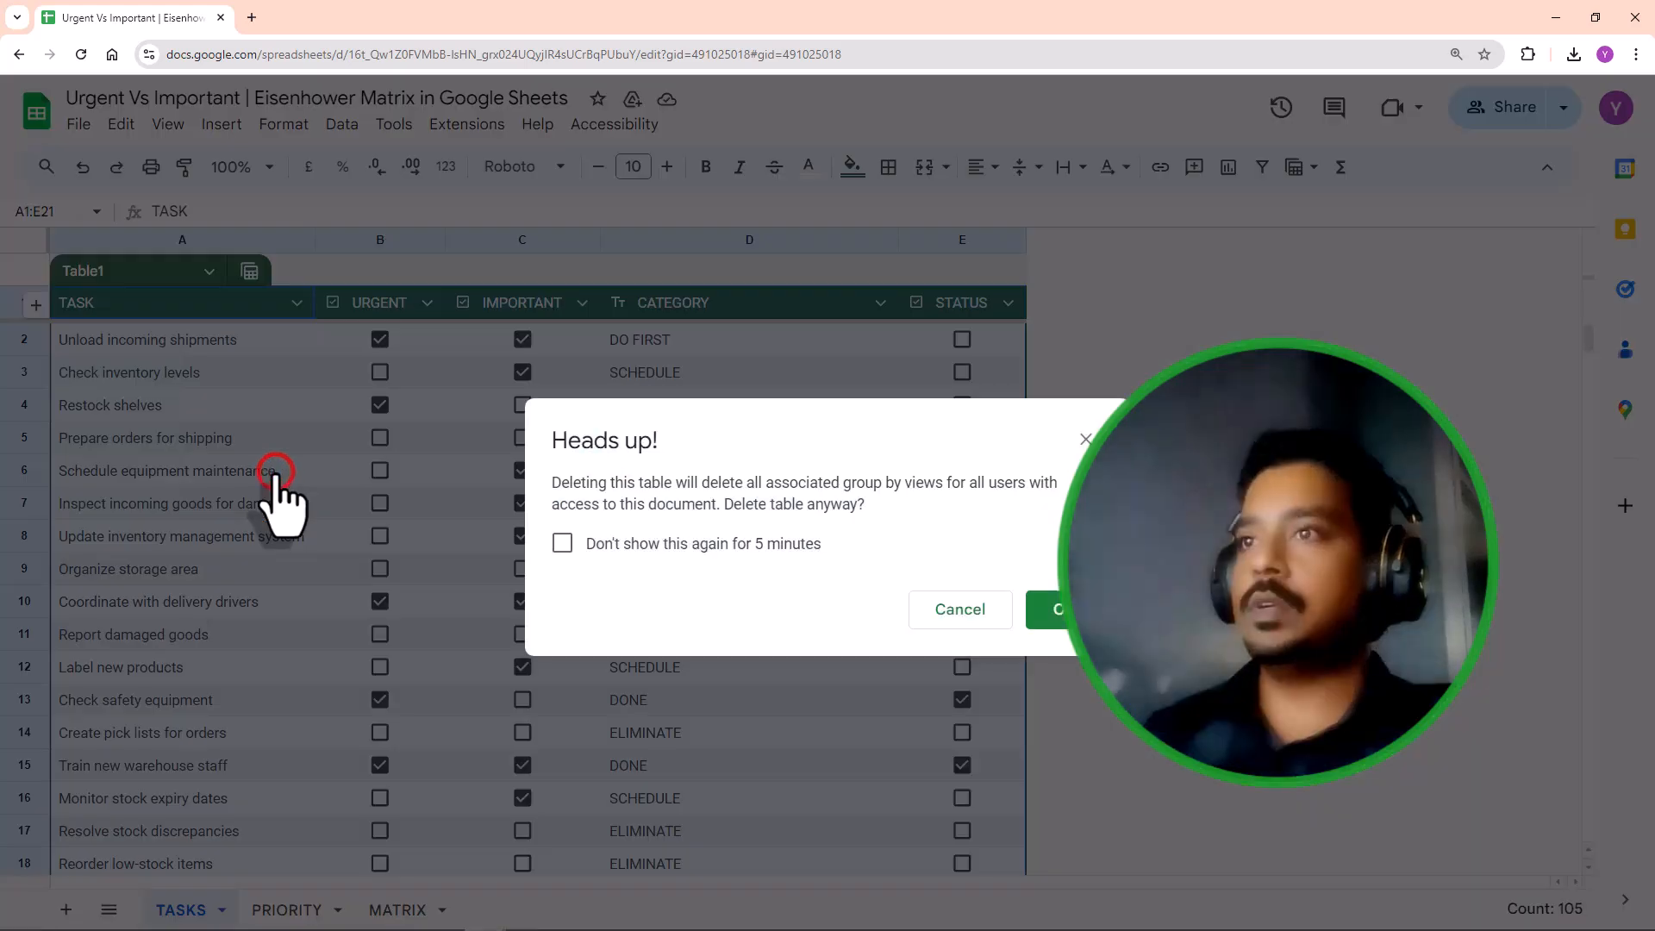
pyautogui.click(1060, 623)
# Step: Insert tick boxes in the URGENT, IMPORTANT and STATUS cells of rows 3 to 21 on the TASKS sheet
pyautogui.moveTo(371, 293); pyautogui.dragTo(555, 695)
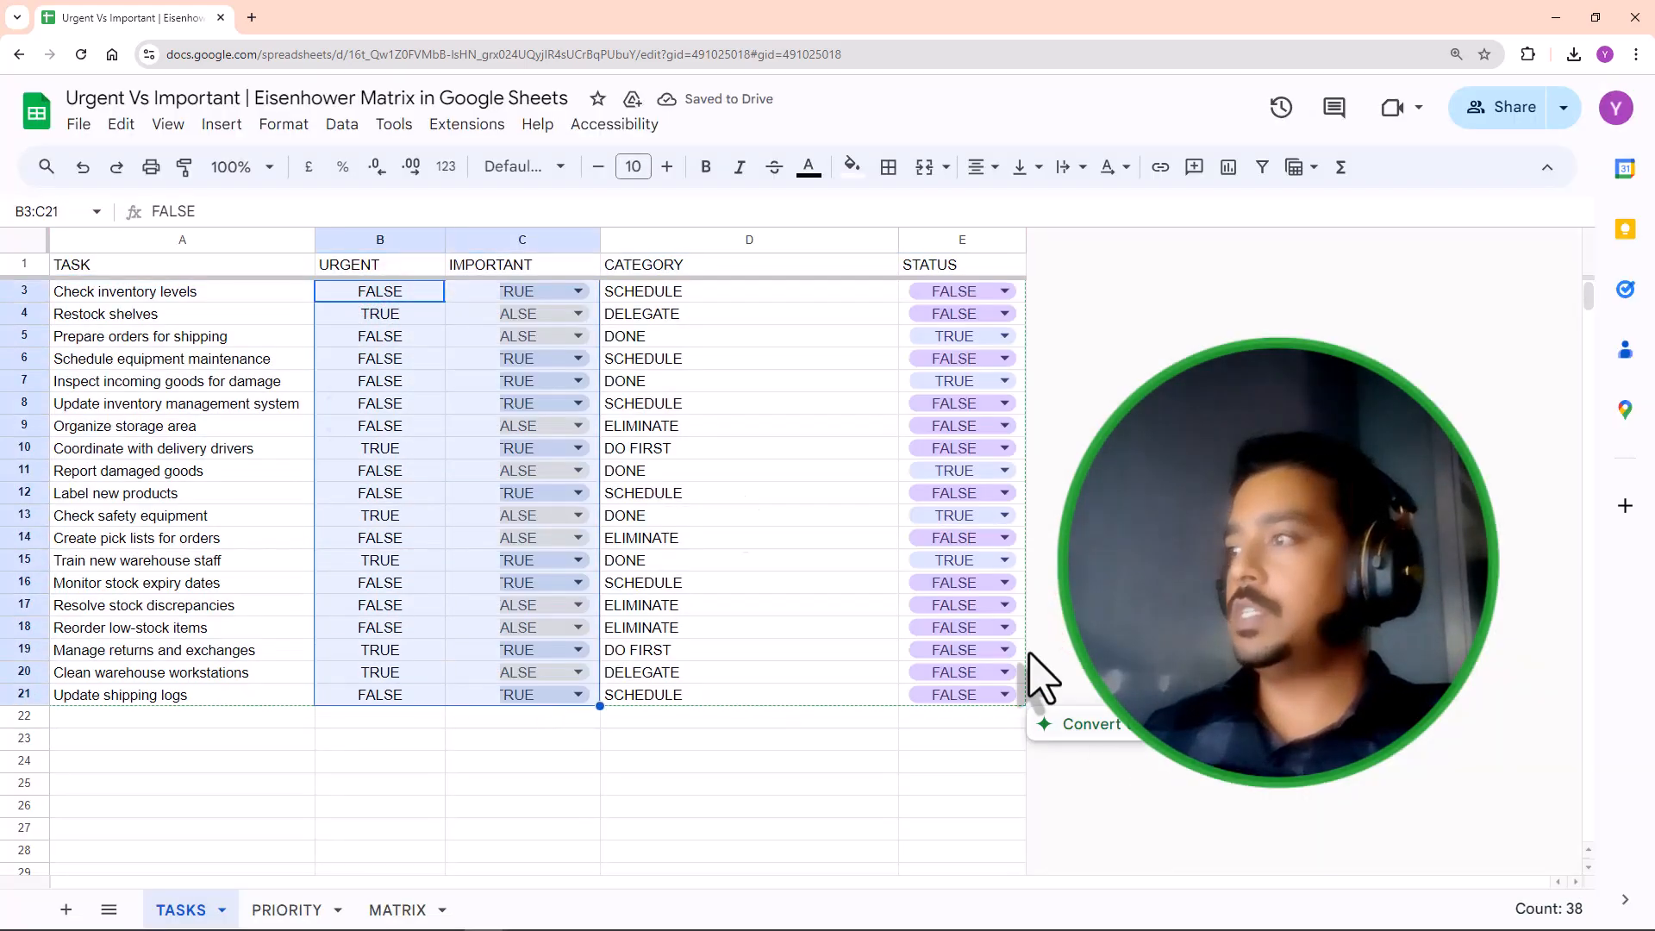
pyautogui.moveTo(954, 296); pyautogui.dragTo(954, 700)
pyautogui.click(170, 125)
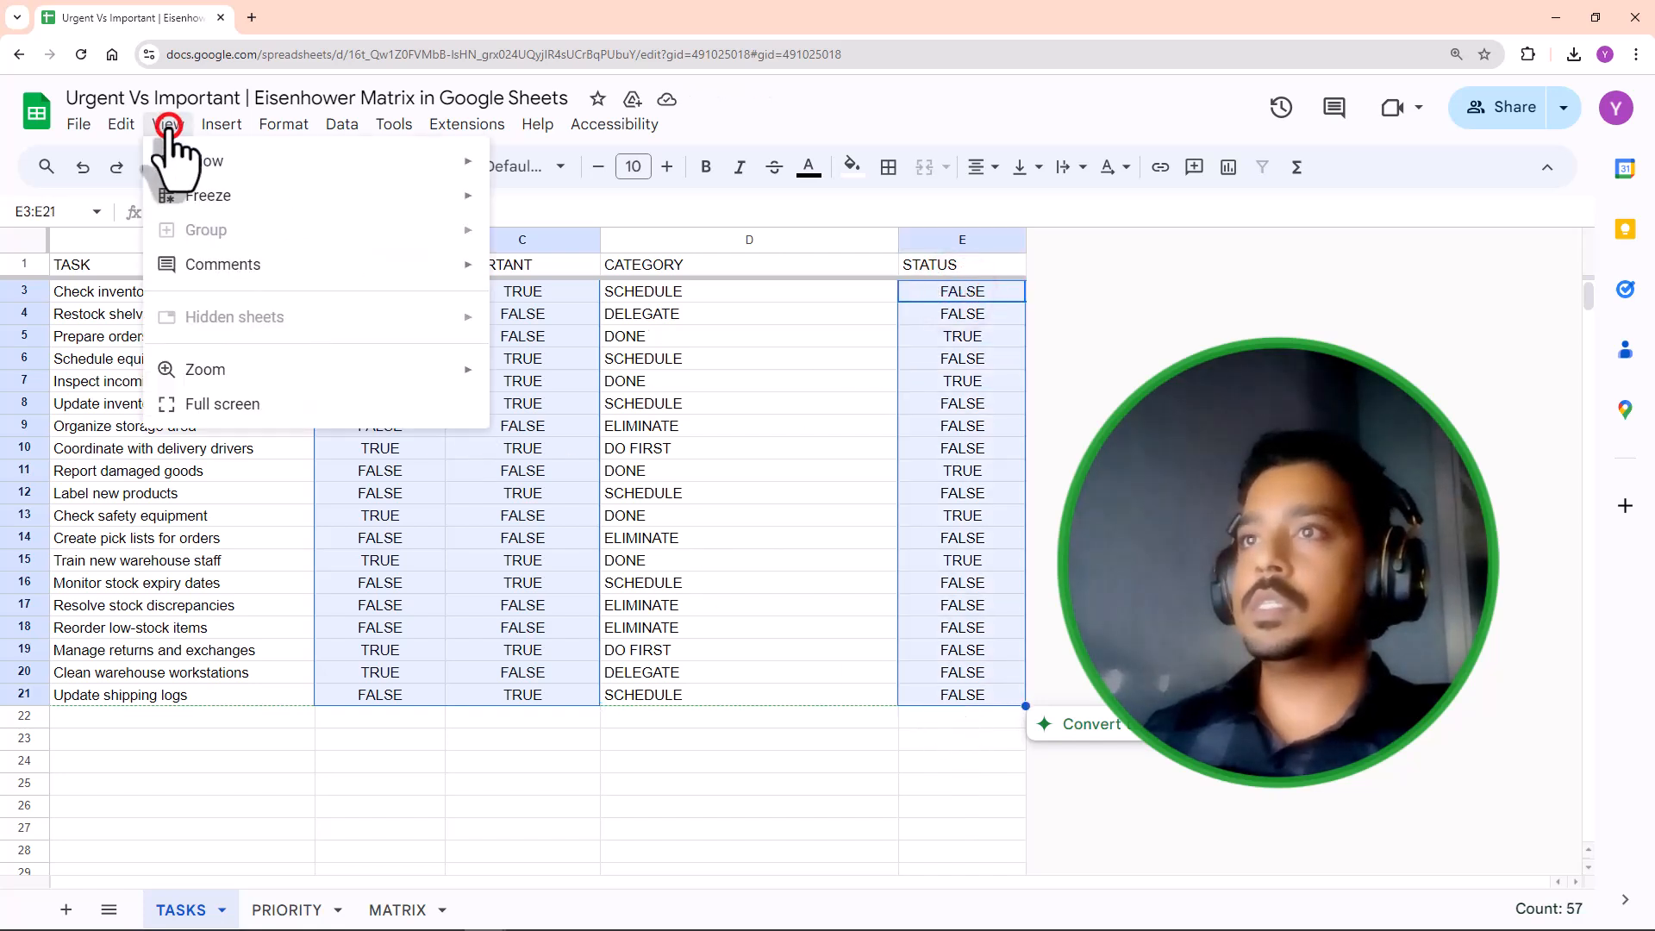
pyautogui.moveTo(205, 127)
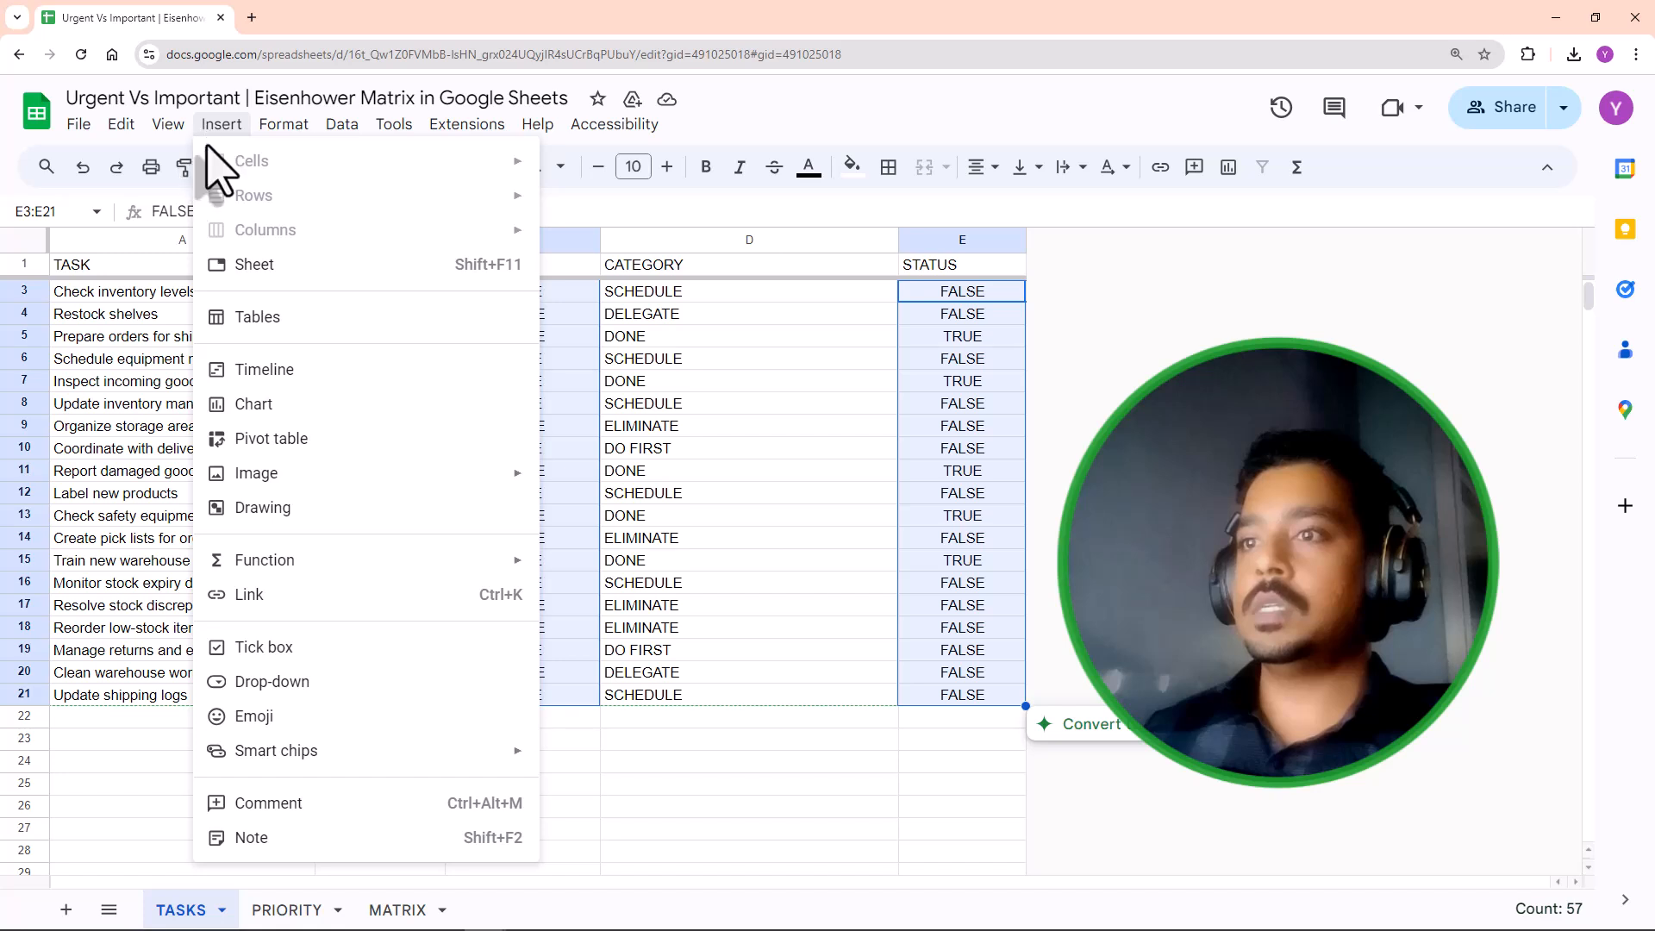
pyautogui.click(275, 643)
pyautogui.click(721, 464)
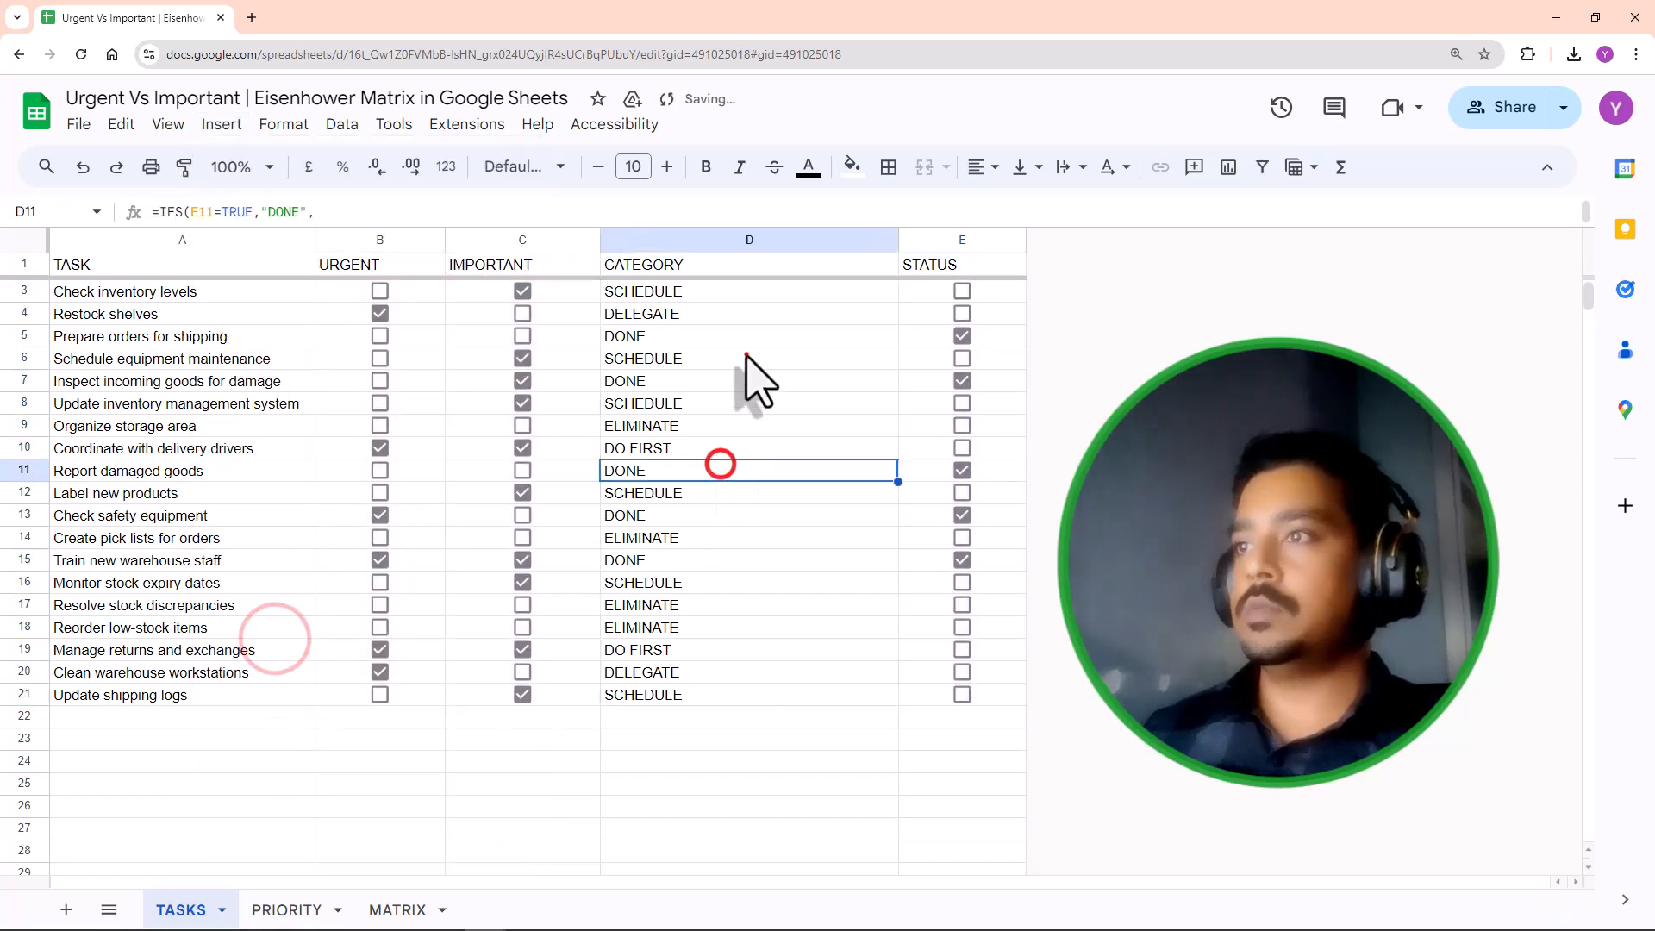
pyautogui.click(746, 354)
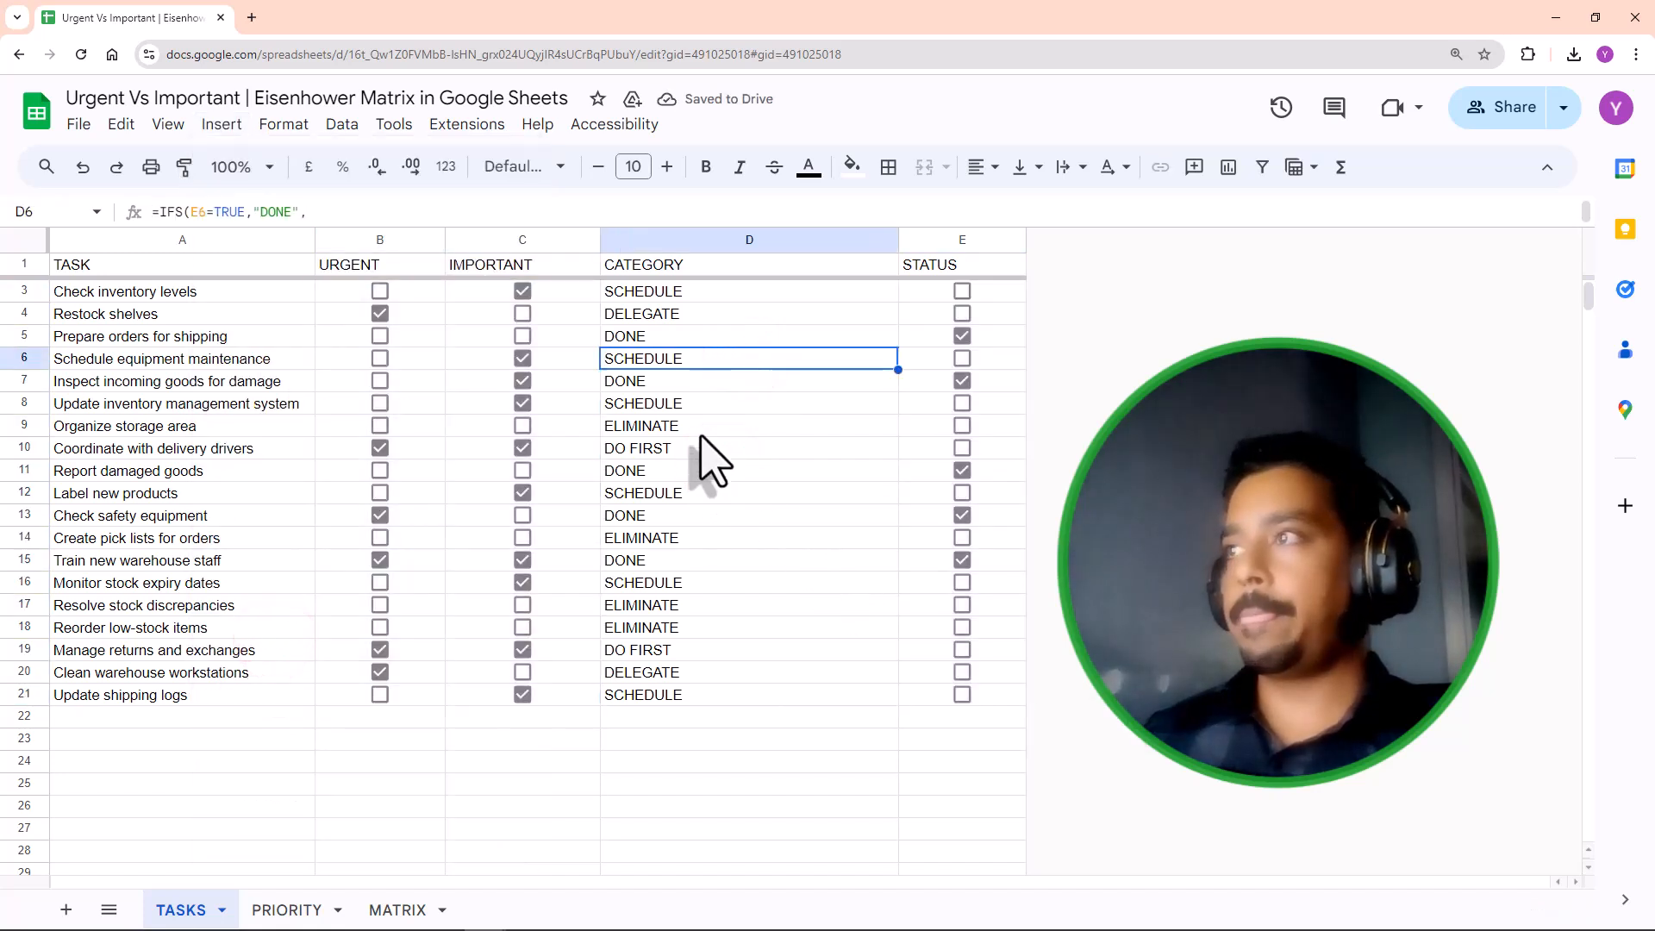
# Step: Make the header row of the TASKS sheet bold
pyautogui.click(30, 264)
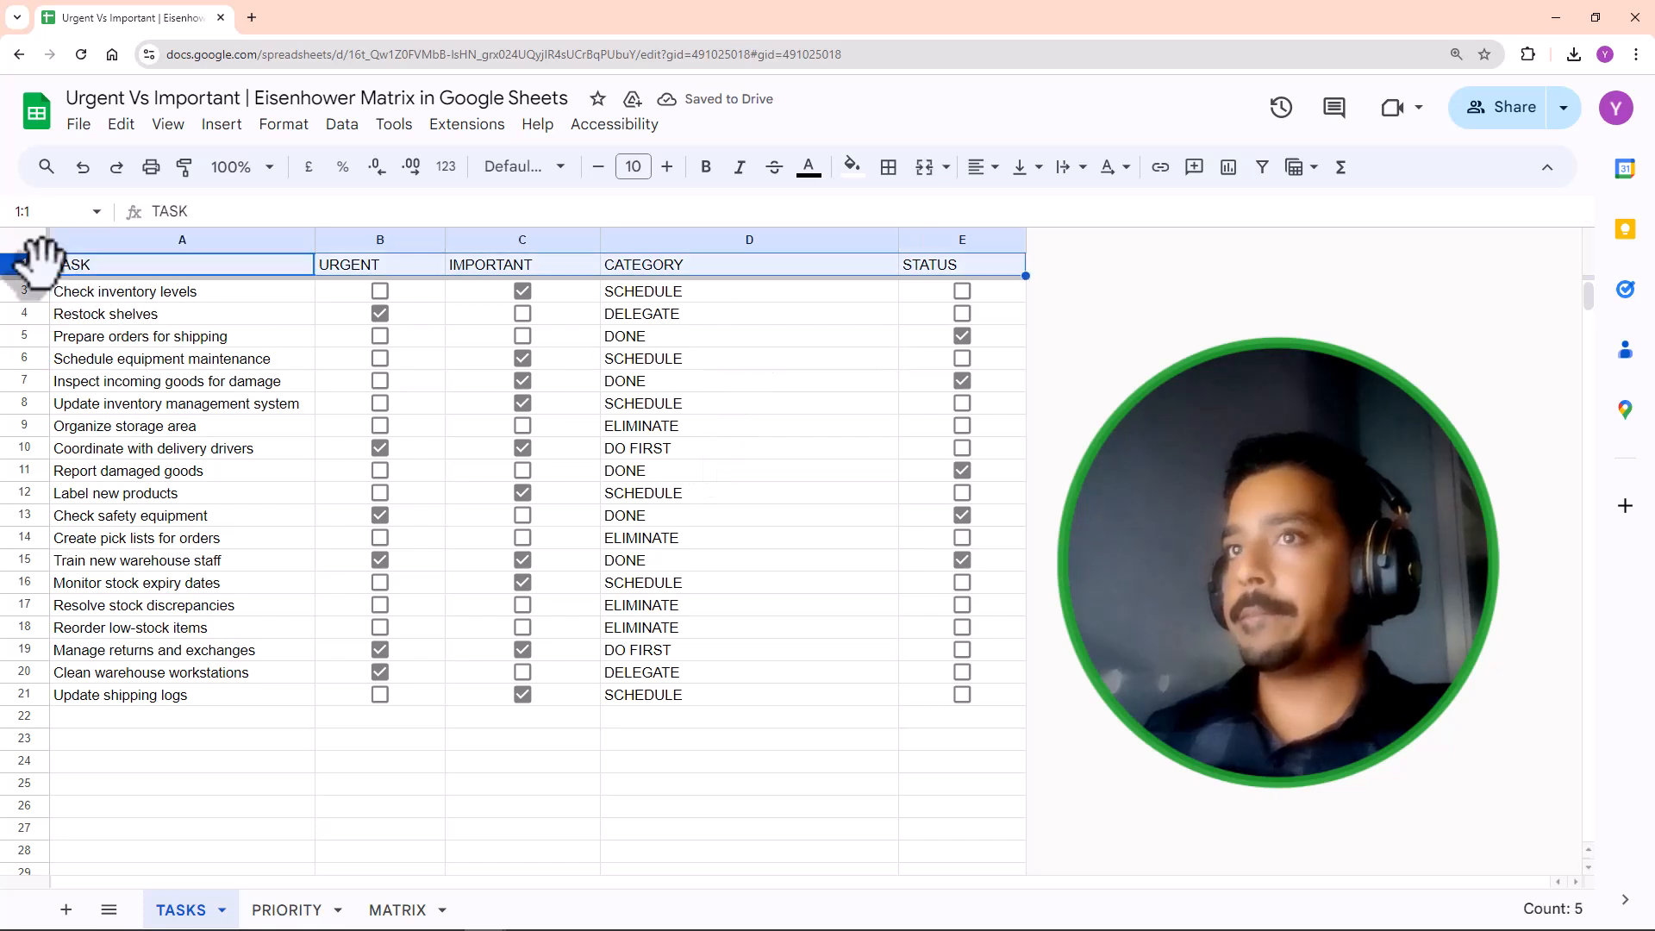
pyautogui.hotkey('ctrl', 'b')
pyautogui.click(569, 323)
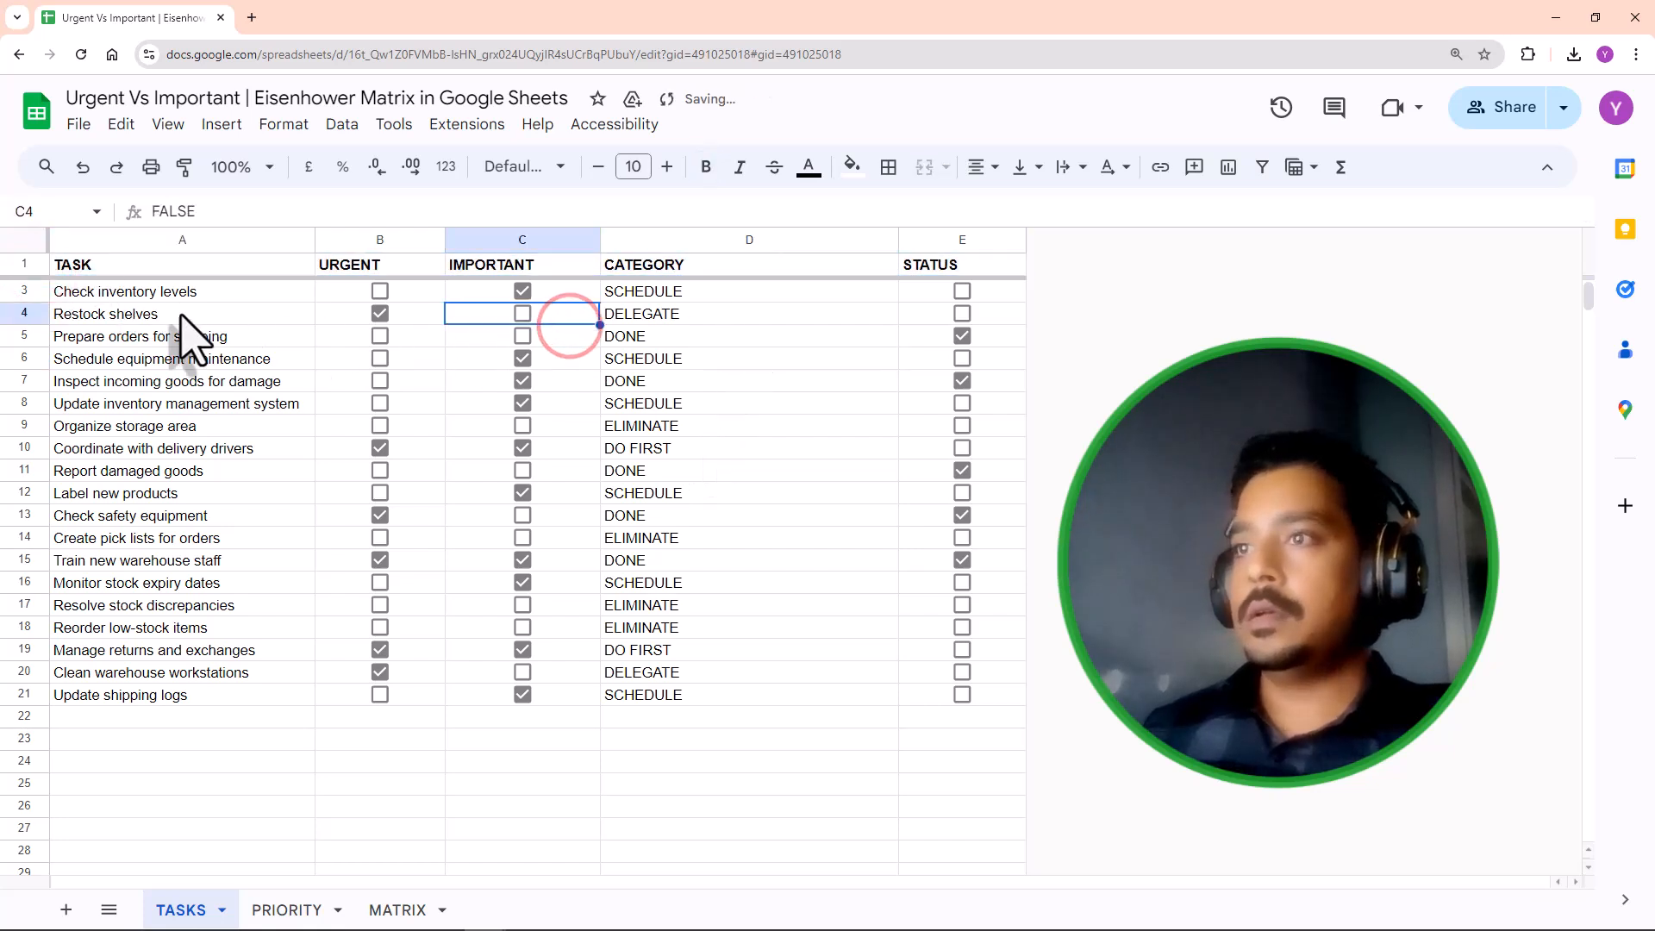
# Step: Start a FILTER formula in cell B3 of the PRIORITY sheet, under DO FIRST, with TASKS!A:A as its range
pyautogui.click(83, 310)
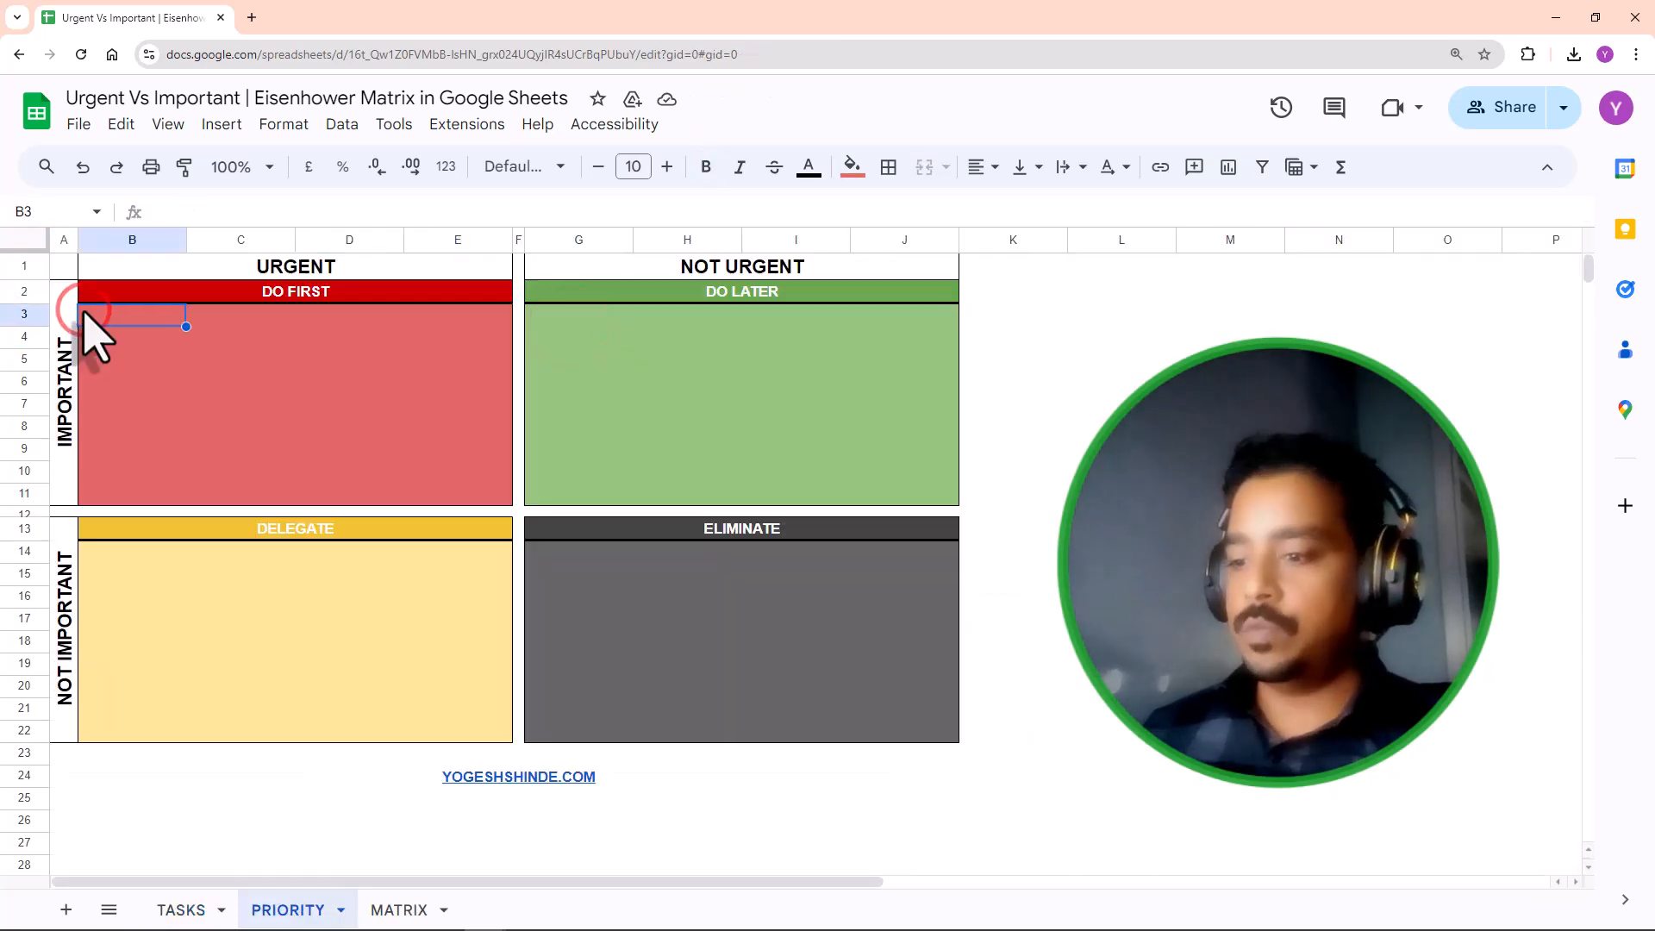
pyautogui.doubleClick(83, 312)
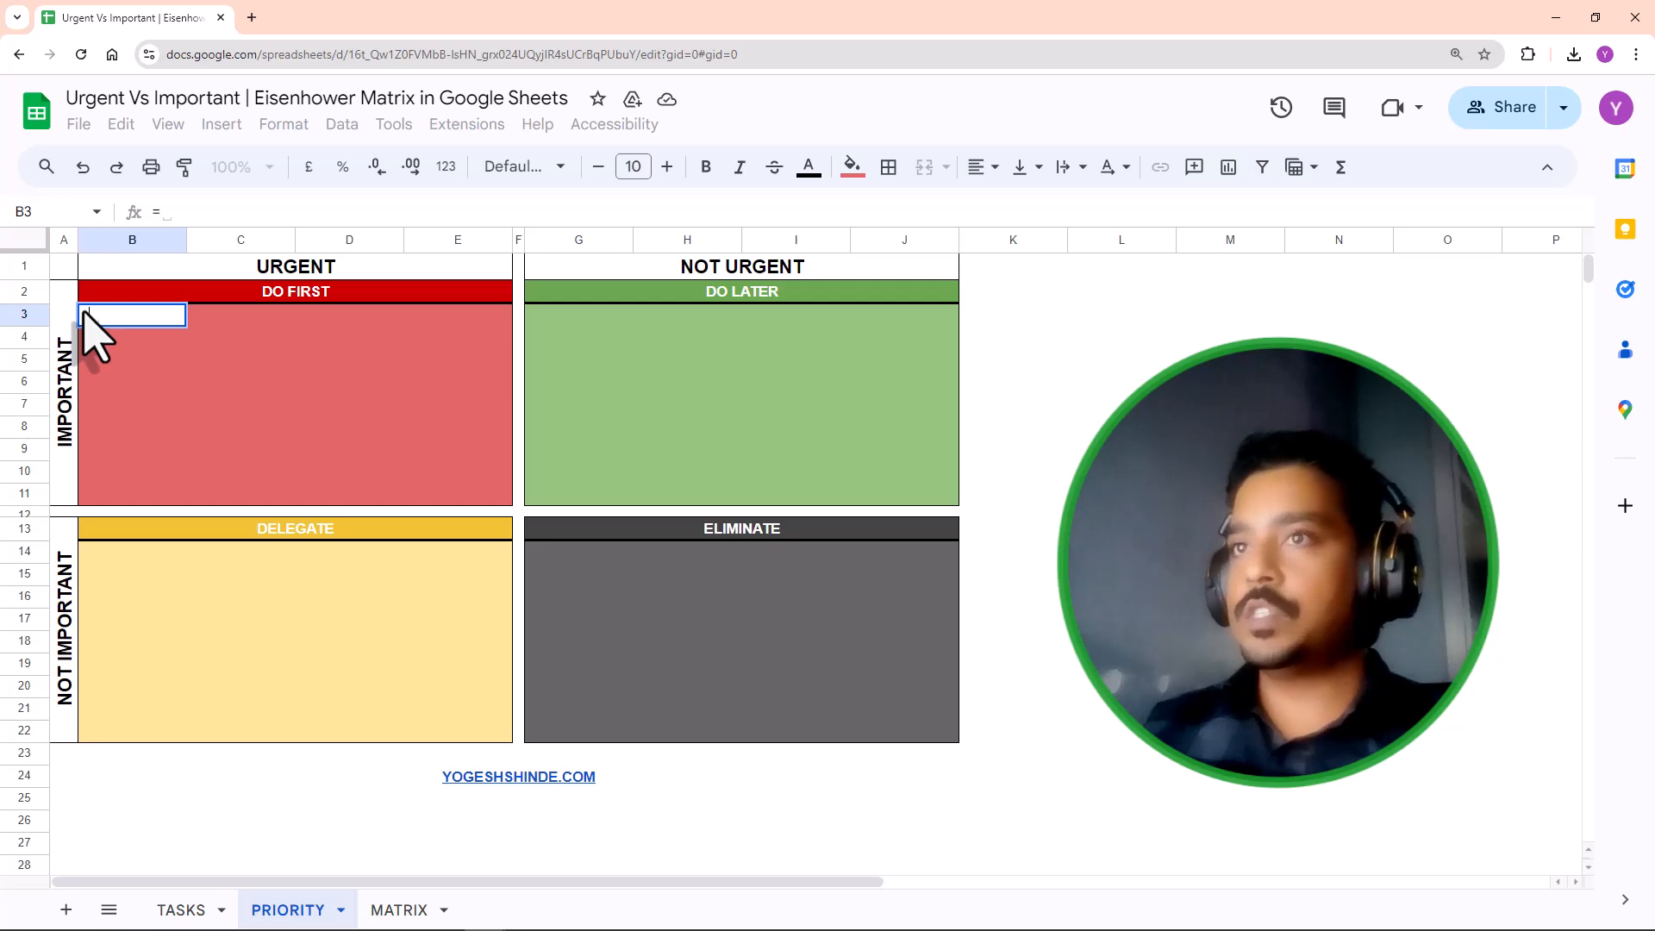
pyautogui.write('=filt')
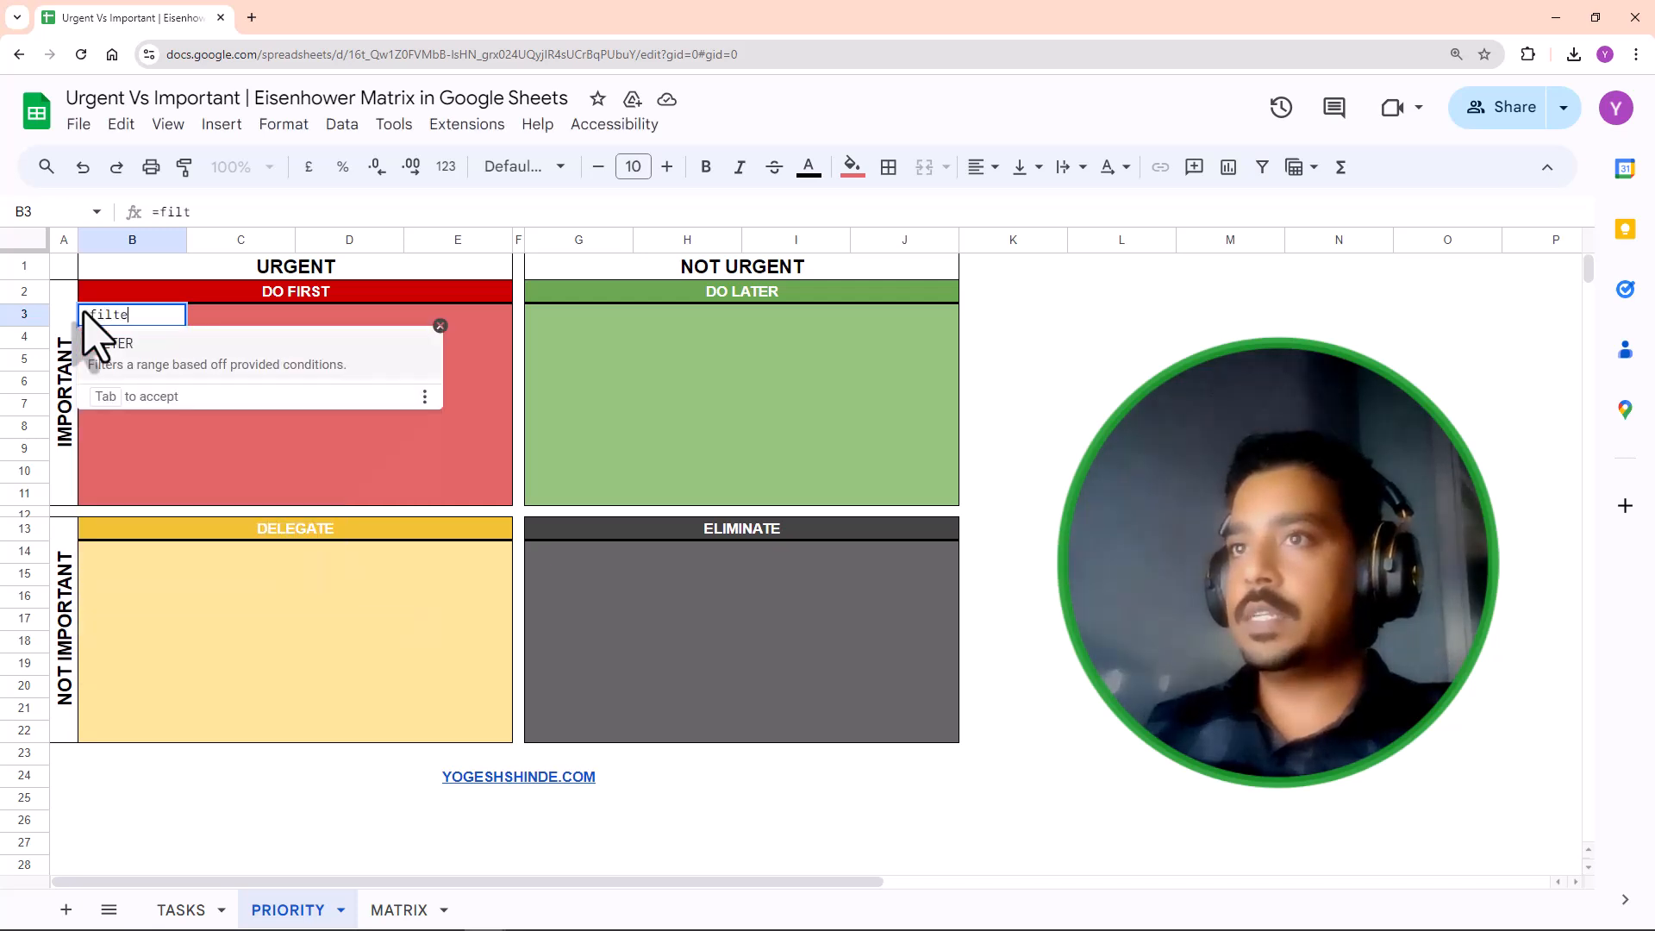
pyautogui.write('er')
pyautogui.press('Tab')
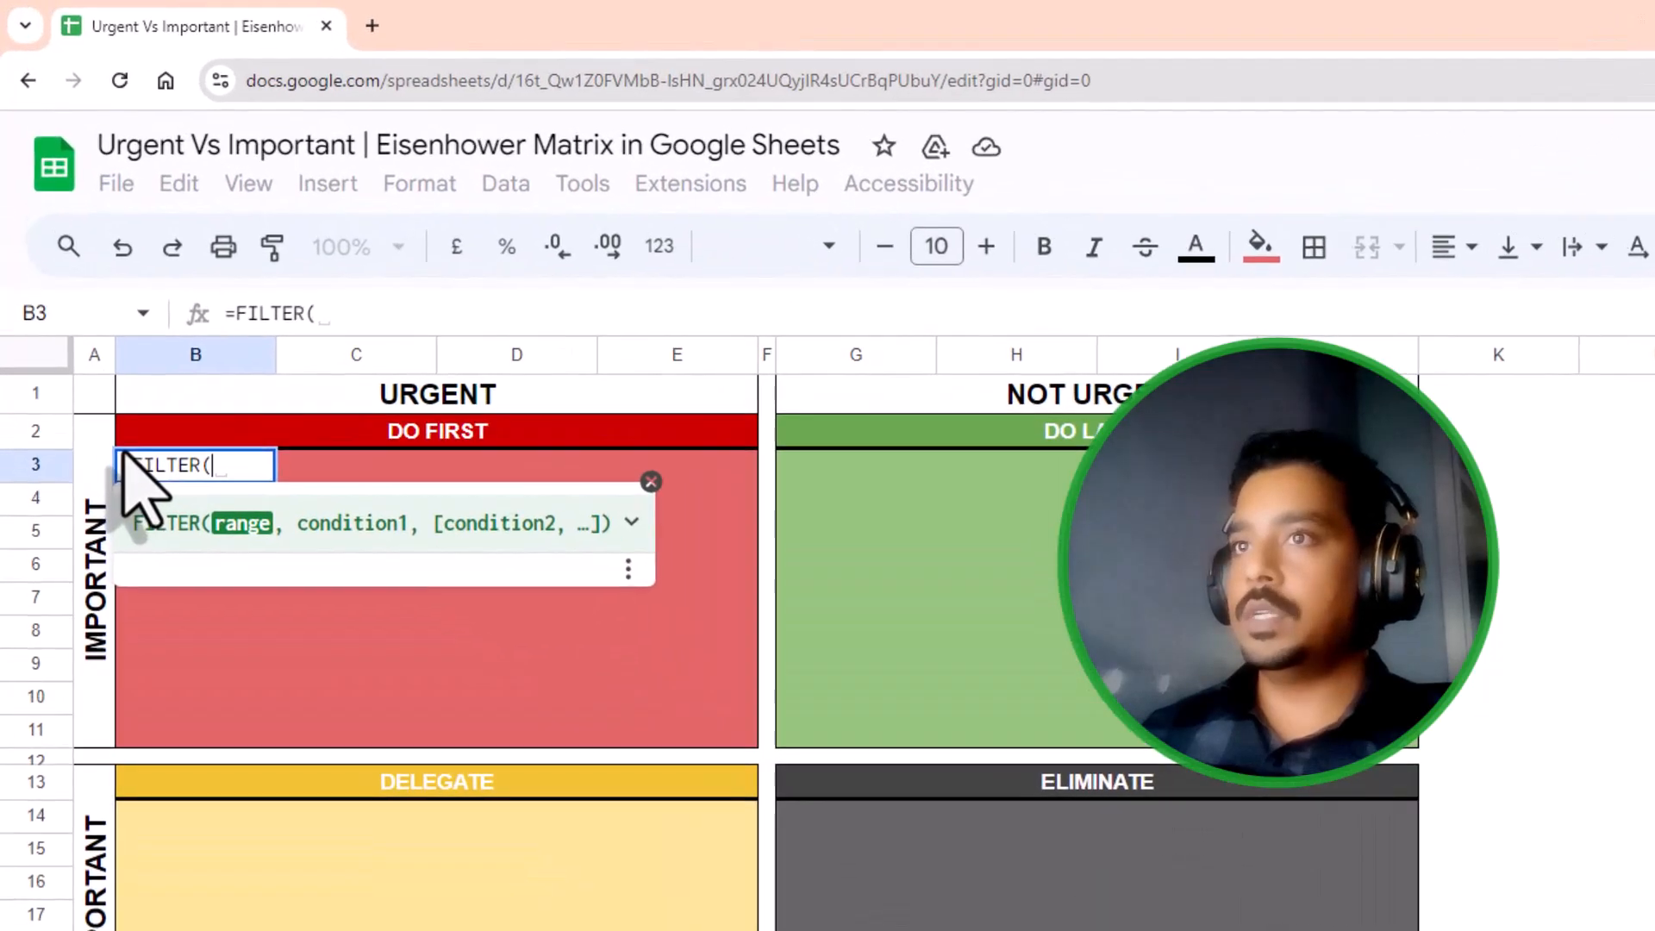
pyautogui.hotkey('ctrl', 'shift', 'pagedown')
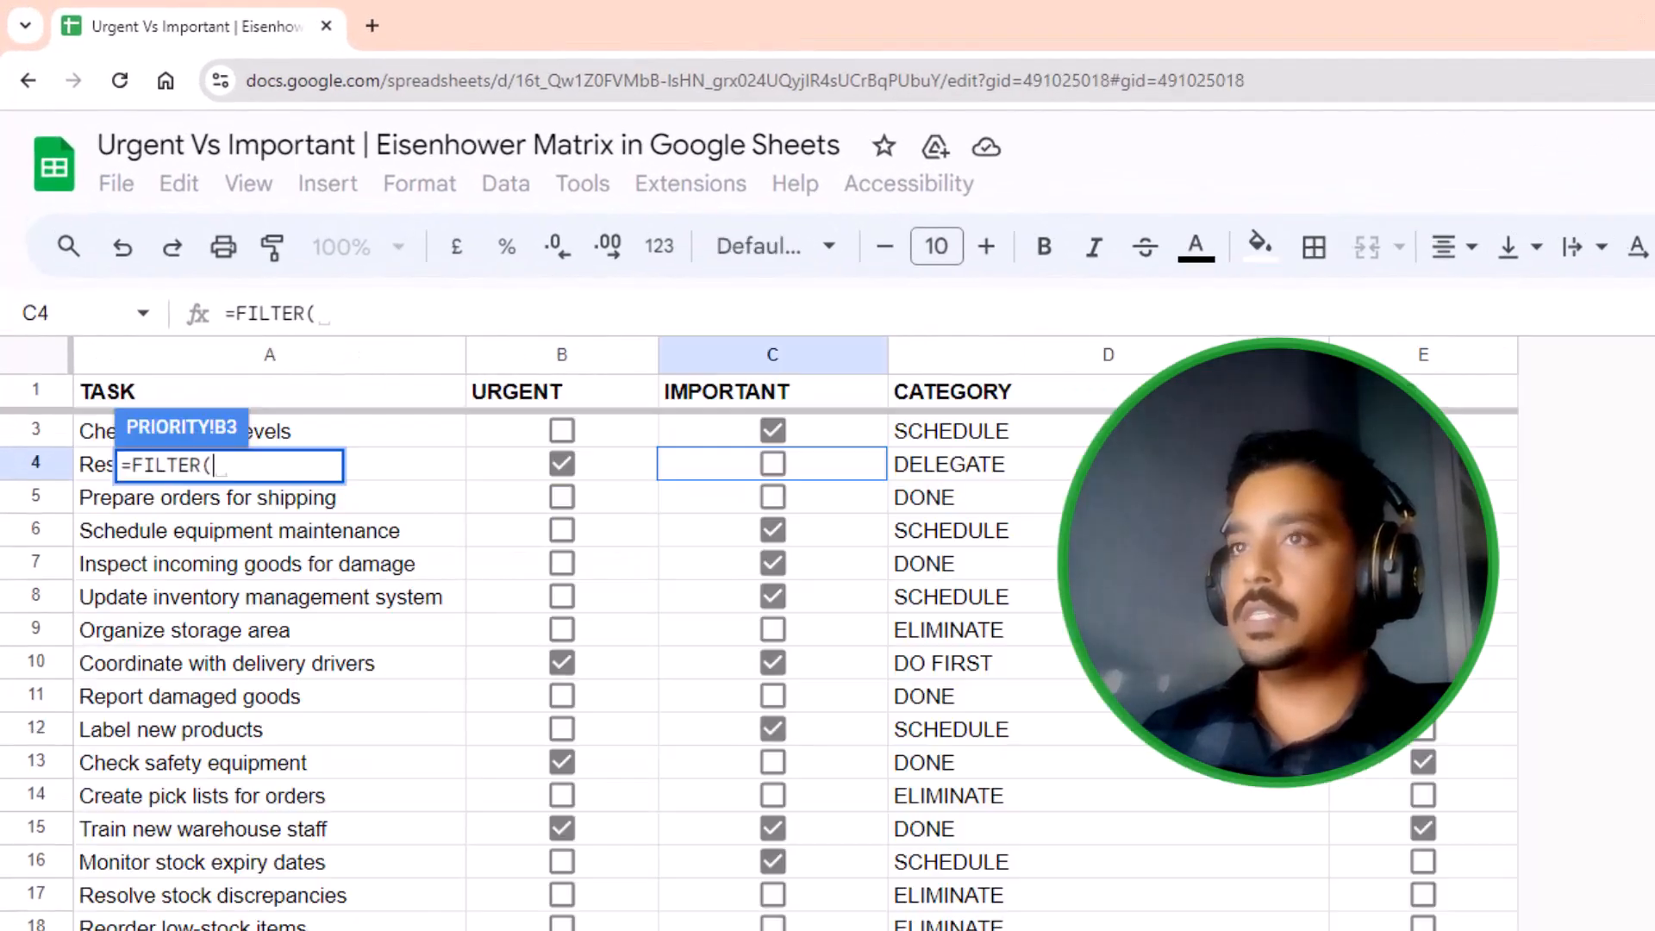
pyautogui.click(193, 354)
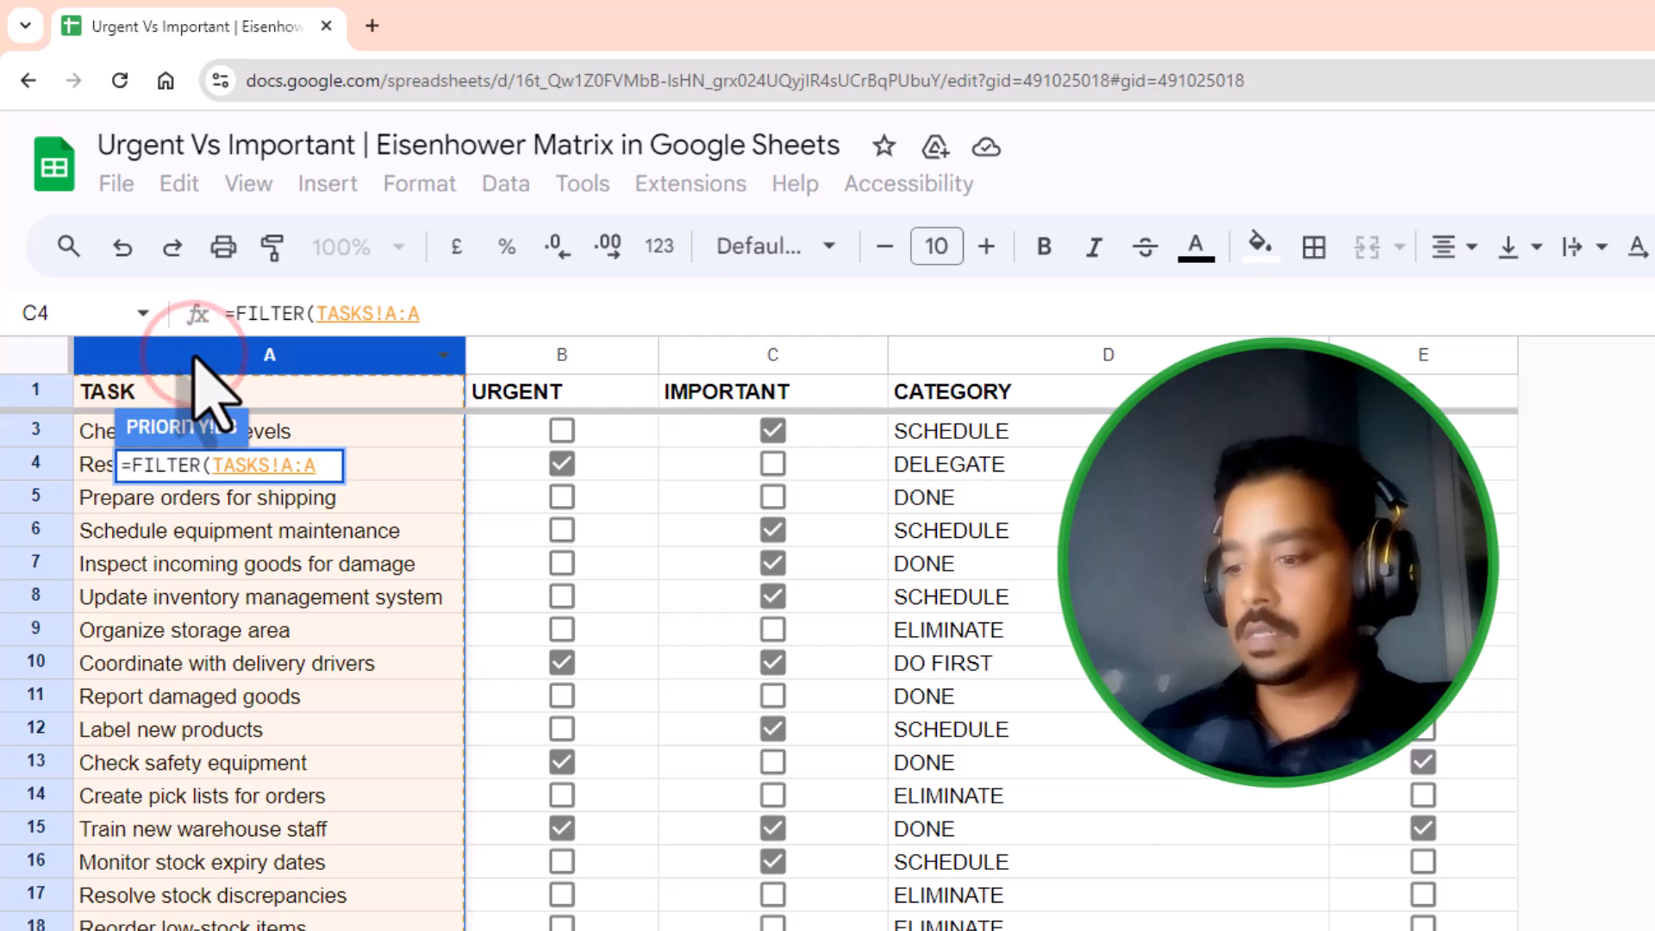
pyautogui.write(',')
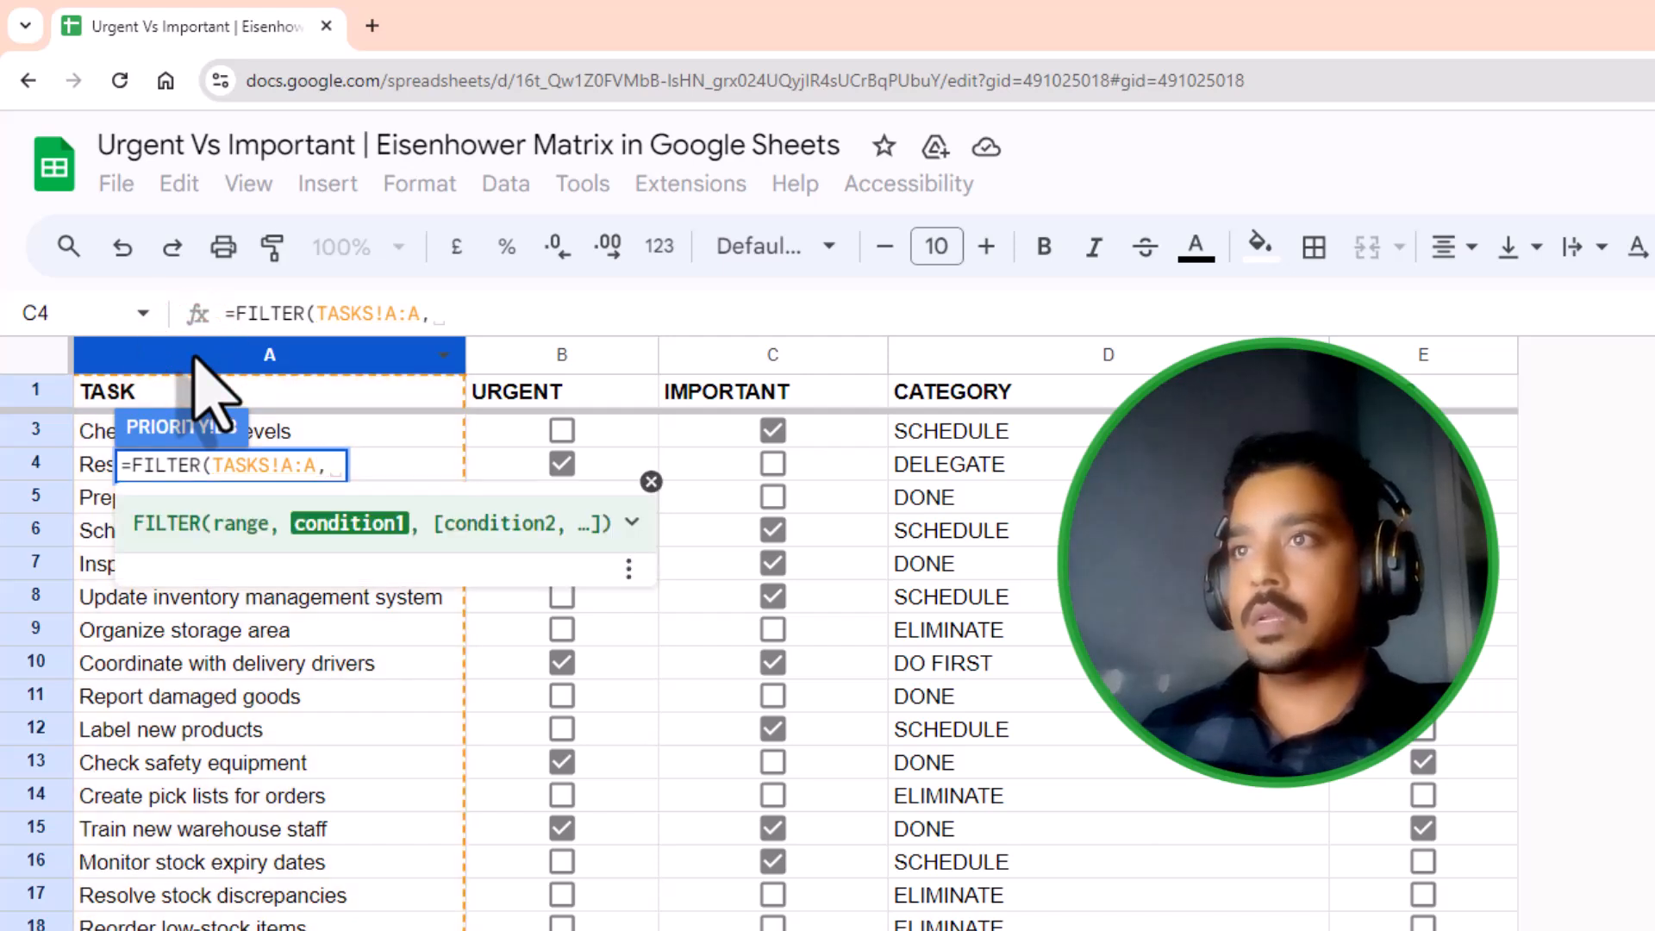
# Step: Add the condition TASKS!B:B=TRUE to the FILTER formula and reference TASKS!C:C for the second condition
pyautogui.click(531, 353)
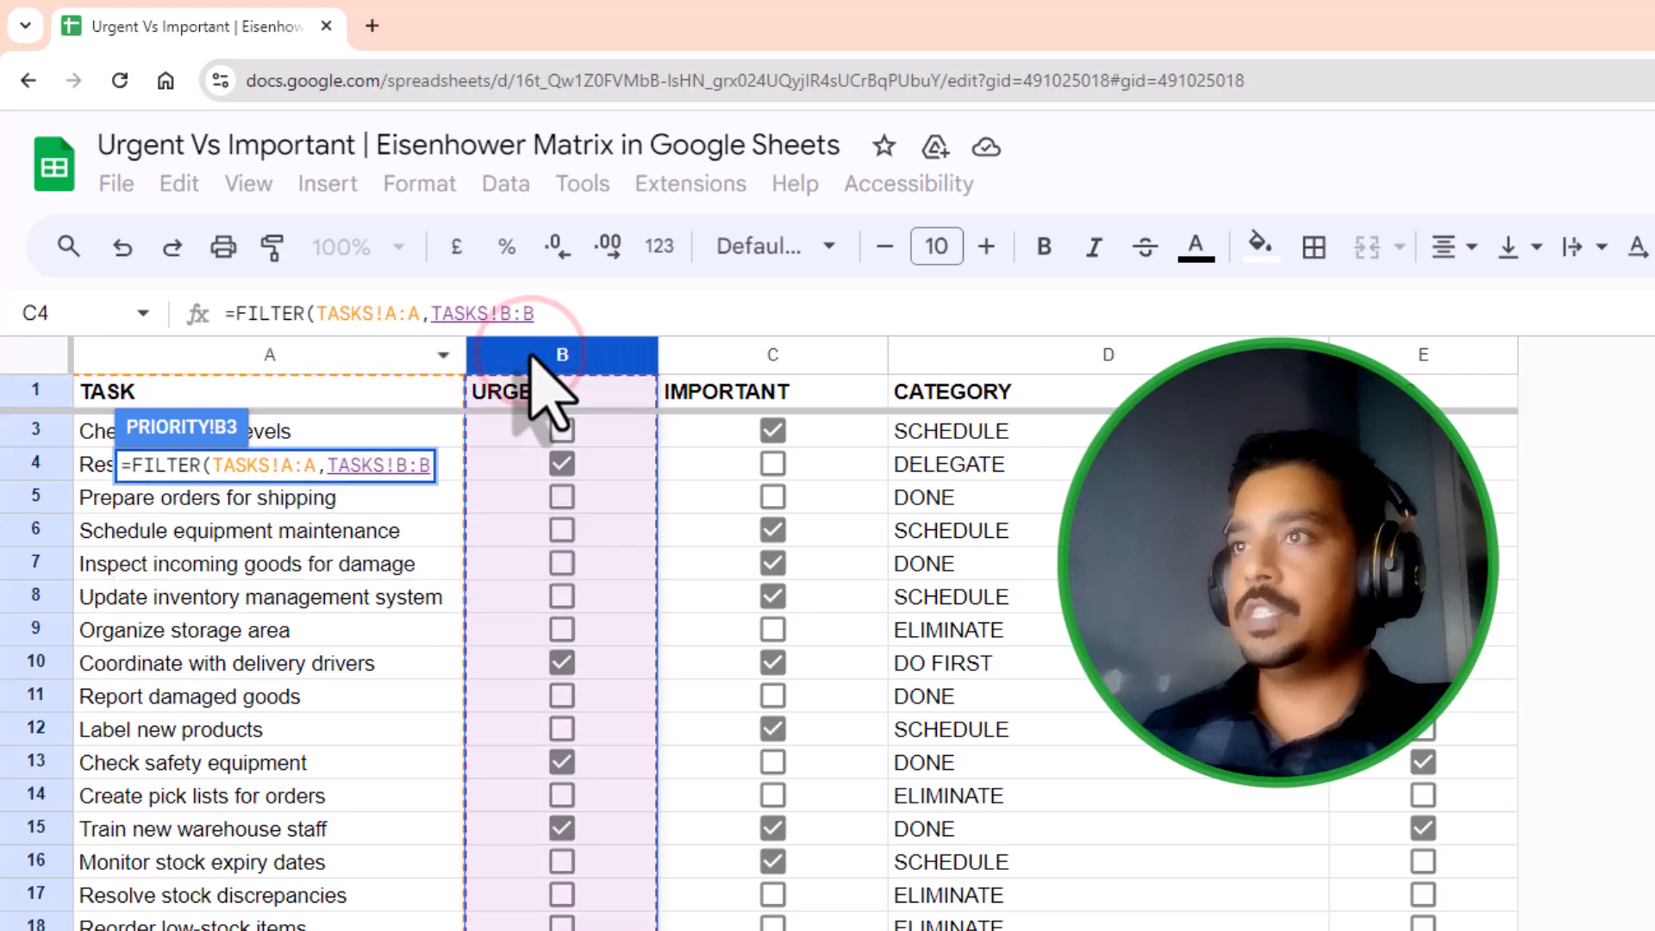
pyautogui.write('=')
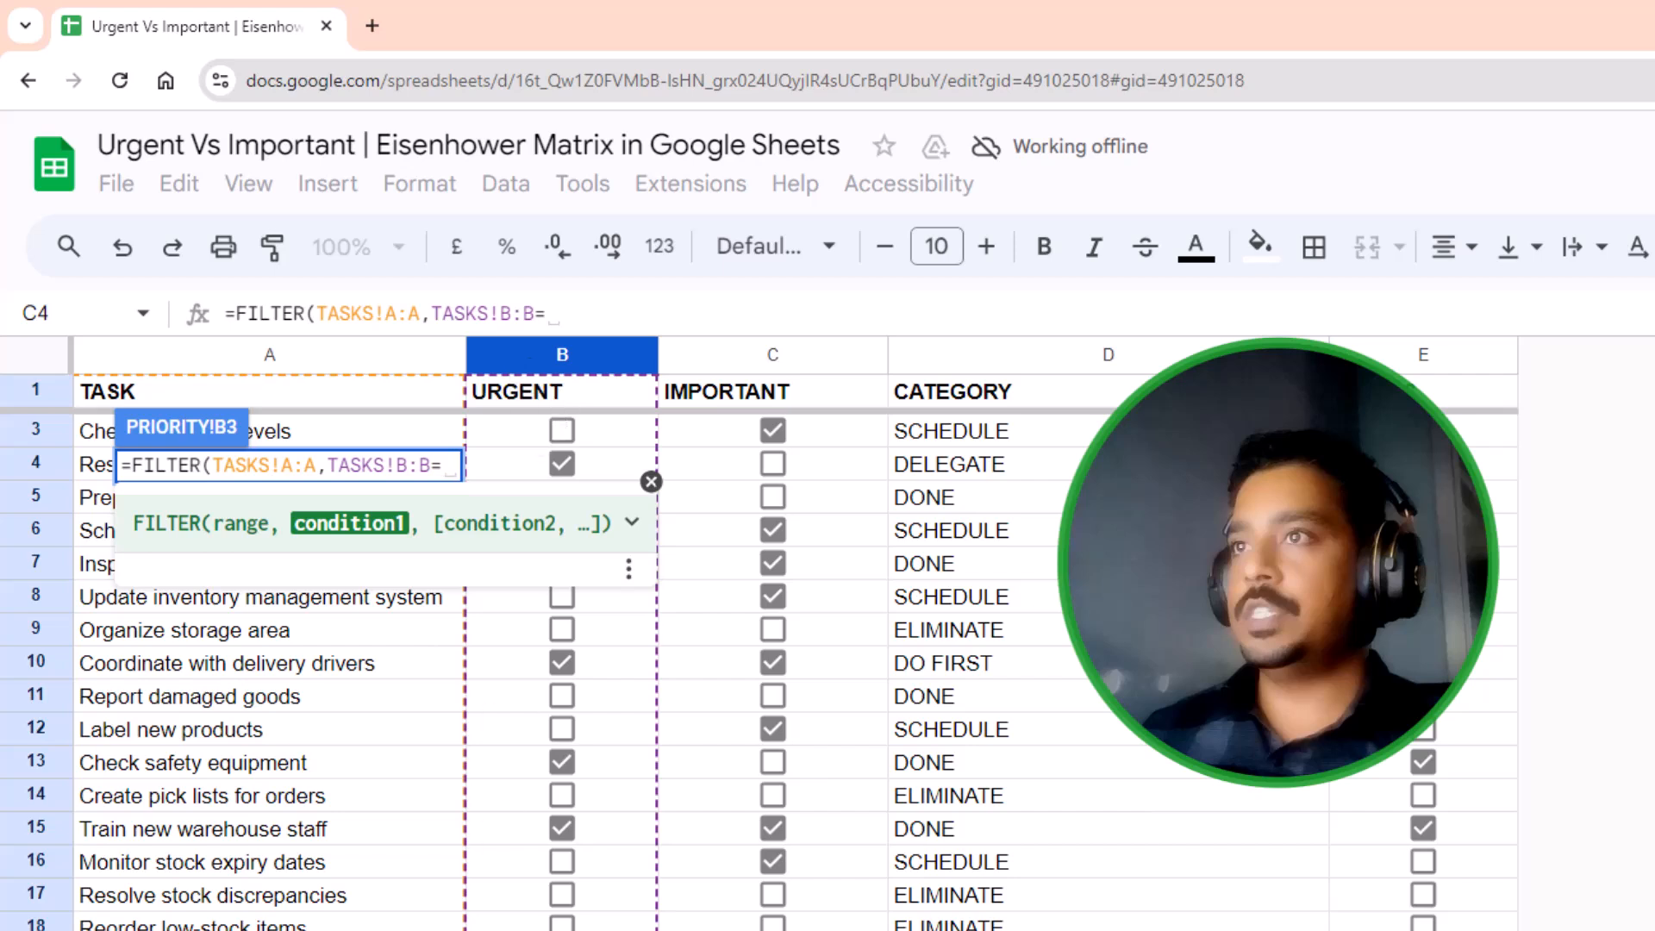
pyautogui.write('TRUE,')
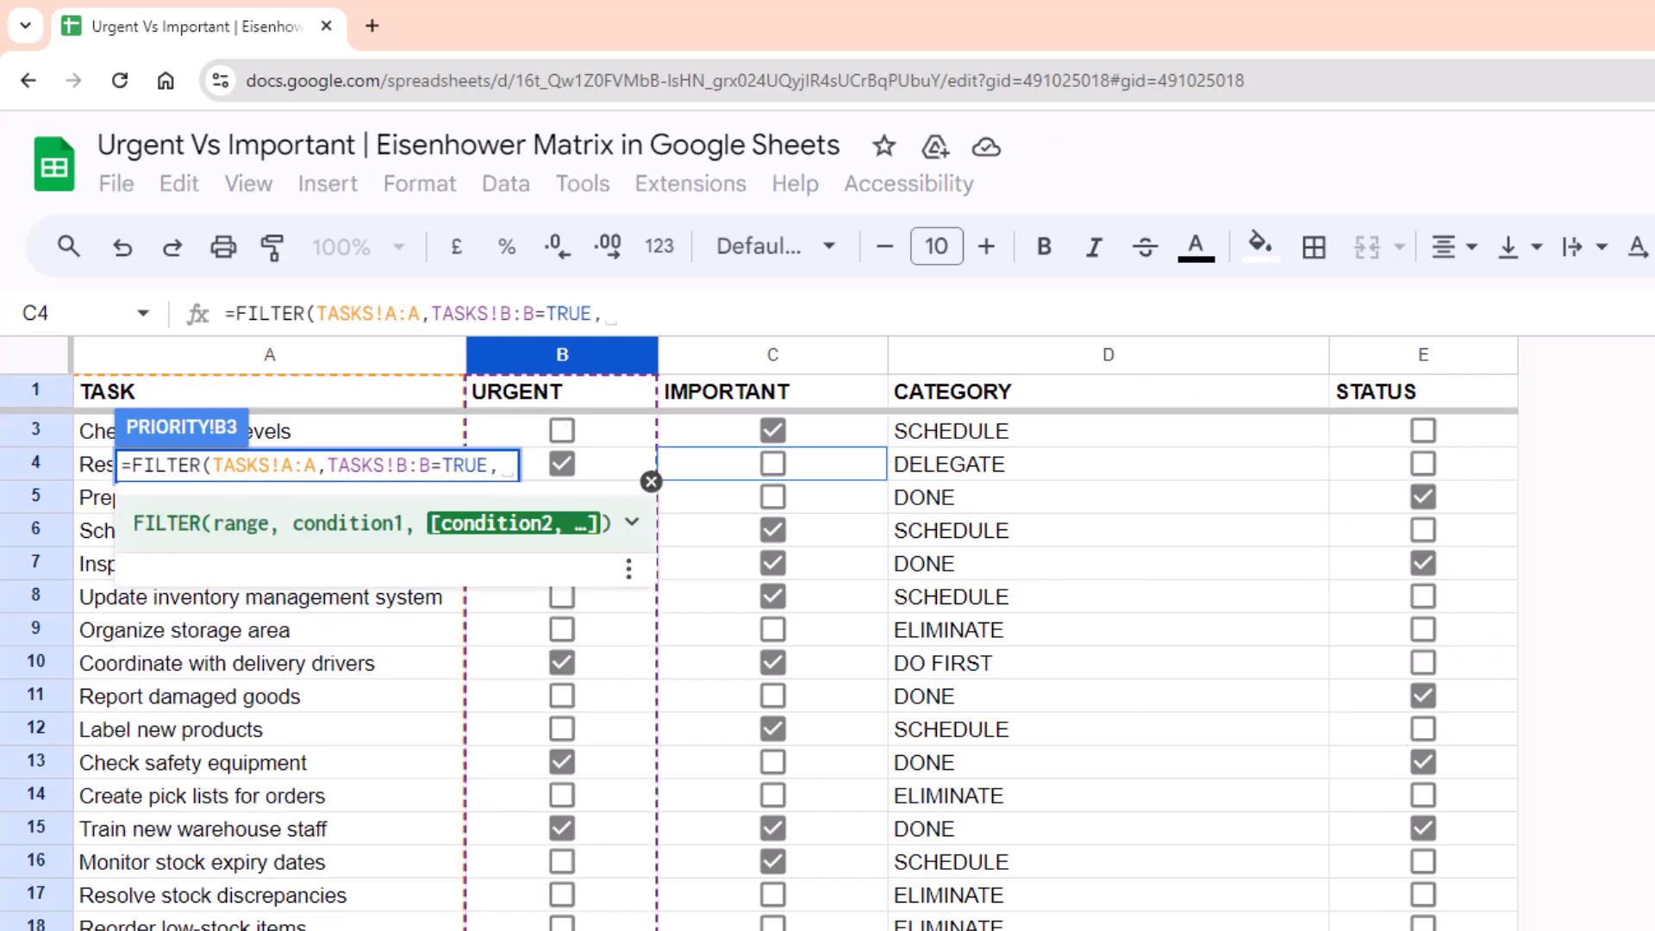
pyautogui.click(790, 354)
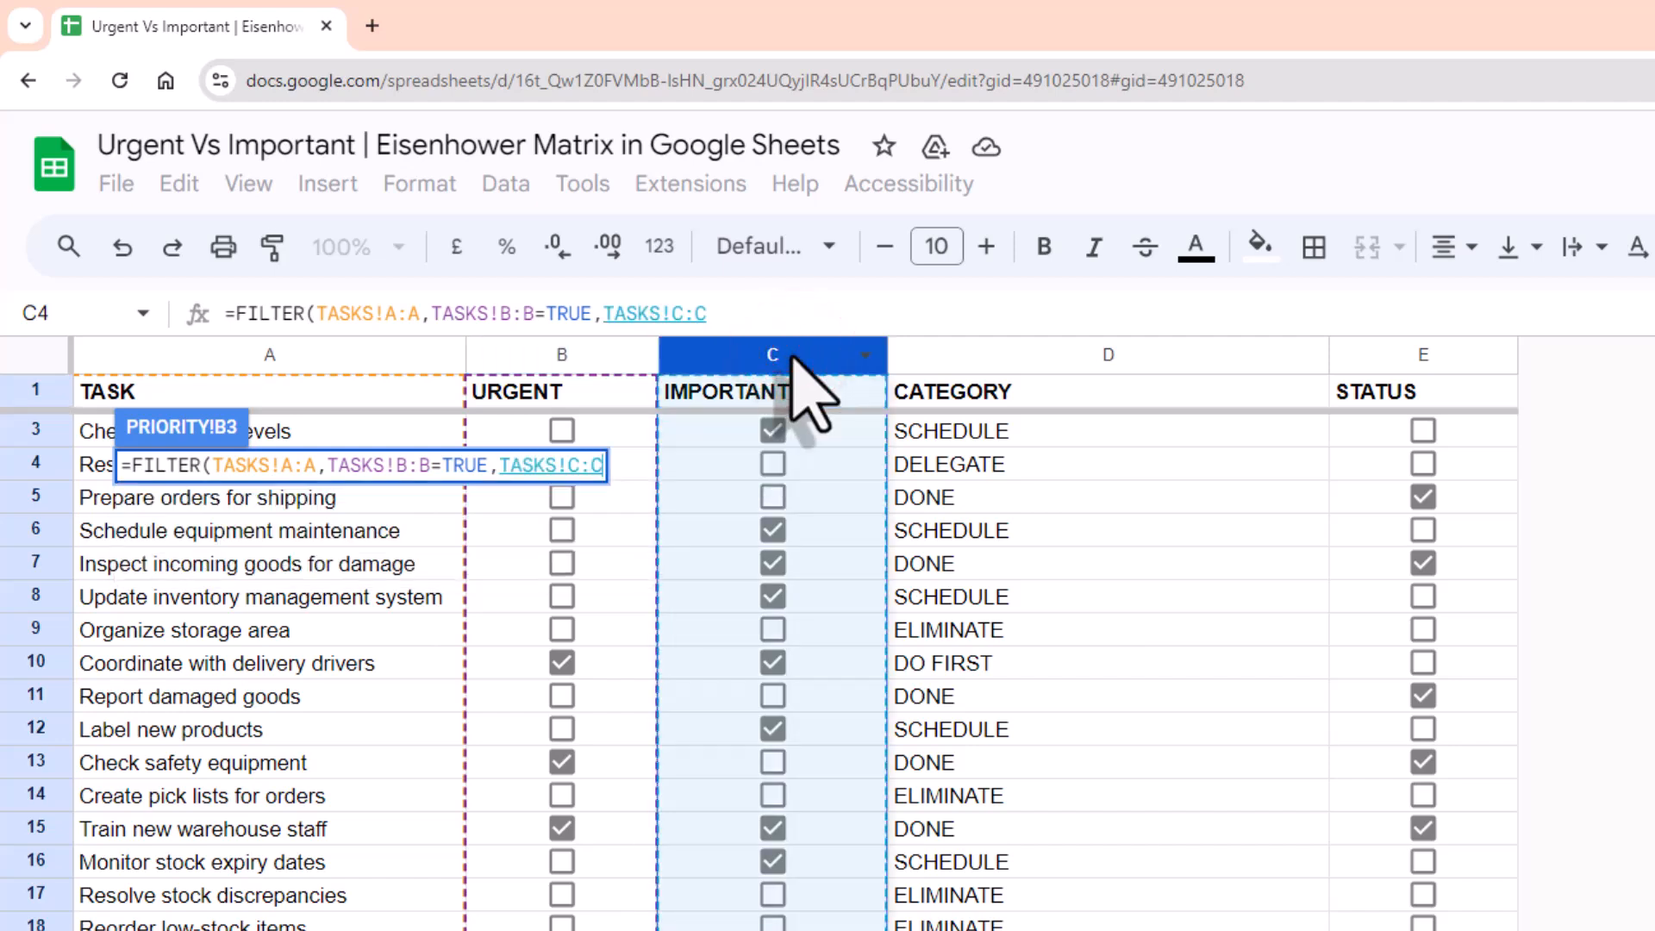
# Step: Make the column A, B and C references in the FILTER formula absolute
pyautogui.press('F4')
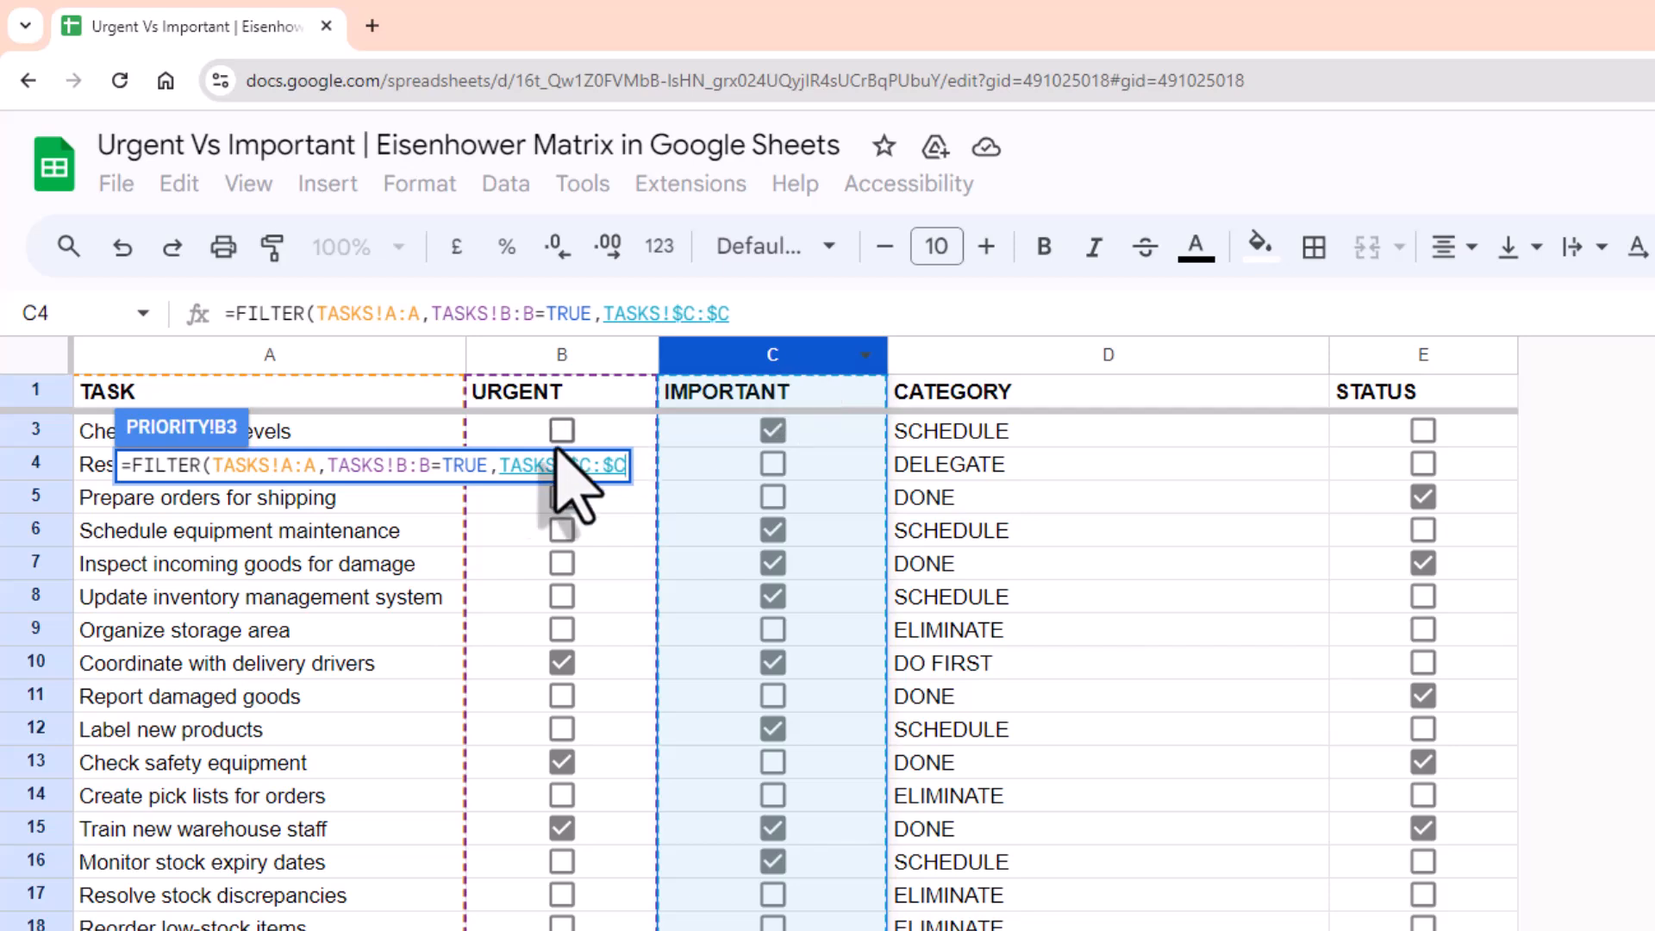
pyautogui.click(420, 459)
pyautogui.press('F4')
pyautogui.click(266, 466)
pyautogui.press('F4')
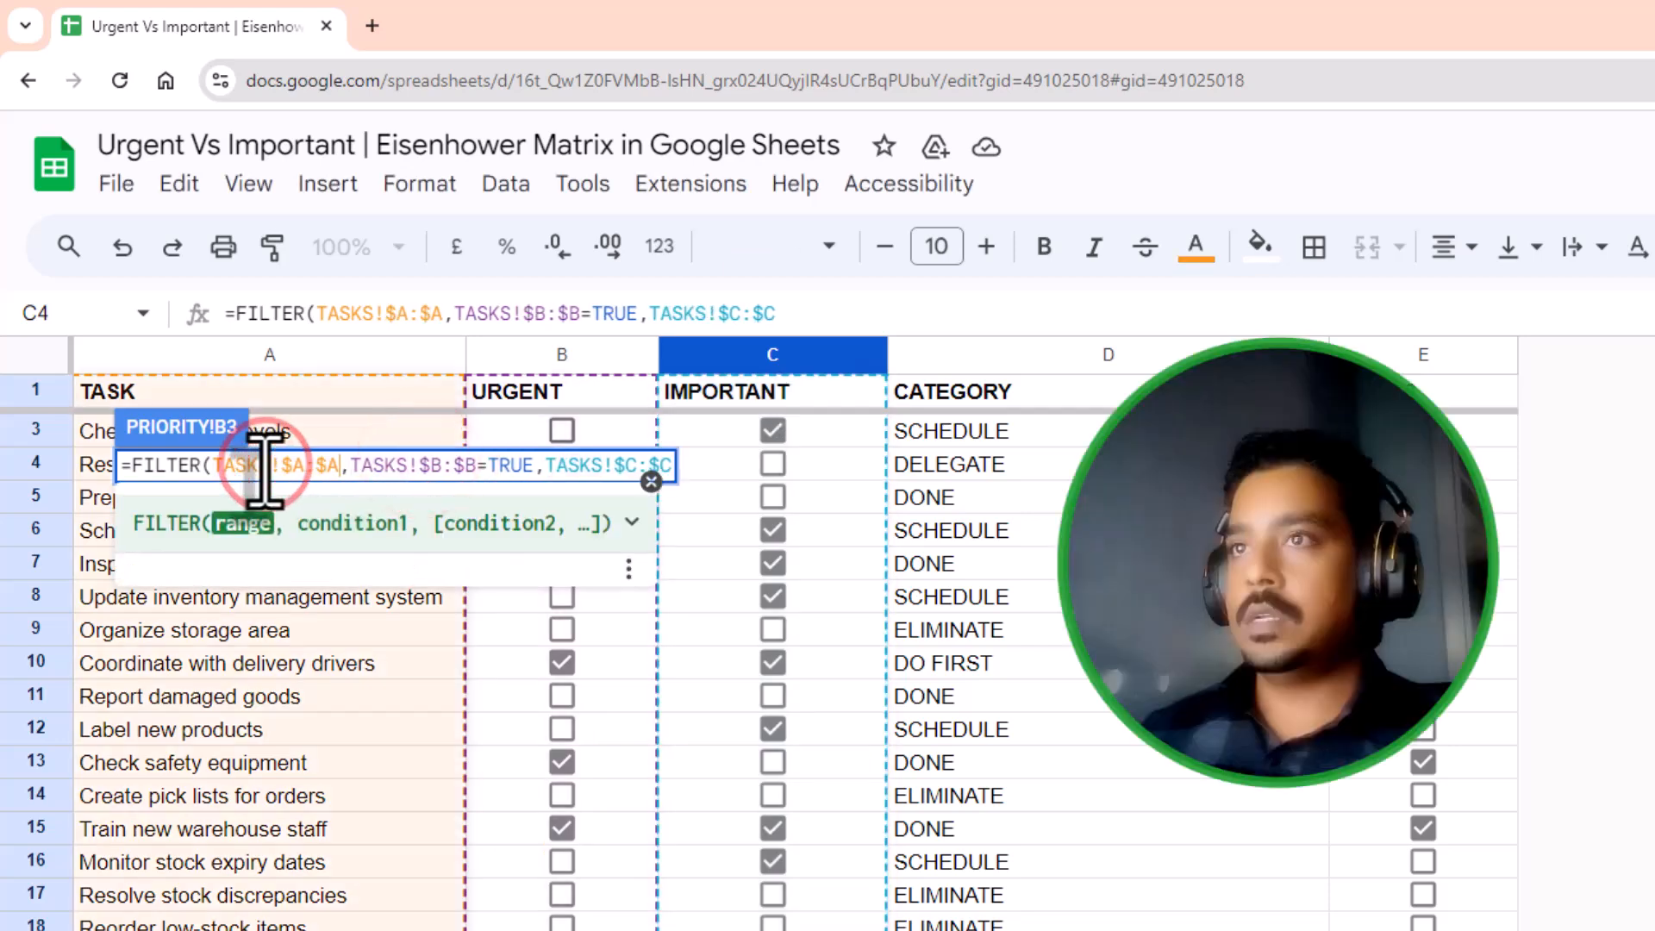
# Step: Complete the second condition as TASKS!$C:$C=TRUE and enter the DO FIRST formula
pyautogui.click(668, 466)
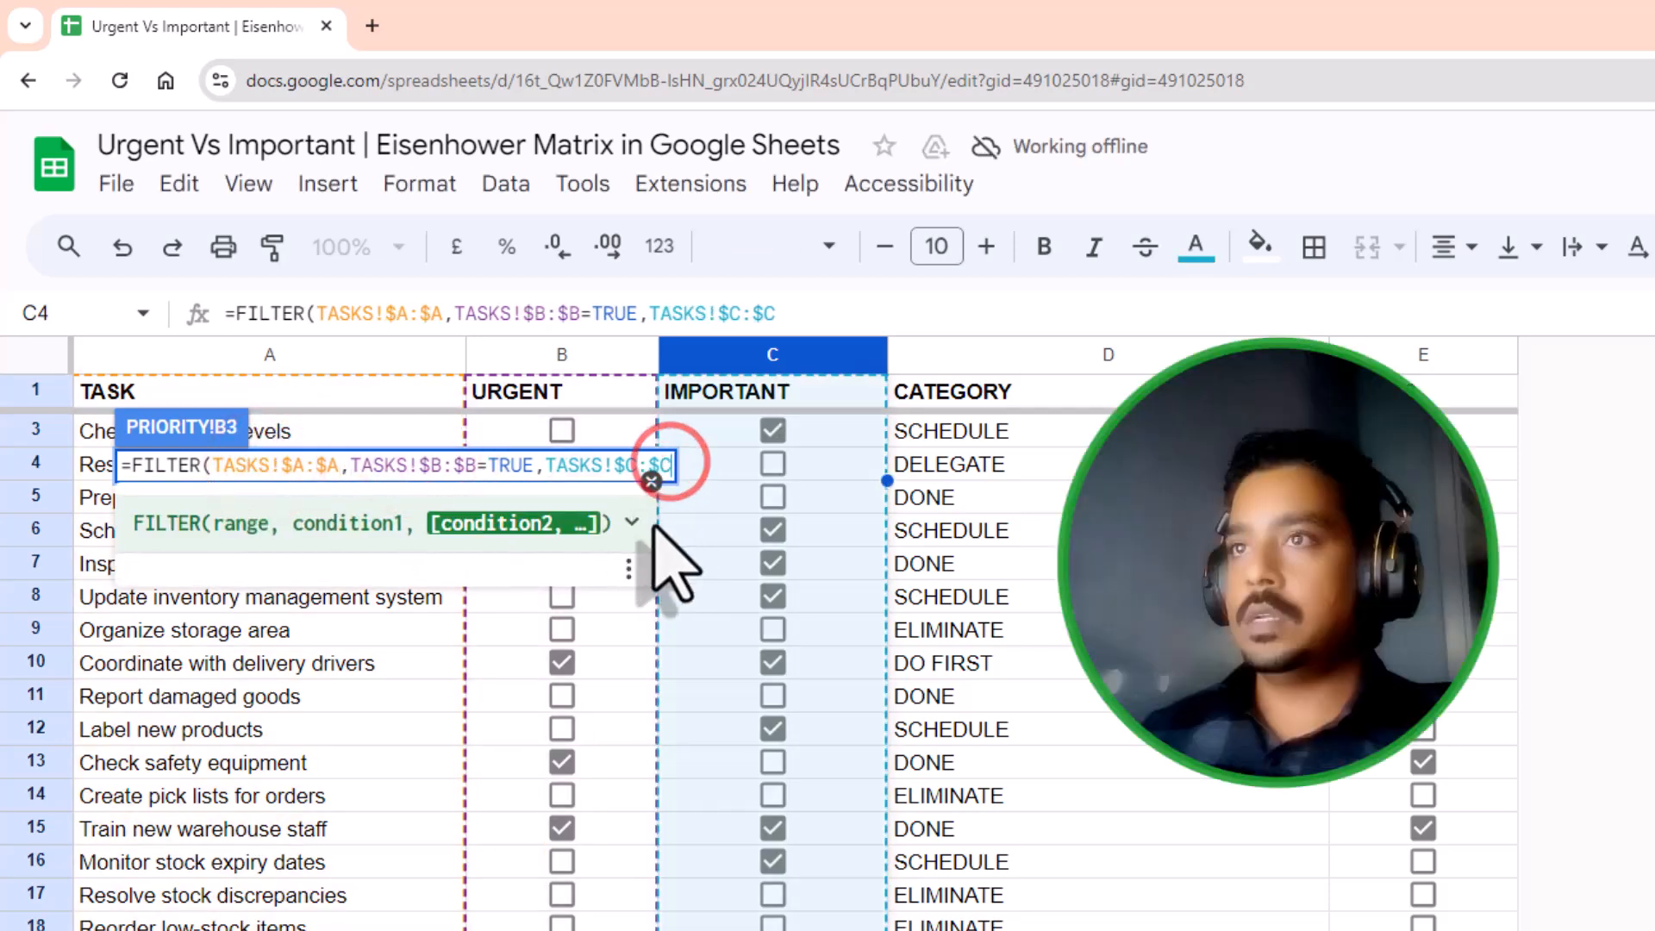
pyautogui.write('=TRUE')
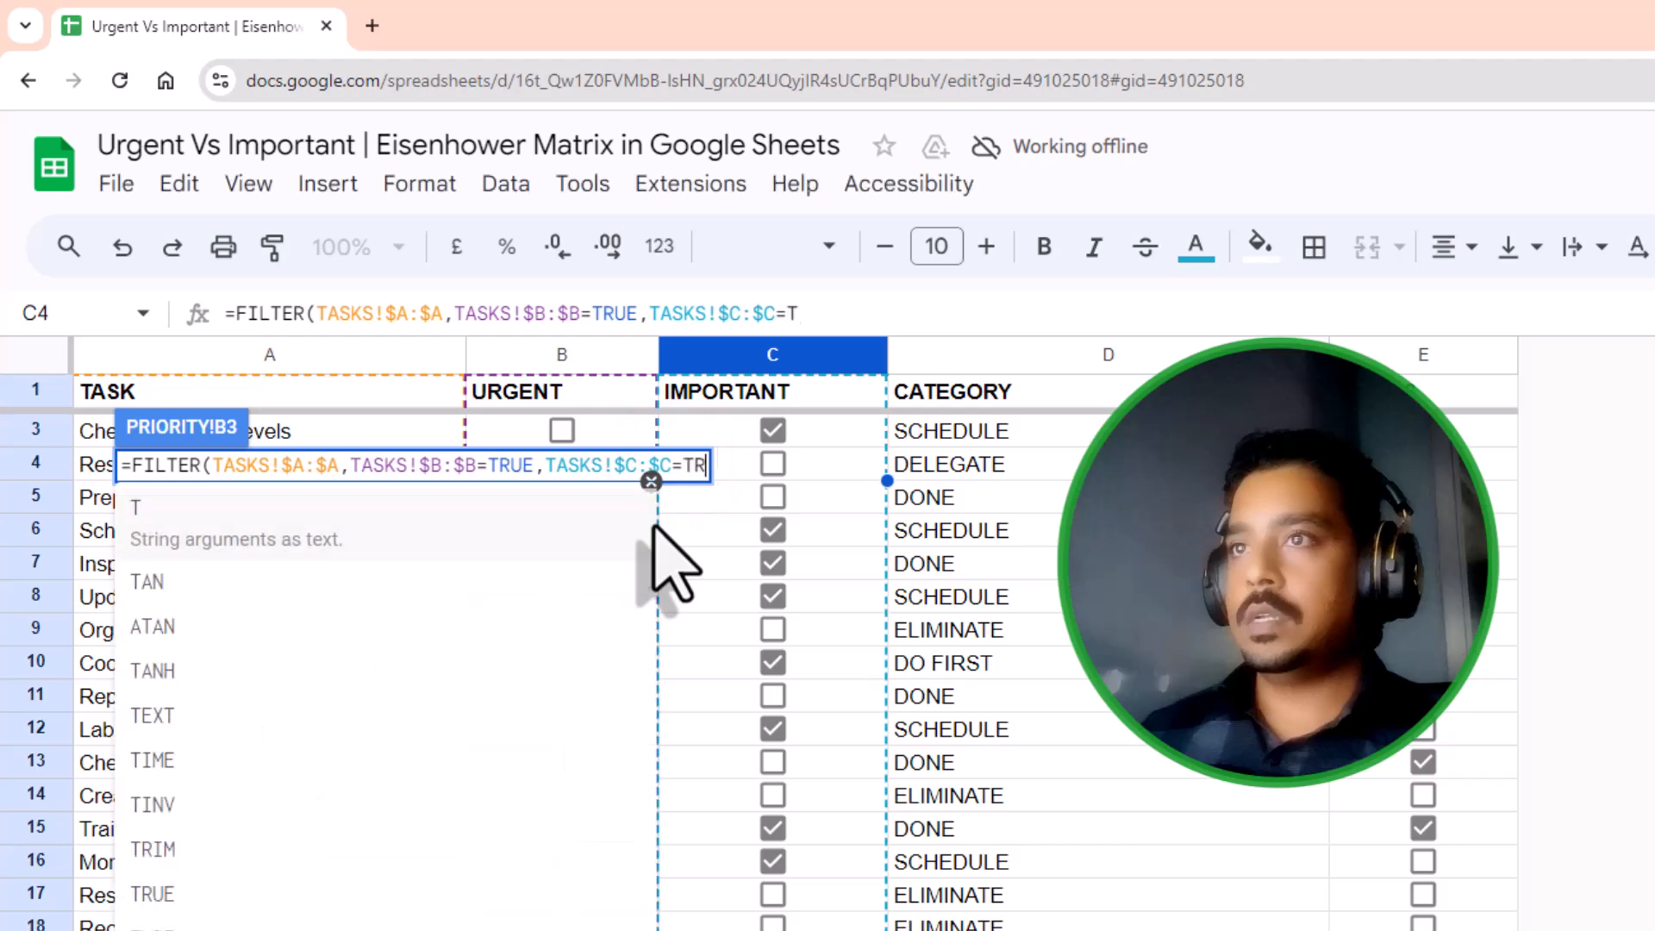
pyautogui.write(')')
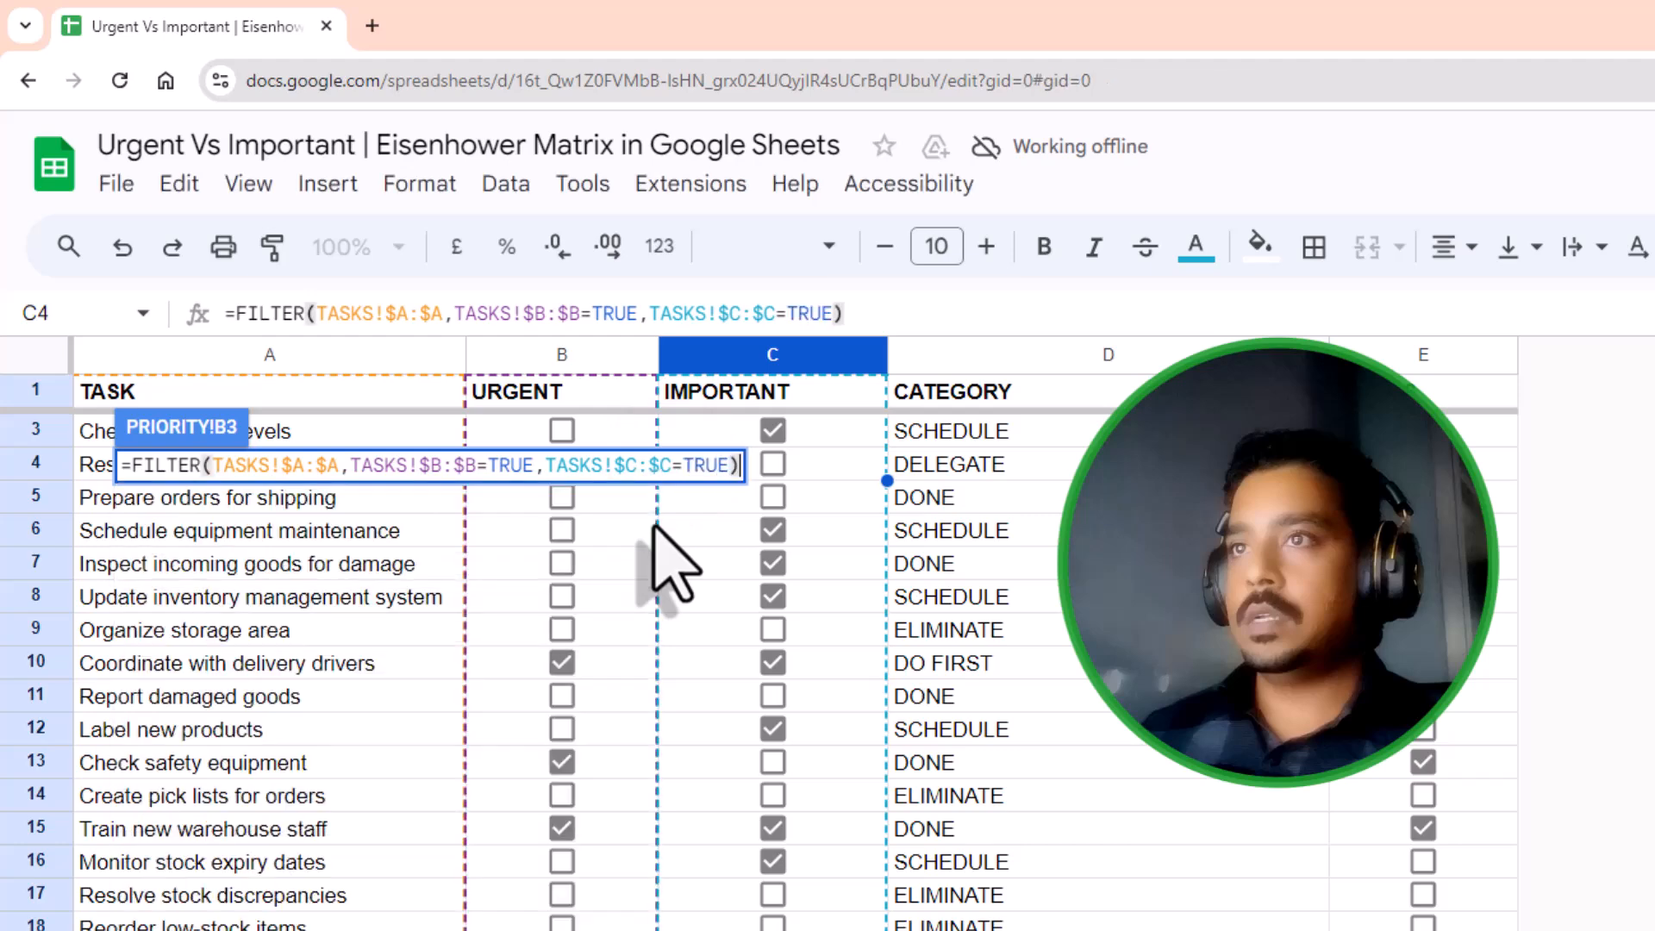
pyautogui.press('Return')
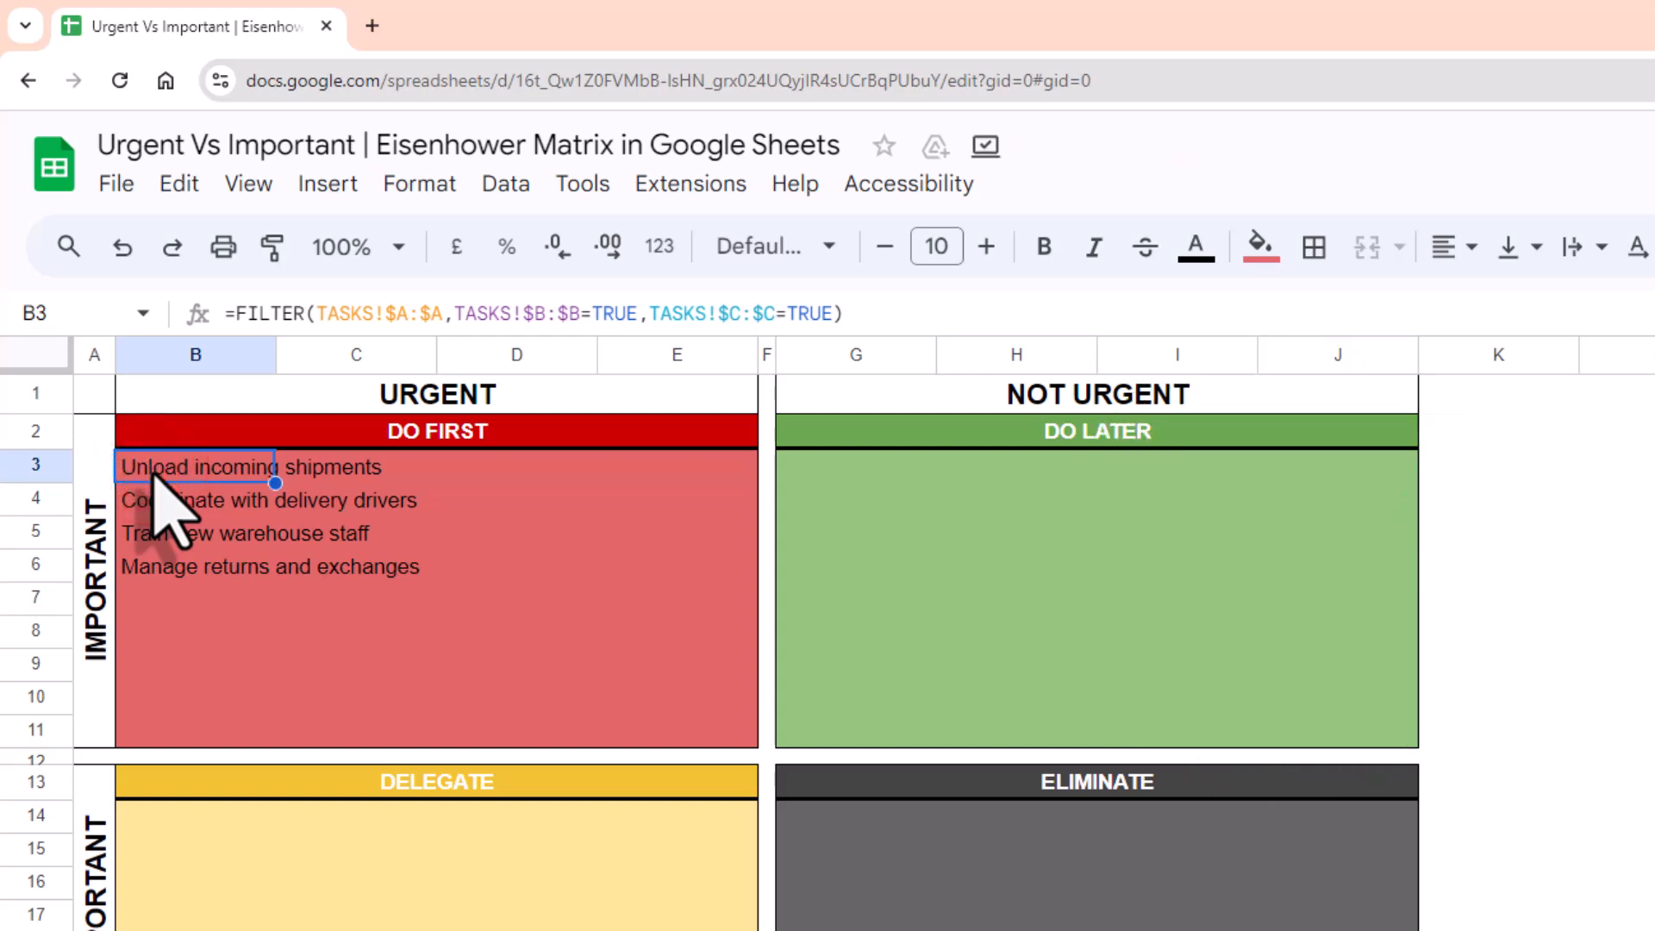
# Step: Add a third condition, TASKS!$E:$E=FALSE, to the FILTER formula in B3 and check the filtered DO FIRST tasks
pyautogui.doubleClick(153, 468)
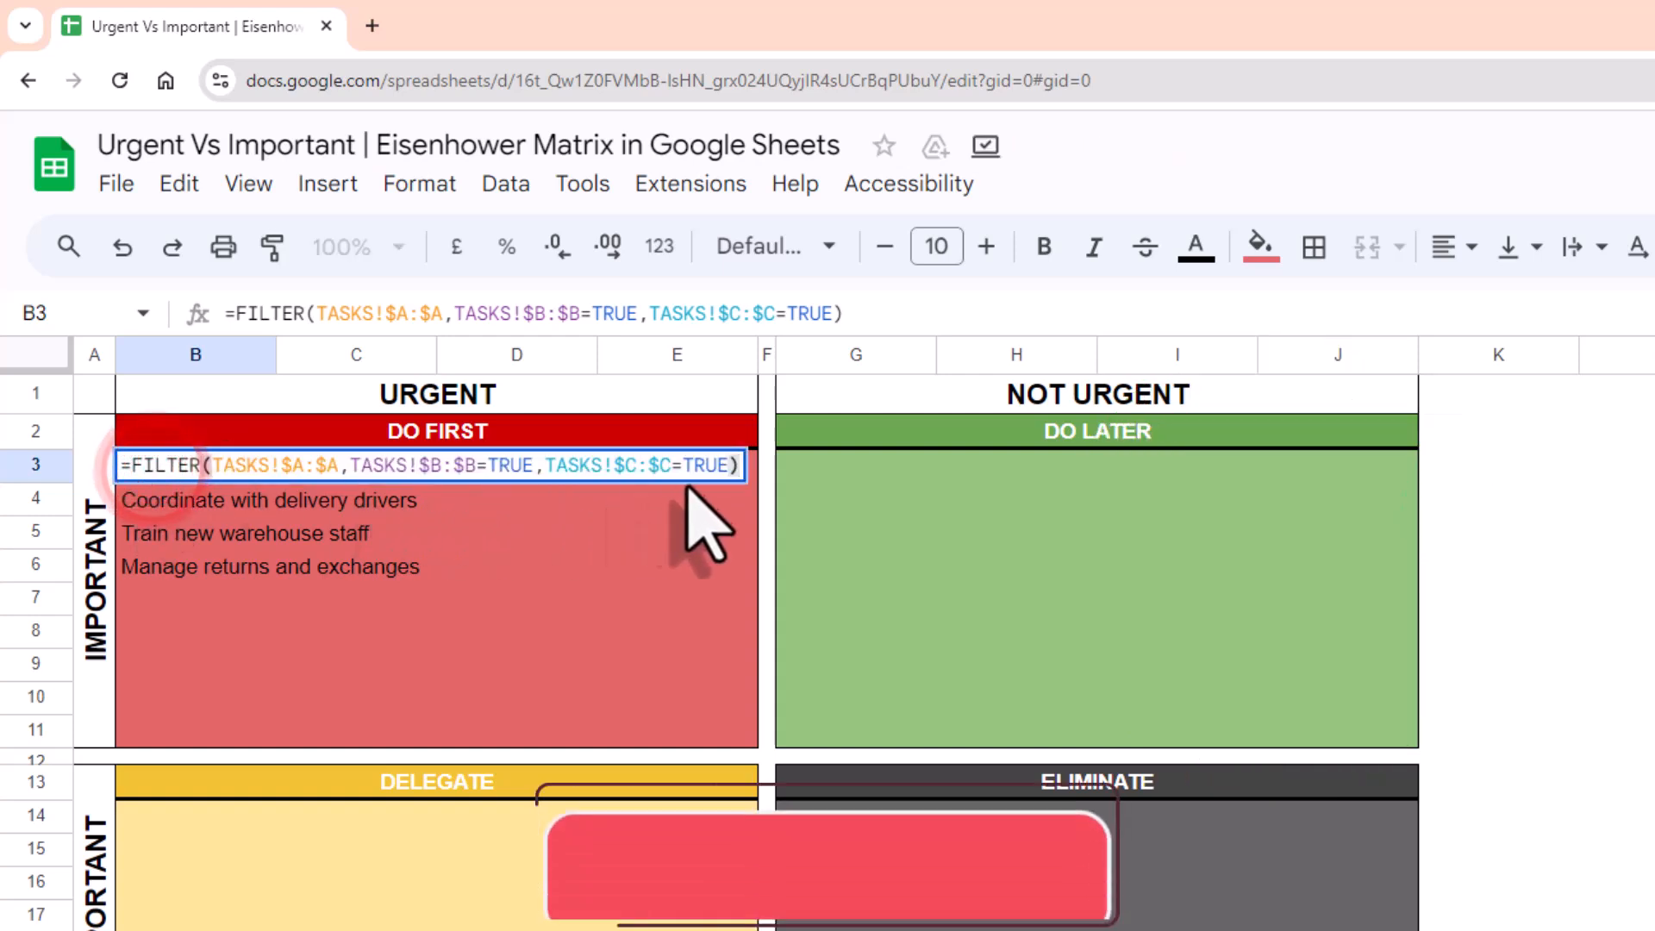
pyautogui.click(727, 465)
pyautogui.write(',')
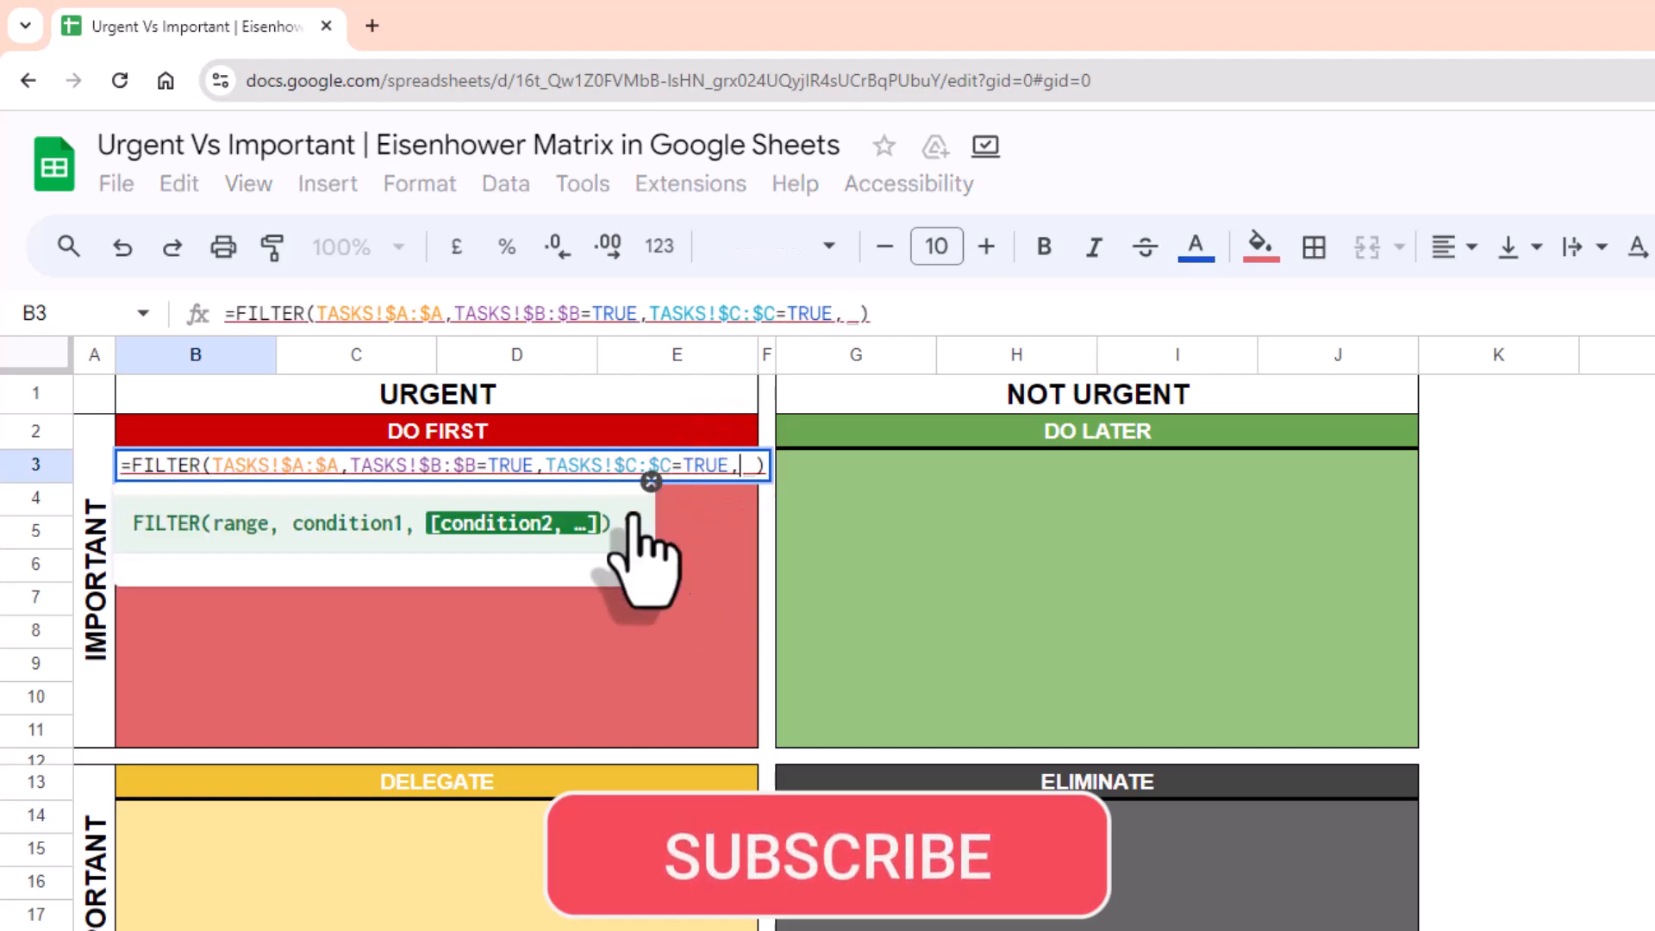
pyautogui.click(258, 930)
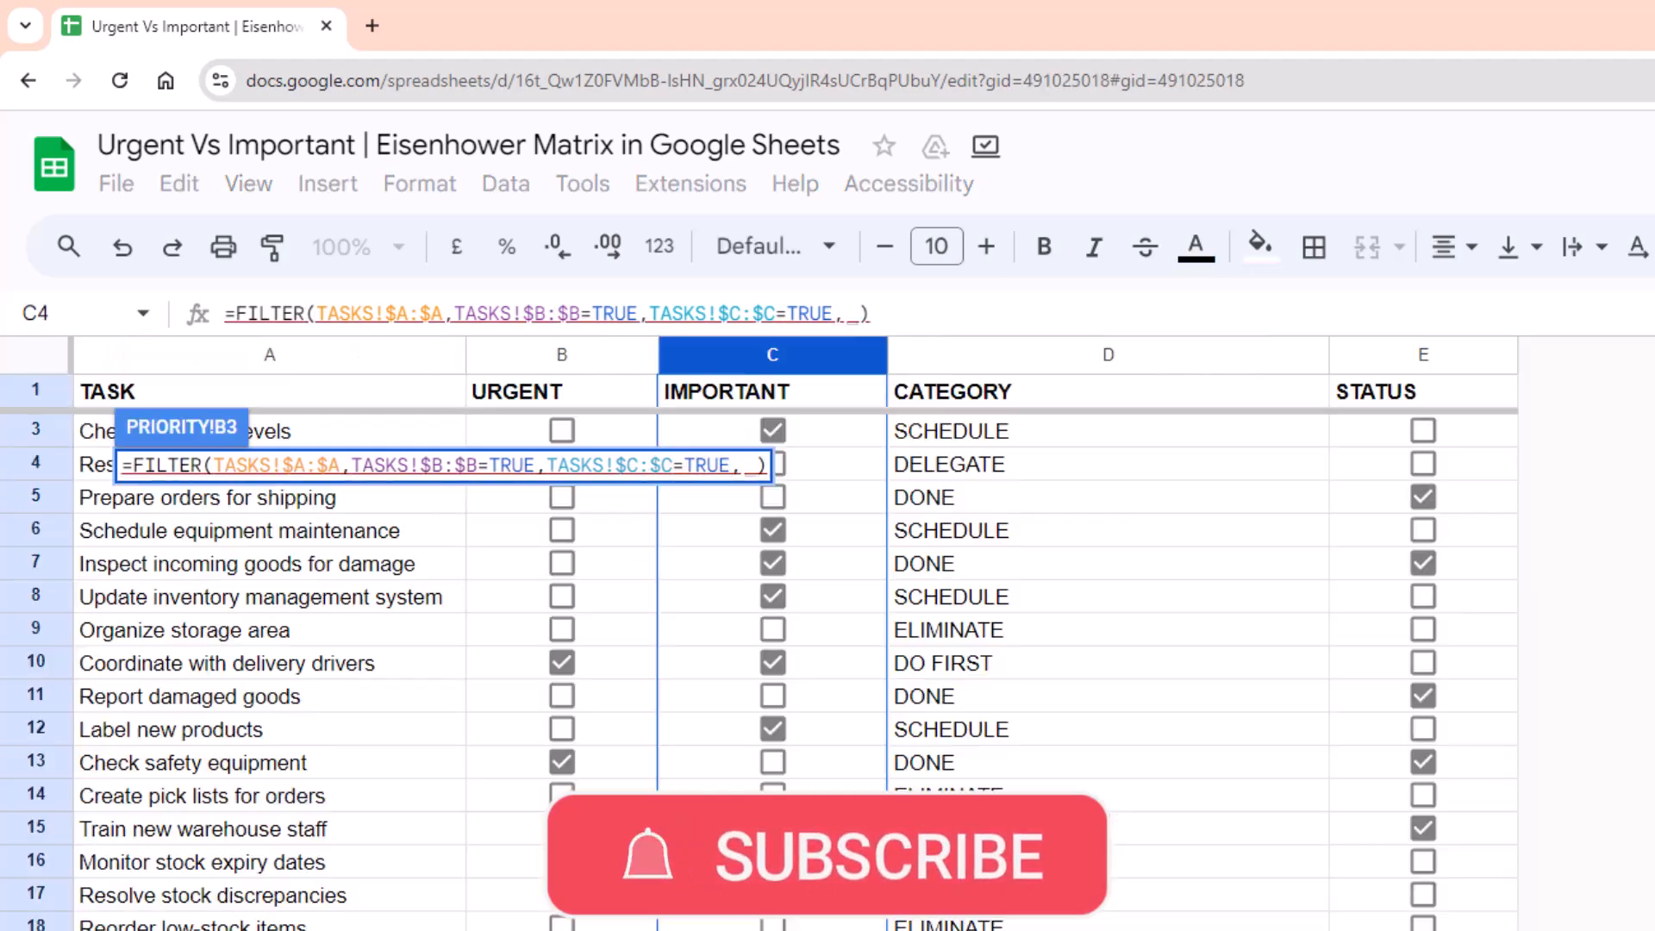
pyautogui.click(1397, 354)
pyautogui.click(917, 312)
pyautogui.press('F4')
pyautogui.write('=')
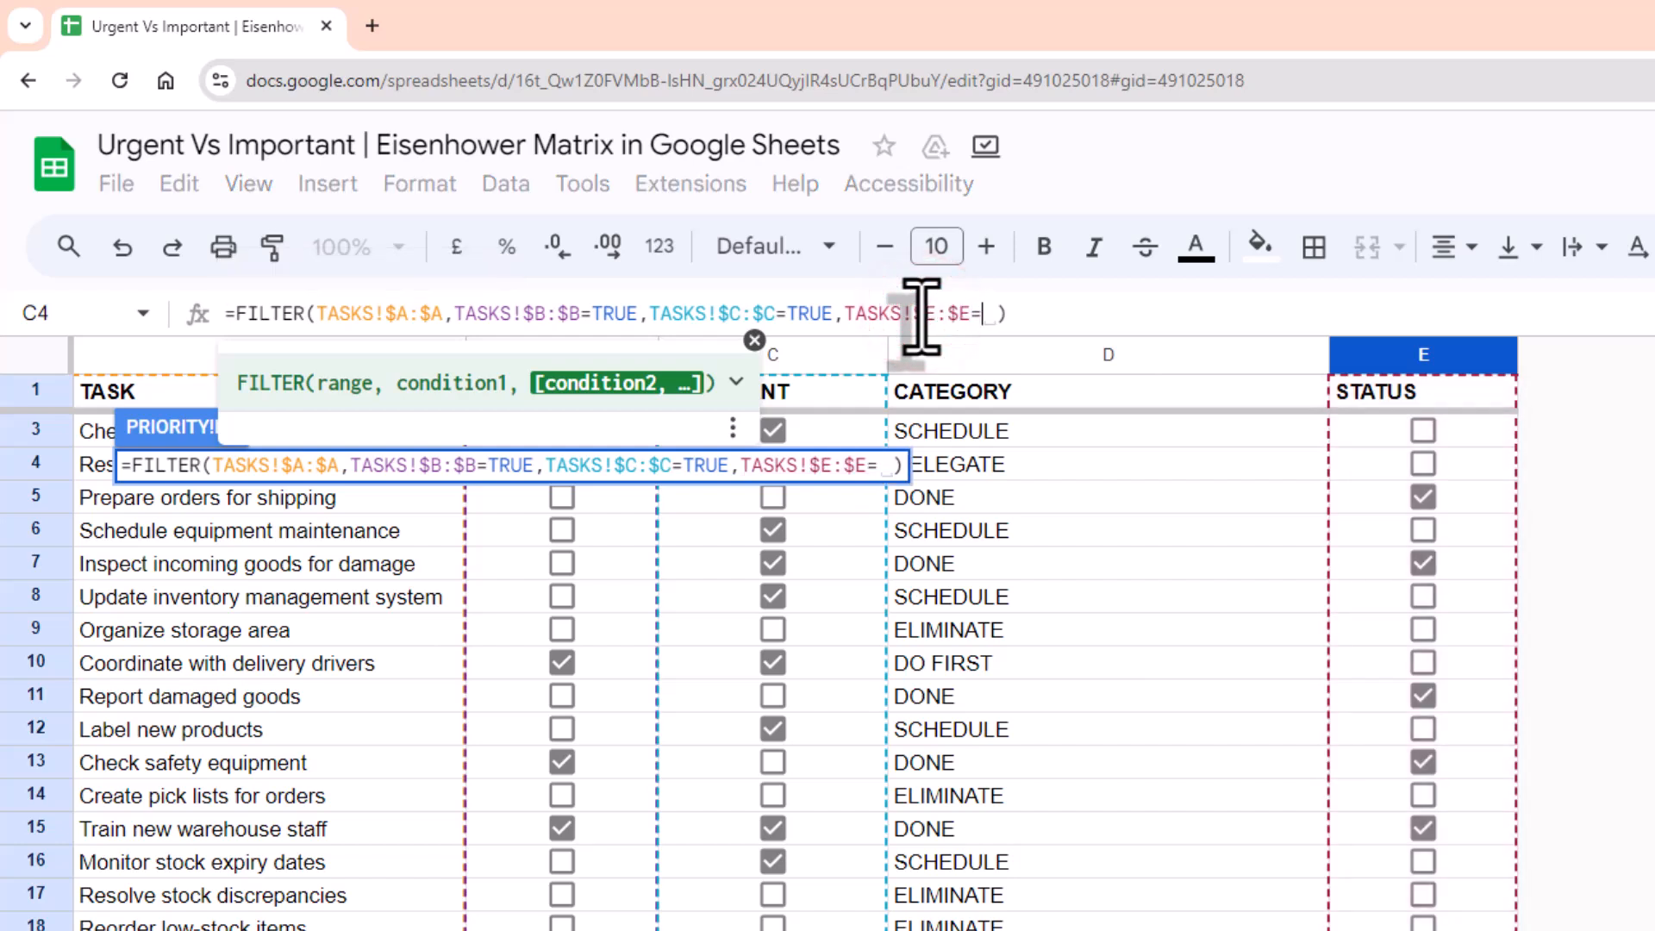
pyautogui.write('FALSE')
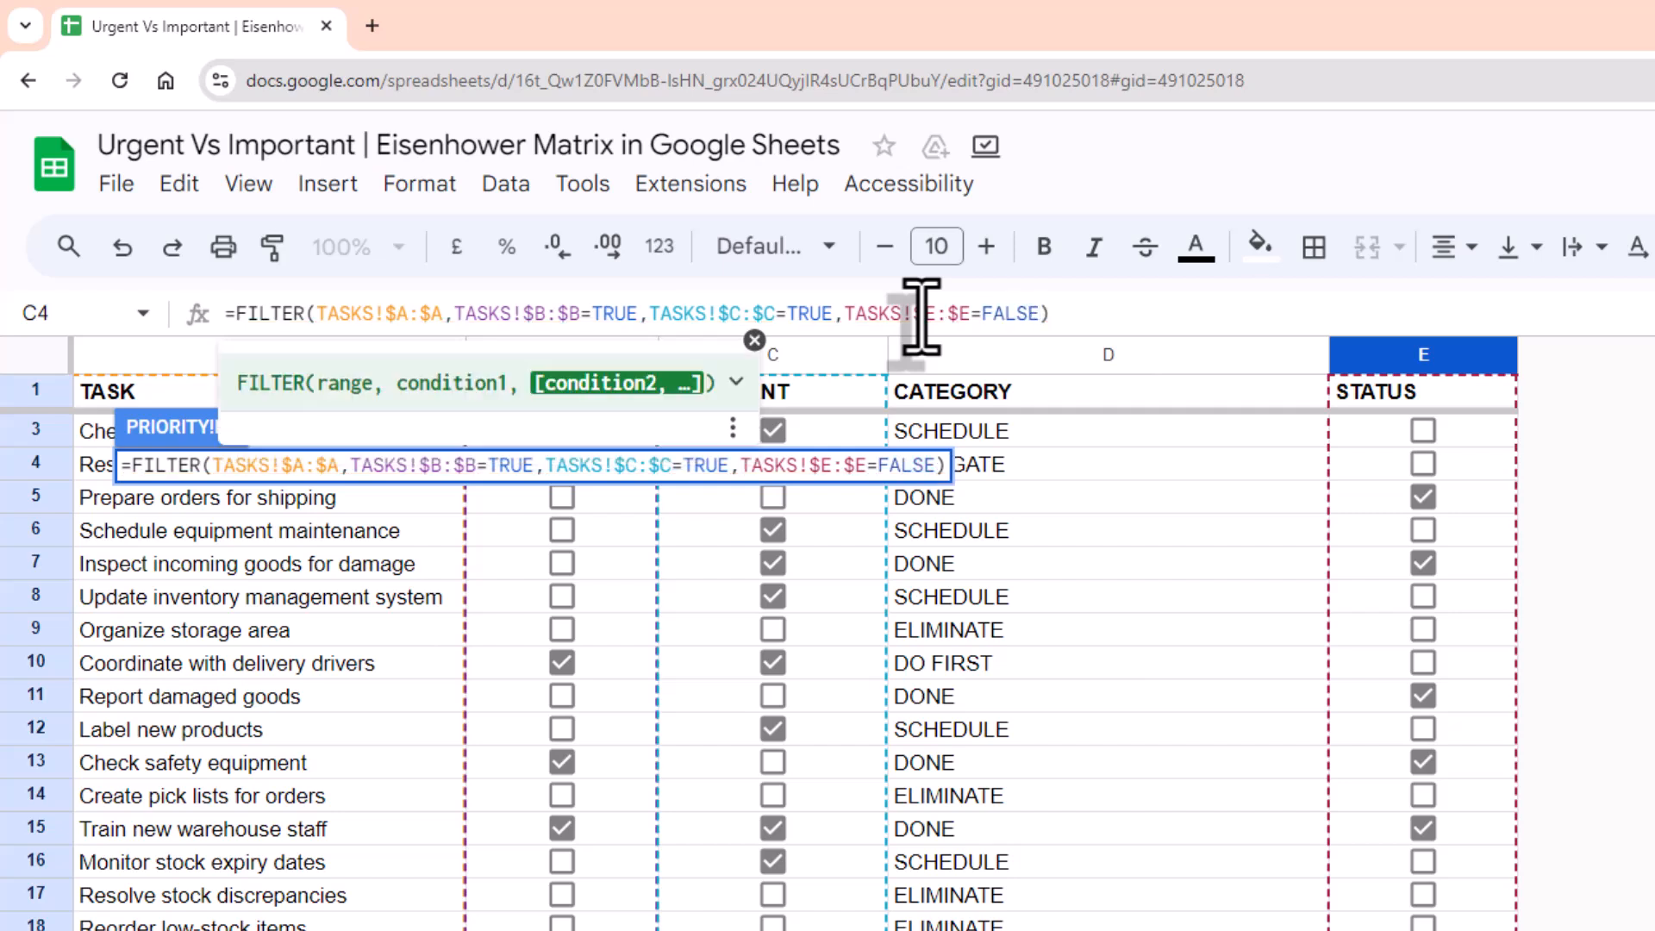
pyautogui.press('Return')
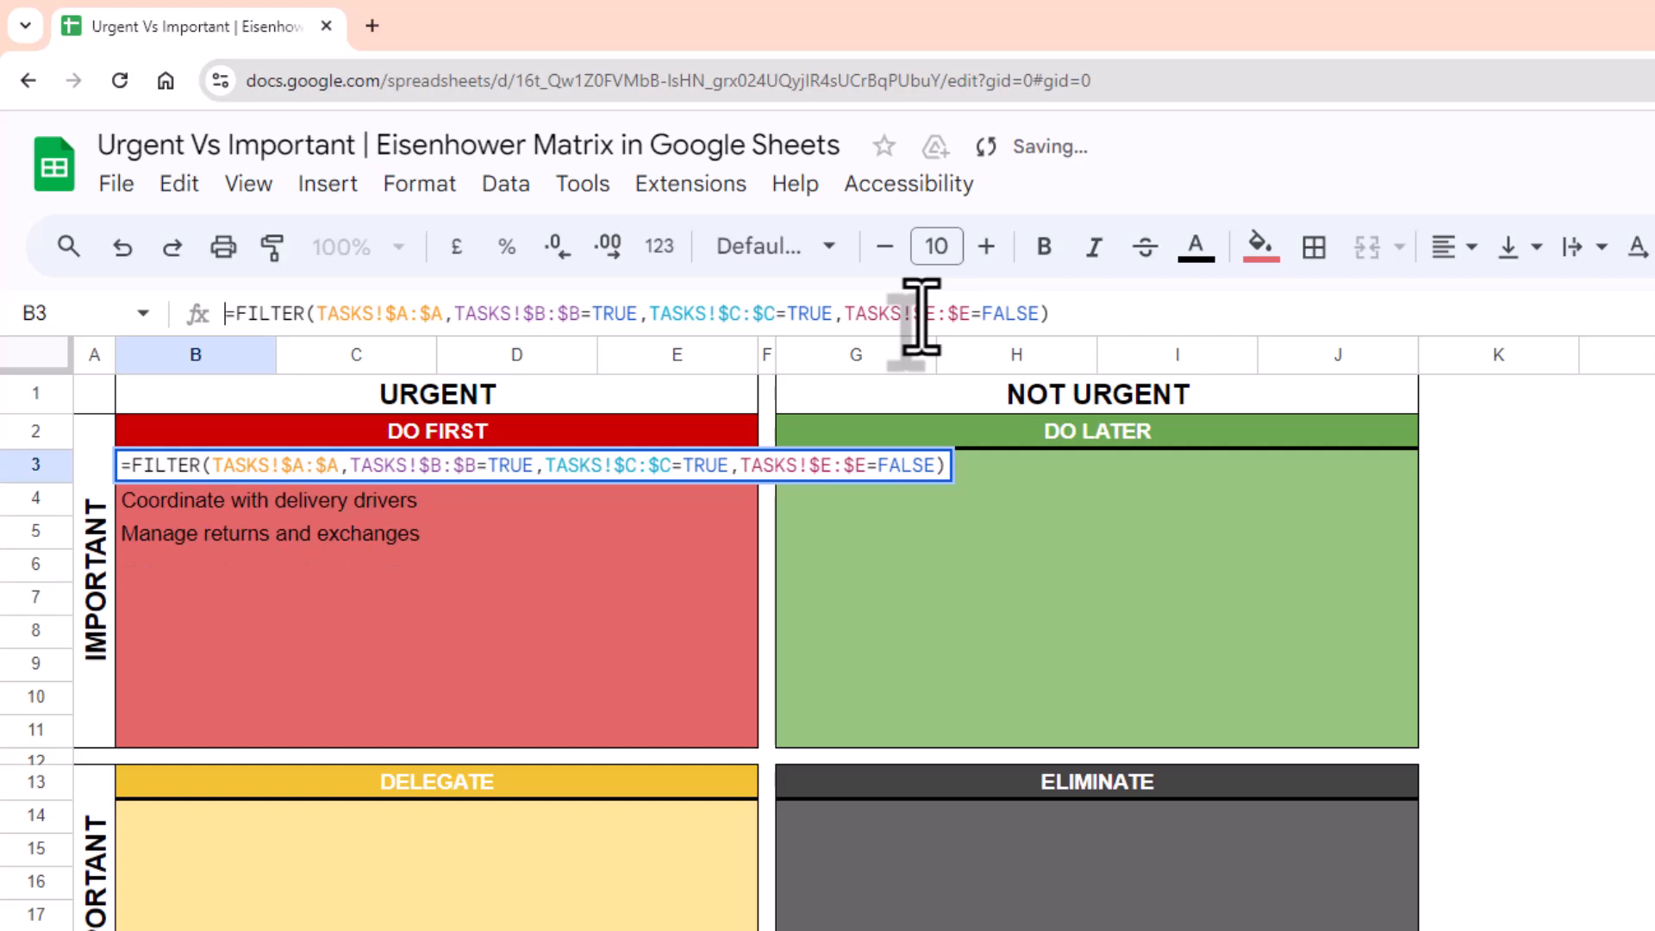
pyautogui.moveTo(166, 465); pyautogui.dragTo(164, 545)
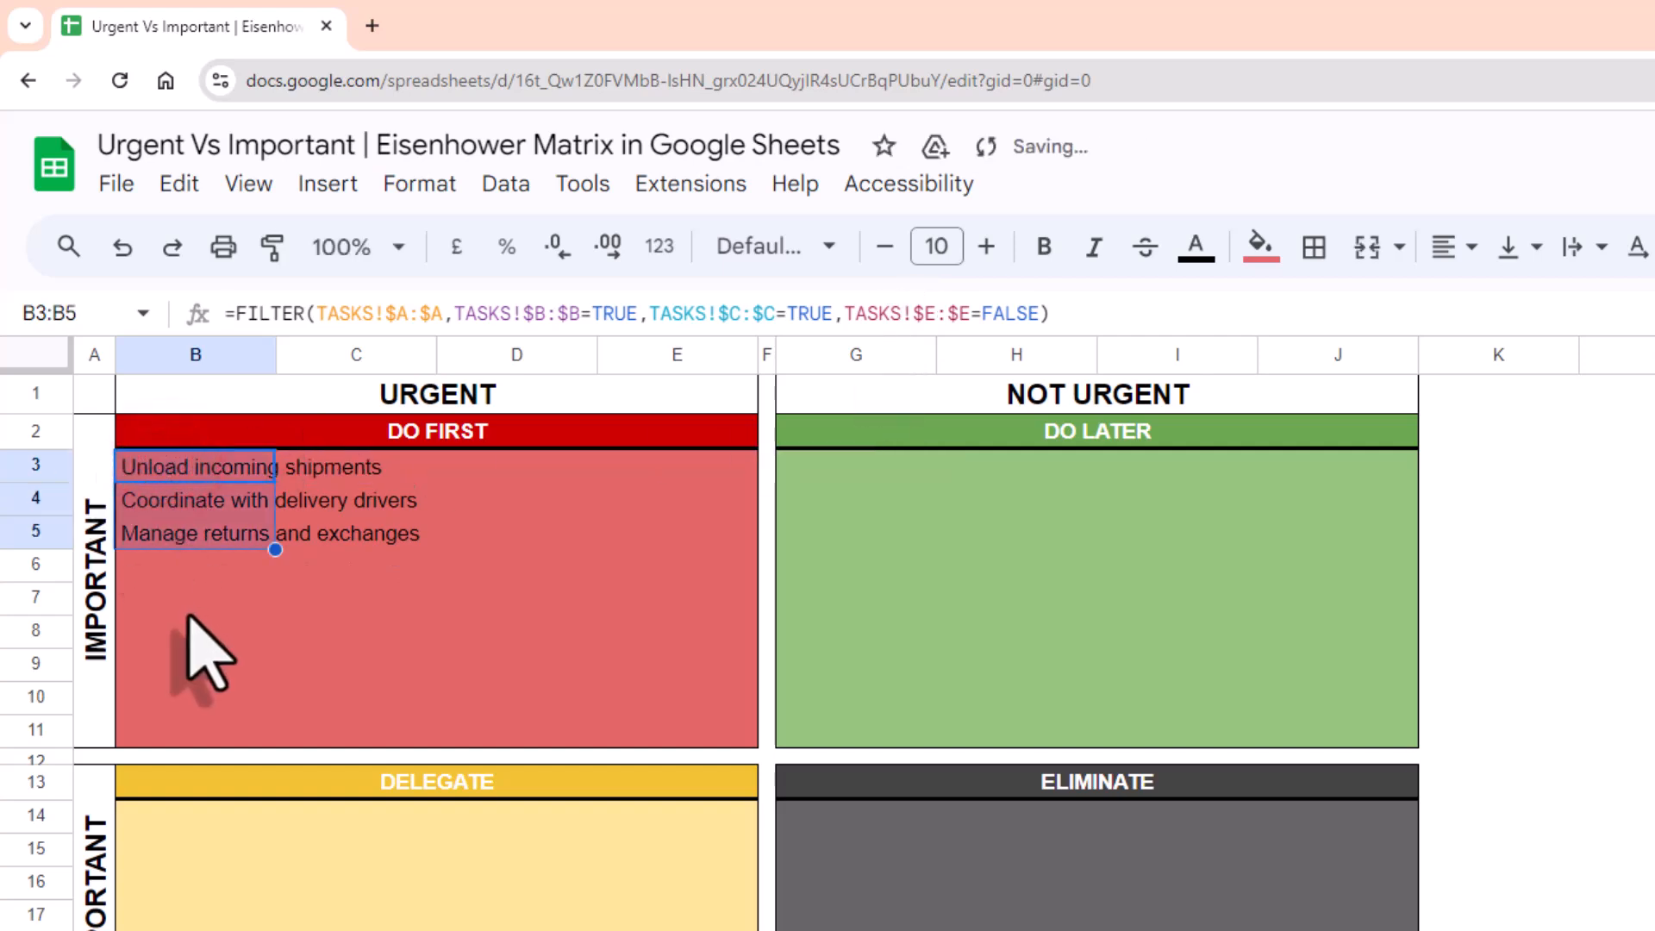
pyautogui.click(818, 467)
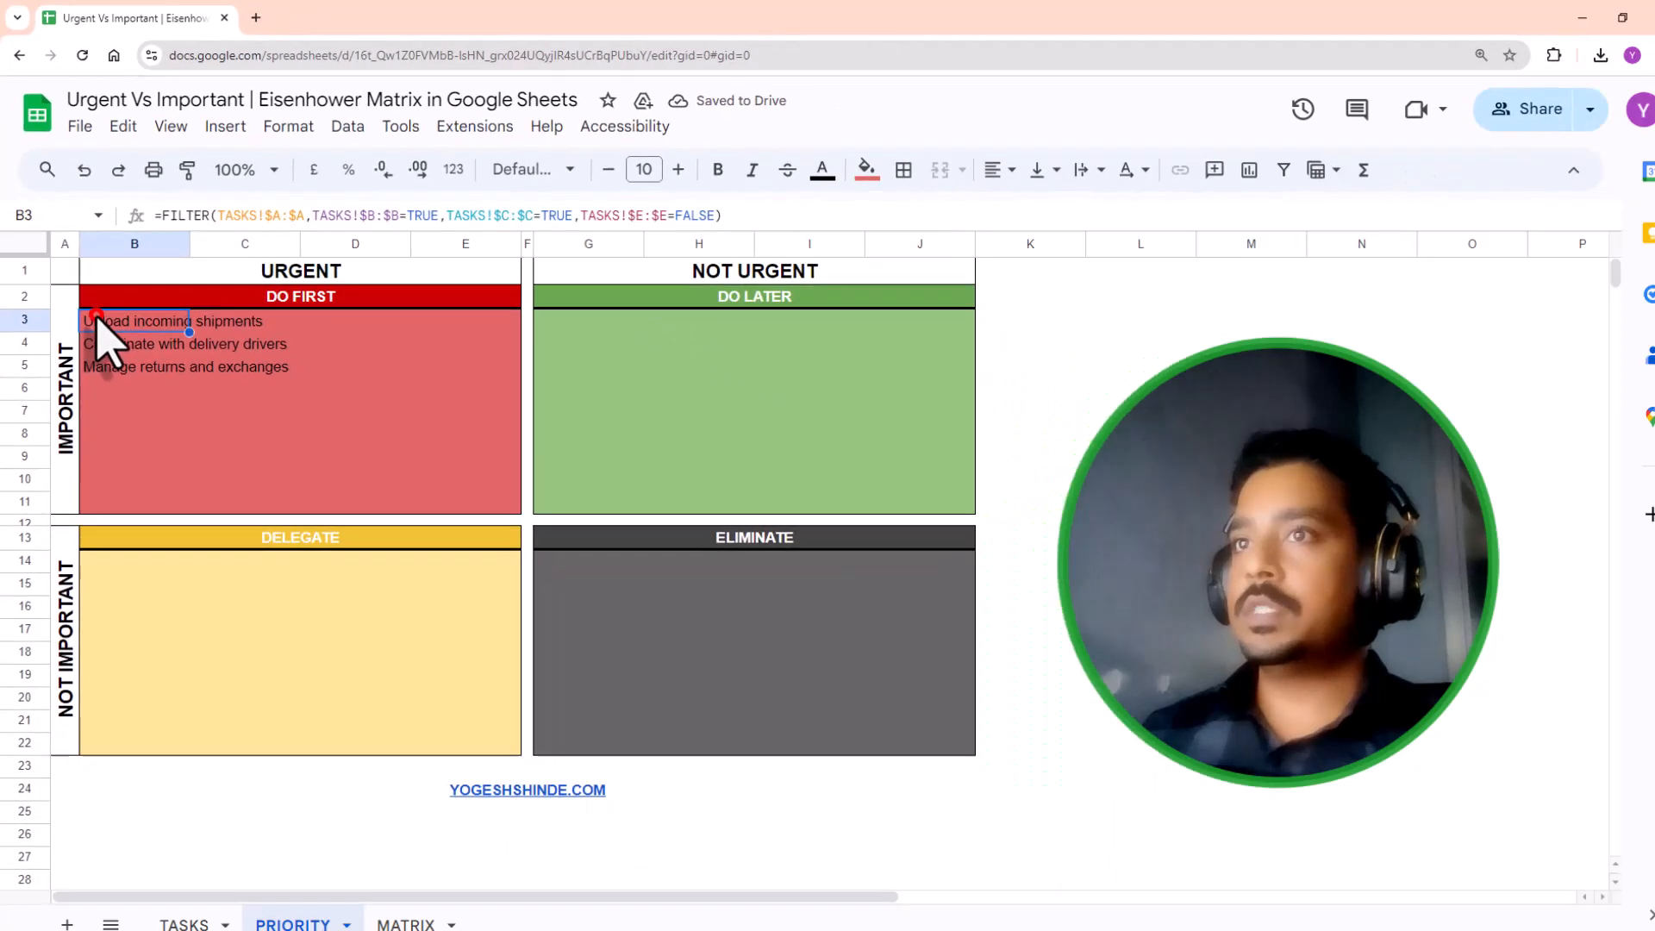
# Step: Copy the FILTER formula text from B3 into cell G3 under DO LATER
pyautogui.doubleClick(129, 421)
pyautogui.moveTo(122, 422); pyautogui.dragTo(930, 494)
pyautogui.hotkey('ctrl', 'c')
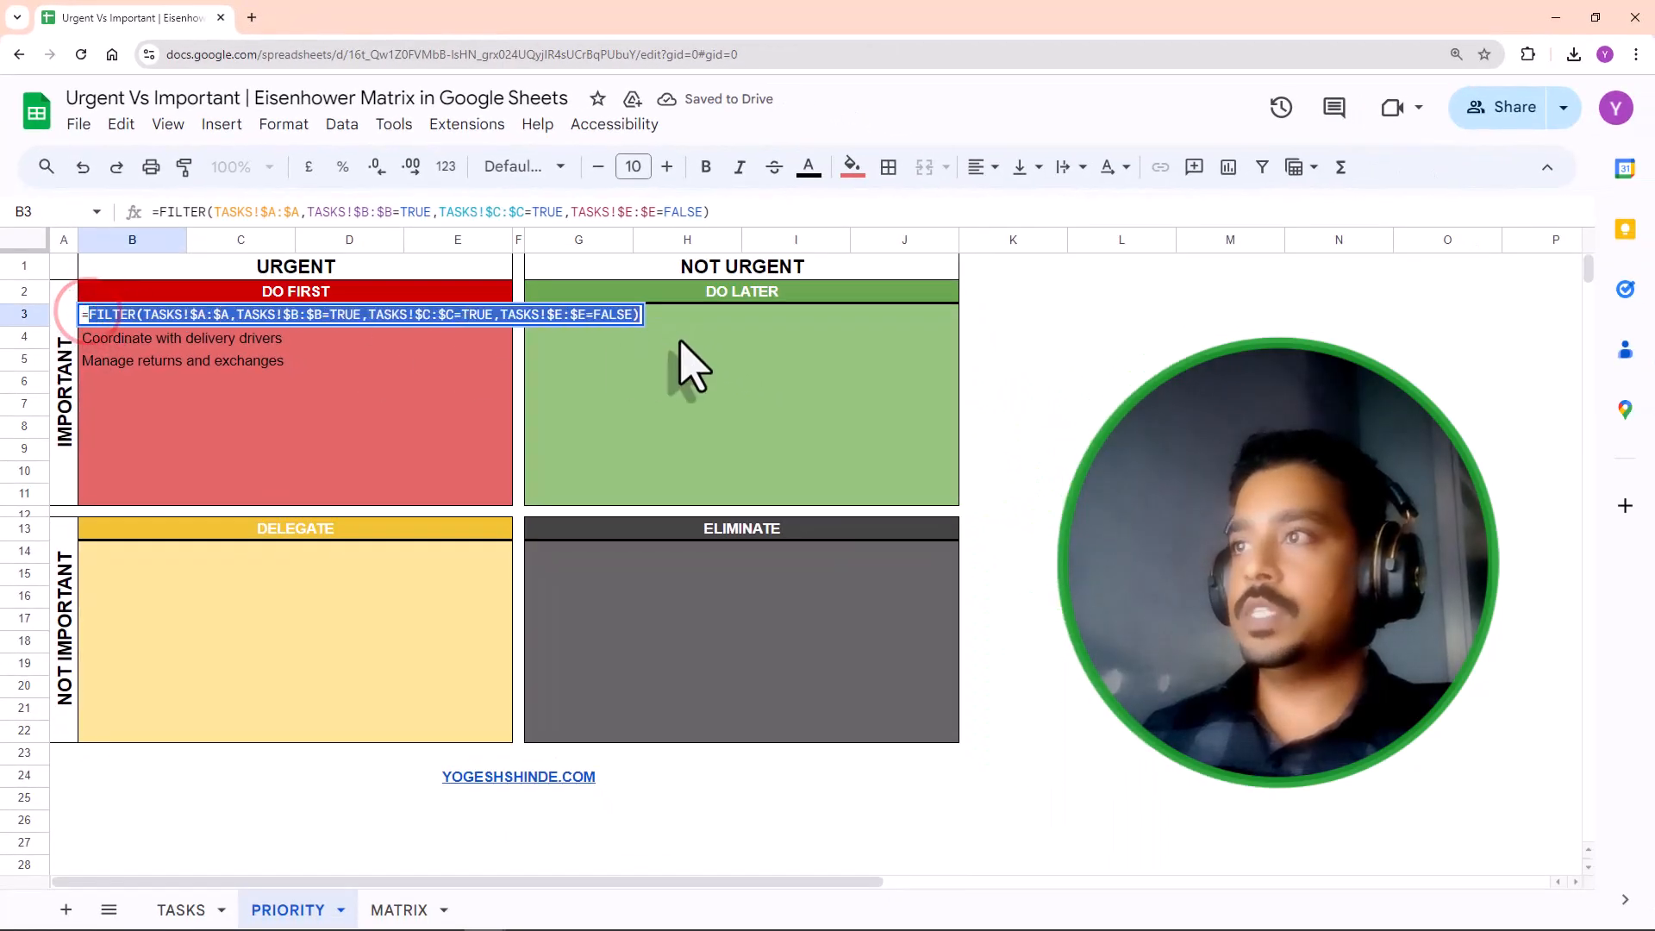
pyautogui.click(552, 316)
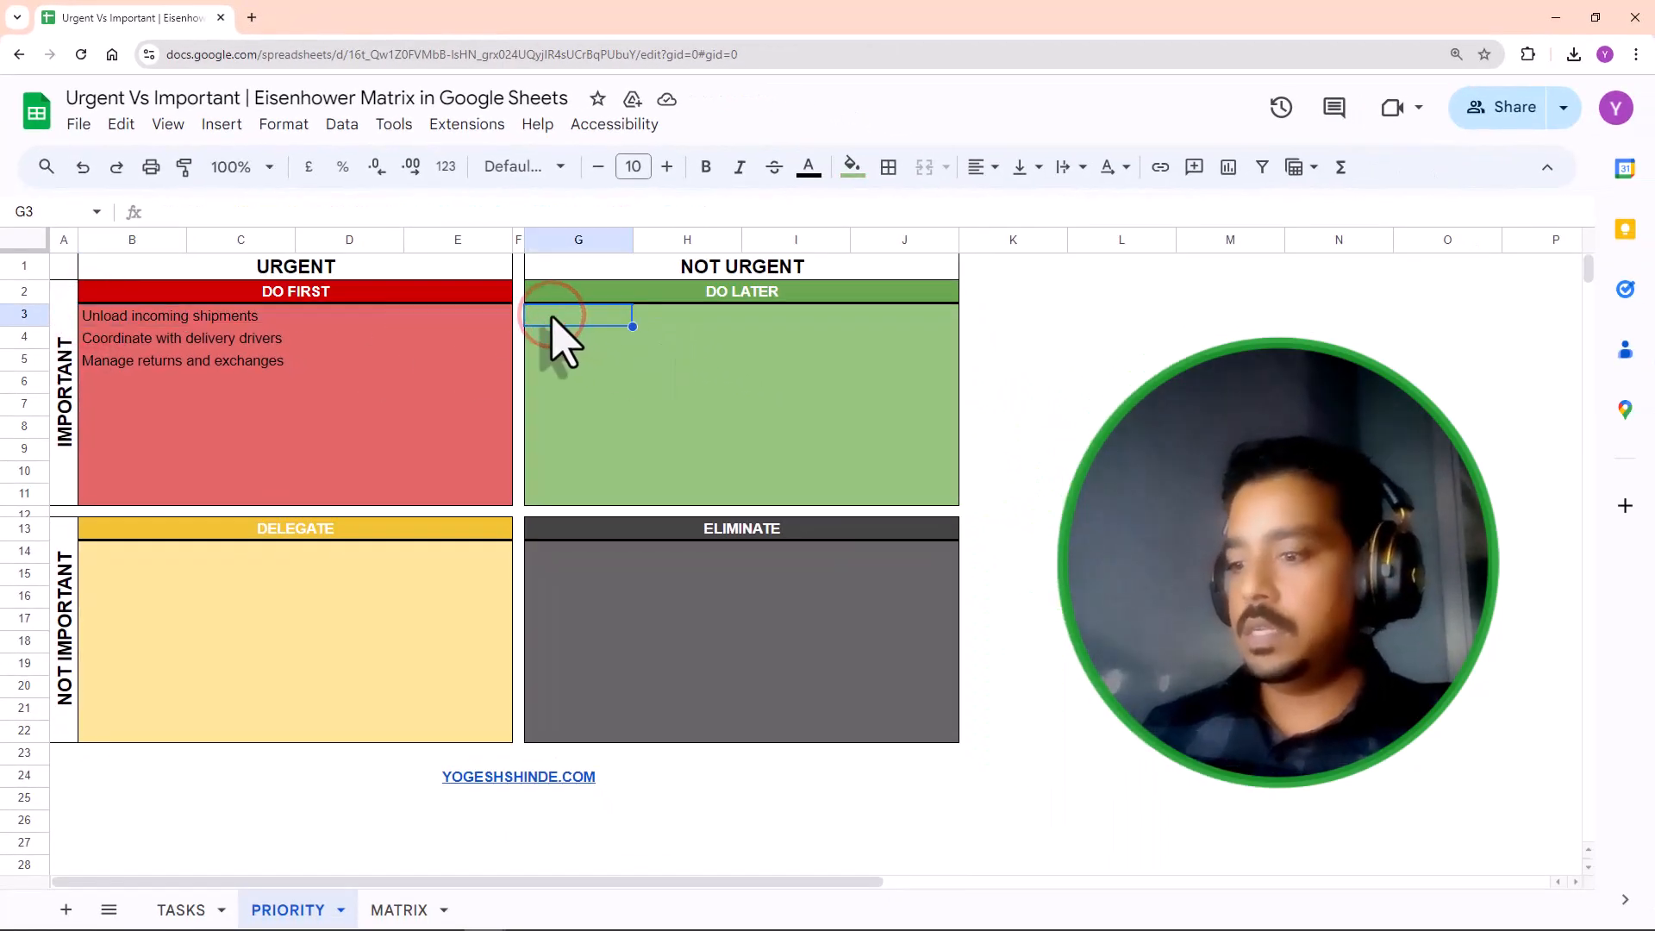
pyautogui.doubleClick(552, 316)
pyautogui.hotkey('ctrl', 'v')
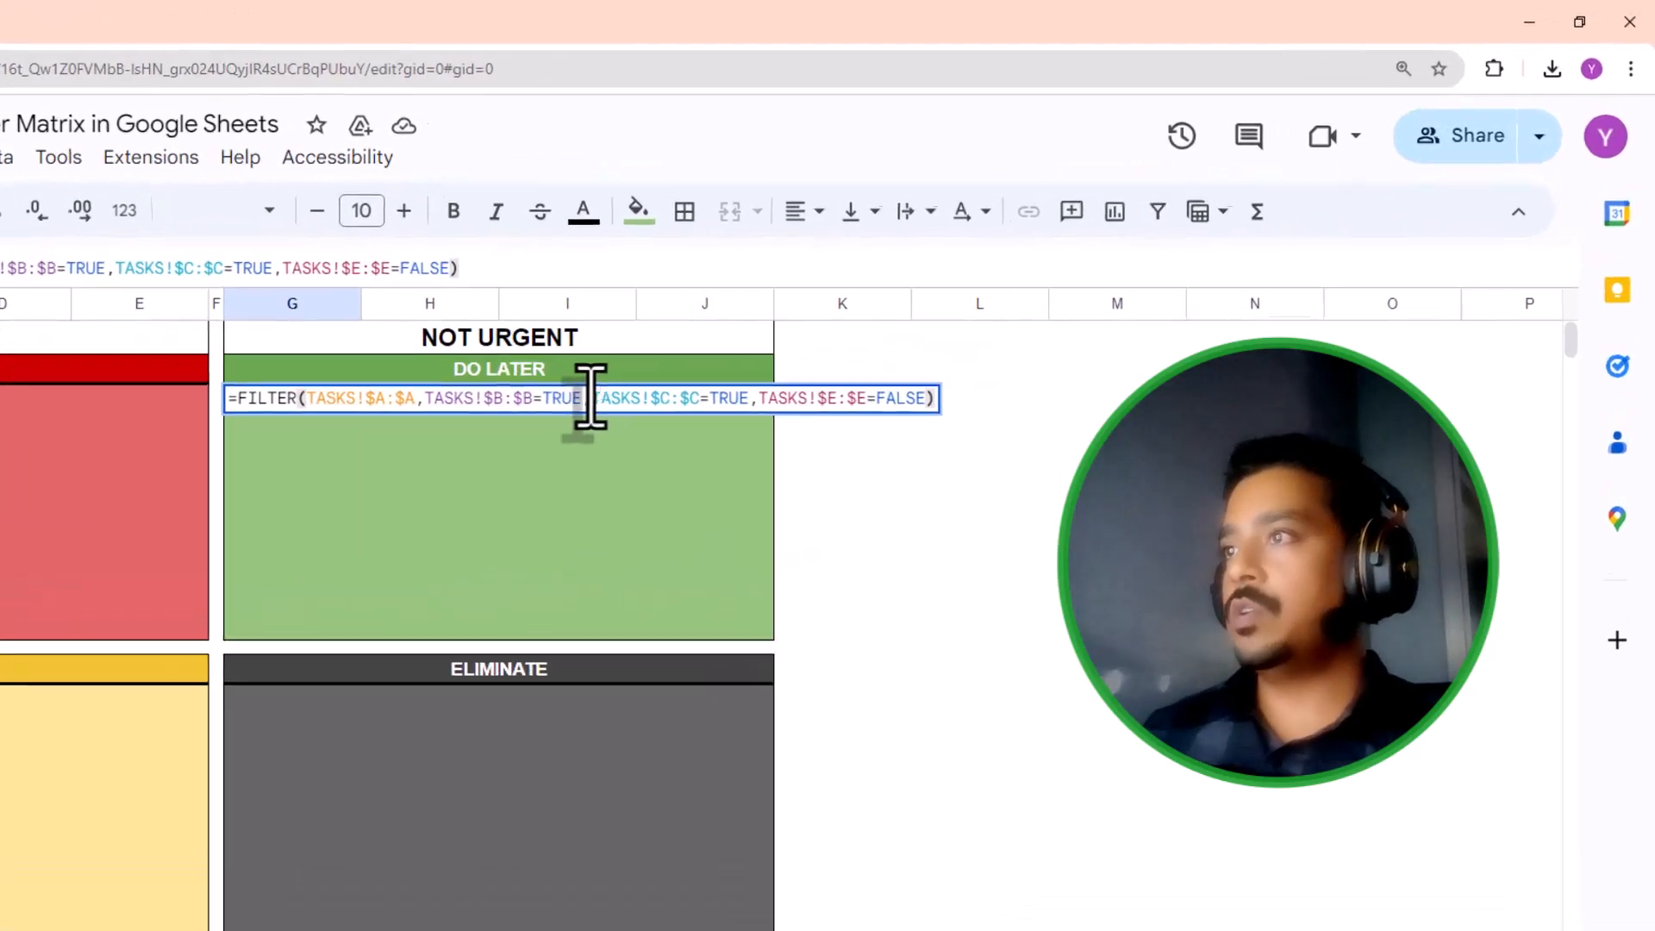
# Step: Set the TASKS!$B:$B condition in G3's FILTER formula to FALSE, correct its spelling and enter the DO LATER formula
pyautogui.doubleClick(792, 314)
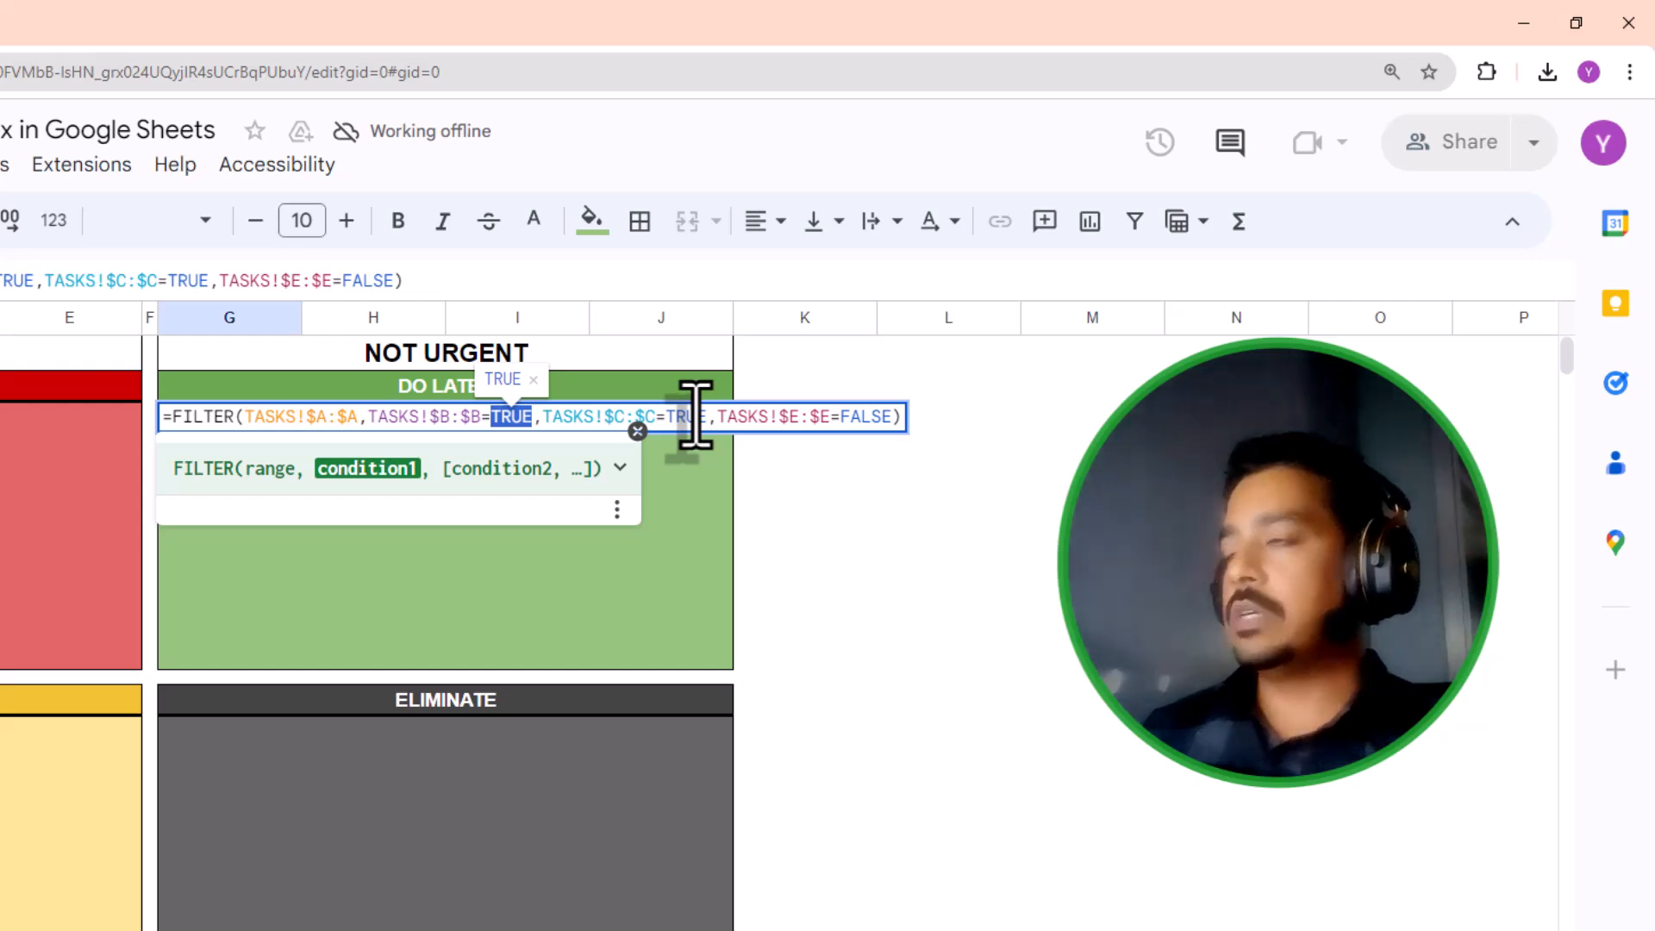
pyautogui.doubleClick(513, 417)
pyautogui.write('FALSE')
pyautogui.press('Return')
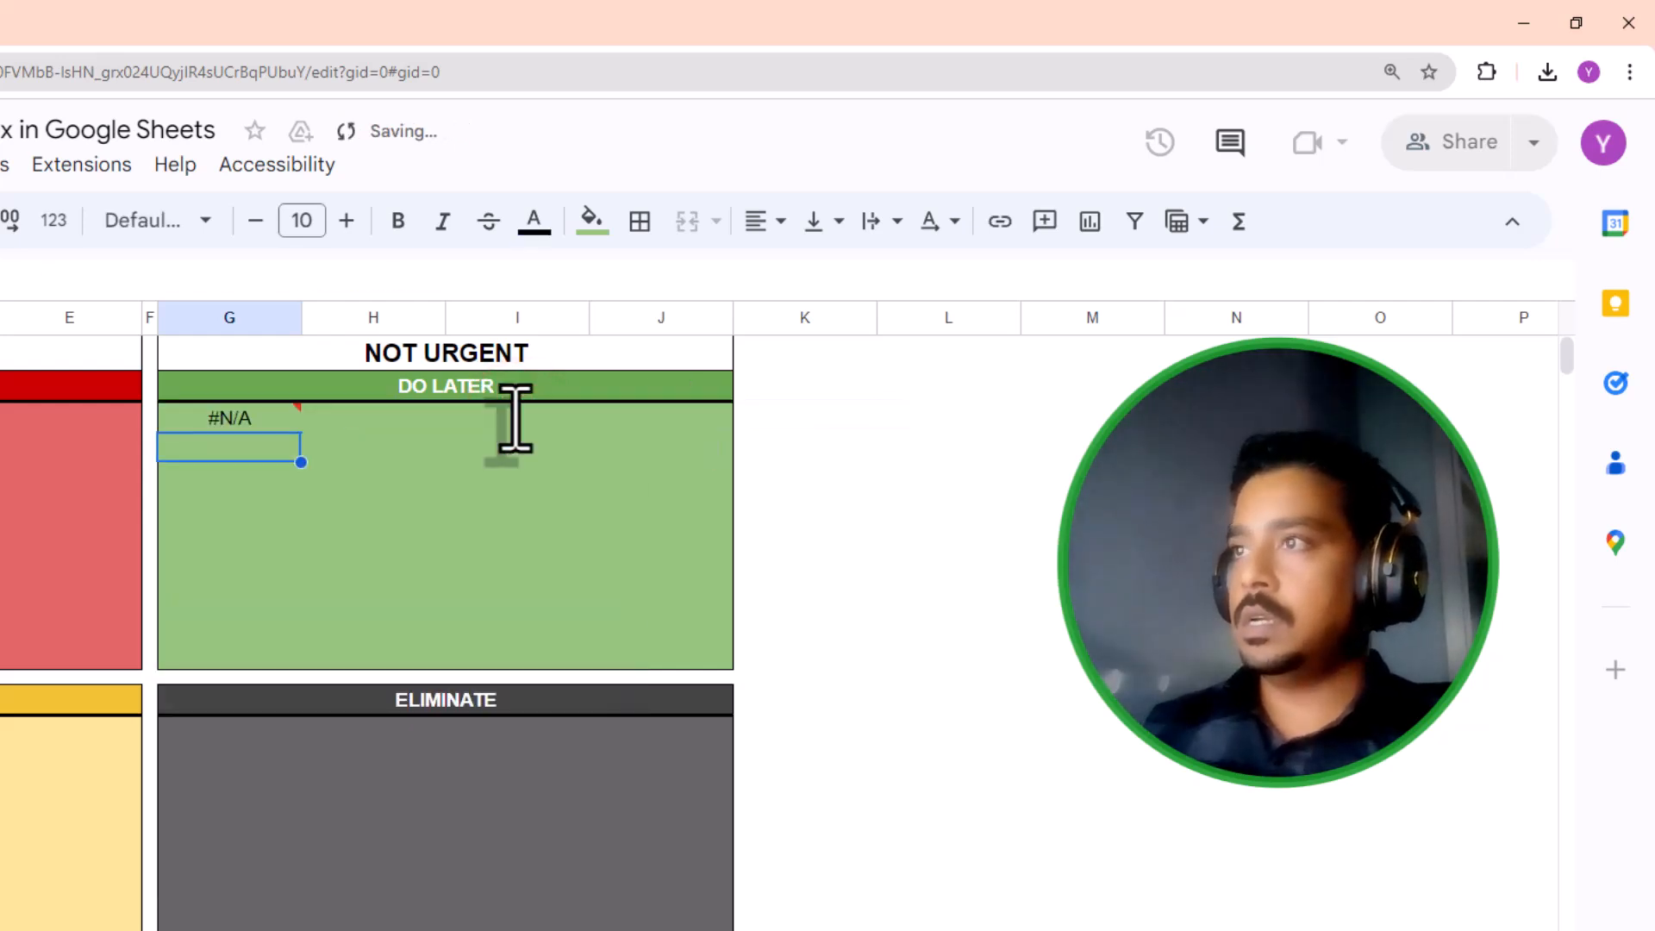
pyautogui.click(236, 417)
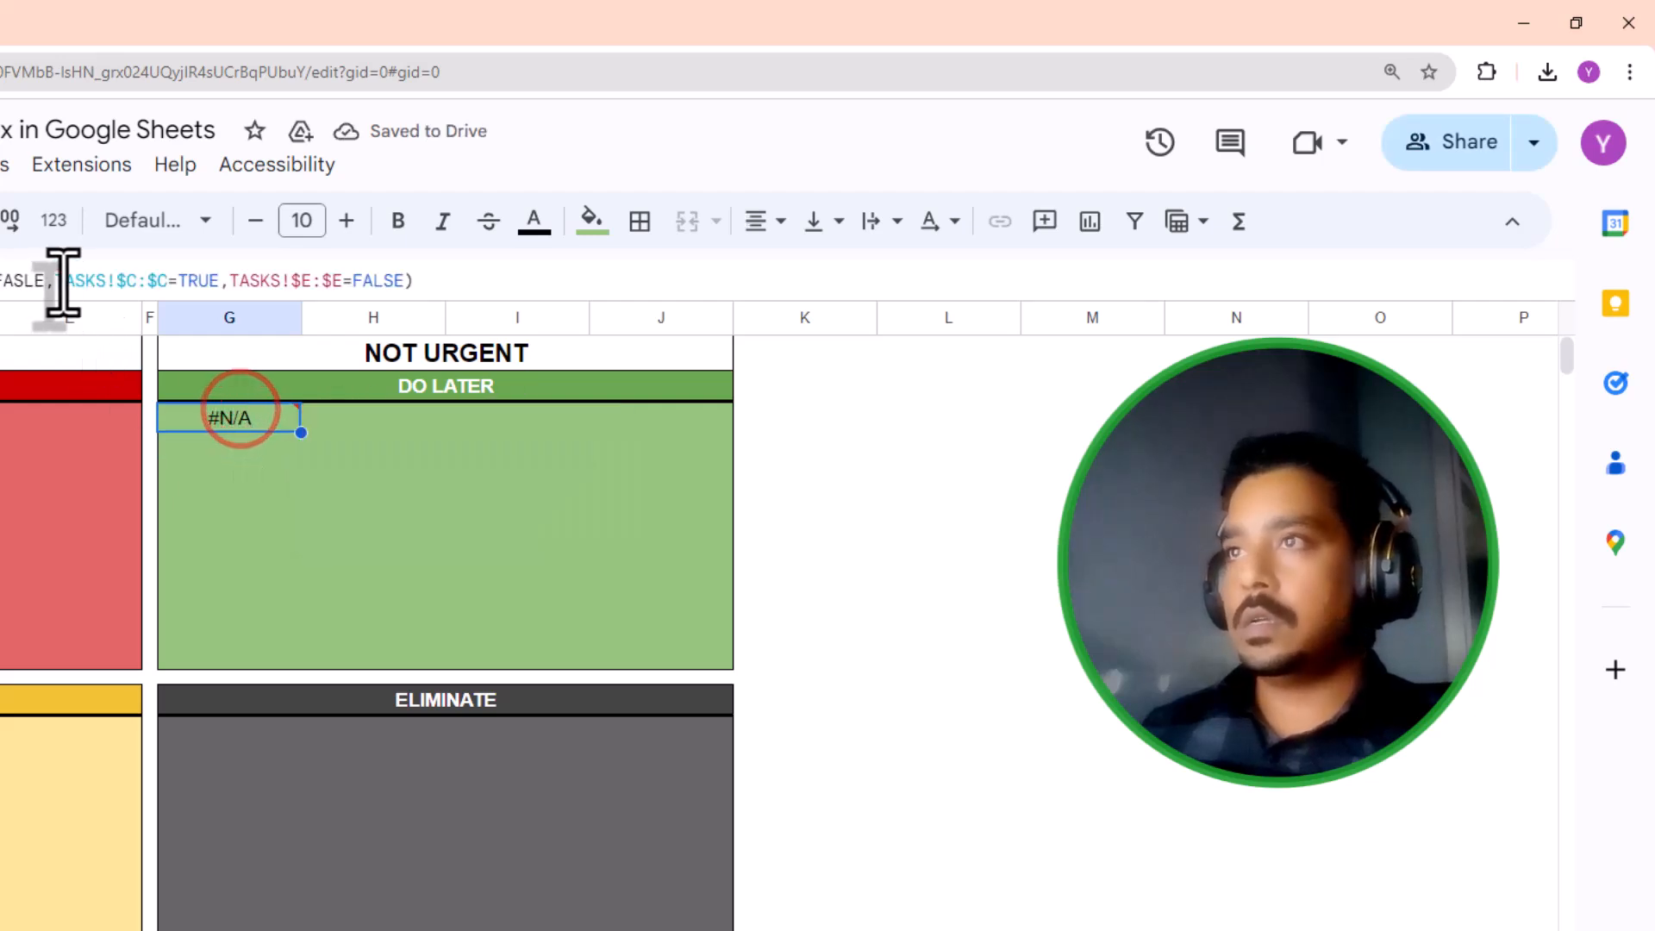
pyautogui.click(24, 280)
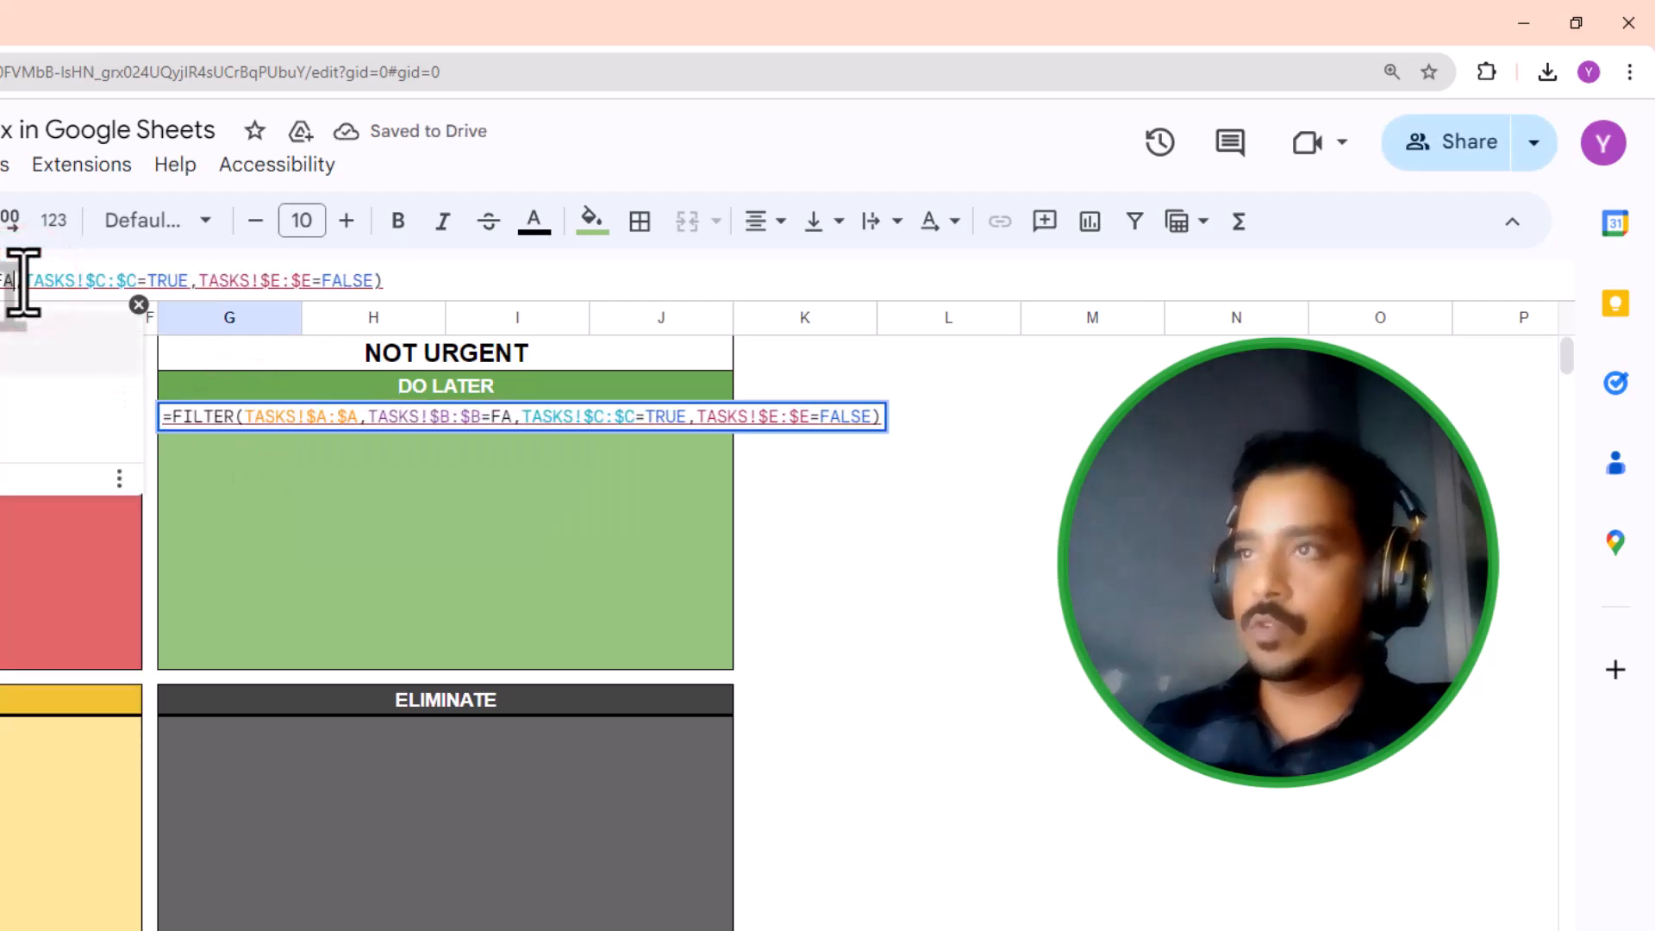
pyautogui.press('Return')
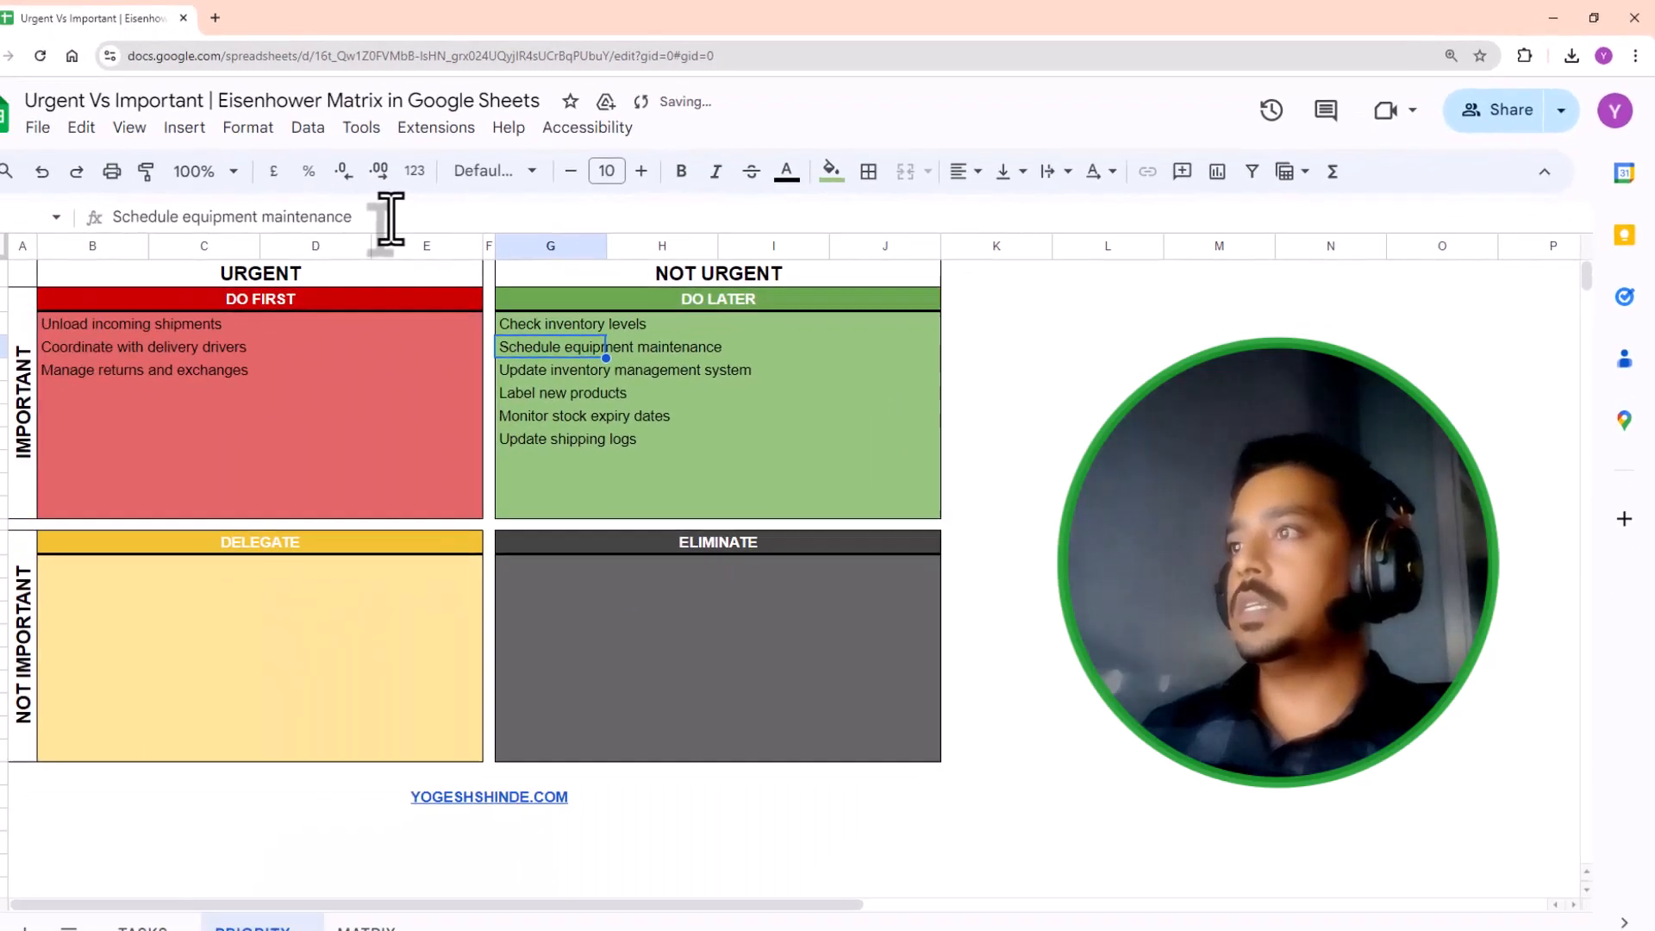
# Step: Copy the FILTER formula text from G3 into cell B14 under DELEGATE
pyautogui.click(706, 276)
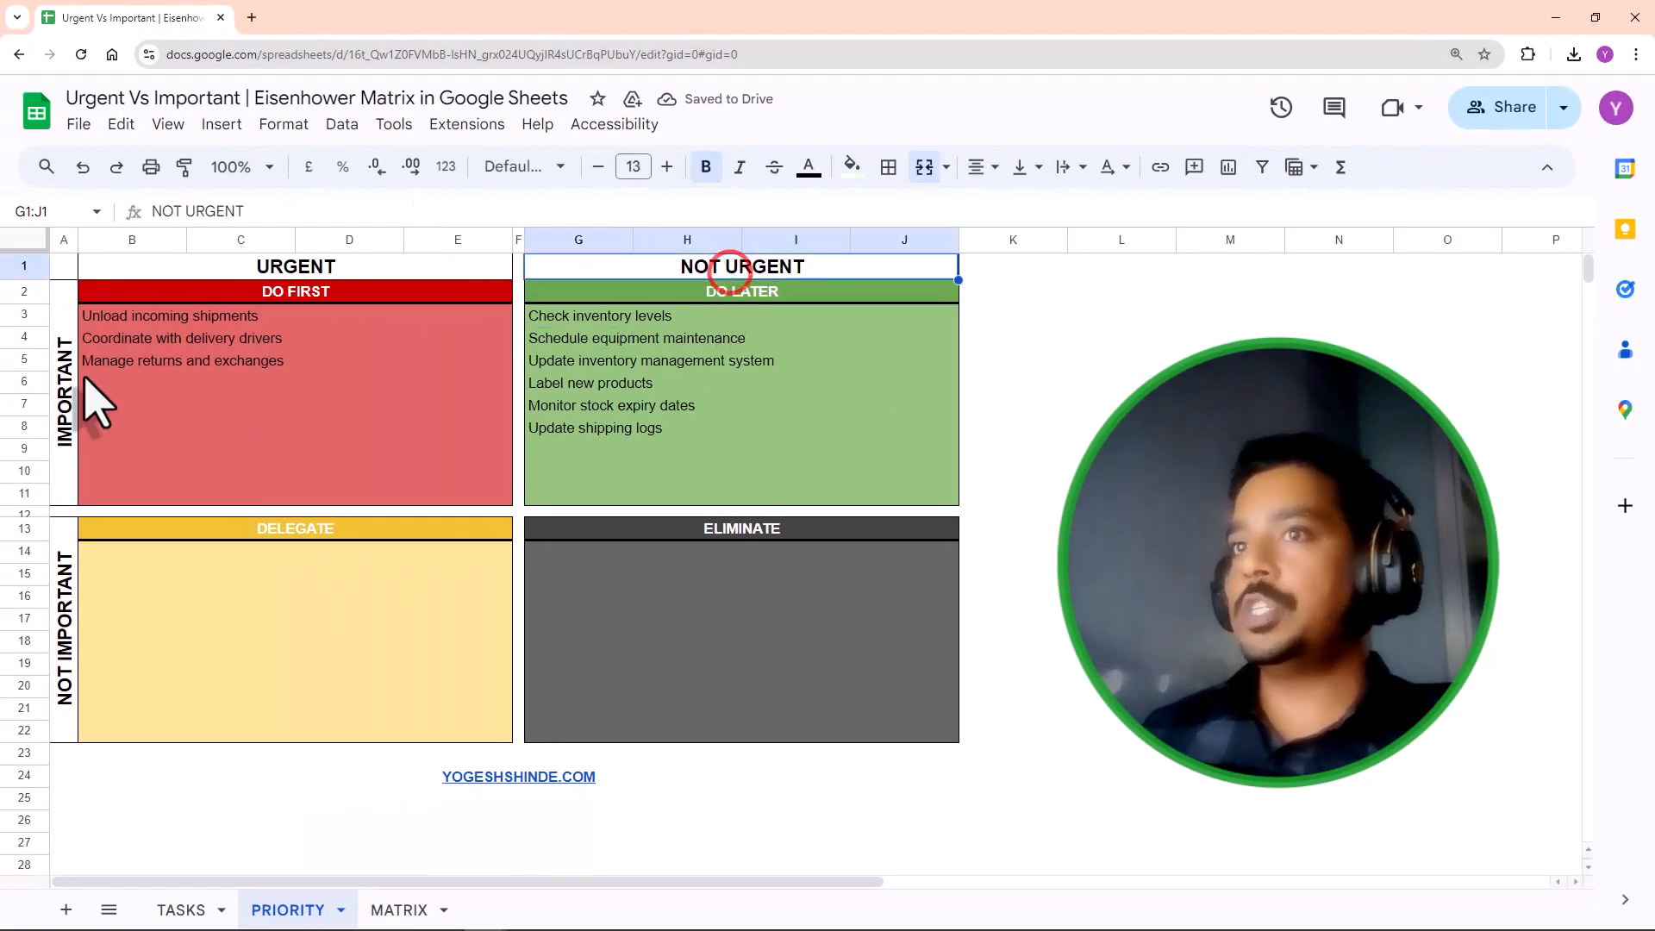
pyautogui.click(65, 371)
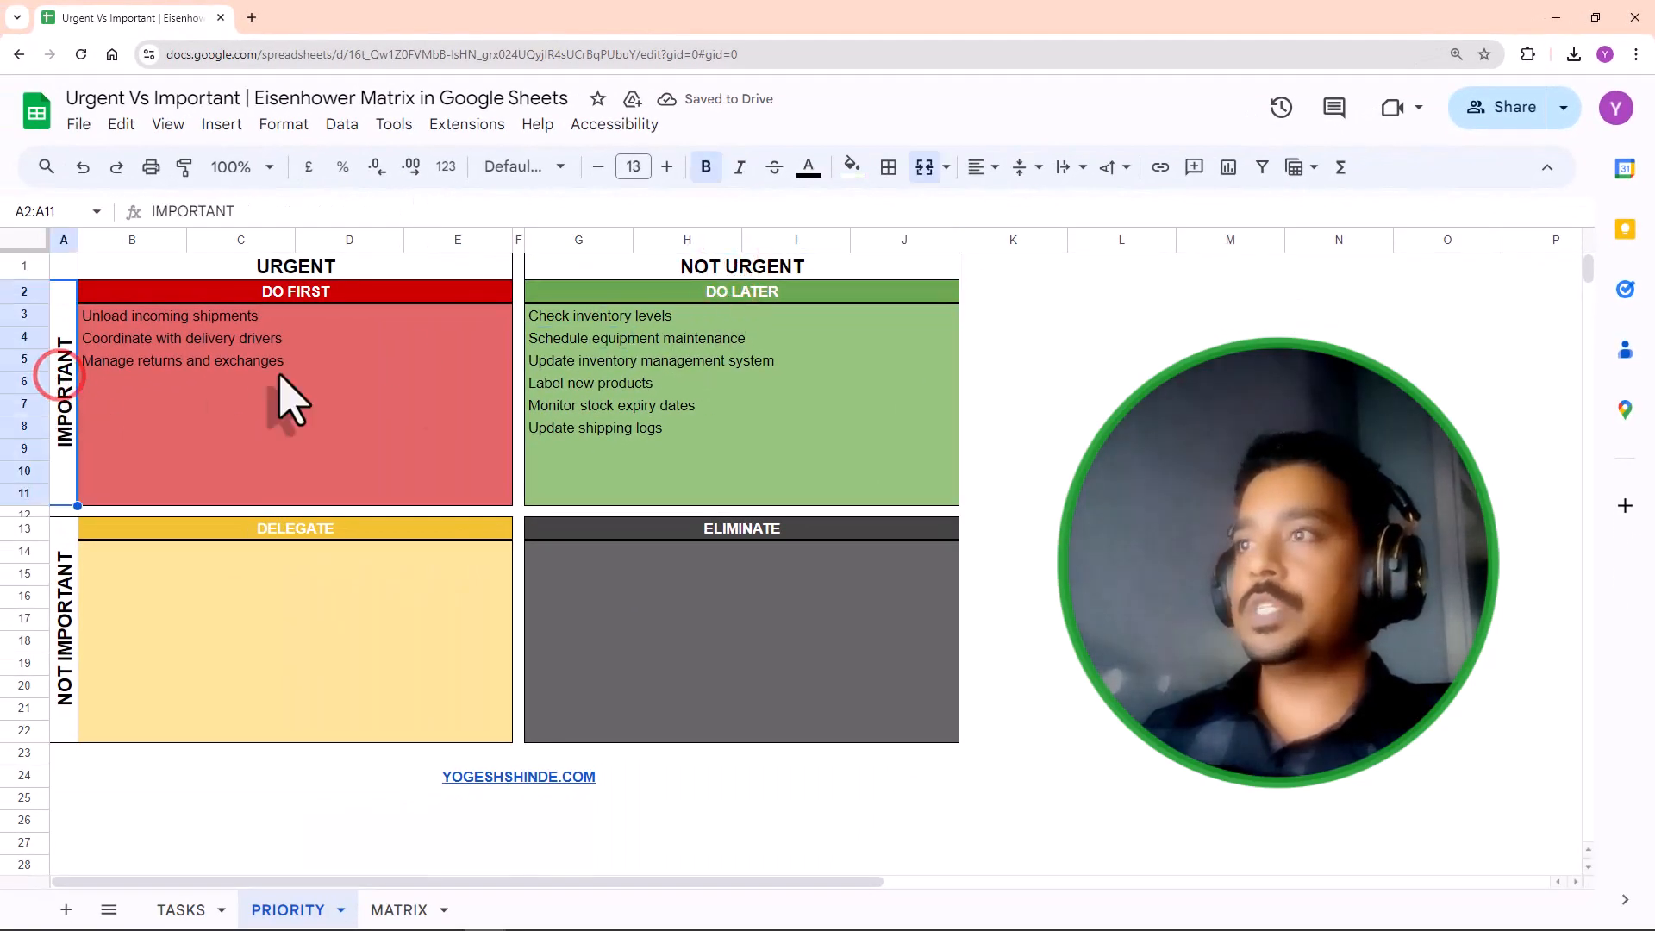
pyautogui.click(541, 316)
pyautogui.moveTo(540, 315); pyautogui.dragTo(1134, 350)
pyautogui.hotkey('ctrl', 'c')
pyautogui.press('Escape')
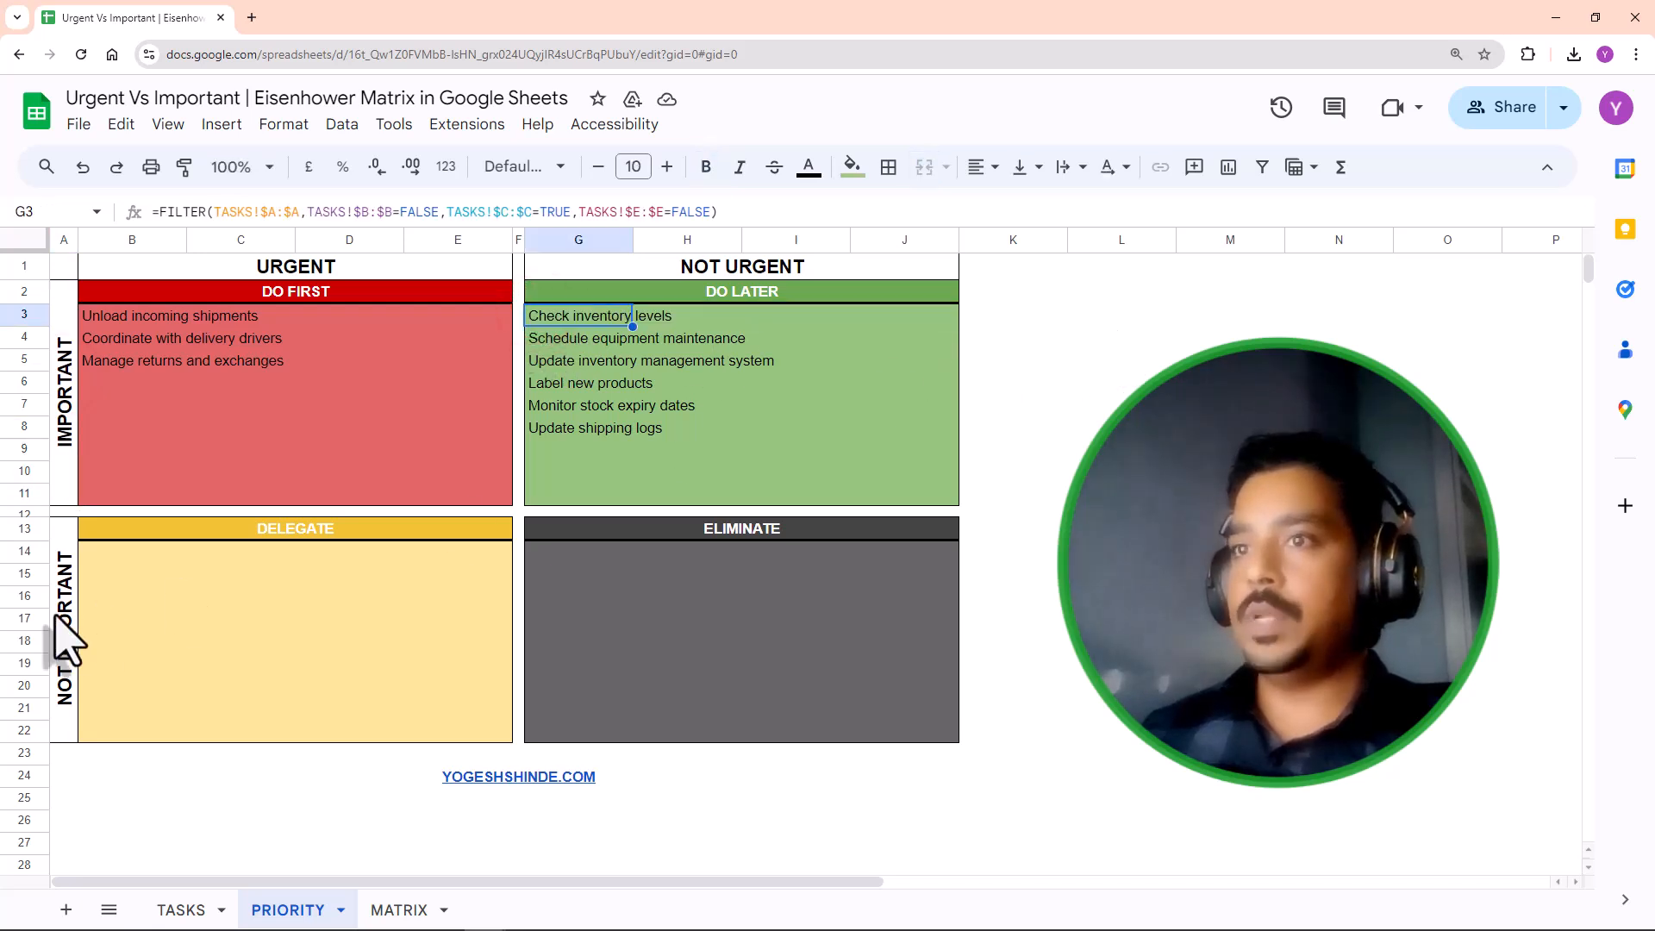
pyautogui.click(91, 553)
pyautogui.write('=')
pyautogui.hotkey('ctrl', 'v')
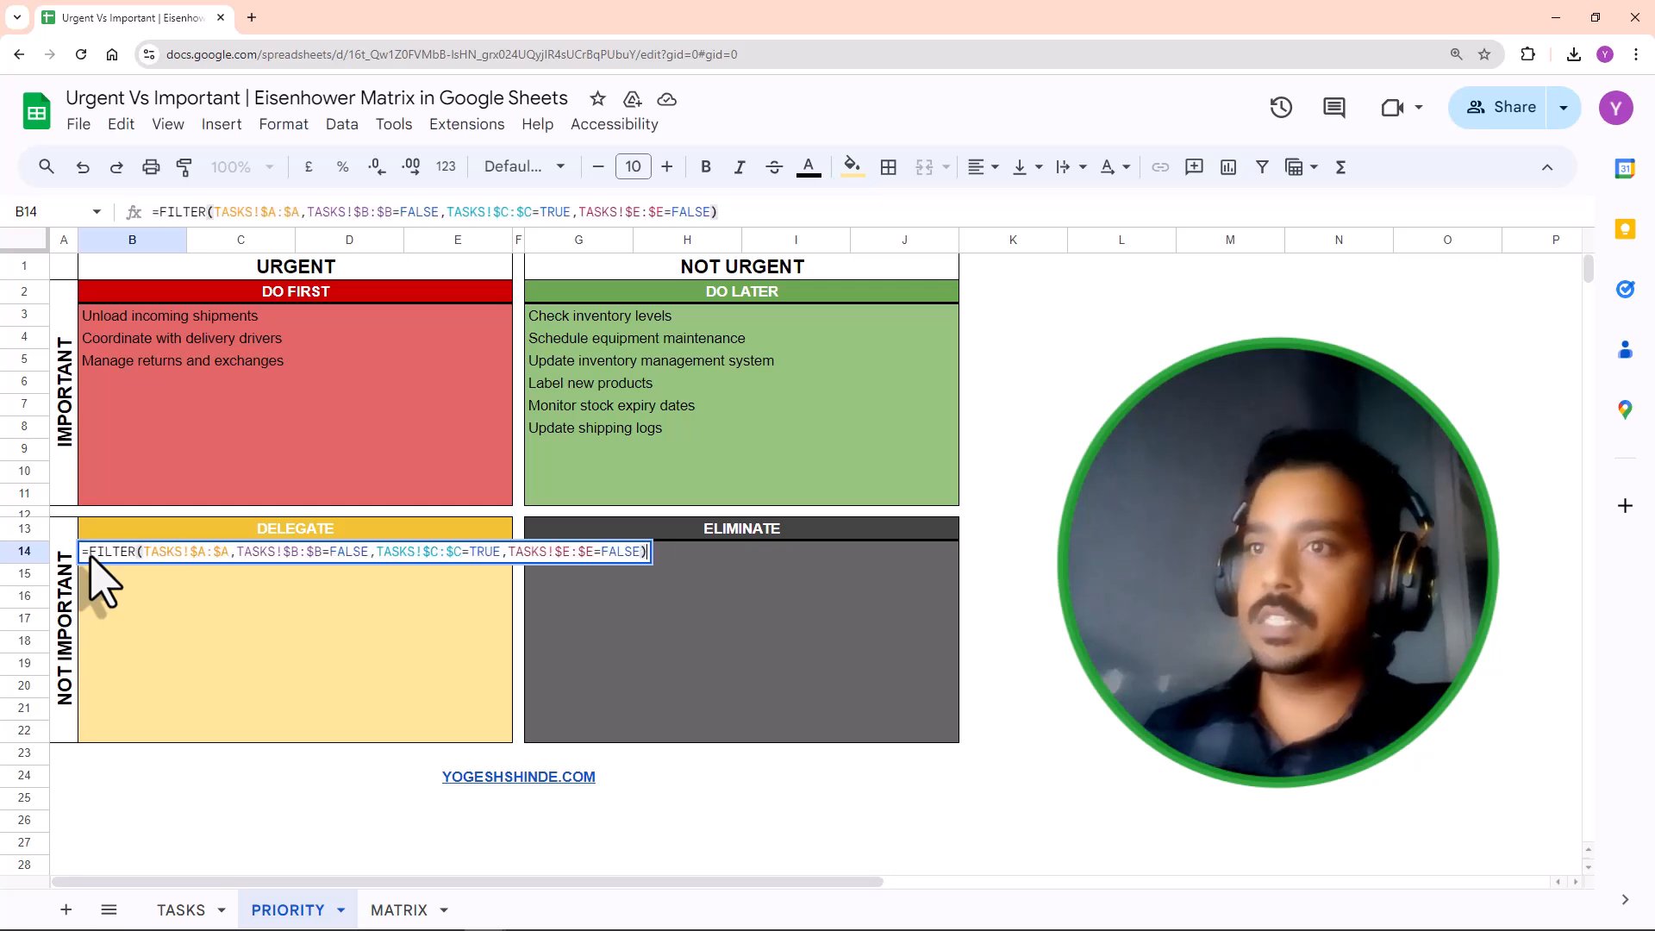
# Step: Set the TASKS!$C:$C condition in B14's FILTER formula to FALSE
pyautogui.doubleClick(351, 551)
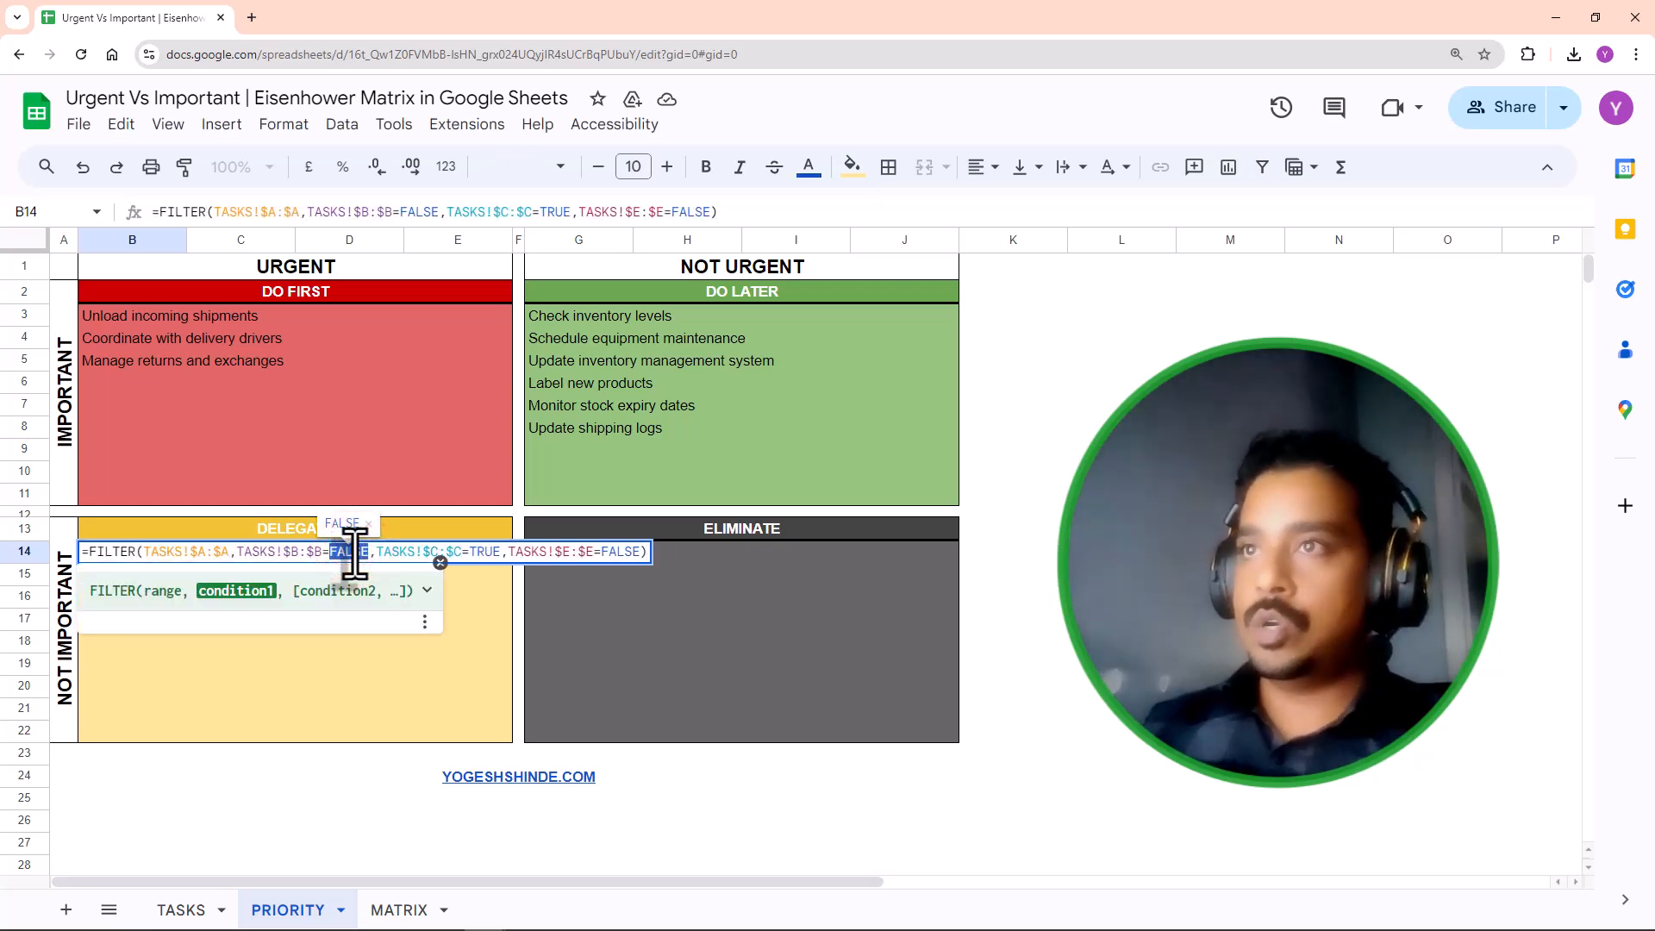
pyautogui.press('Right')
pyautogui.press('Right')
pyautogui.press('Right')
pyautogui.press('Right')
pyautogui.press('Right')
pyautogui.press('Right')
pyautogui.press('Right')
pyautogui.press('Right')
pyautogui.press('Right')
pyautogui.press('Right')
pyautogui.press('Right')
pyautogui.press('Right')
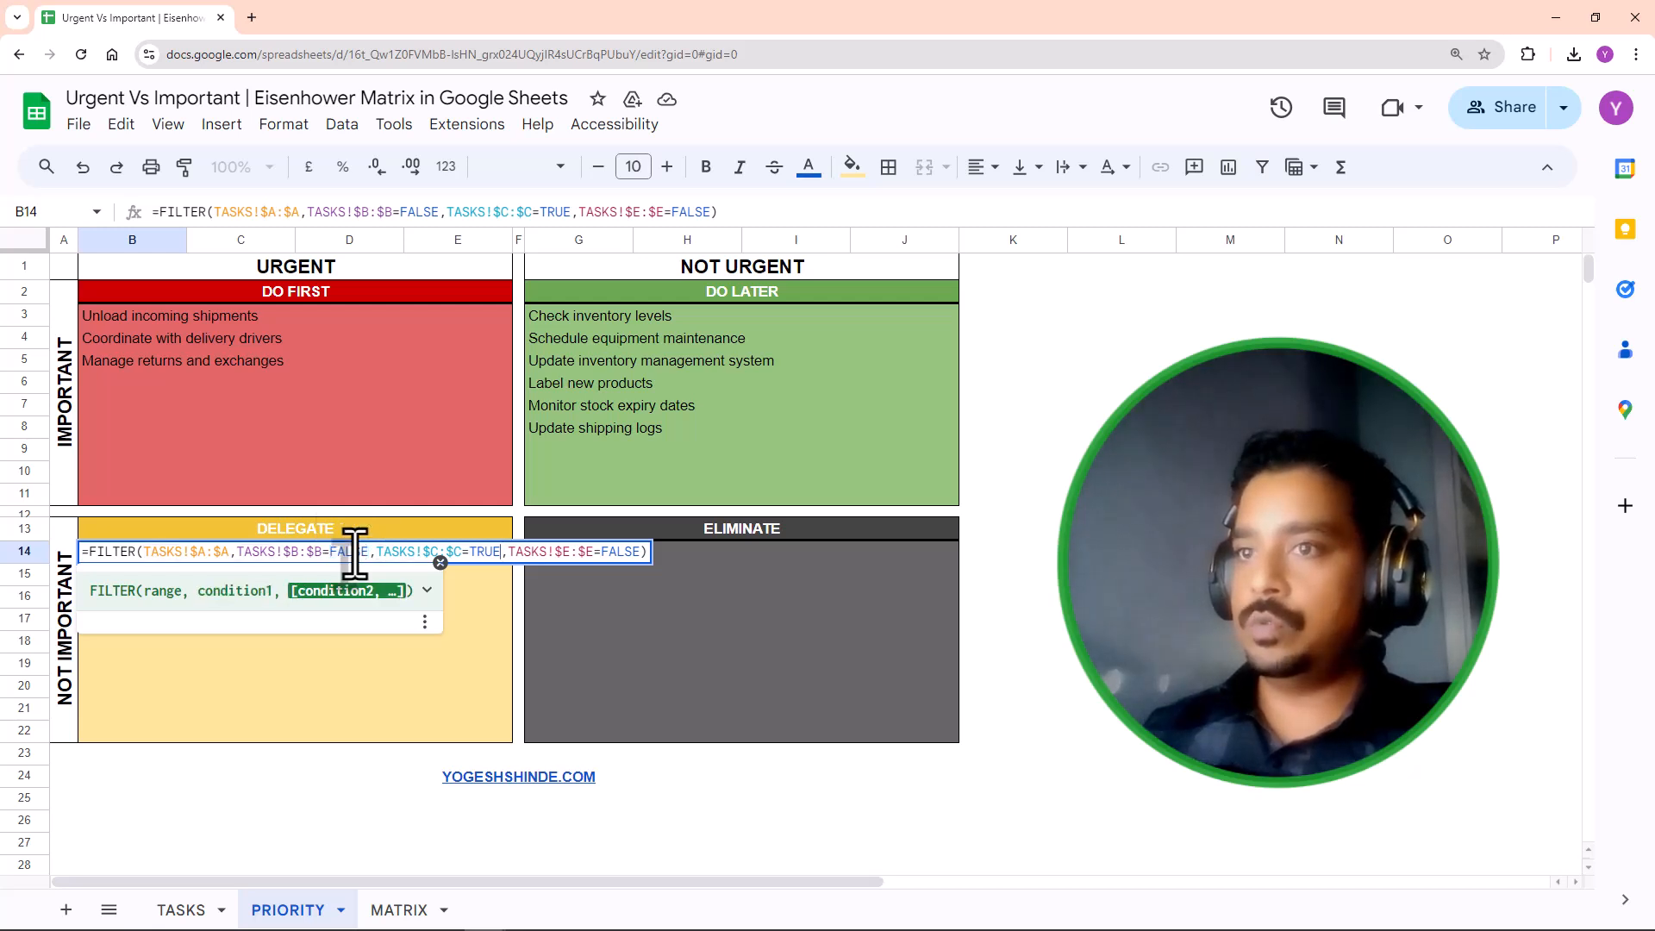
pyautogui.write('FALSE')
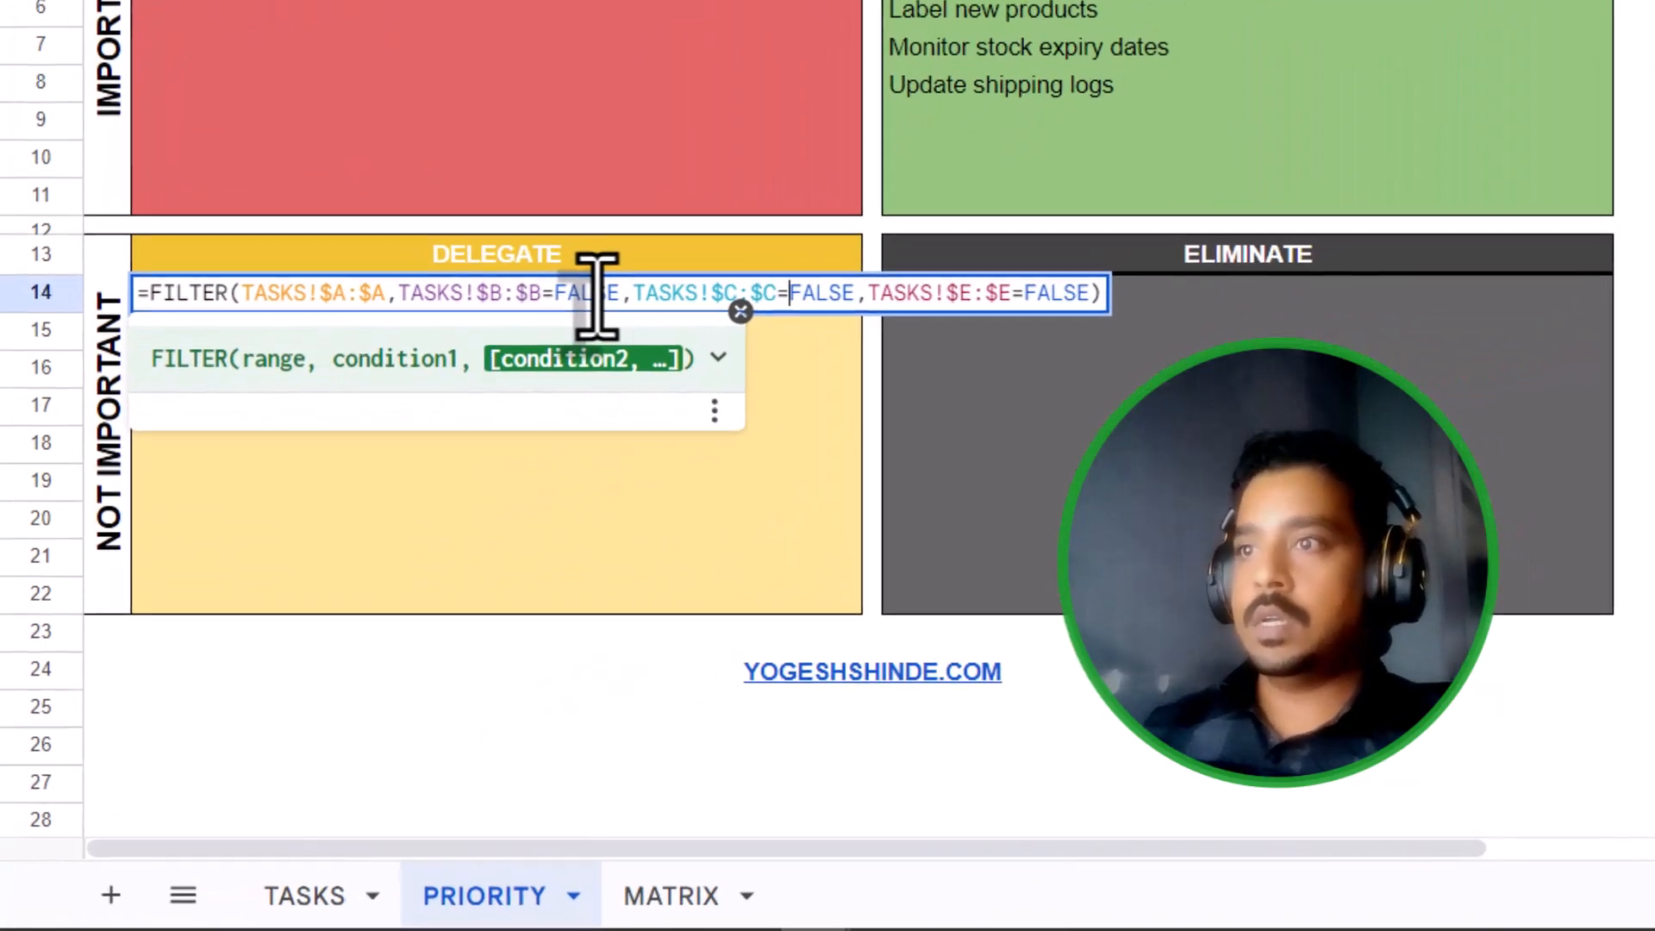
# Step: Set the TASKS!$B:$B condition in B14 to TRUE and enter the DELEGATE formula
pyautogui.press('Left')
pyautogui.press('Left')
pyautogui.press('Left')
pyautogui.press('Left')
pyautogui.press('Left')
pyautogui.press('Left')
pyautogui.press('Left')
pyautogui.press('Left')
pyautogui.press('Left')
pyautogui.press('Left')
pyautogui.press('Left')
pyautogui.press('Left')
pyautogui.press('Left')
pyautogui.press('Left')
pyautogui.press('Left')
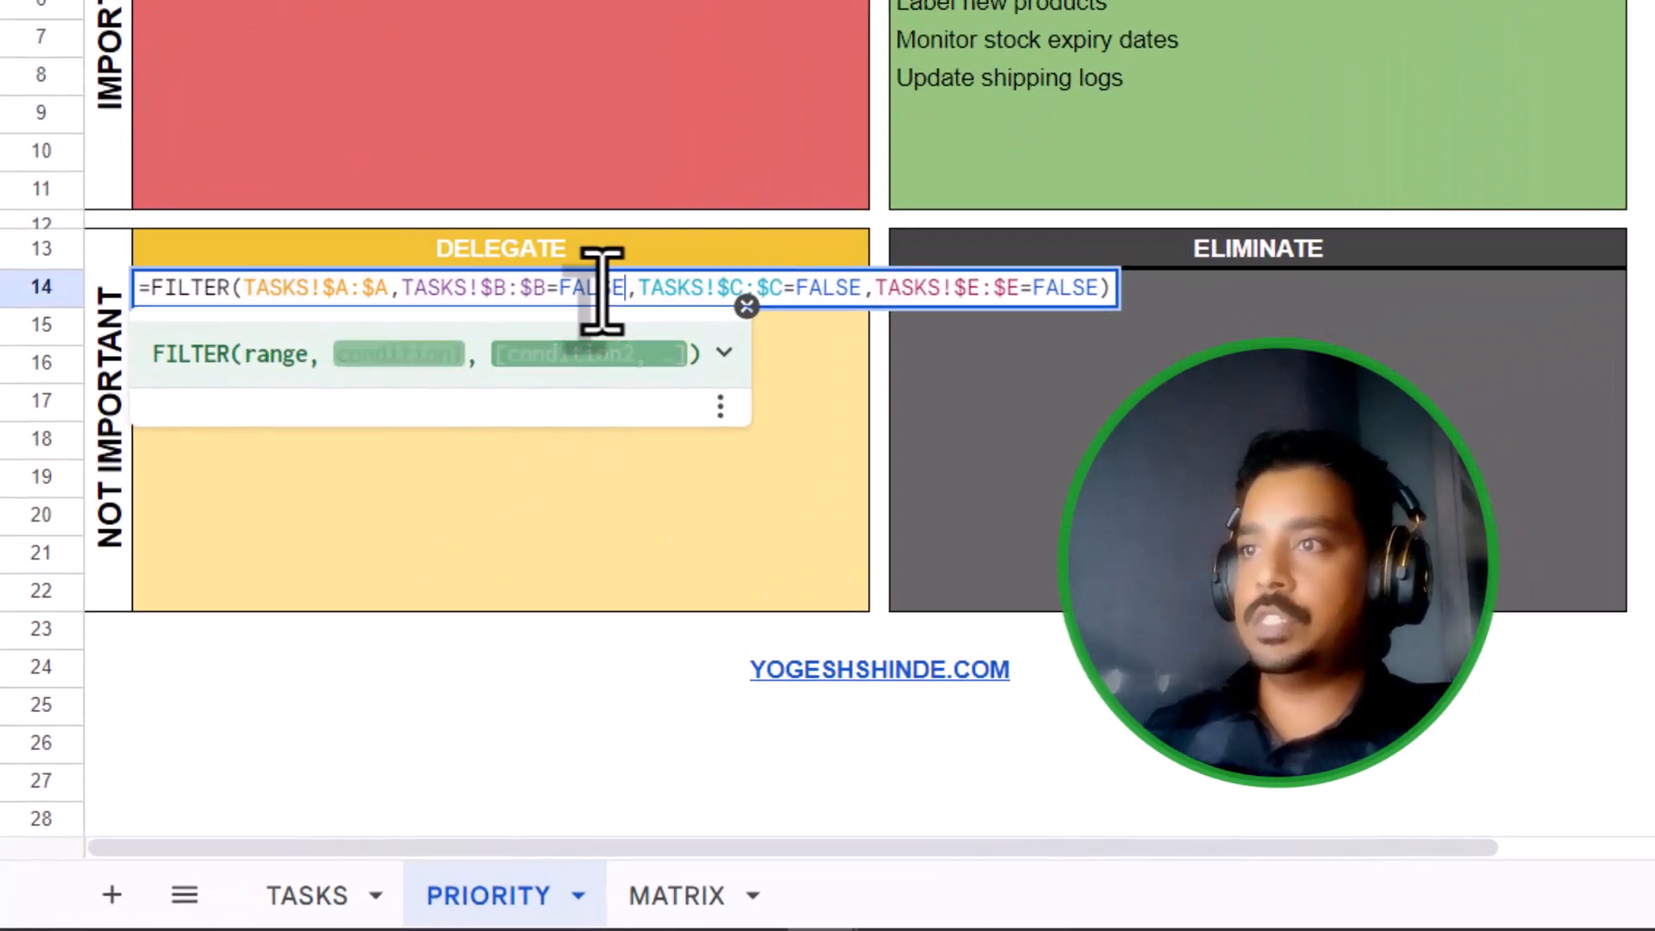
pyautogui.hotkey('shift', 'Left')
pyautogui.hotkey('shift', 'Left')
pyautogui.hotkey('shift', 'Left')
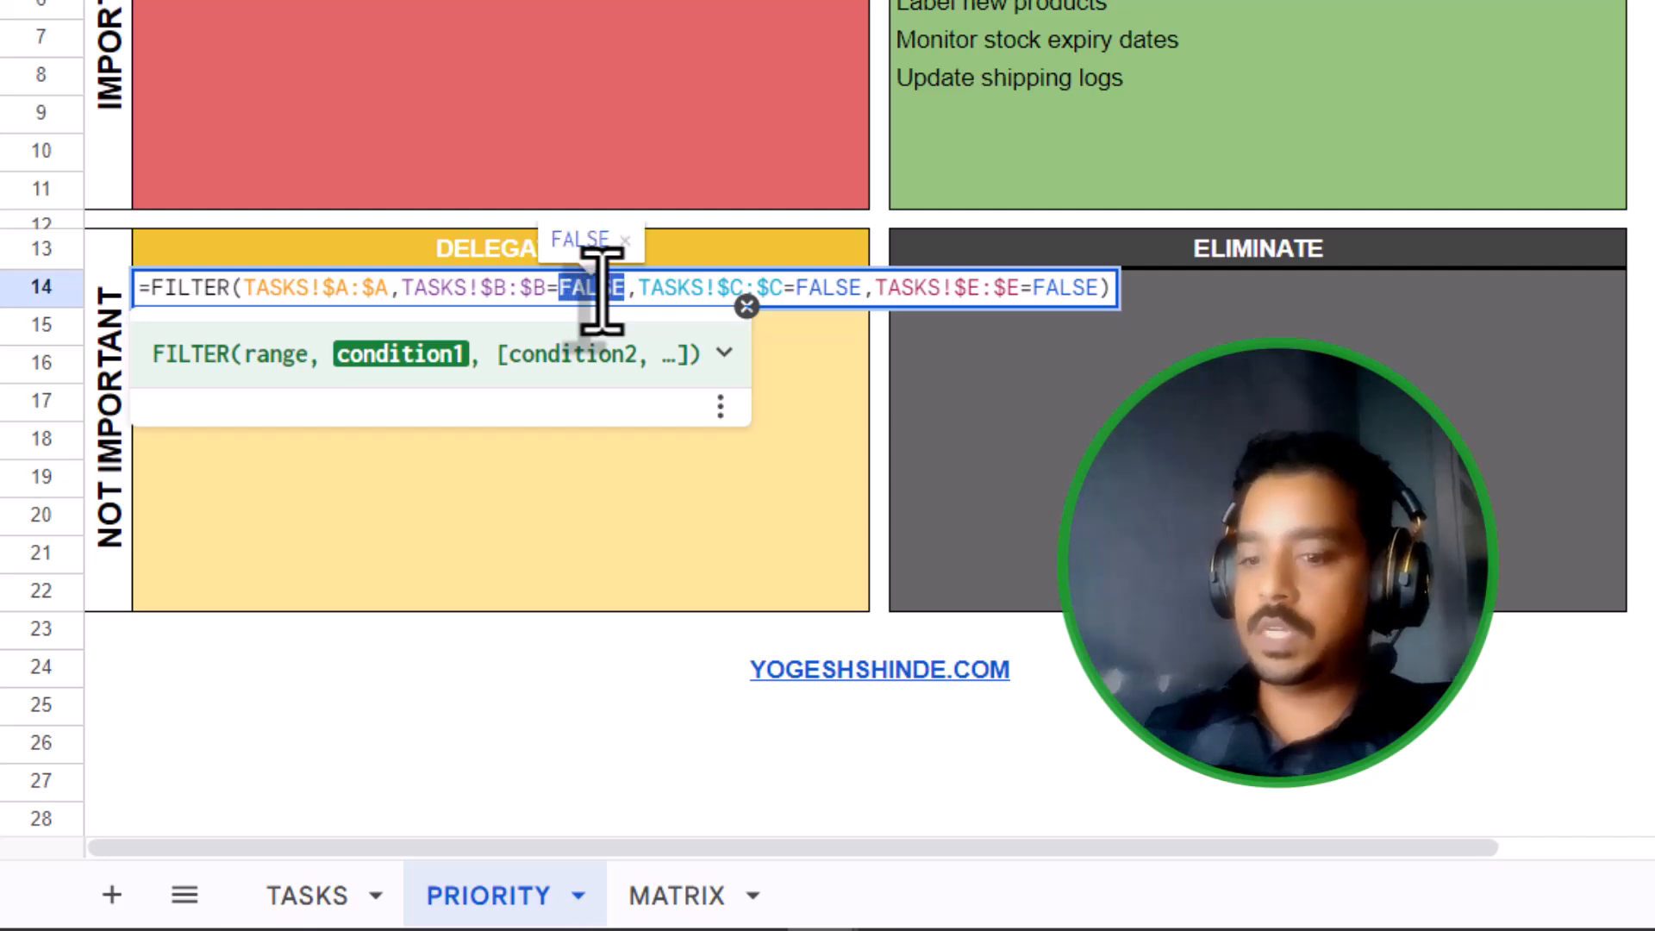
pyautogui.write('TRUE')
pyautogui.press('Return')
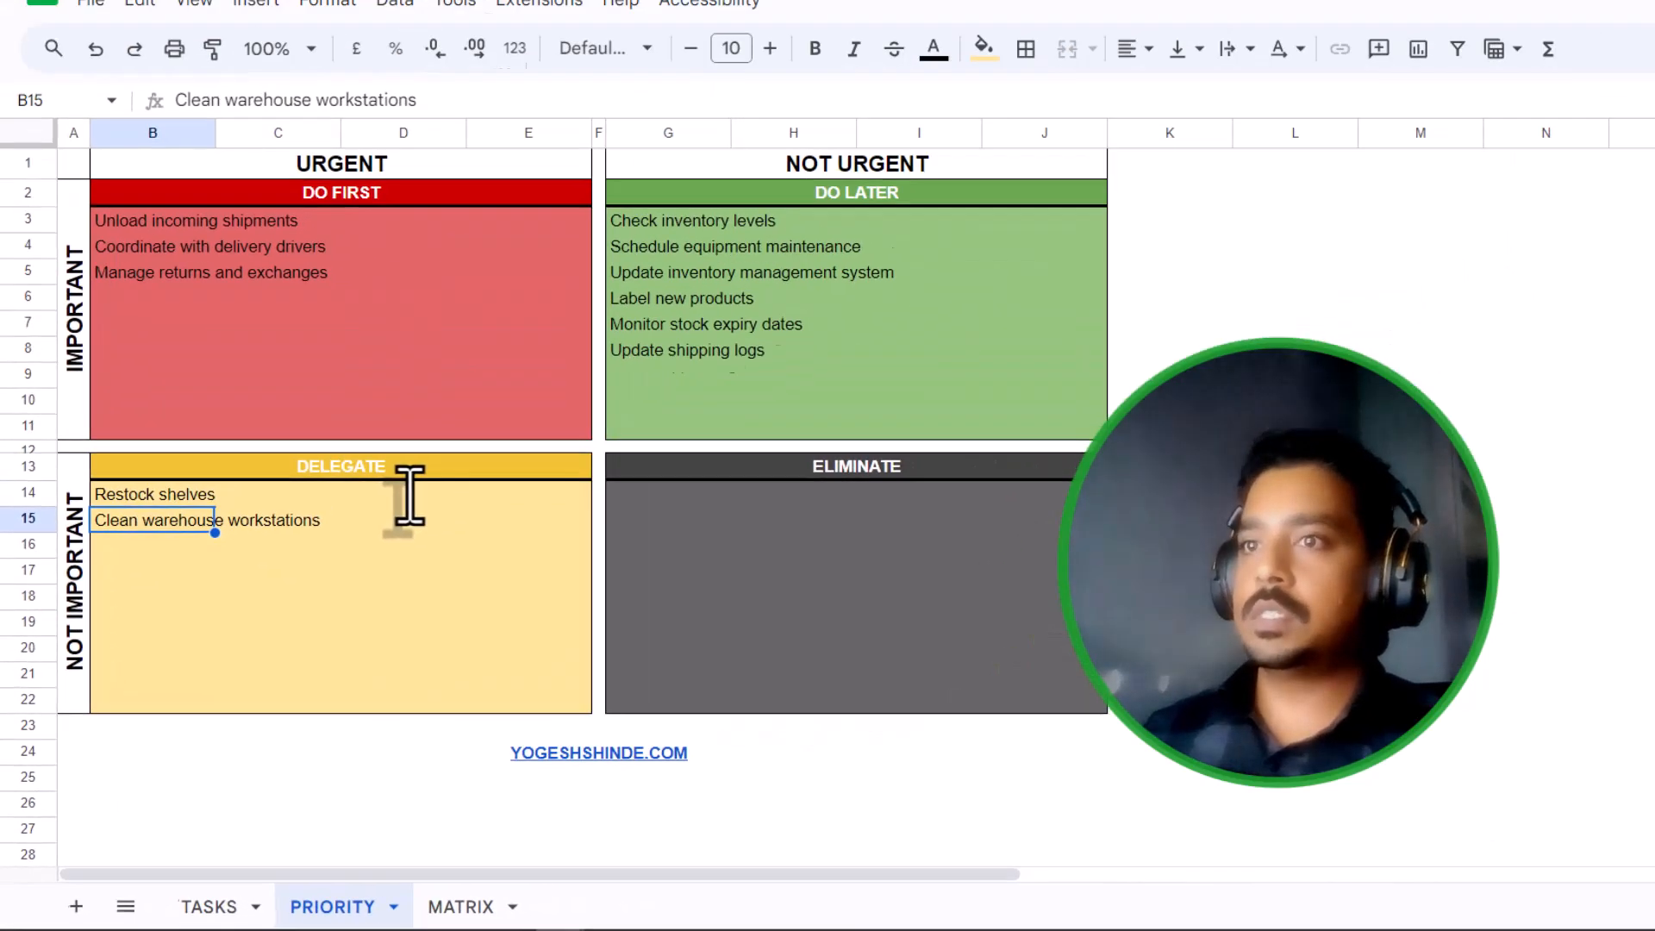
# Step: Put the copied DO LATER FILTER formula text into cell G14 under ELIMINATE
pyautogui.click(649, 482)
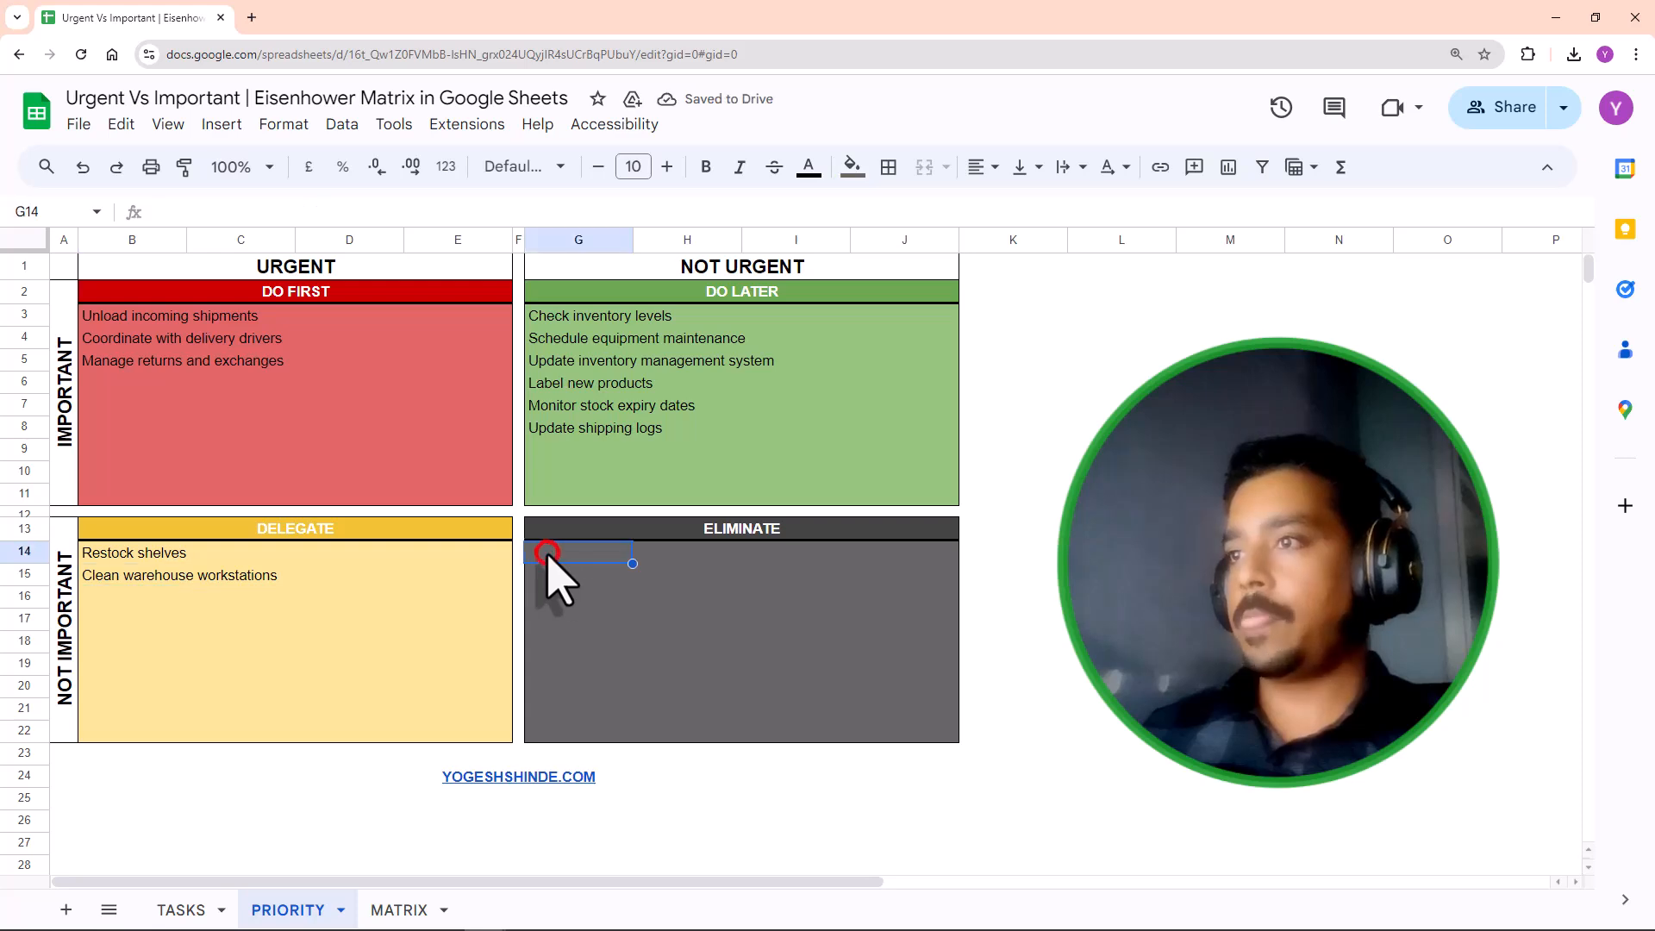
pyautogui.doubleClick(551, 560)
pyautogui.write('=FILTER(TASKS!$A:$A,TASKS!$B:$B=FALSE,TASKS!$C:$C=TRUE,TASKS!$E:$E=FALSE)')
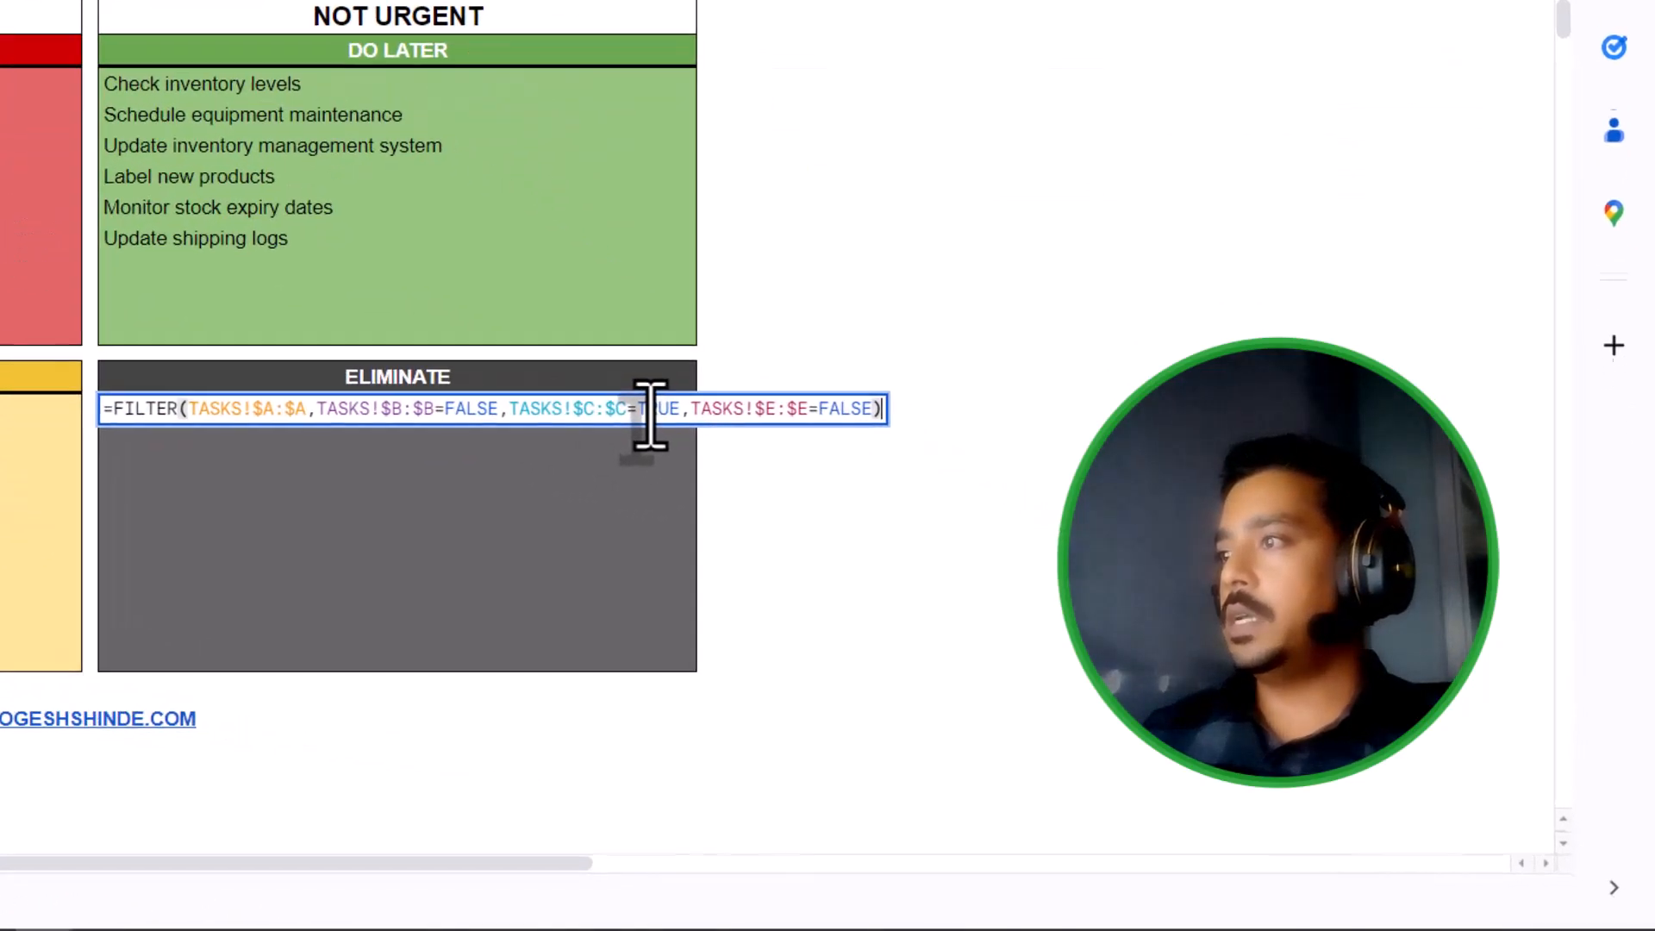
# Step: Set the TASKS!$C:$C condition in G14 to FALSE and enter the ELIMINATE formula
pyautogui.doubleClick(929, 553)
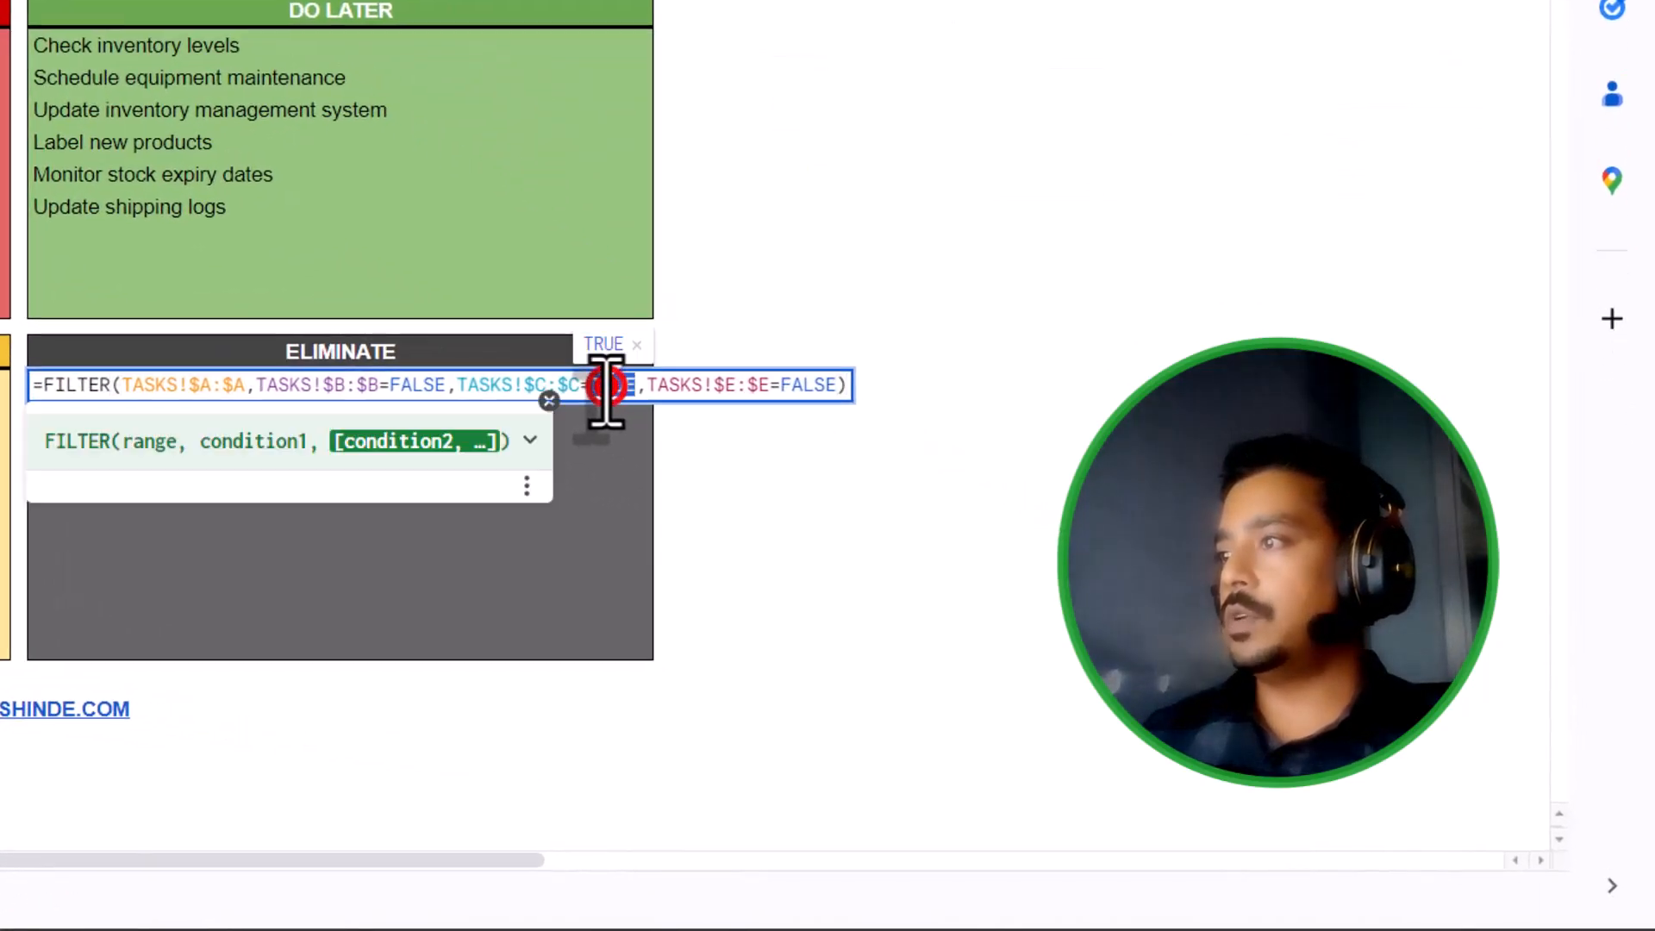
pyautogui.write('FASLE')
pyautogui.press('BackSpace')
pyautogui.press('BackSpace')
pyautogui.press('BackSpace')
pyautogui.write('LSE')
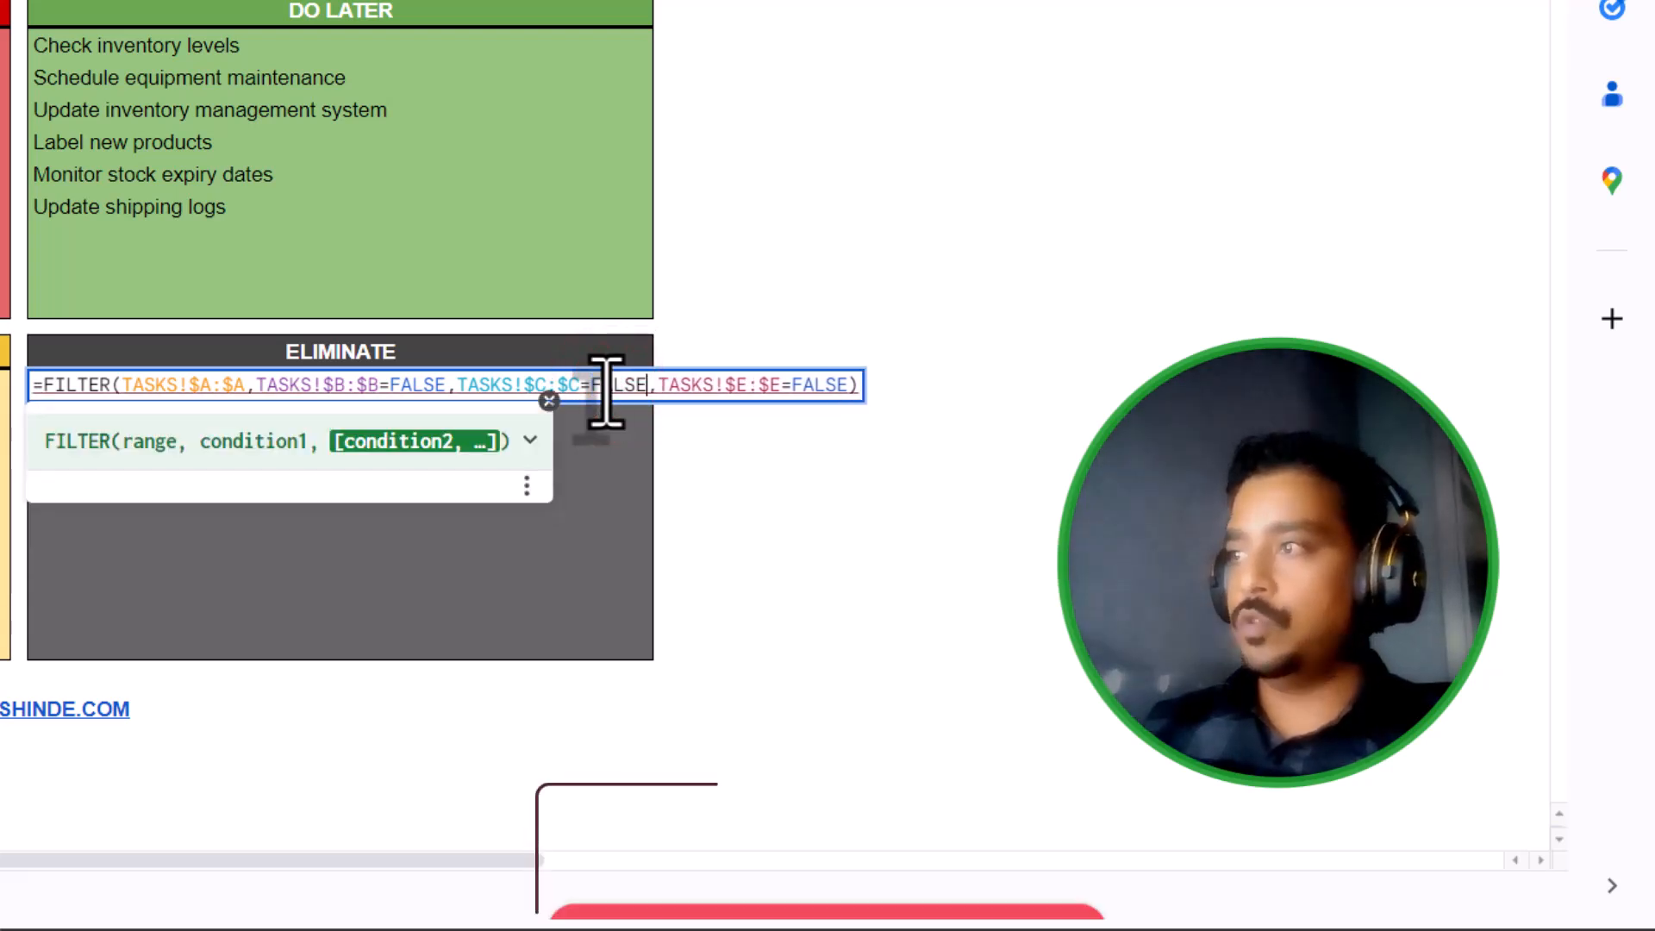
pyautogui.press('Return')
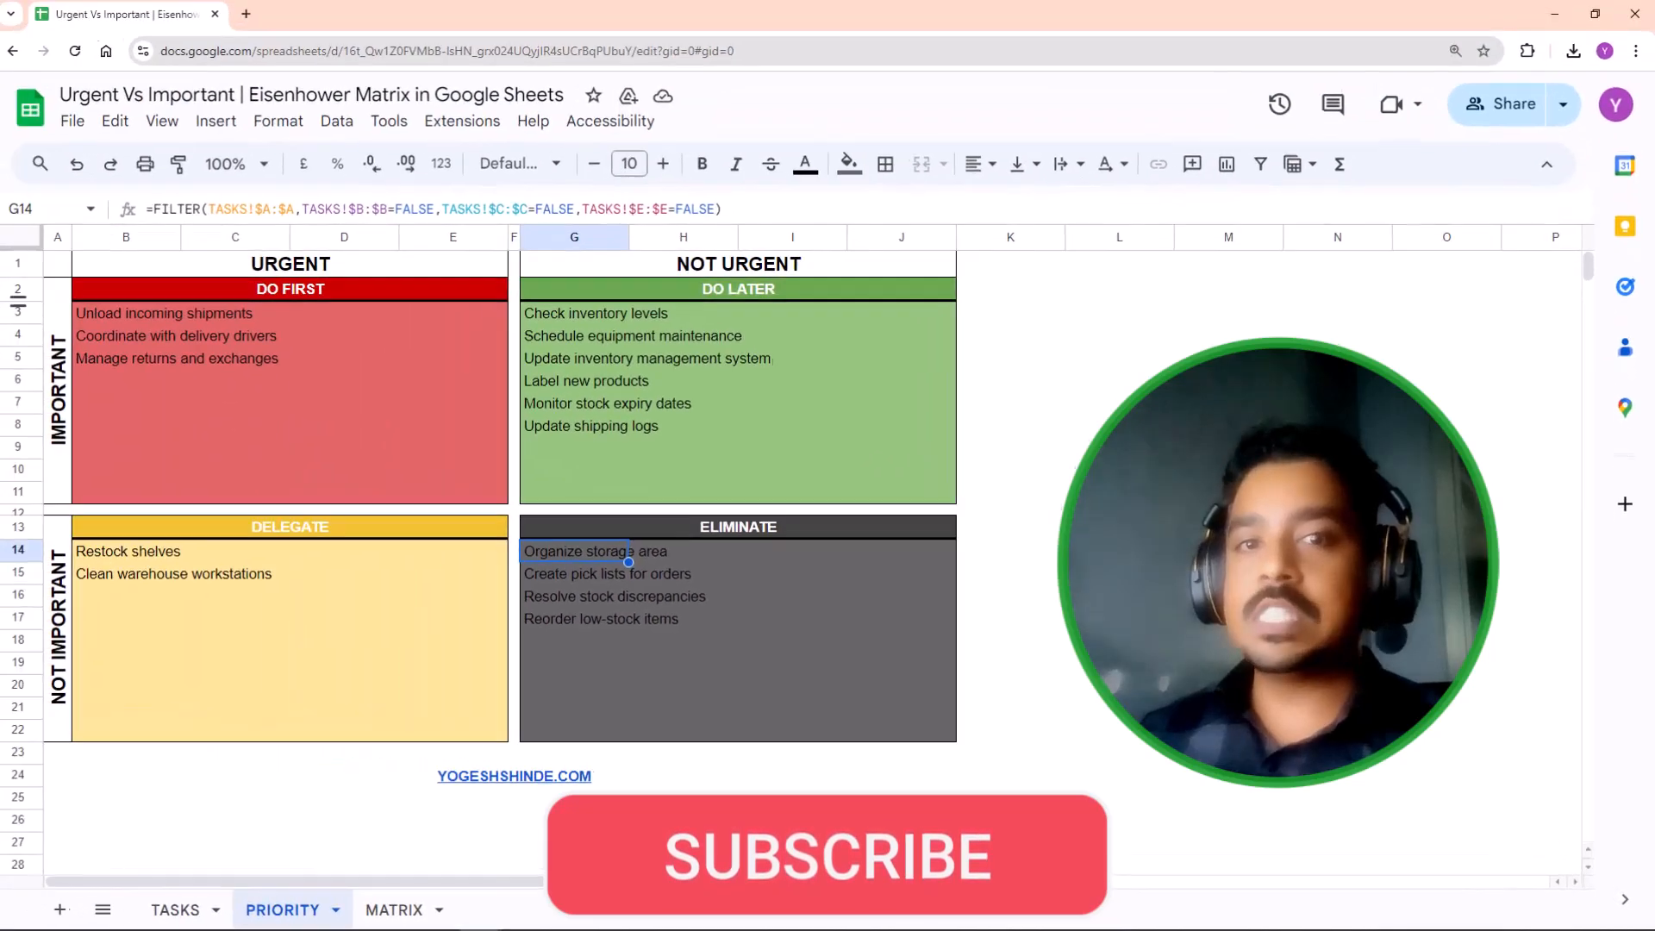
# Step: Examine the MATRIX sheet's guidance for the DO FIRST and DO LATER quadrants, including their actions, examples, dos and don'ts
pyautogui.click(394, 909)
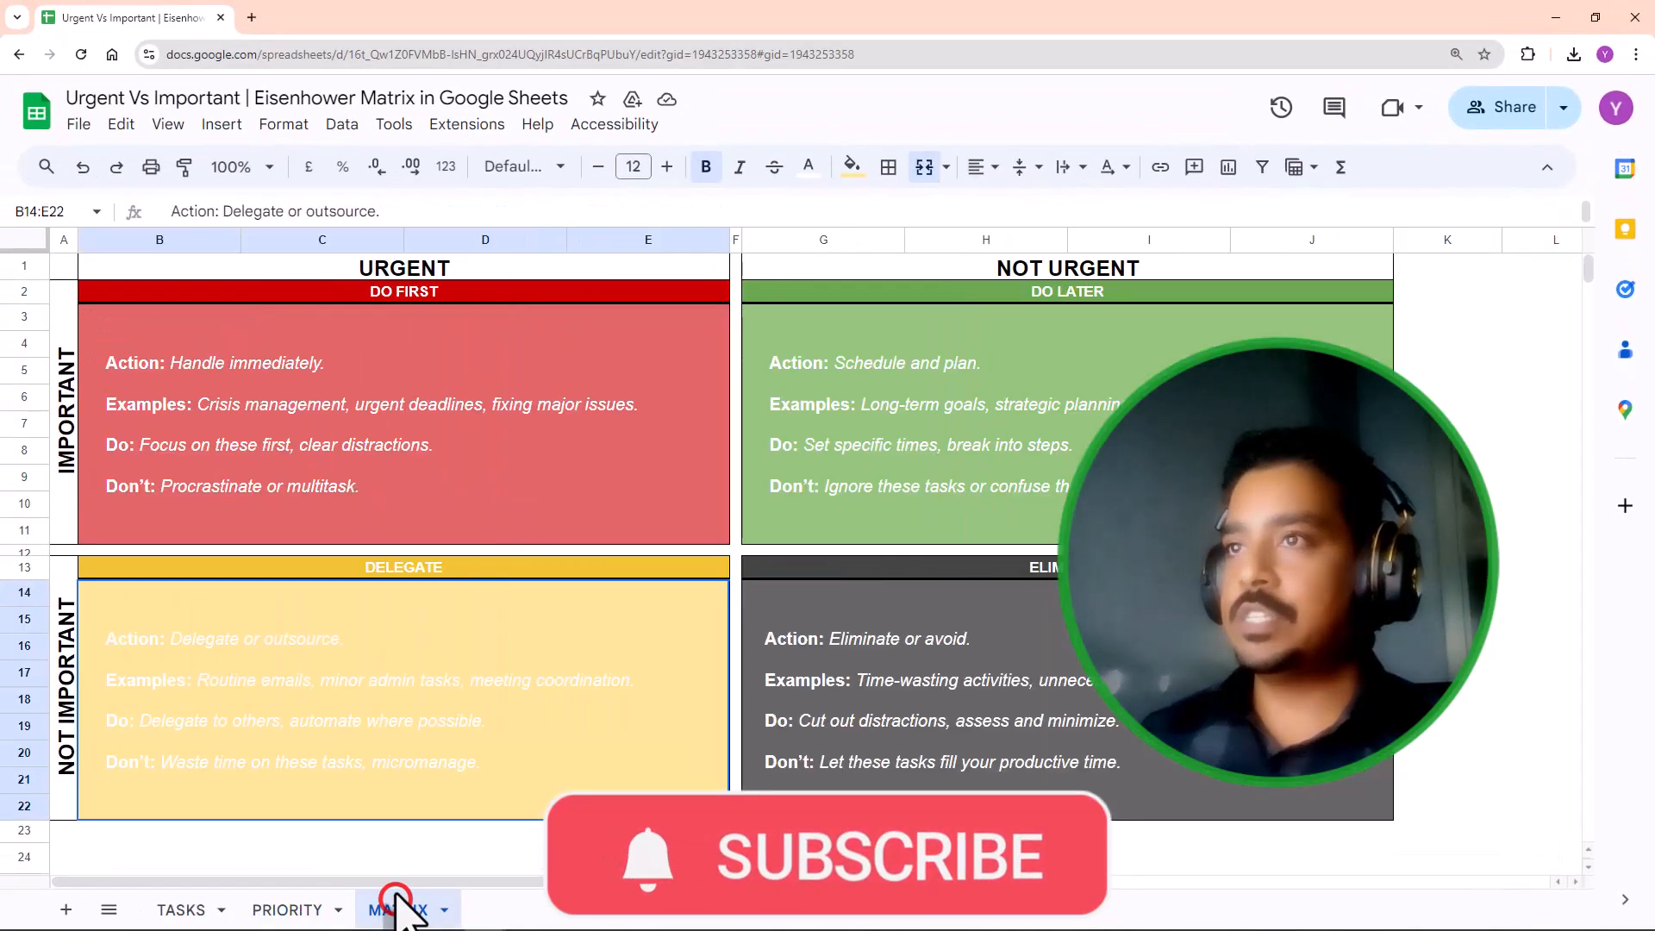
pyautogui.click(398, 294)
pyautogui.moveTo(1111, 291); pyautogui.dragTo(473, 755)
pyautogui.click(343, 403)
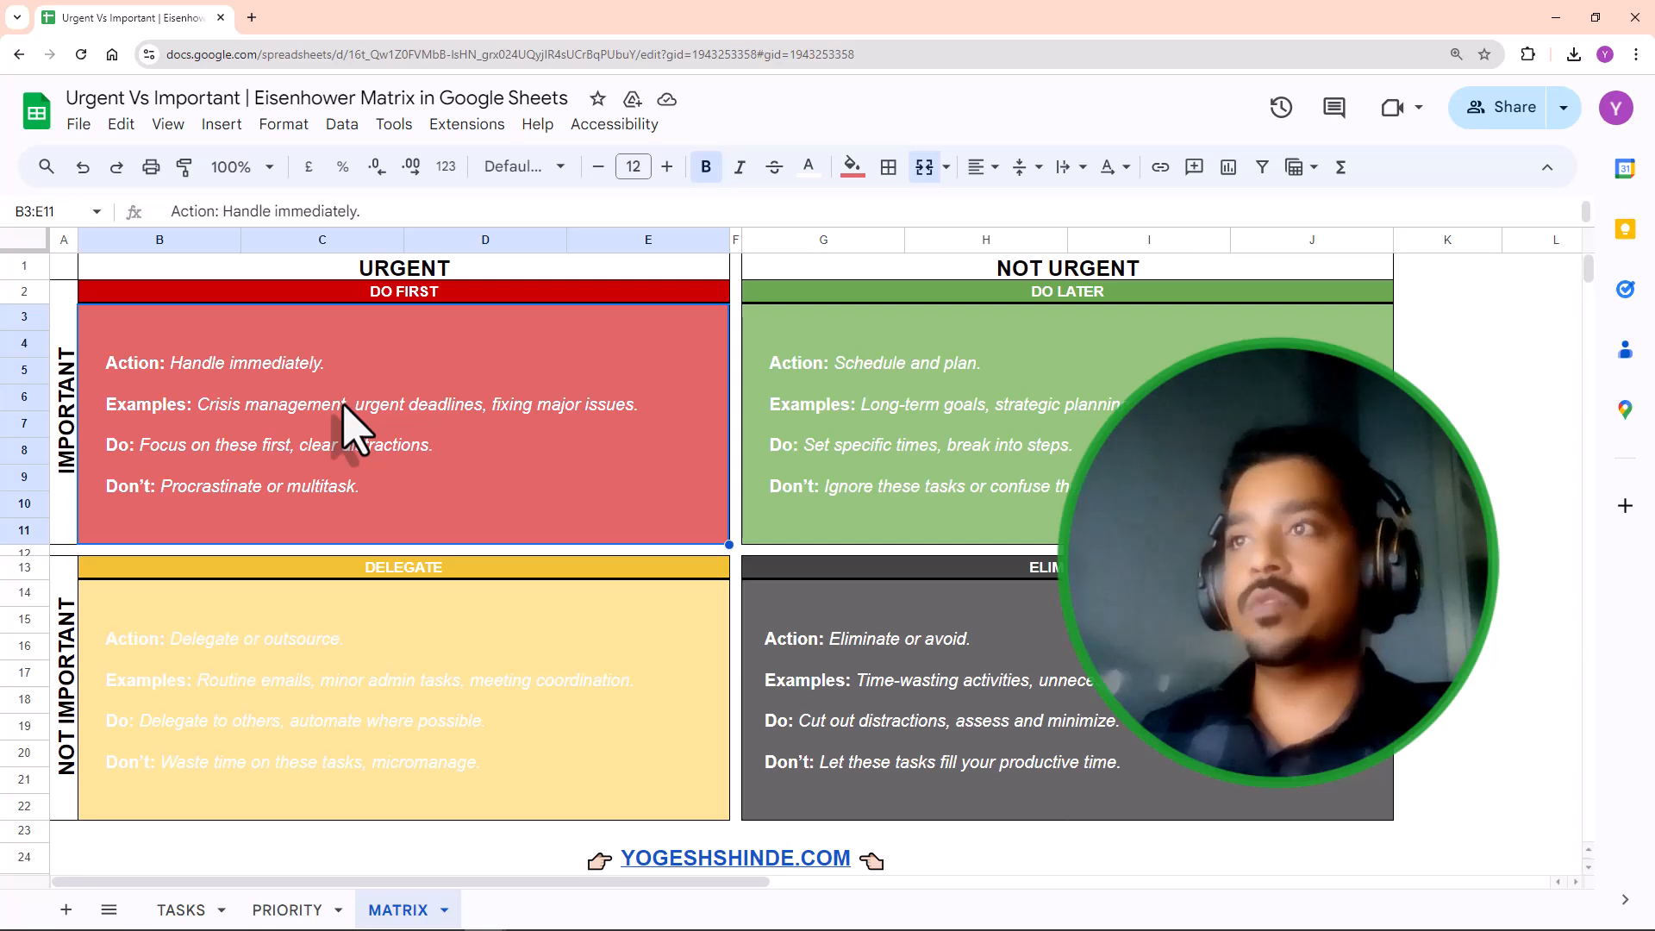
pyautogui.click(412, 291)
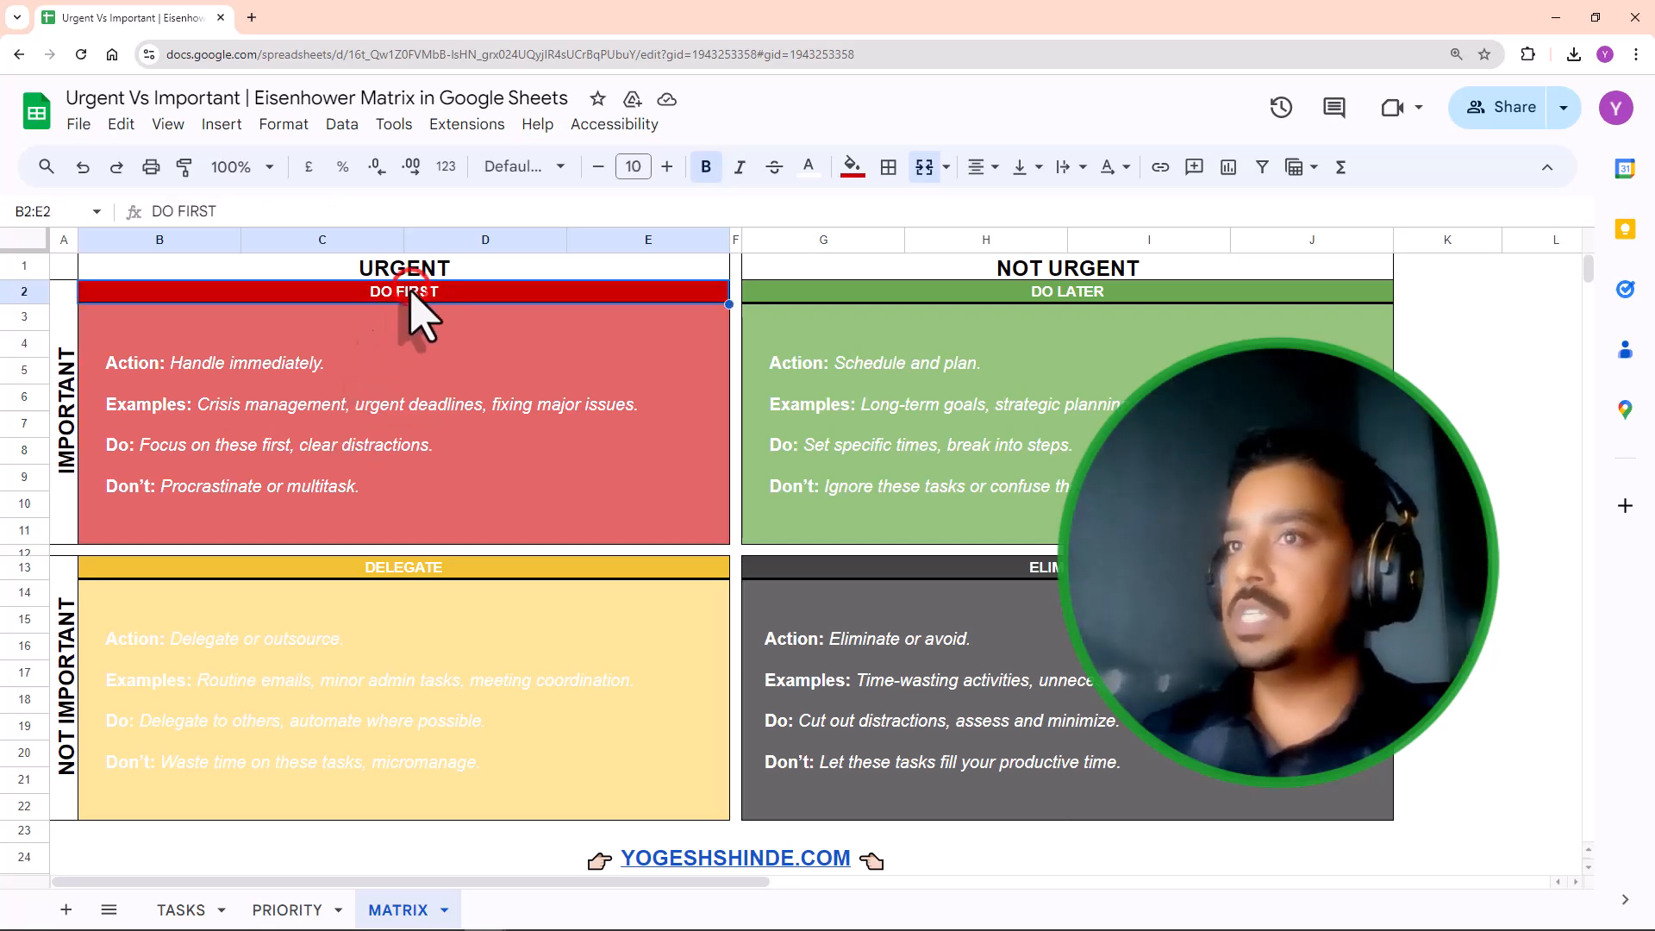
pyautogui.doubleClick(275, 370)
pyautogui.moveTo(170, 317); pyautogui.dragTo(331, 318)
pyautogui.click(453, 430)
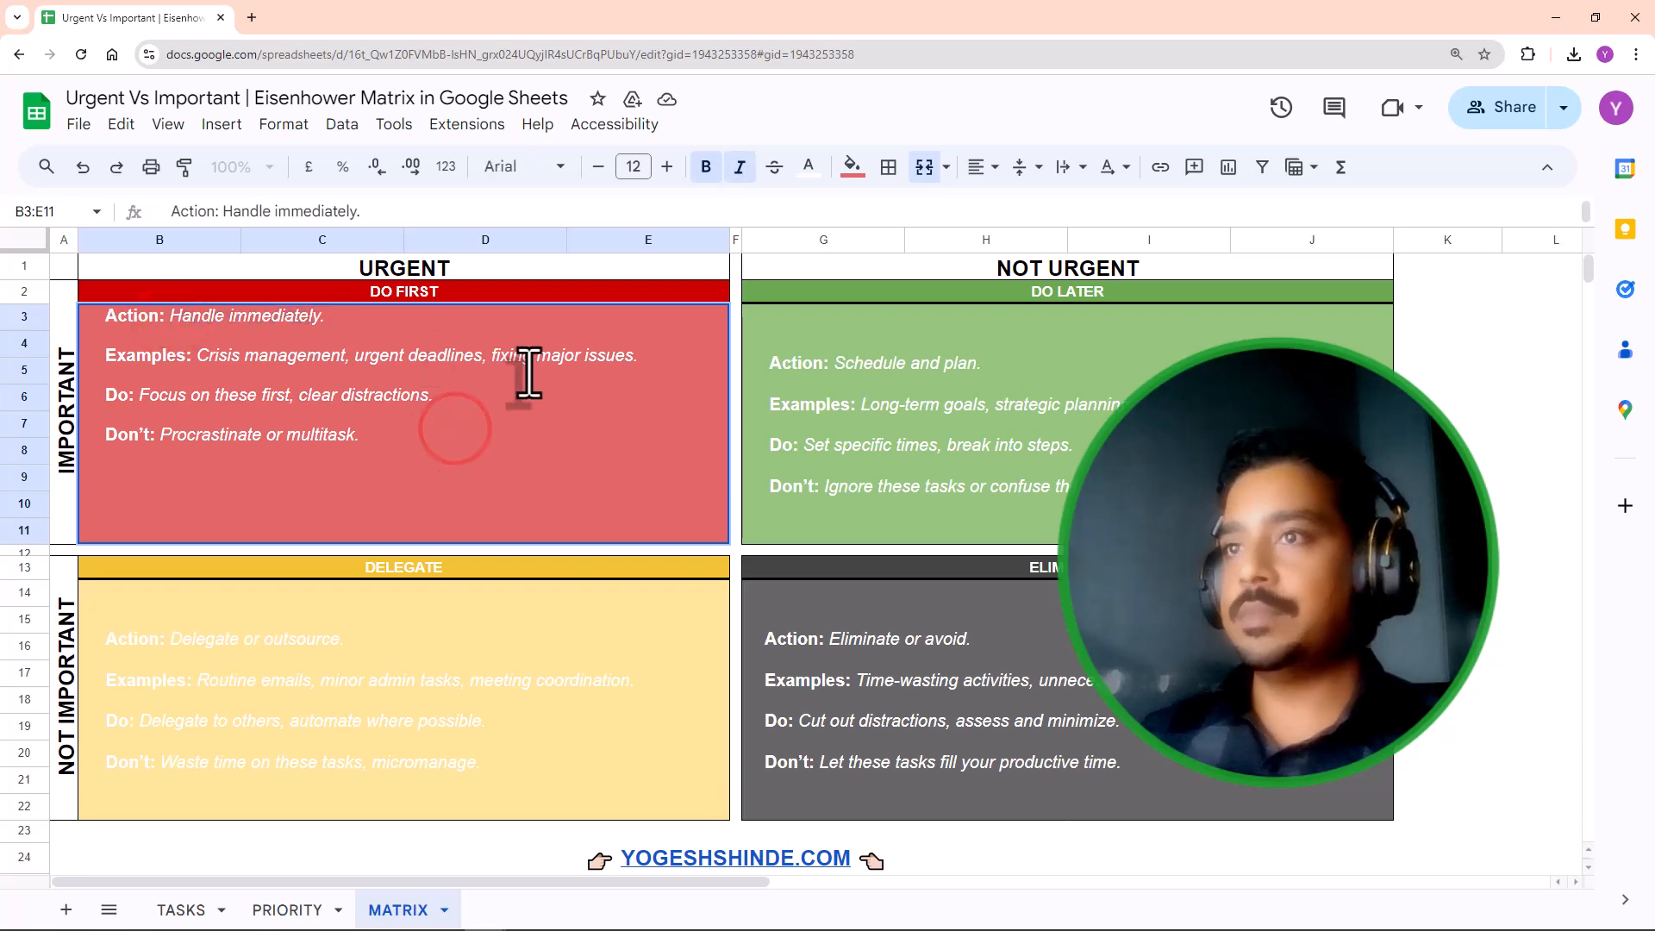
pyautogui.click(970, 442)
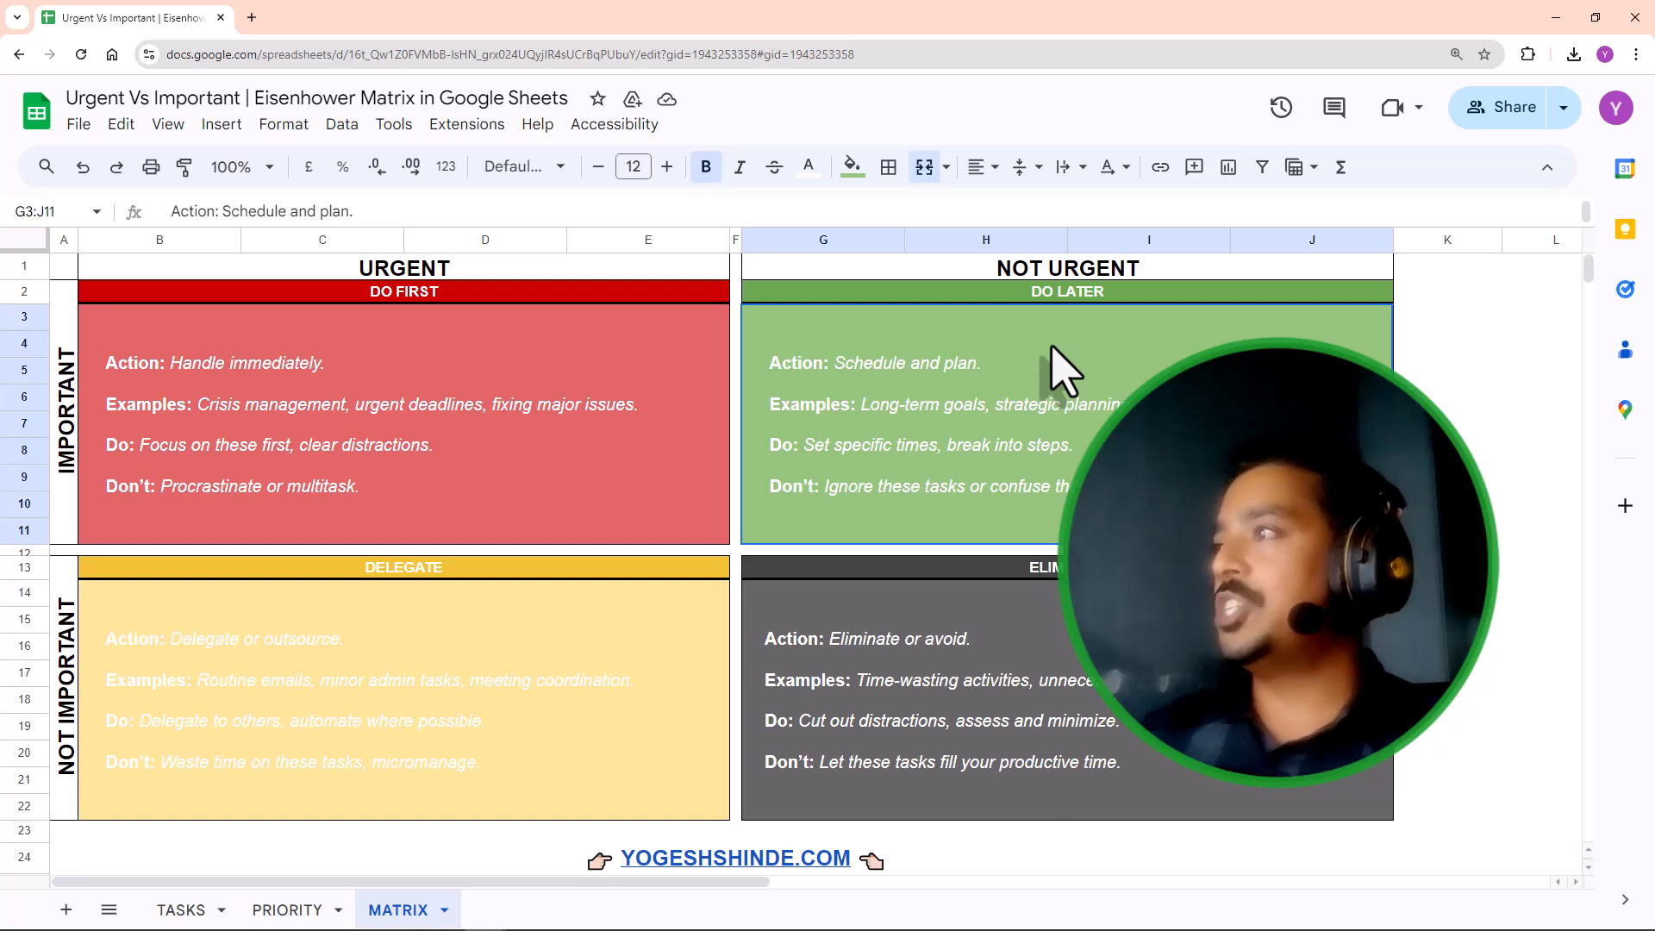
pyautogui.click(95, 419)
pyautogui.click(73, 396)
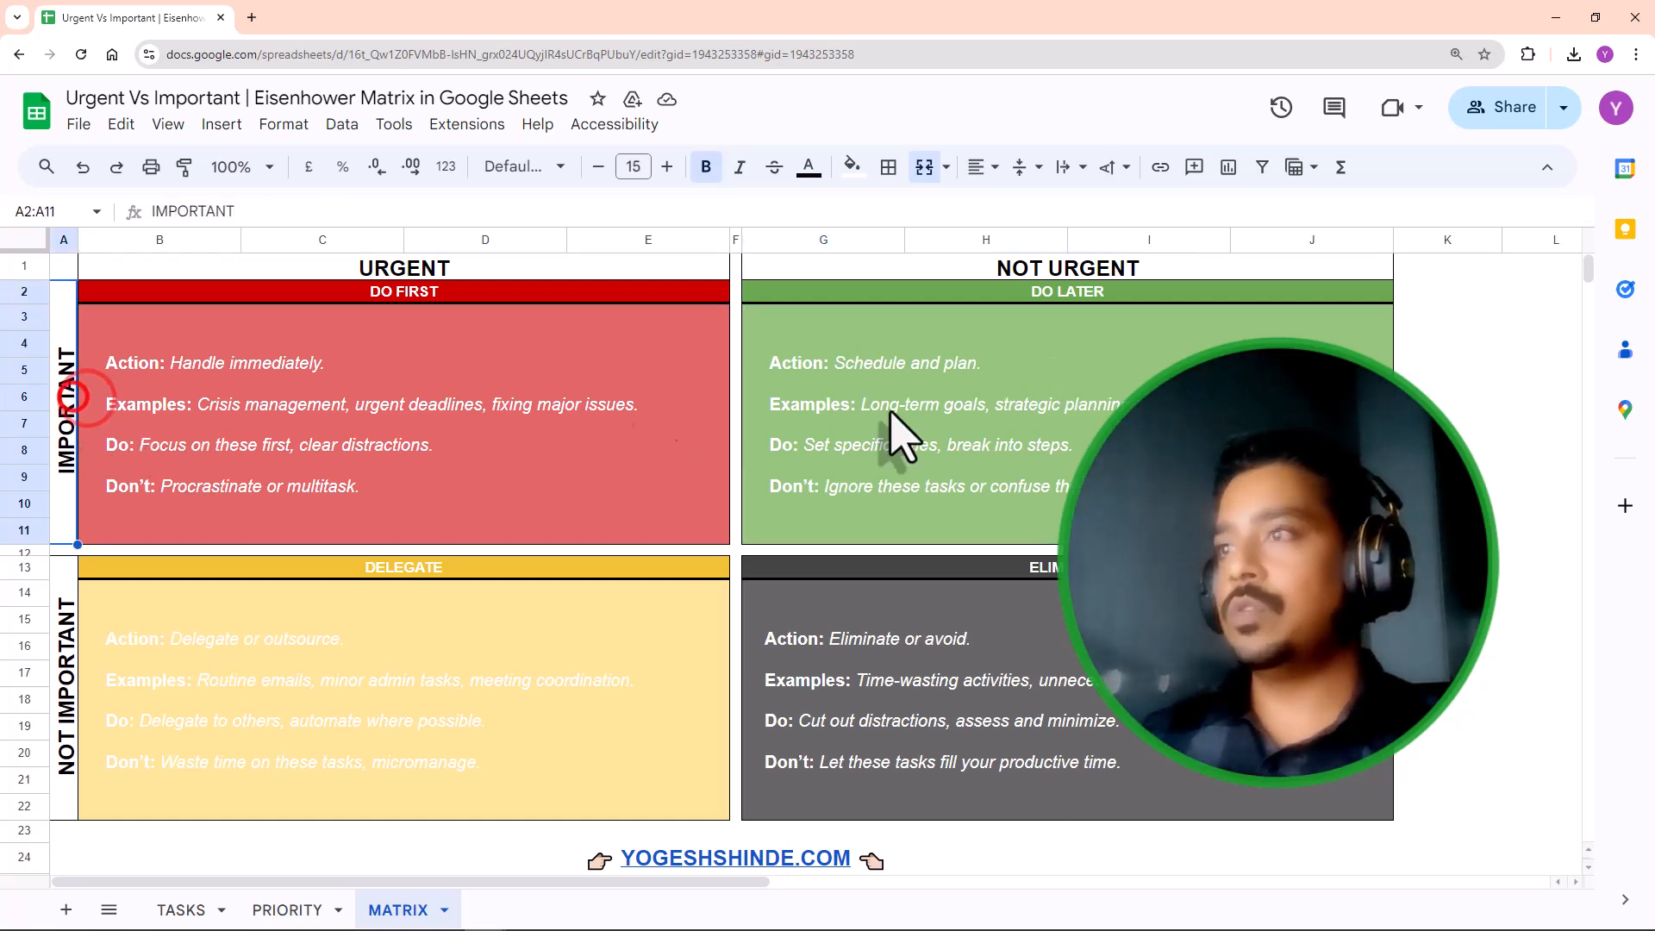
pyautogui.click(902, 413)
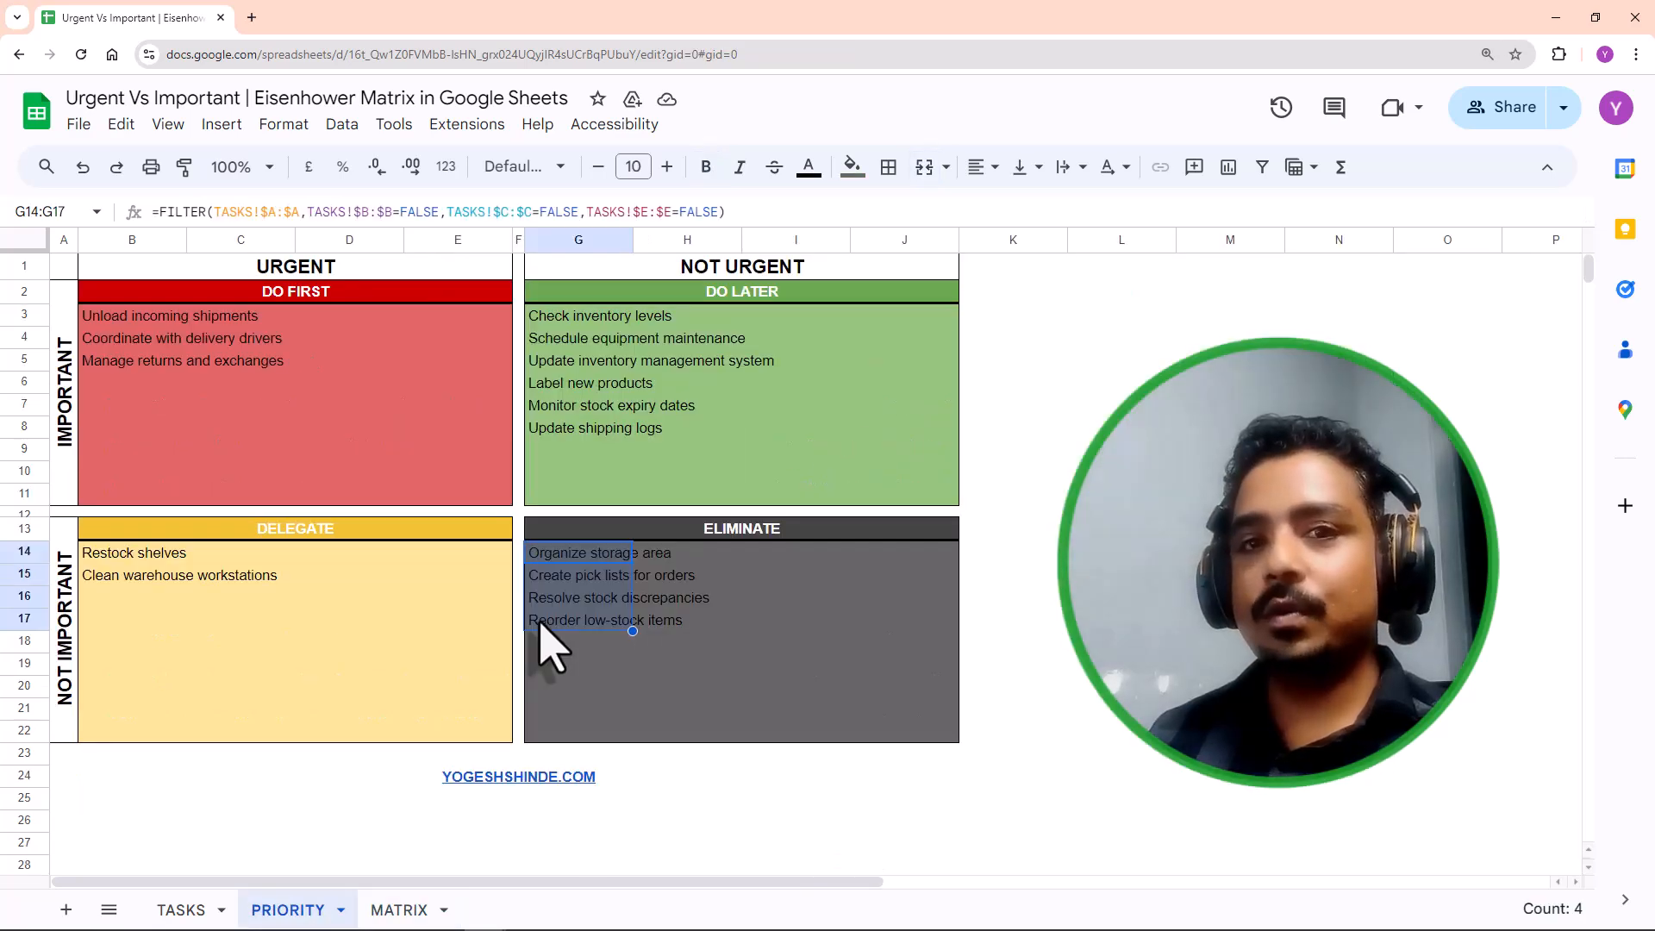
# Step: Check the ELIMINATE task range on the PRIORITY sheet and open the FILTER formula in G14 for editing
pyautogui.moveTo(576, 550); pyautogui.dragTo(561, 629)
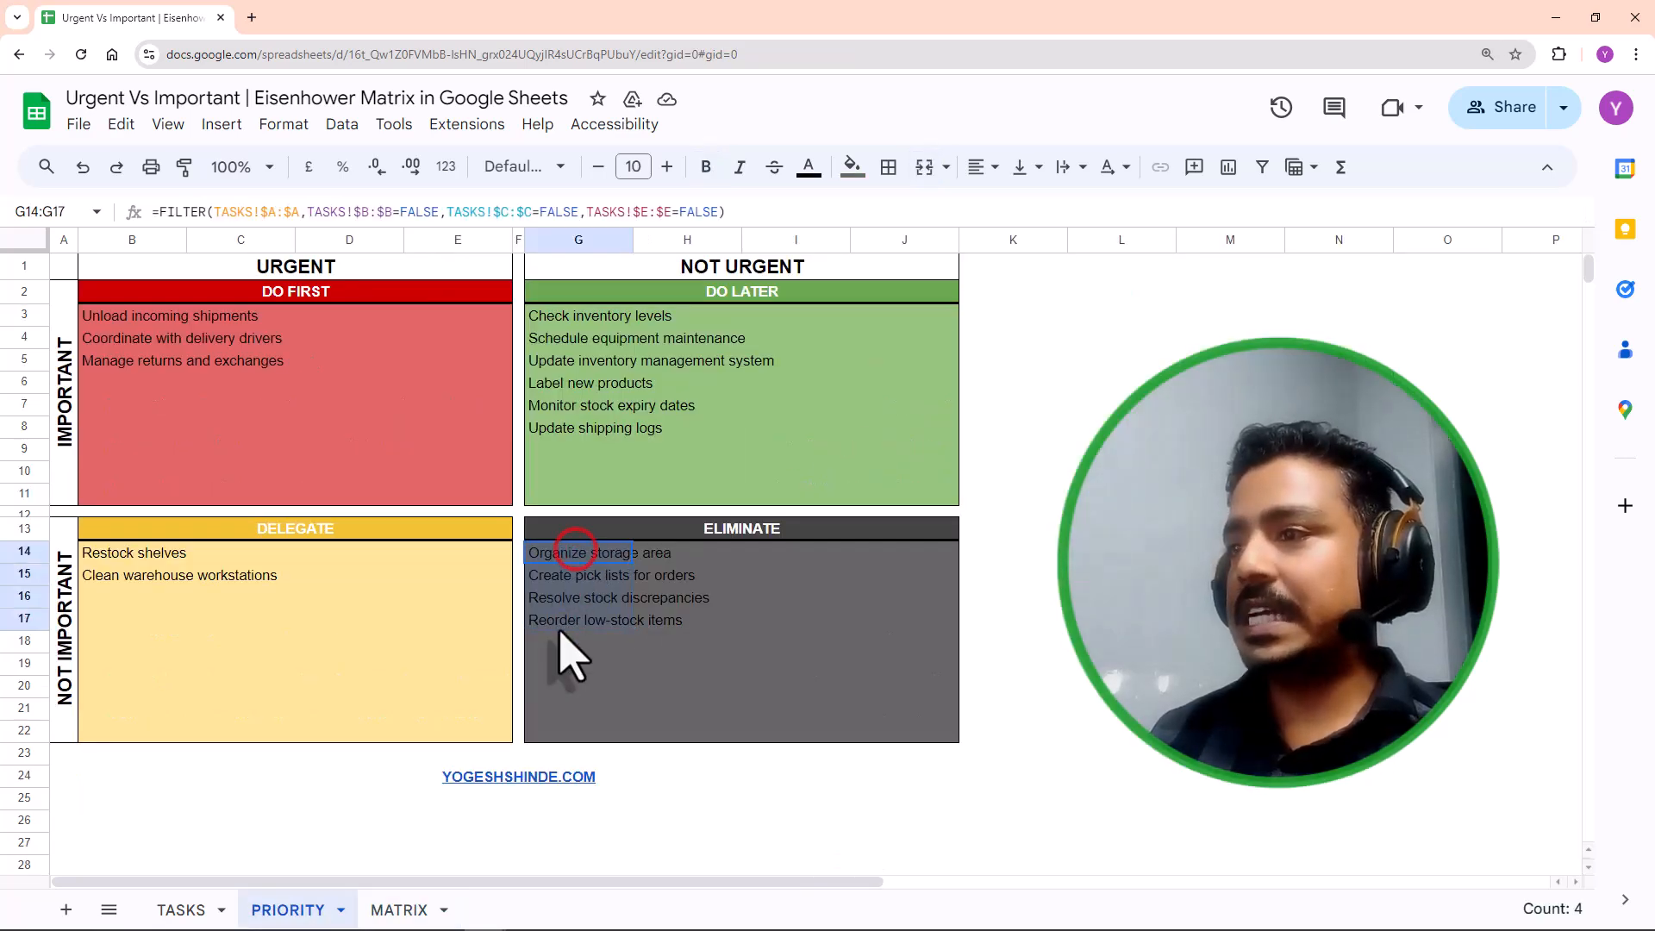
pyautogui.click(573, 735)
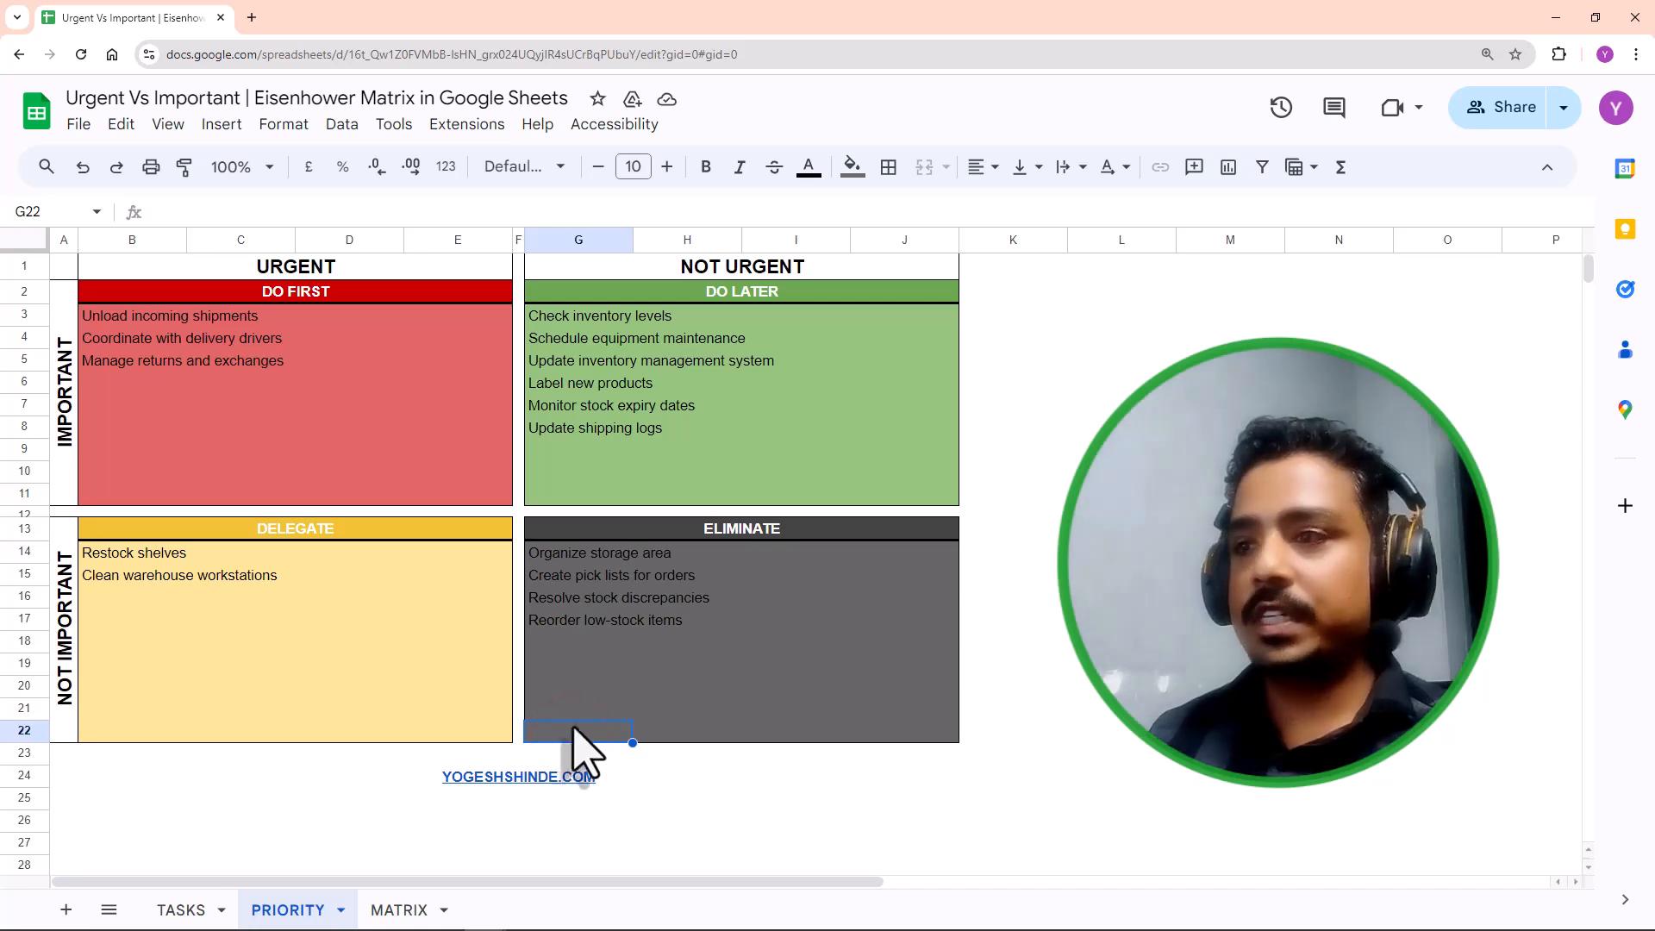
pyautogui.click(587, 682)
pyautogui.moveTo(35, 733); pyautogui.dragTo(34, 664)
pyautogui.click(553, 621)
pyautogui.doubleClick(552, 621)
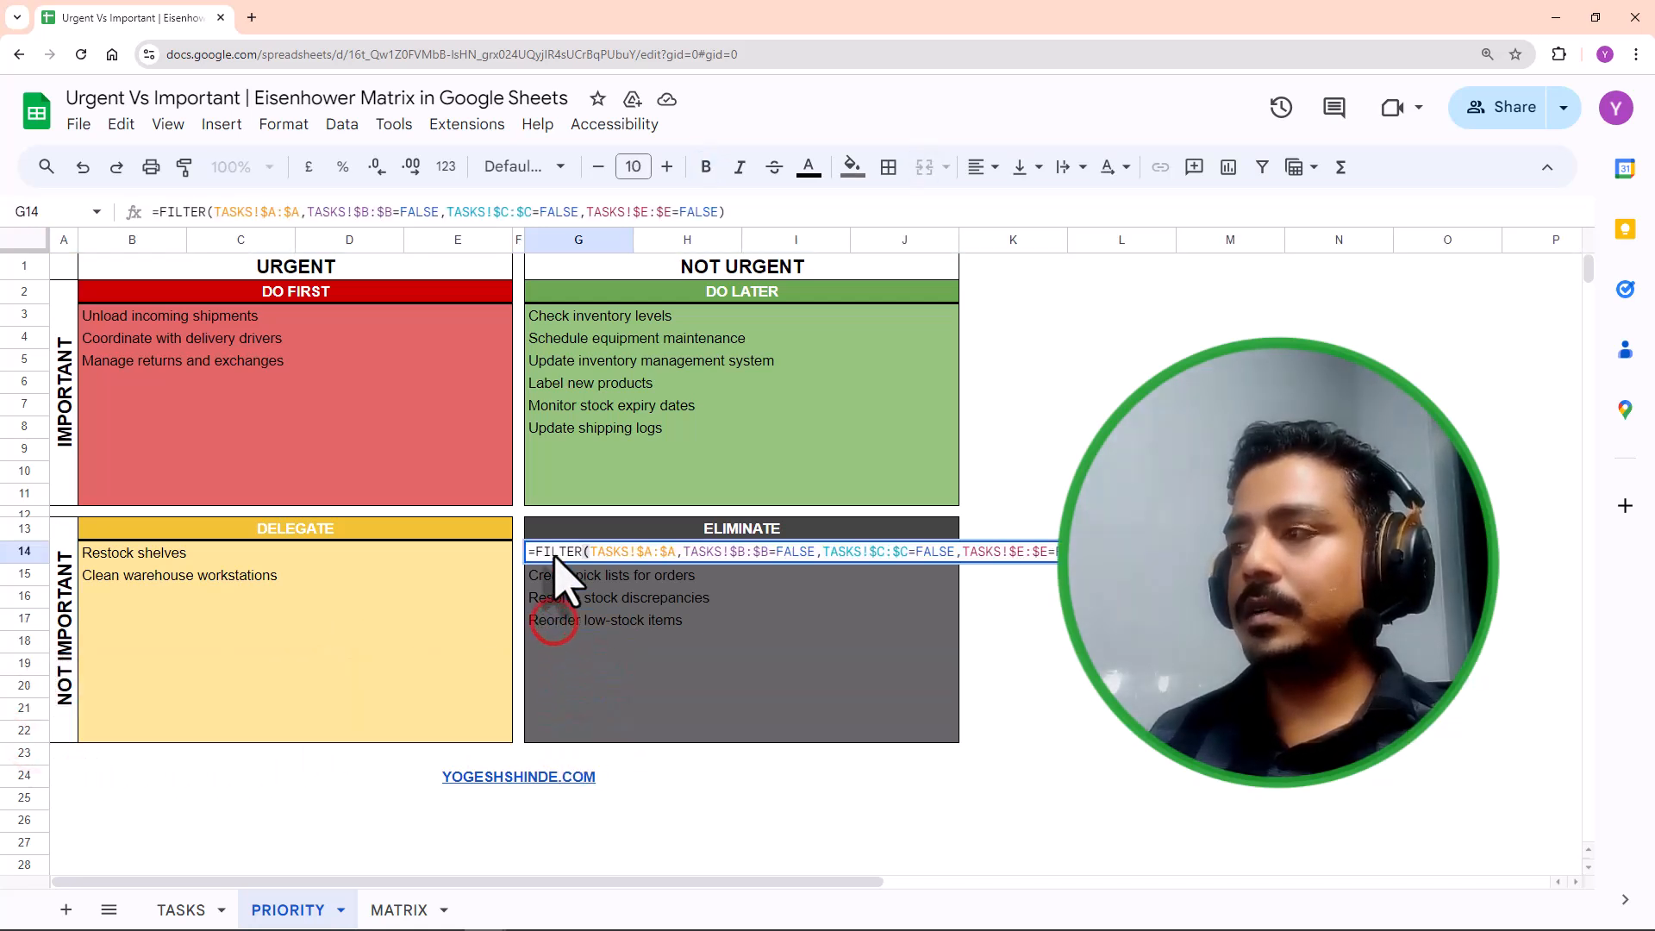